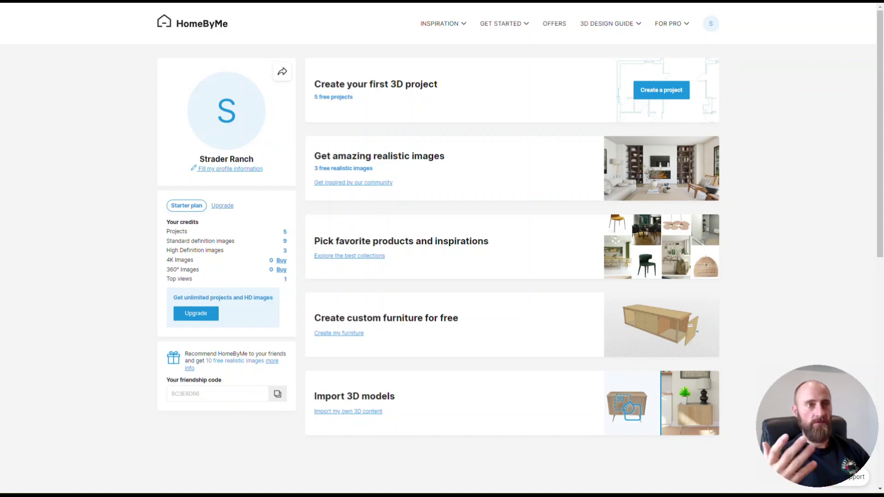
Start a new project from the HomeByMe profile page to open the empty floor-plan grid
click(659, 89)
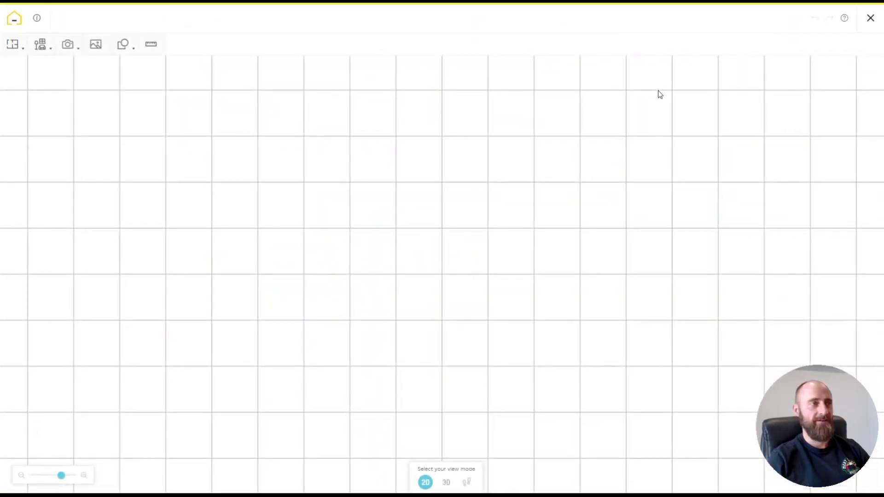
Name the project 'Dream Barndo' as a new-construction house with no existing plan, then choose to draw walls
scroll(398, 235, down, 5)
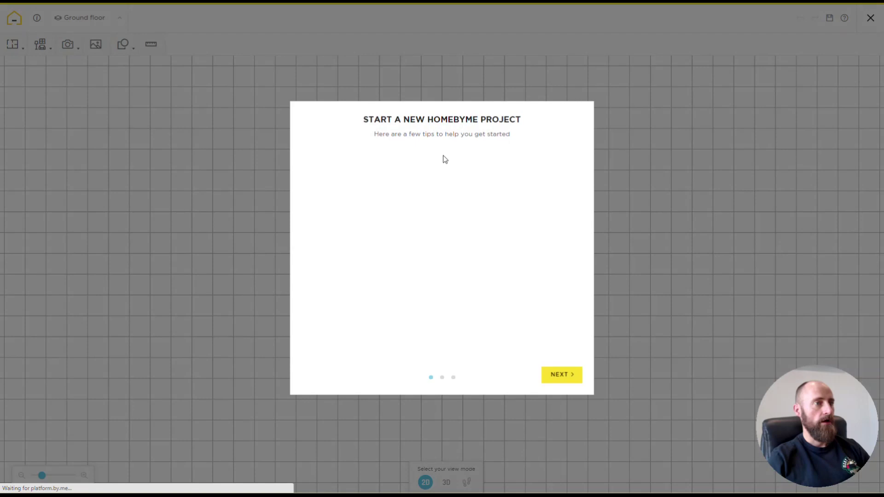
click(555, 375)
click(390, 172)
text(Dream Bar)
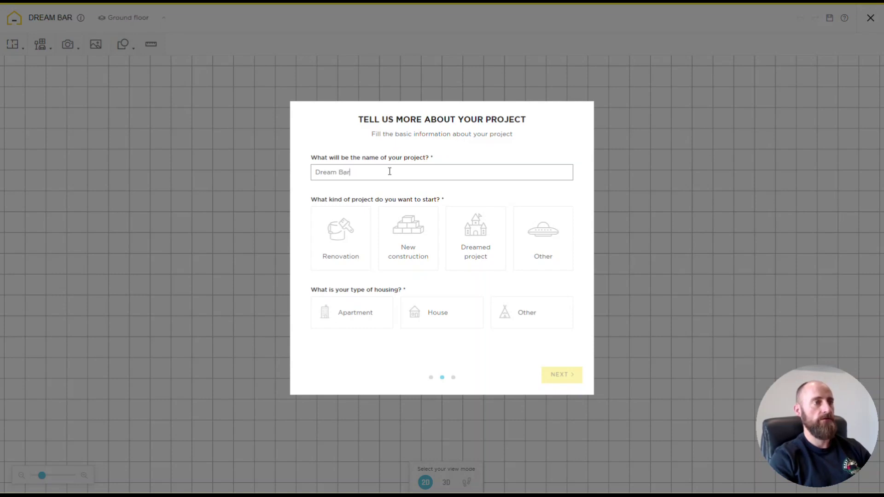
text(ndo)
click(405, 248)
click(441, 315)
click(554, 380)
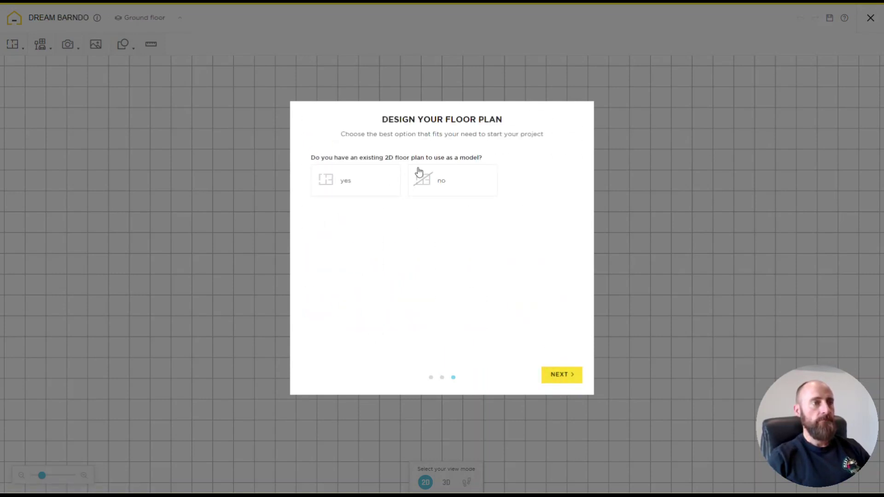
click(483, 177)
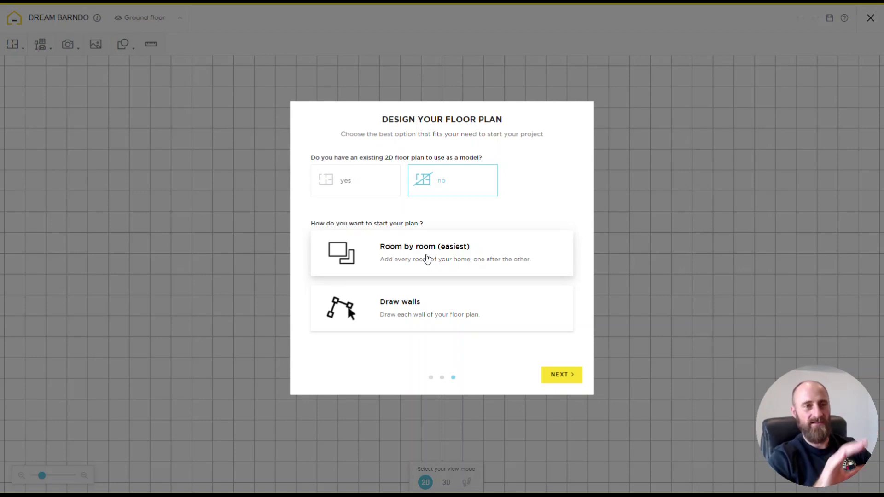
click(427, 307)
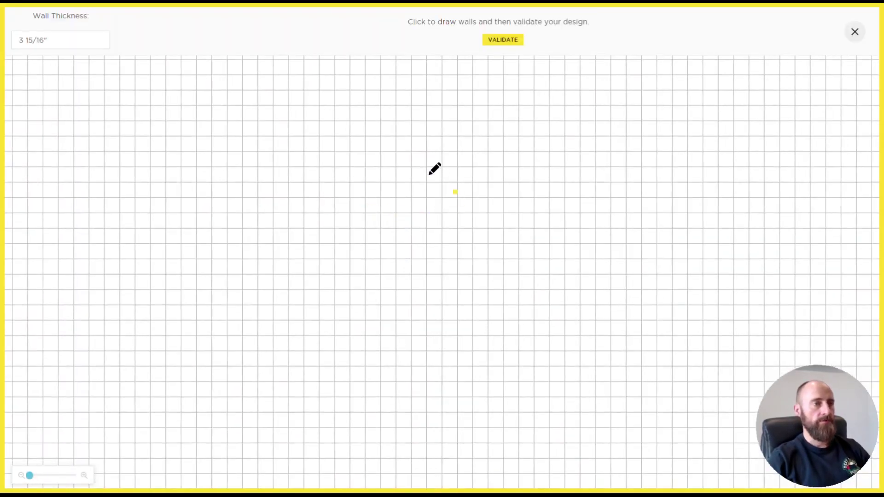
Draw the six-wall L-shaped outline, close it at the start corner, and validate it as room 1 (5475.3 ft²)
click(242, 167)
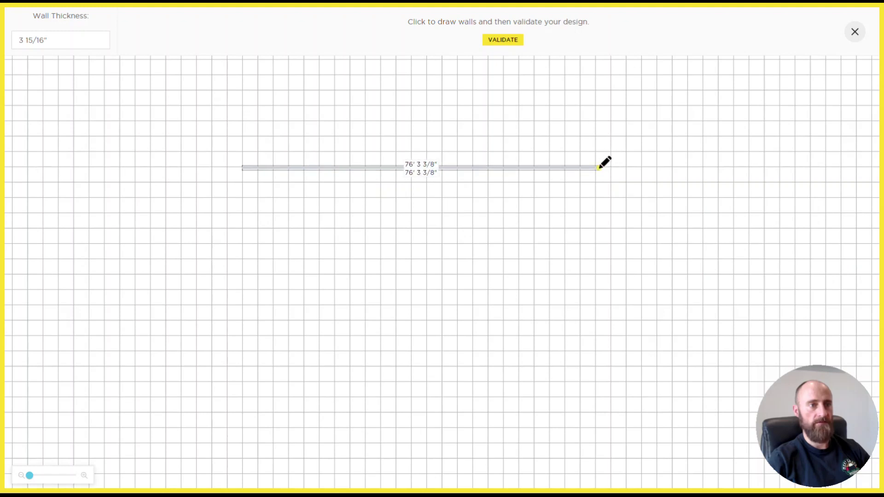
click(603, 168)
click(603, 84)
click(803, 86)
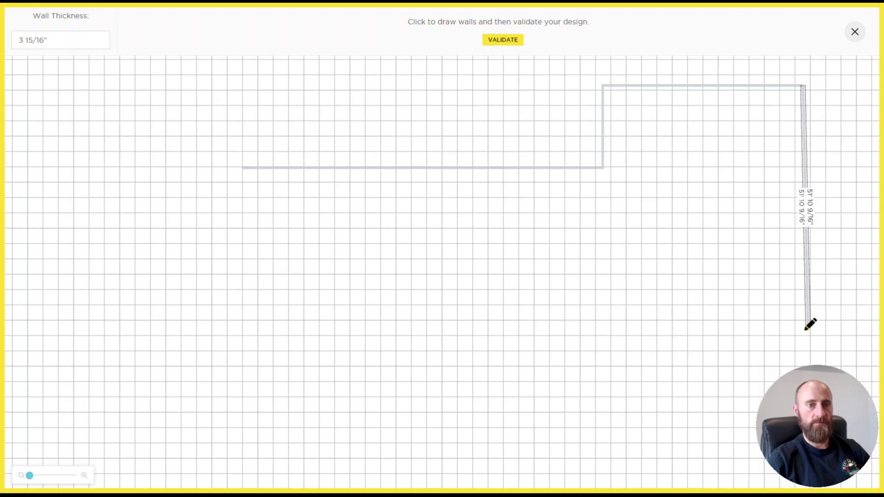
click(803, 353)
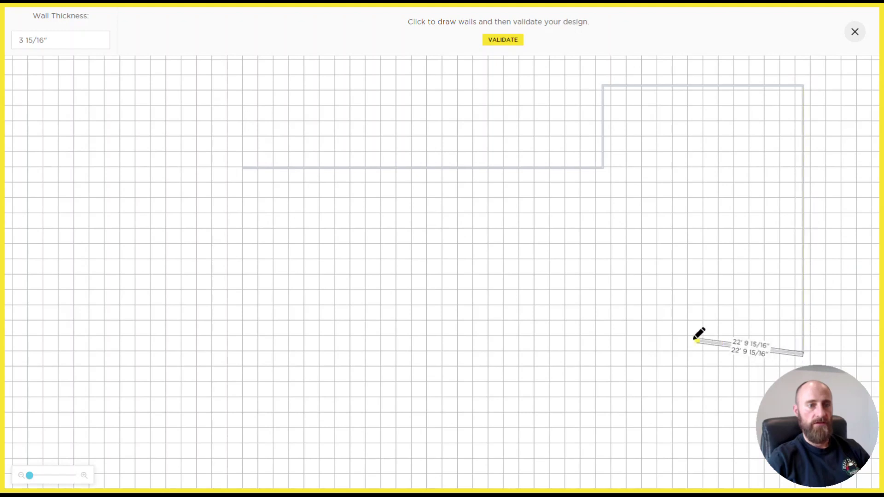
click(603, 353)
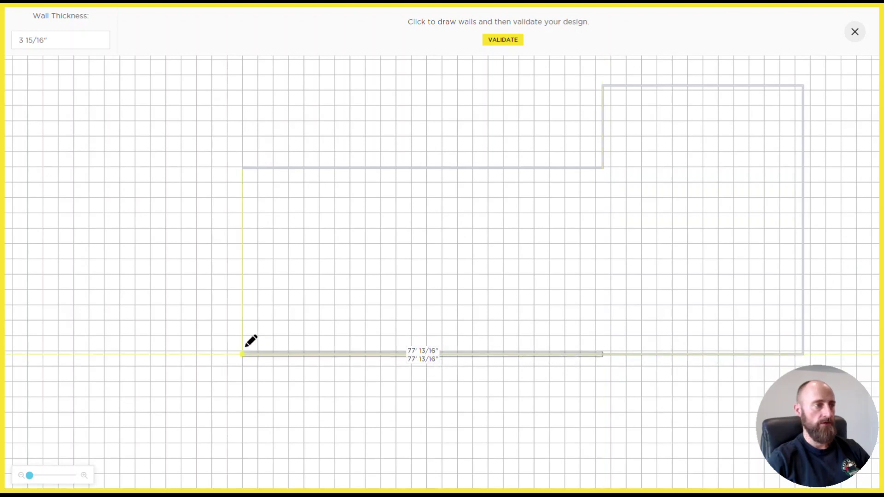
click(244, 353)
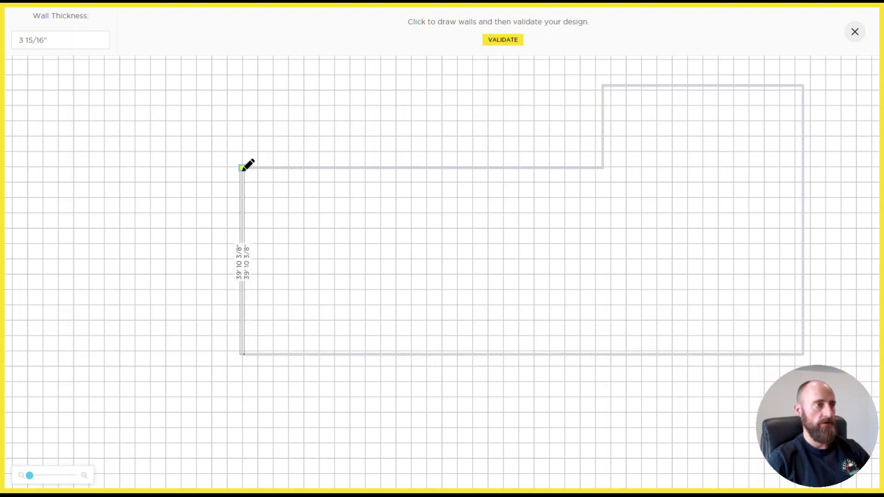
click(242, 168)
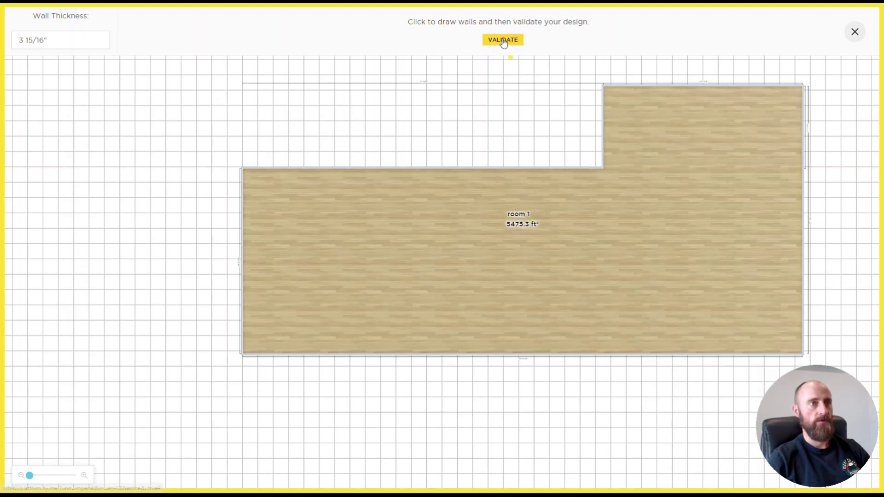
click(503, 40)
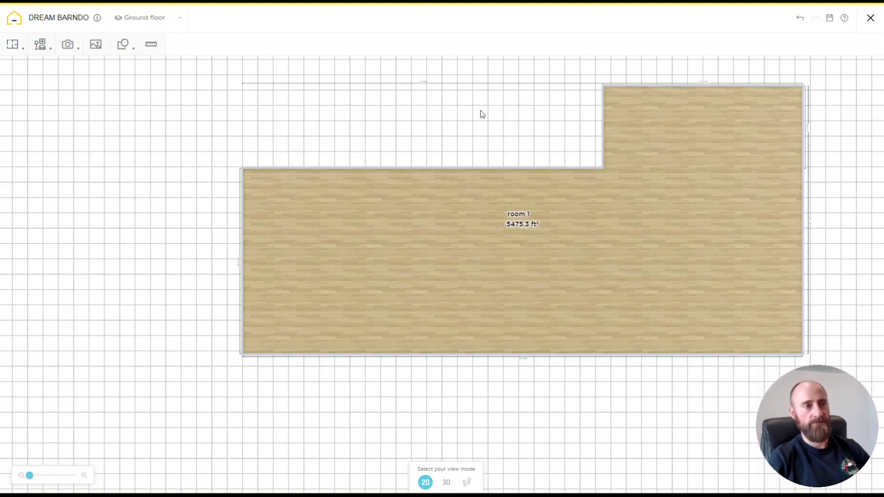
Select the long top wall and zoom in on its 77' 13/16" length label
click(463, 168)
scroll(414, 174, up, 5)
drag(420, 135, 448, 341)
scroll(402, 174, up, 4)
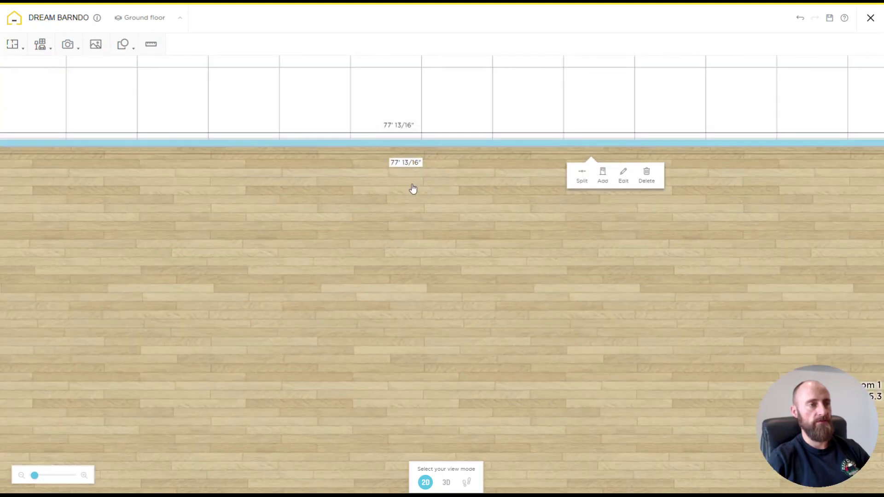
scroll(413, 188, down, 6)
scroll(424, 258, up, 4)
scroll(414, 227, up, 5)
drag(416, 205, 460, 352)
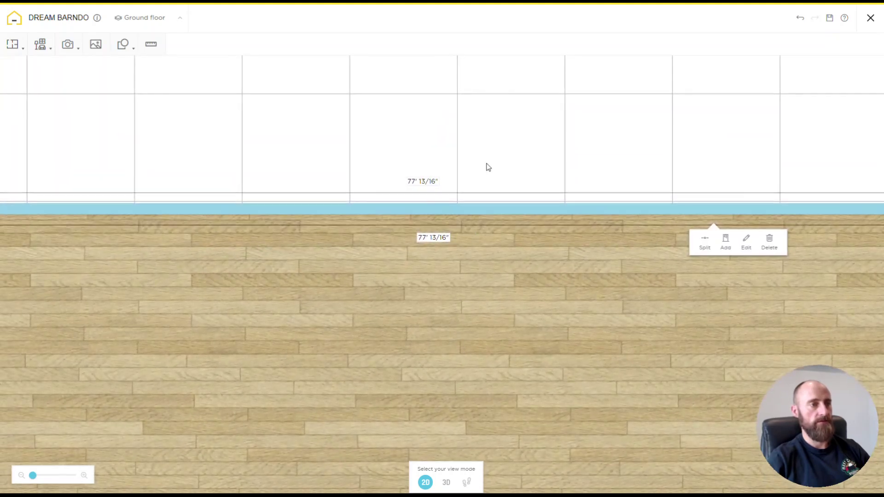
scroll(442, 244, down, 5)
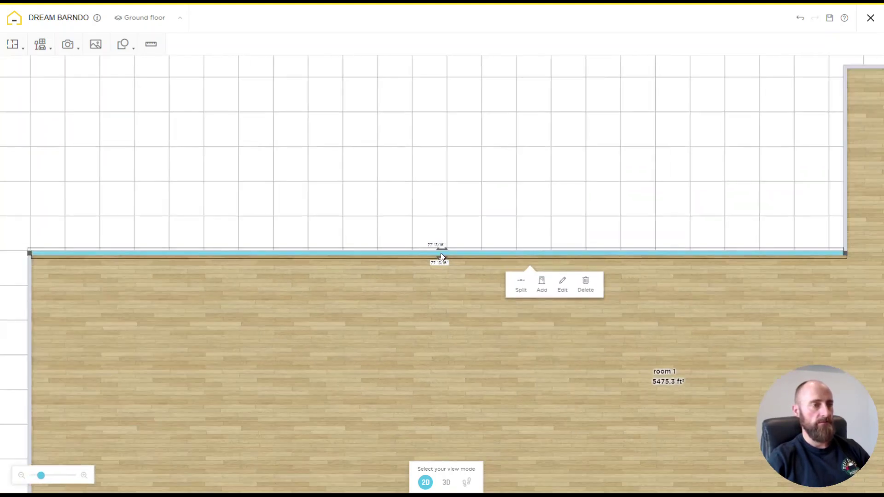
scroll(446, 251, up, 3)
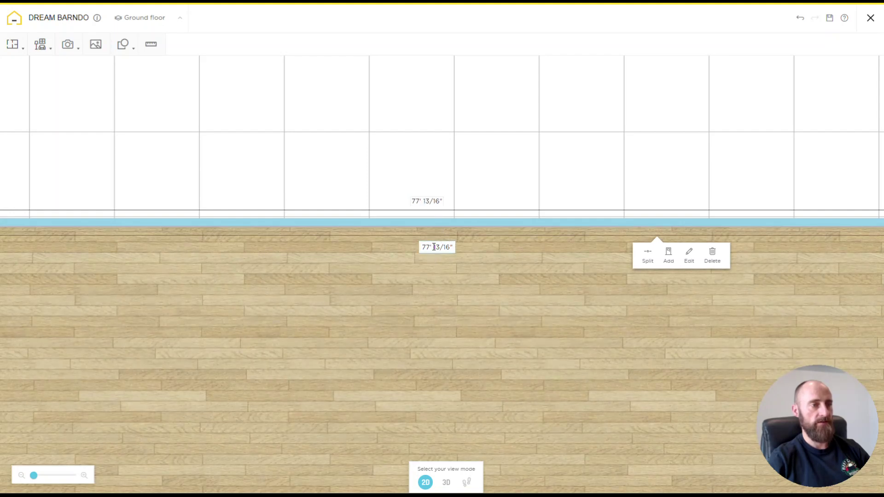
scroll(458, 249, down, 4)
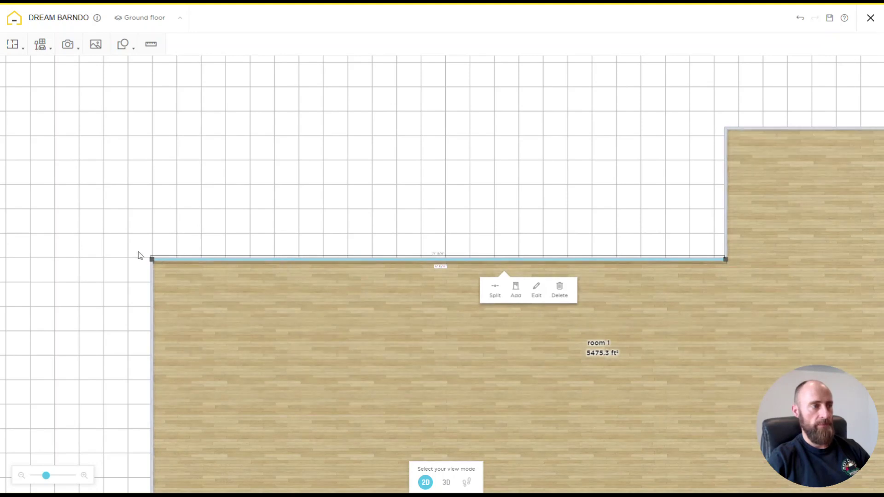
scroll(466, 266, up, 4)
scroll(438, 209, up, 2)
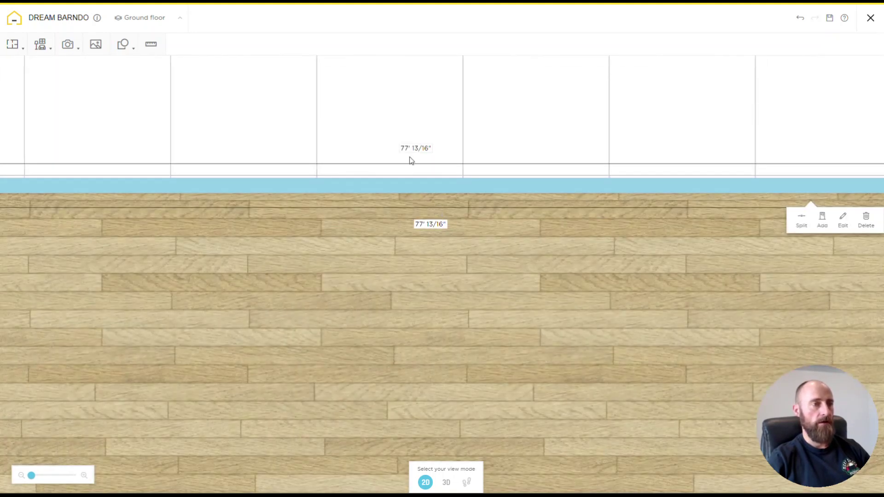
Change the top wall's length to 100', applied to the left, growing the floor to 6382 ft²
click(414, 149)
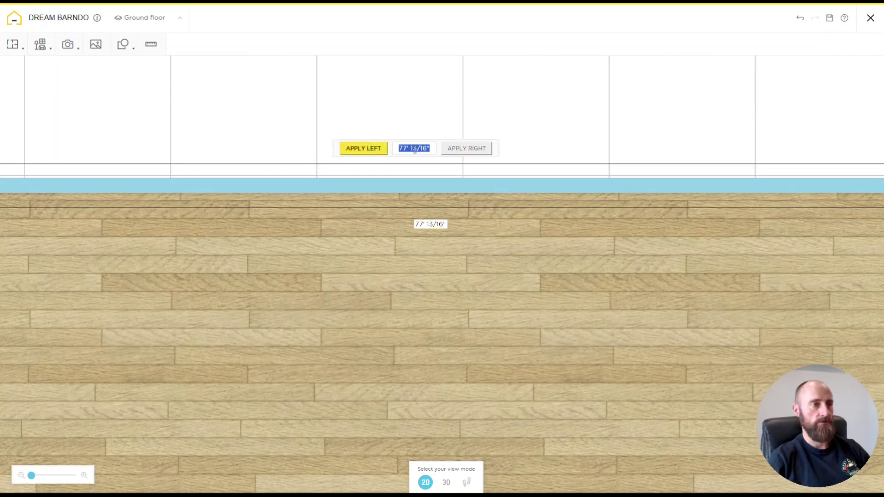
key(BackSpace)
text(100')
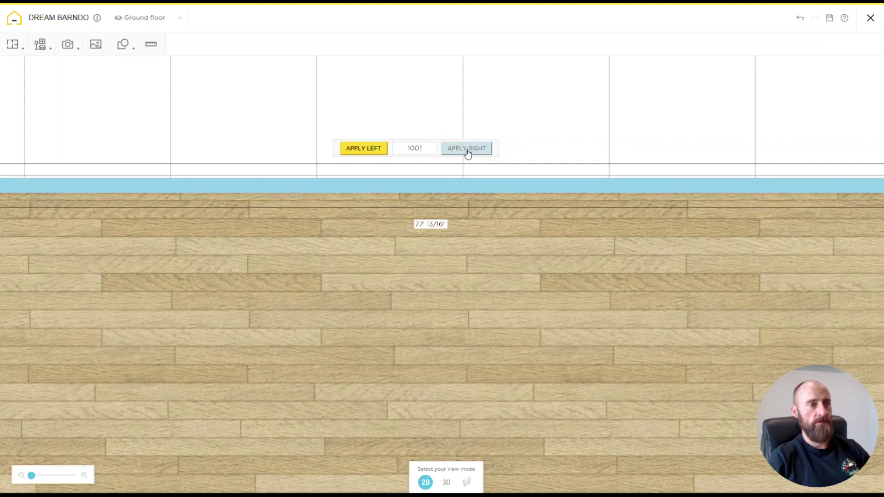
click(363, 152)
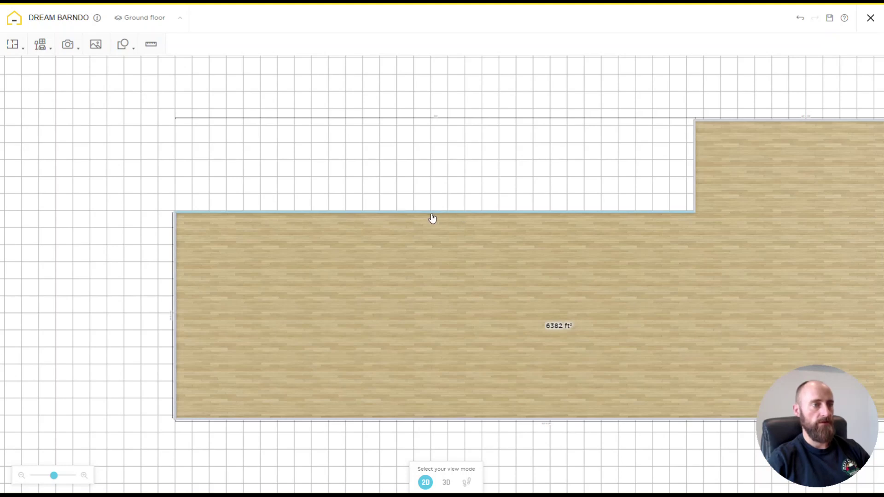
Set the inner wall at the L's step to 20', extending upward
drag(615, 172, 319, 201)
scroll(340, 197, up, 5)
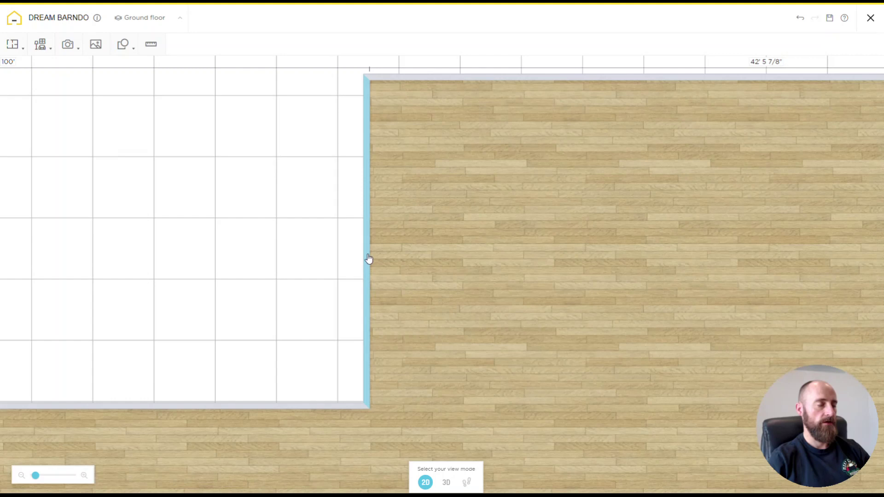
click(369, 259)
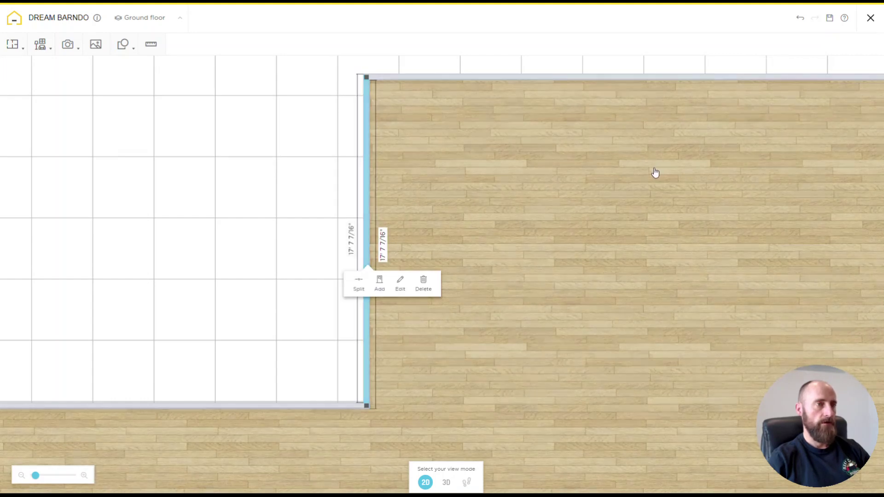
drag(655, 171, 609, 188)
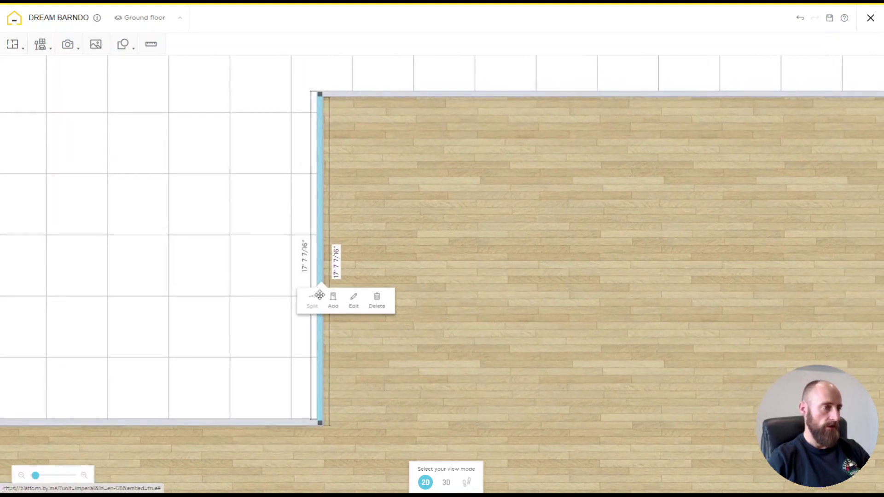
click(306, 261)
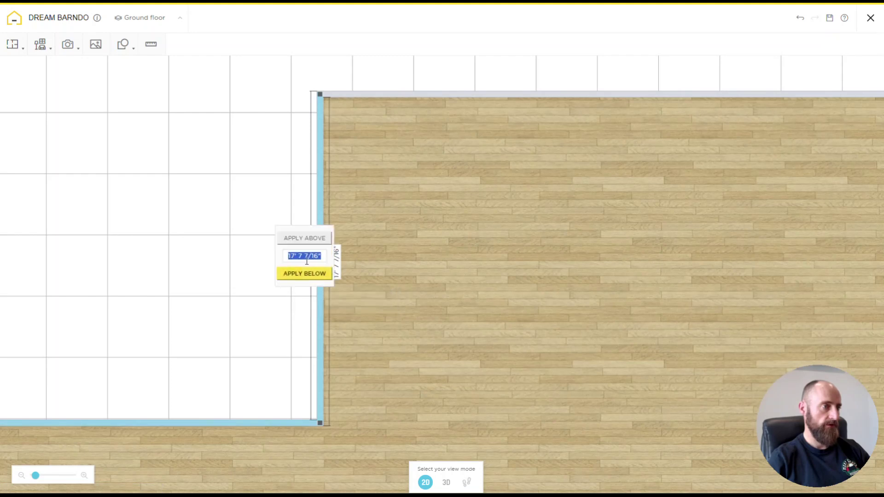
text(20)
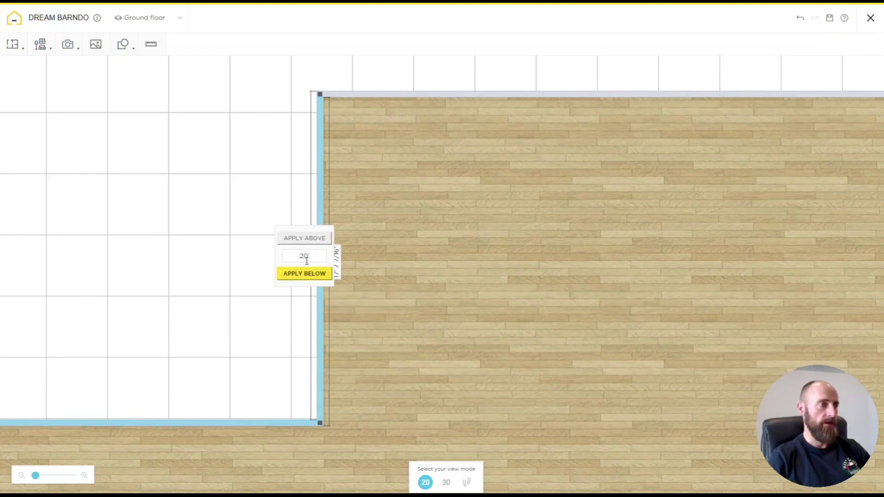
click(313, 240)
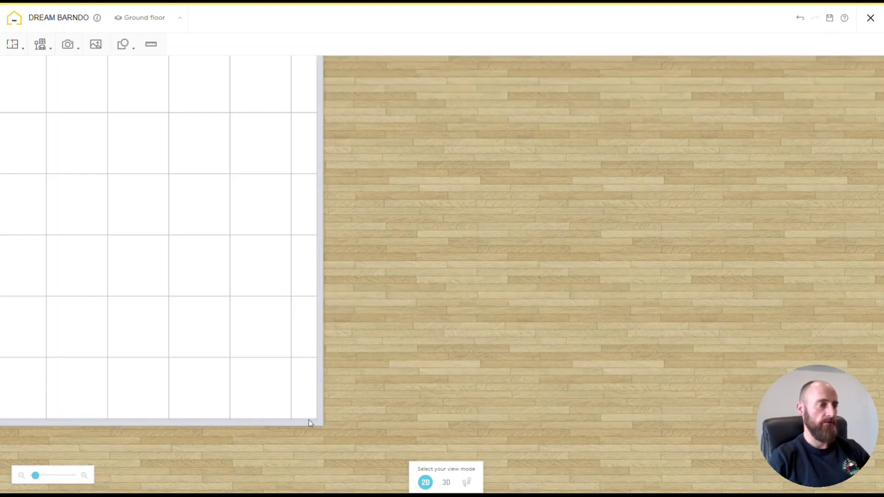
Resize the room's top wall to 40', applied to the right, and check the 39' 4 1/8" overall dimension
scroll(420, 222, down, 3)
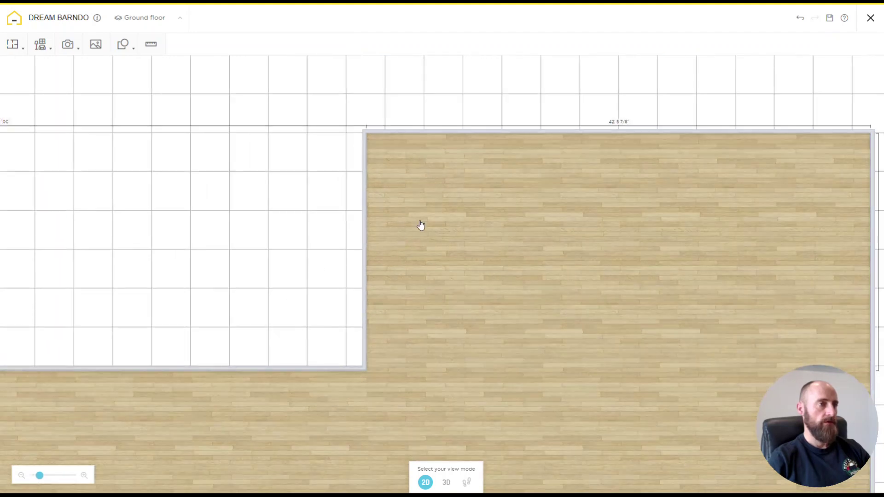
drag(420, 224, 333, 282)
click(513, 194)
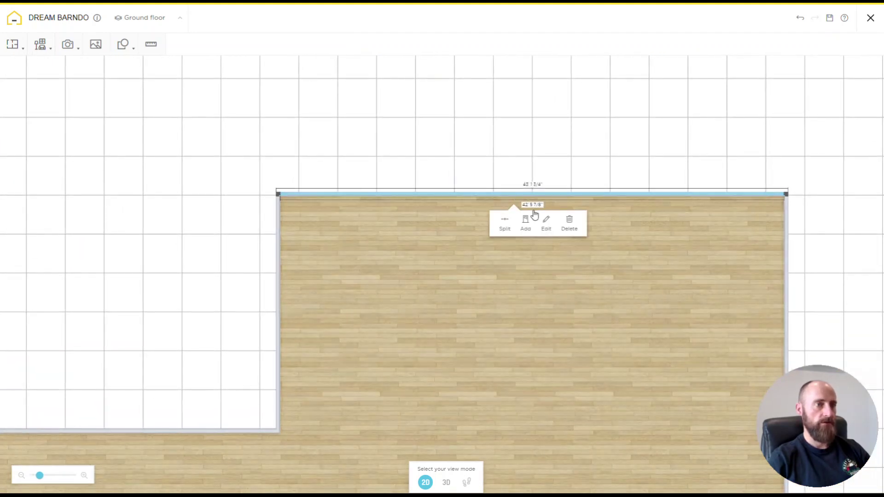
click(532, 184)
key(BackSpace)
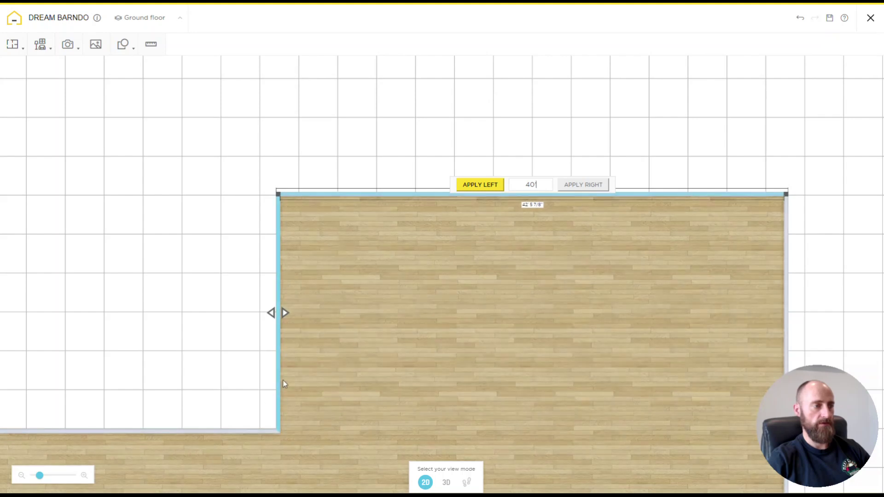
click(593, 185)
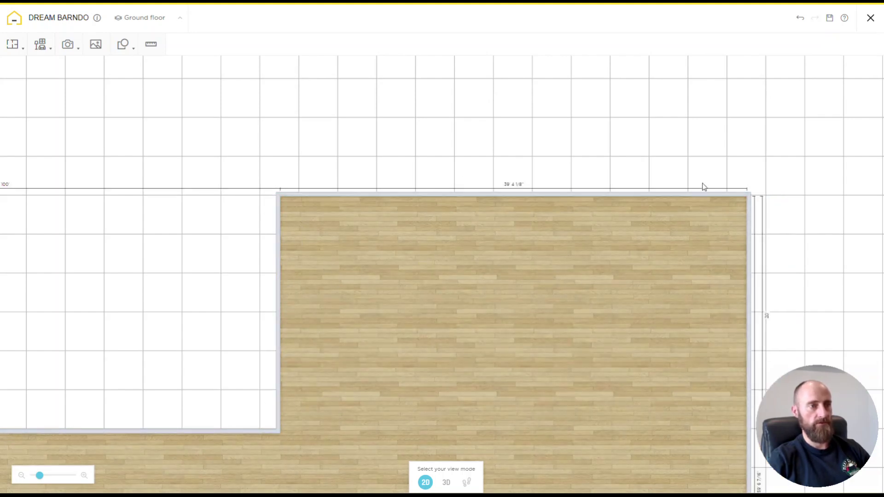
click(480, 199)
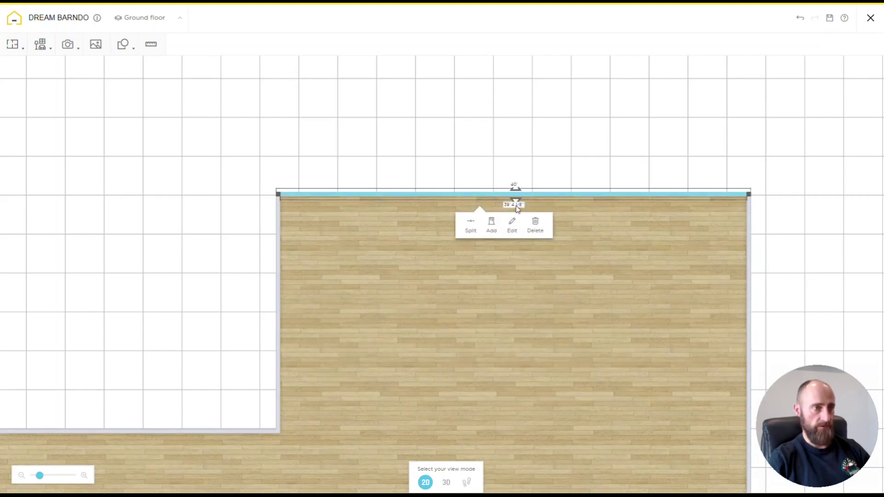
click(424, 158)
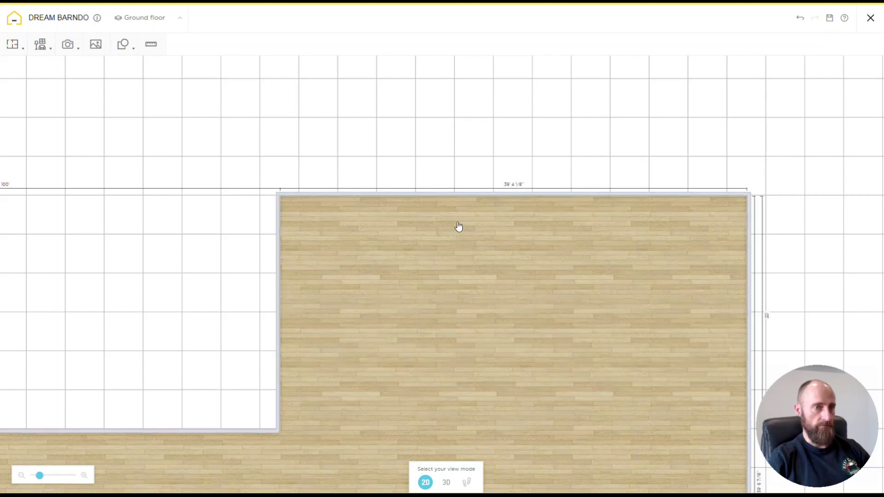
click(511, 186)
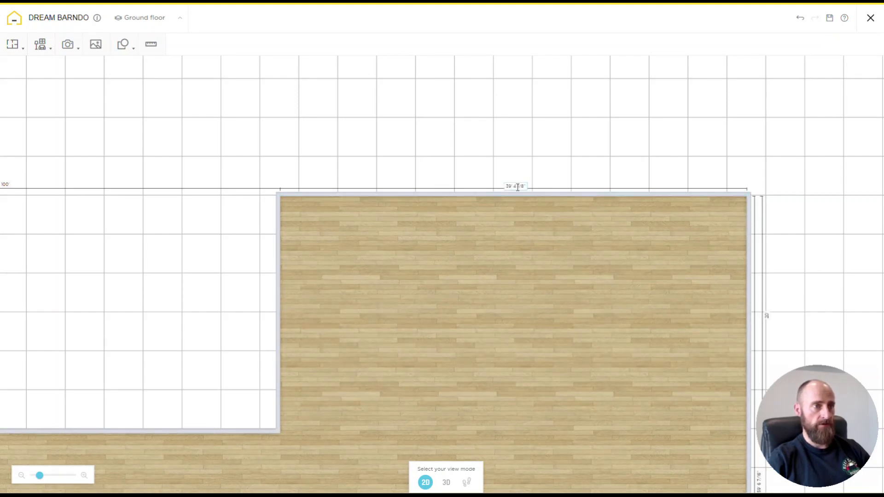
click(517, 187)
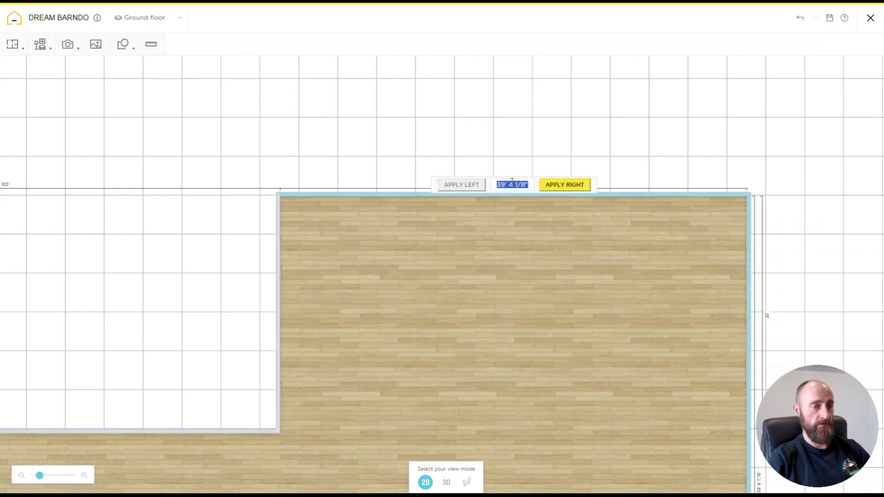
click(505, 195)
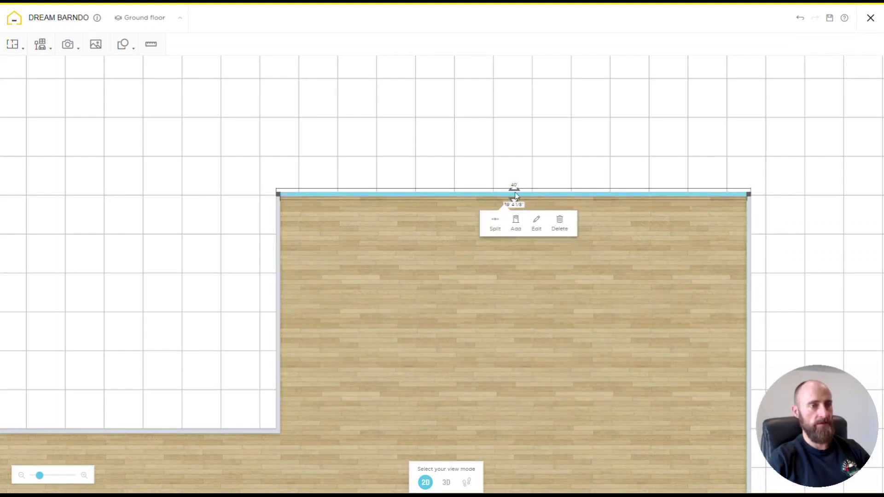
Set the right wall to 60', applied below, bringing the floor area to 6269.2 ft²
click(635, 305)
drag(640, 310, 365, 138)
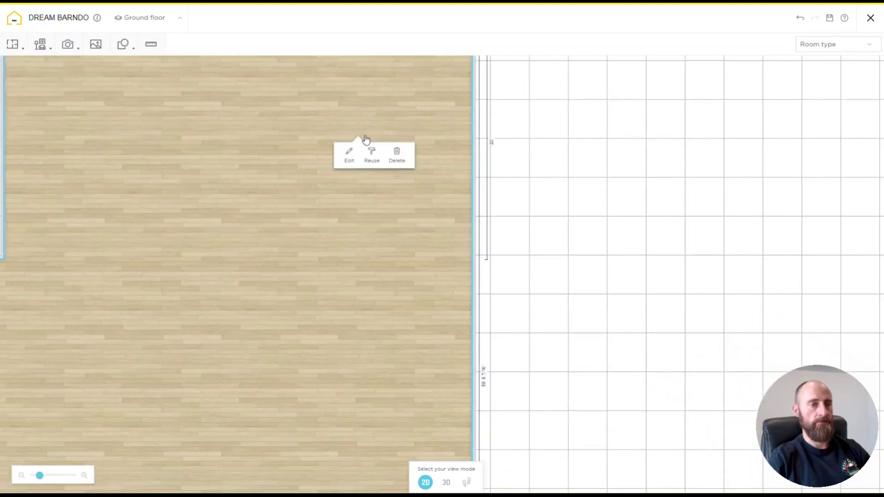
click(469, 243)
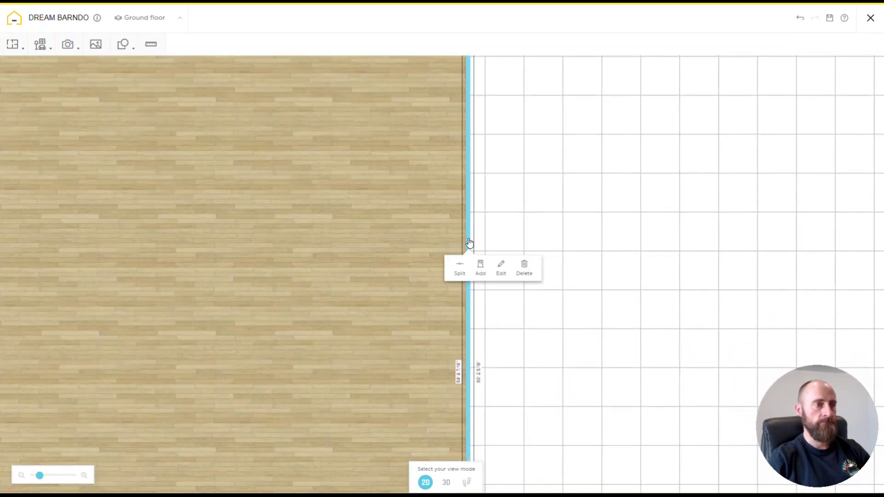
click(478, 375)
text(60)
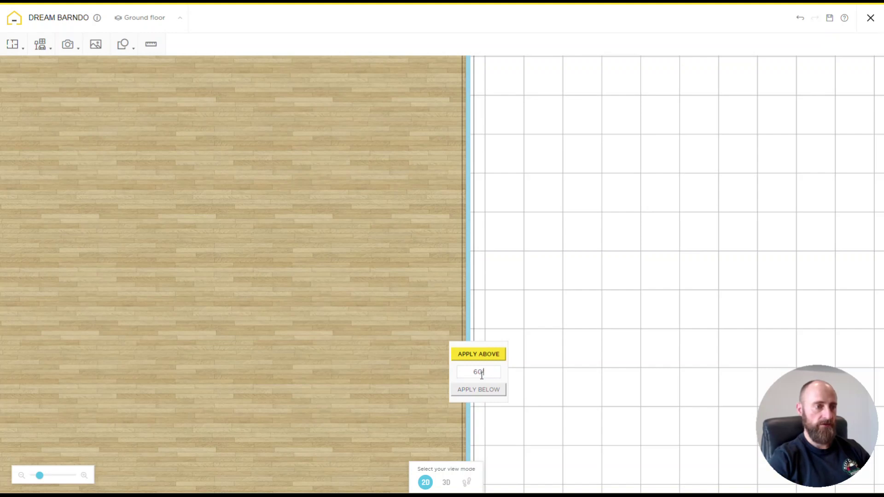
click(478, 389)
scroll(534, 409, down, 2)
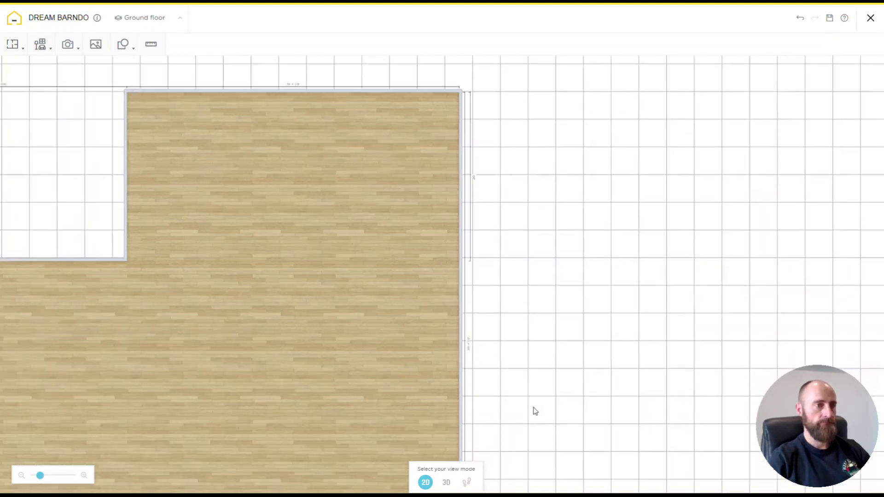
drag(545, 358, 619, 187)
click(408, 357)
drag(237, 410, 495, 401)
scroll(322, 383, up, 3)
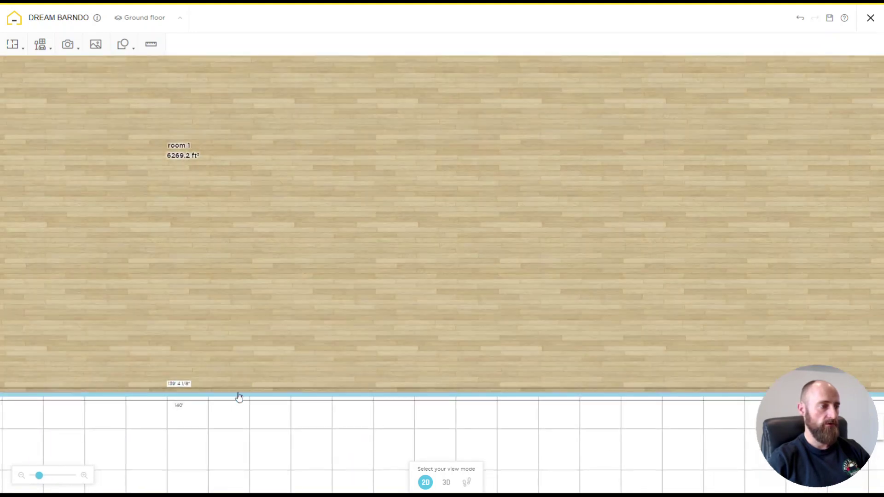
scroll(290, 277, down, 5)
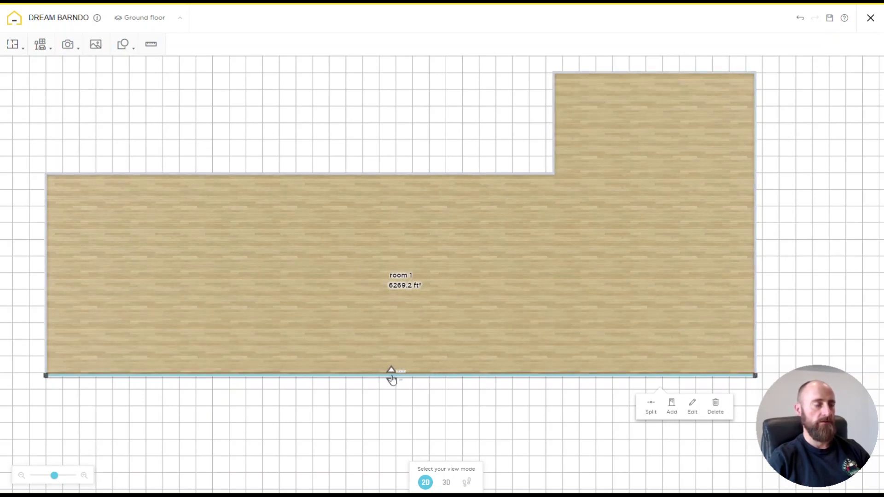
Check the finished L-shaped walls in the plan, then switch the room to the 3D view
drag(290, 314, 609, 300)
click(336, 263)
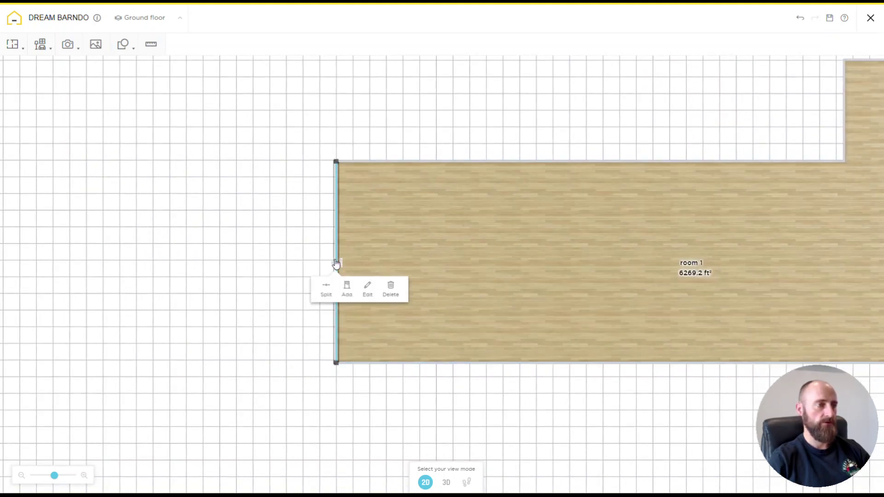
scroll(302, 263, up, 2)
scroll(241, 249, up, 1)
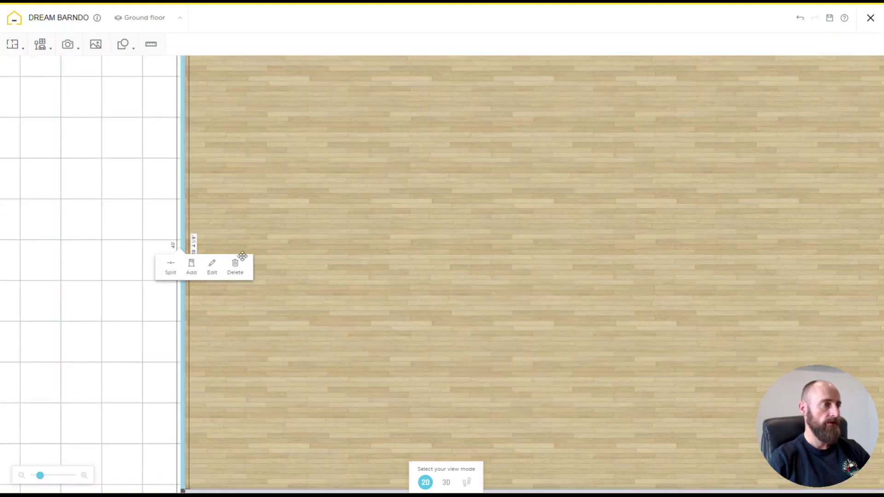
scroll(508, 234, down, 4)
drag(639, 236, 491, 234)
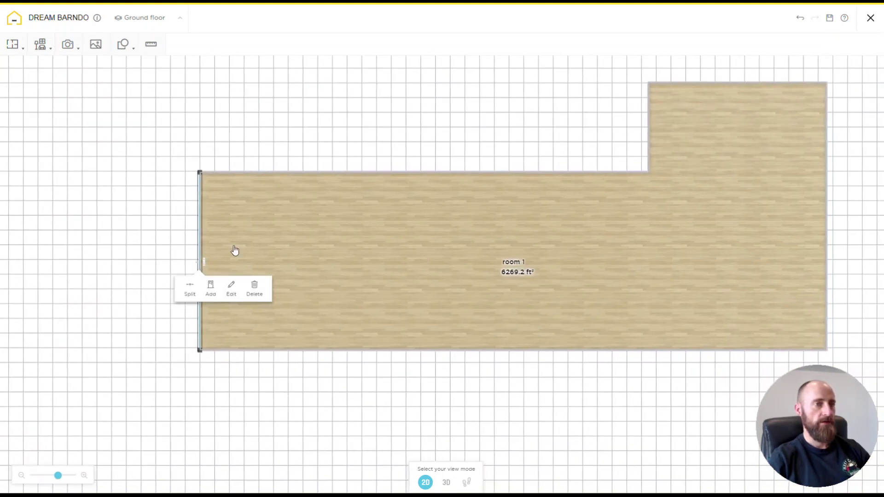
drag(691, 199, 595, 218)
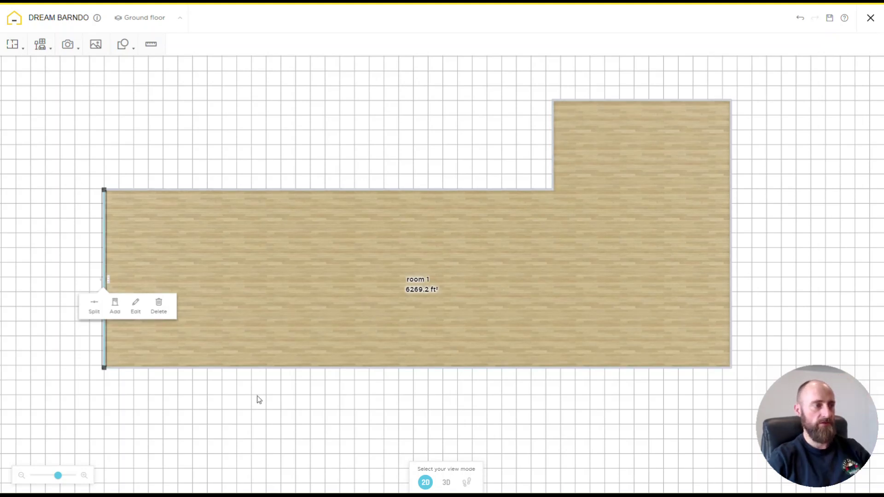
click(424, 172)
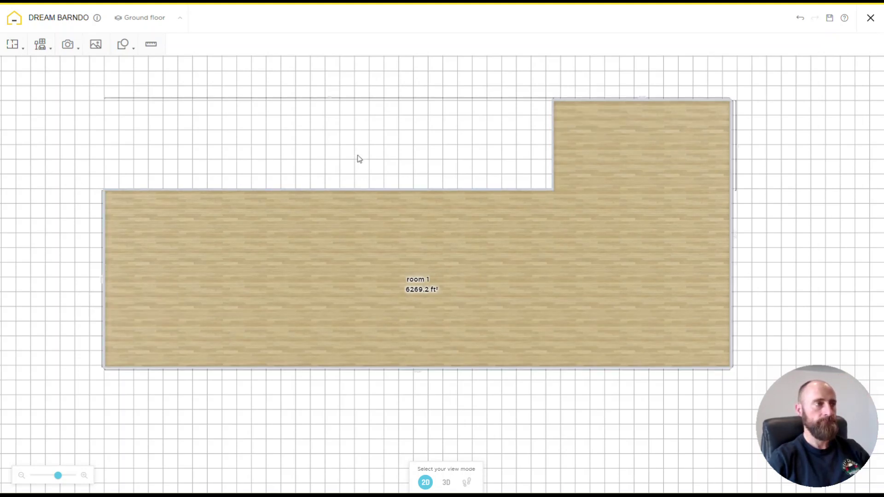
drag(359, 159, 379, 164)
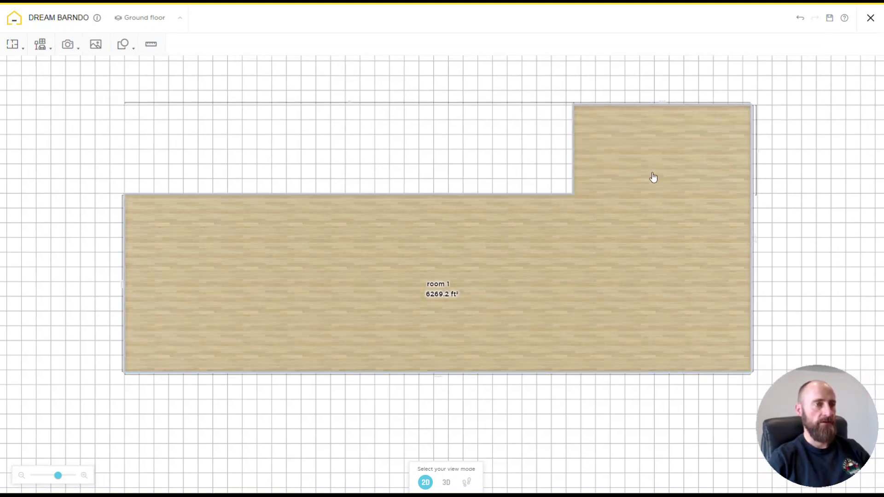
drag(521, 279, 587, 181)
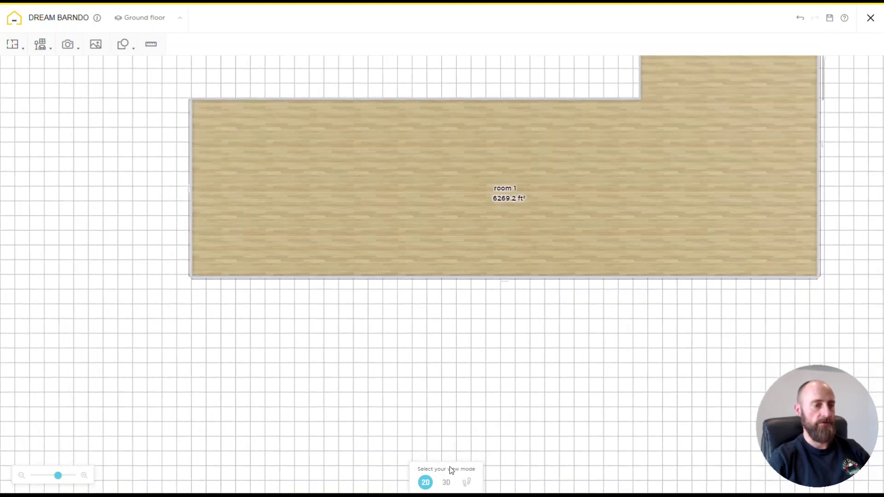
click(446, 483)
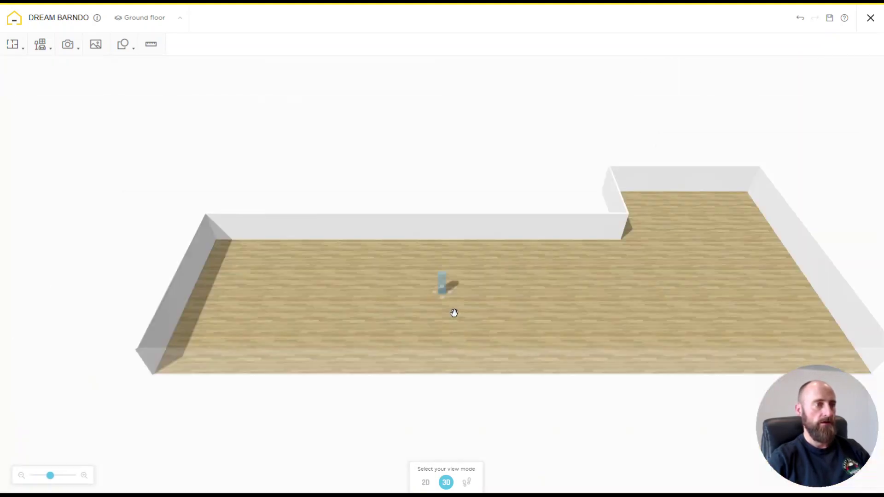
Orbit down to a low side view of the 3D room, then return to the 2D floor plan
drag(448, 298, 515, 275)
drag(505, 308, 437, 353)
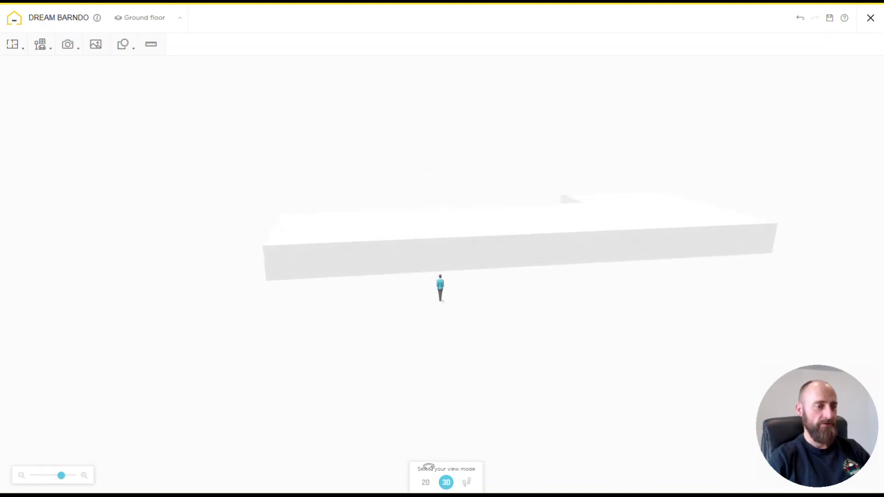
click(424, 482)
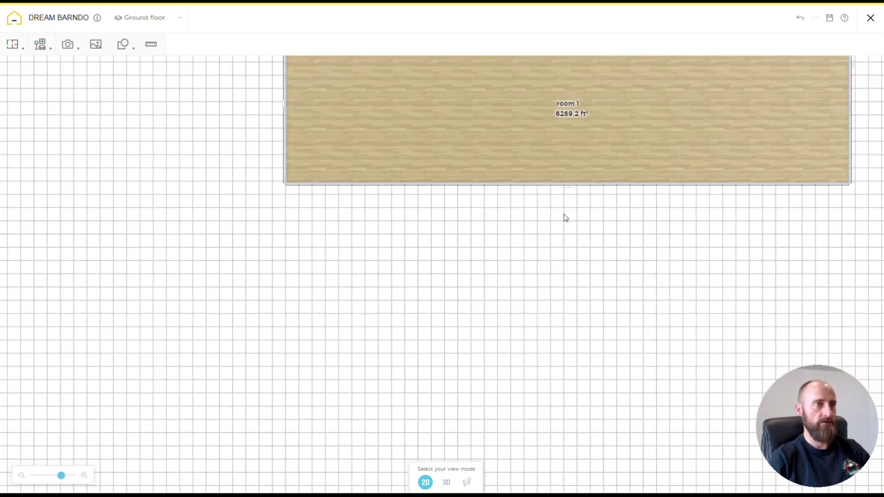
Fit the whole L-shaped room 1 in view and start the Add wall tool
drag(568, 213, 478, 391)
scroll(444, 295, up, 2)
drag(442, 291, 424, 304)
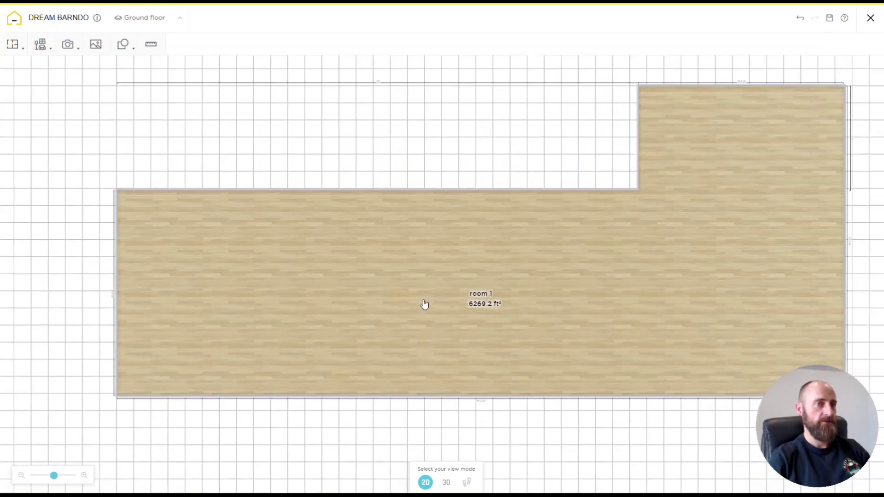
scroll(424, 304, down, 1)
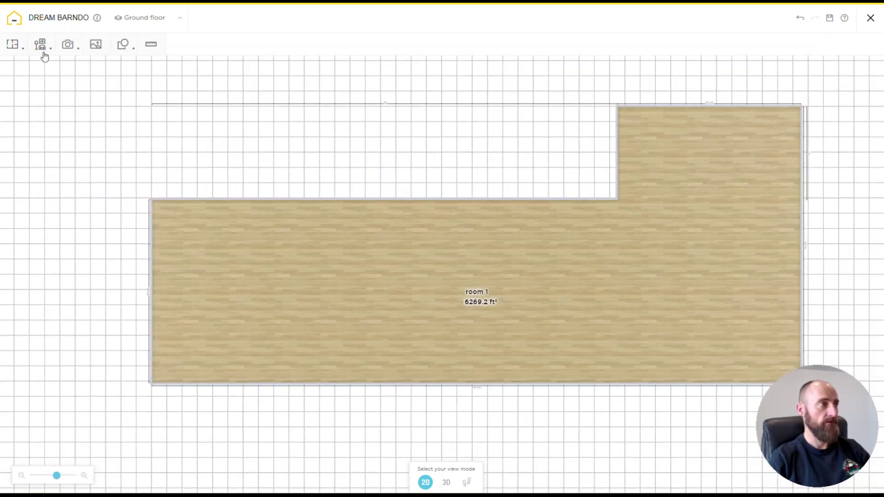
mouse_move(11, 46)
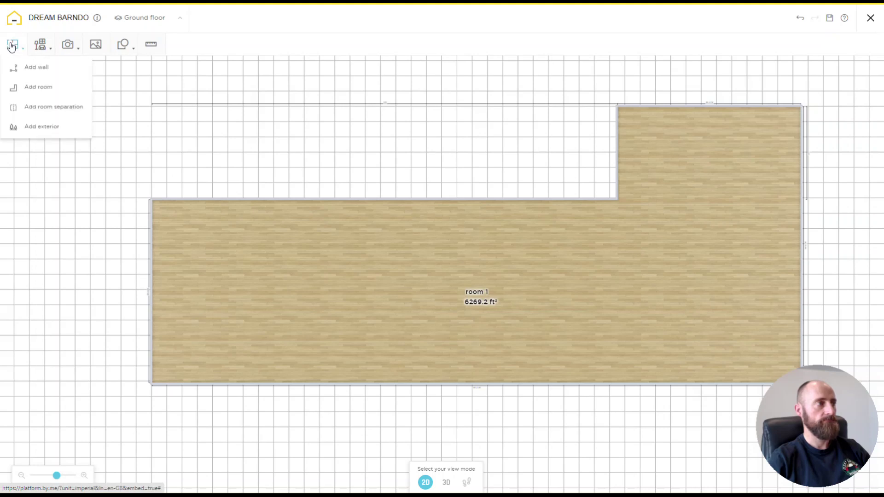
click(28, 67)
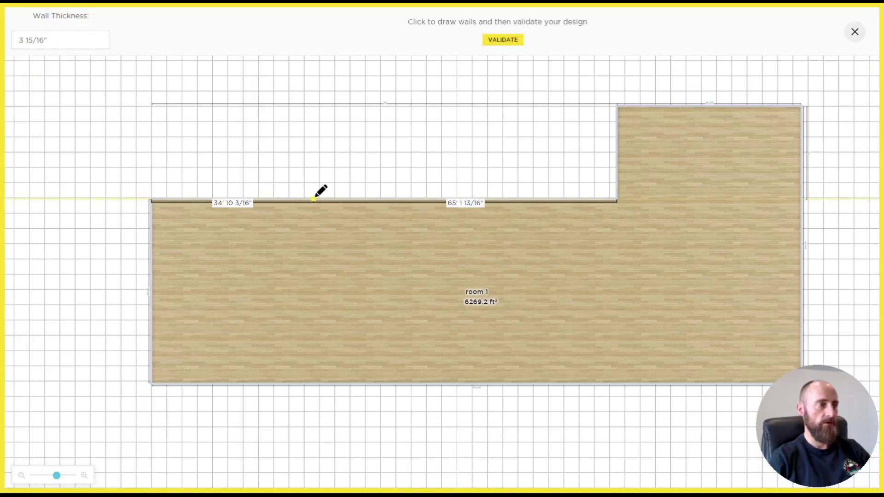
Draw two vertical walls and two horizontal walls forming a narrow central corridor (rooms 2–5)
click(339, 199)
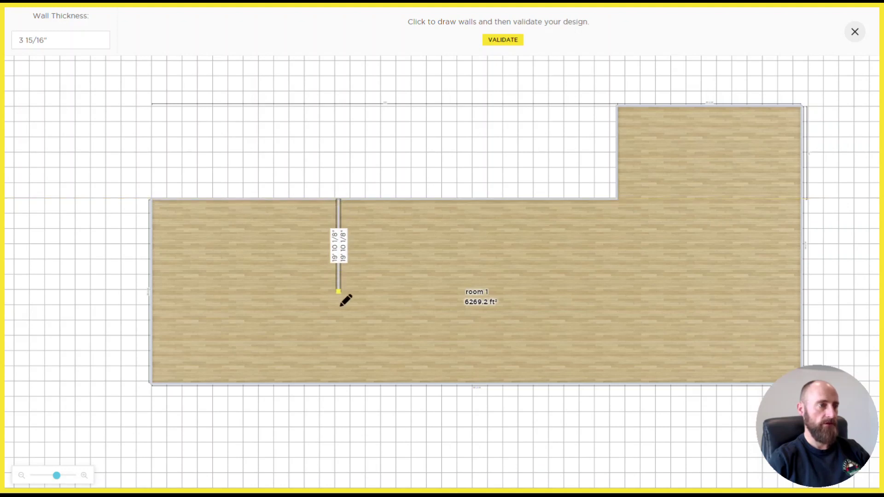
click(340, 383)
click(617, 199)
click(617, 383)
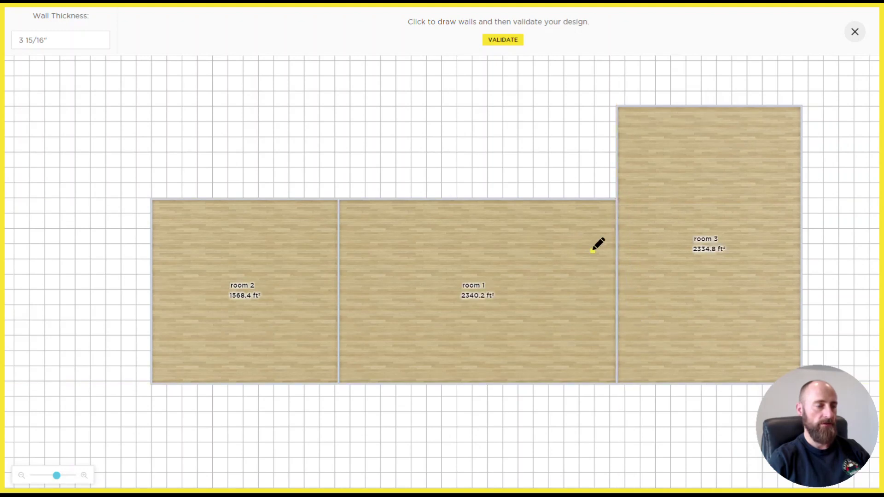
click(340, 290)
click(617, 290)
click(339, 307)
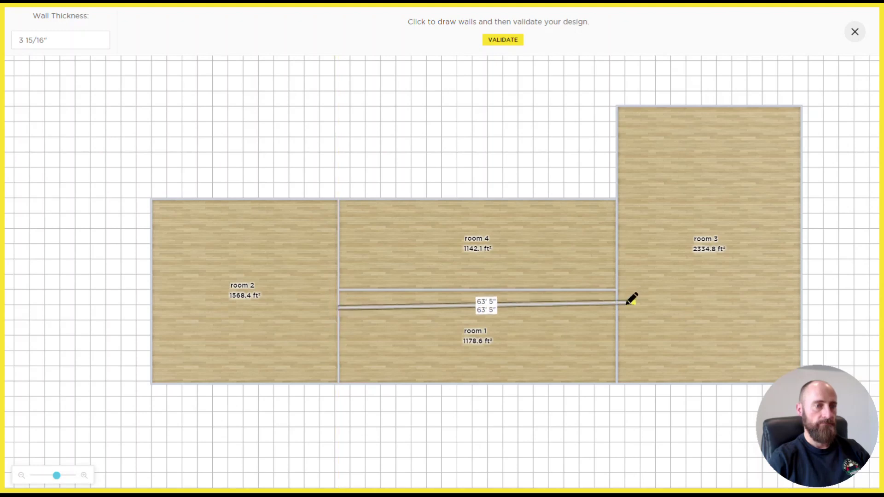
click(619, 307)
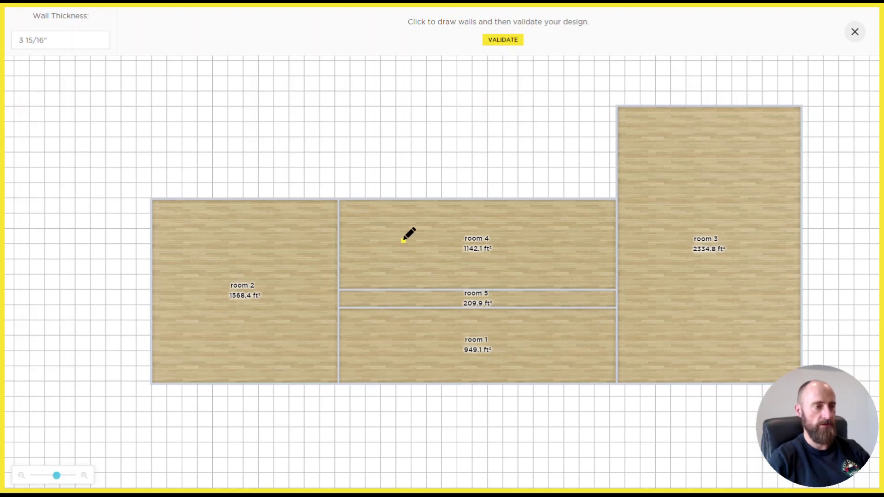
Add walls running down from the corridor to split the lower area into rooms 6–10
click(372, 308)
click(371, 383)
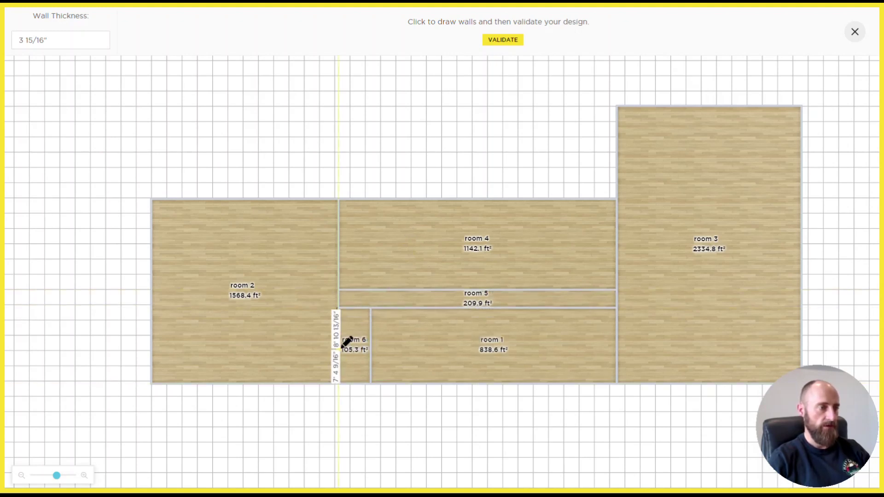
click(370, 348)
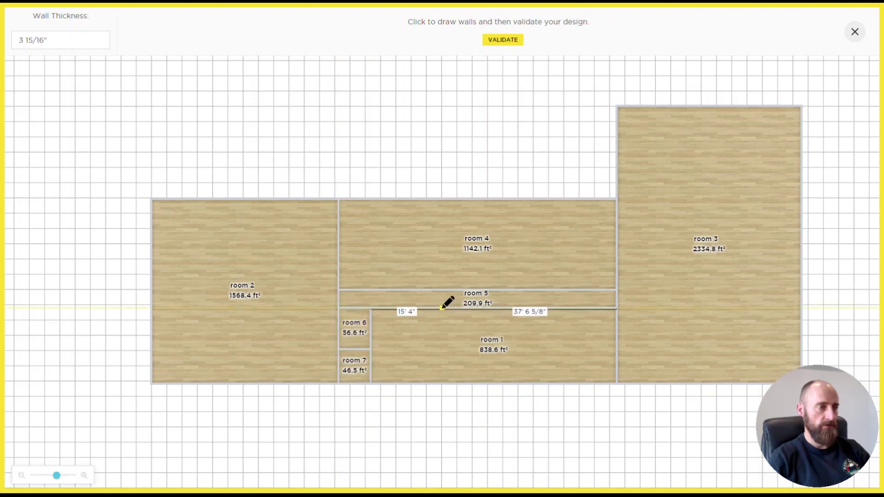
click(442, 308)
click(441, 382)
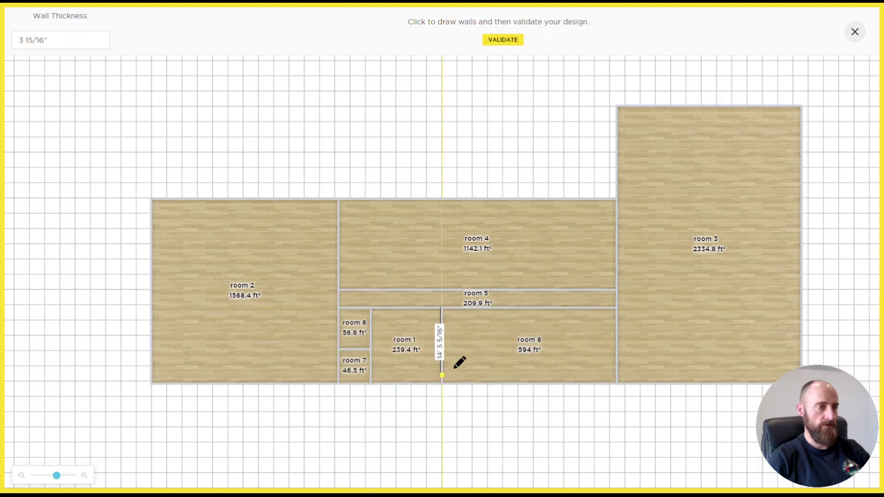
click(474, 308)
click(474, 382)
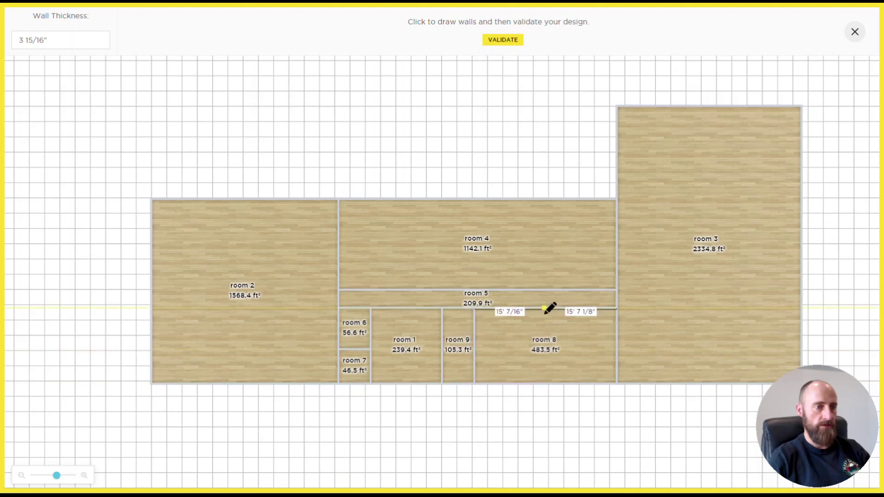
click(544, 308)
click(544, 382)
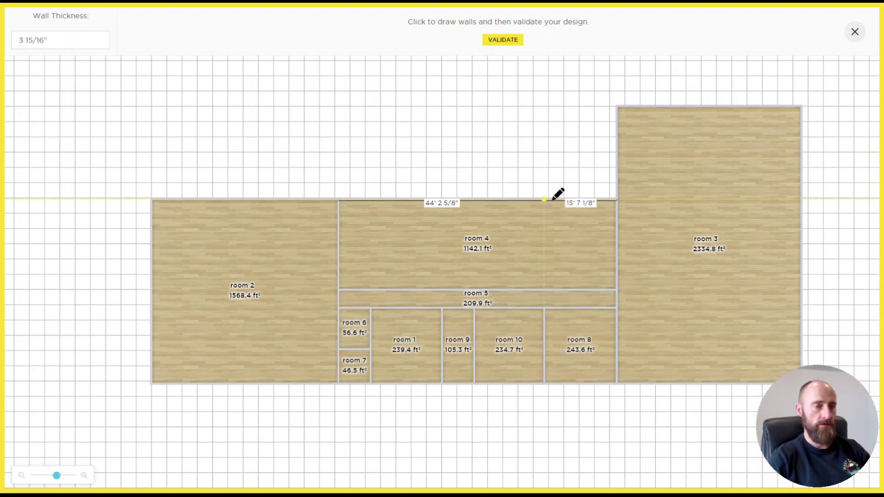
Divide the right part of room 4 into rooms 11–13, cancelling the stray unfinished wall
click(532, 289)
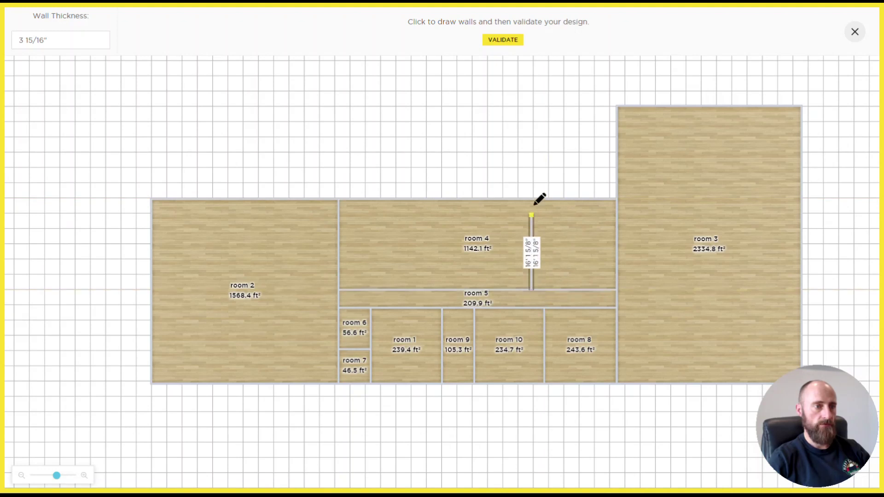
click(531, 199)
click(531, 246)
click(563, 245)
click(565, 199)
click(566, 245)
click(565, 265)
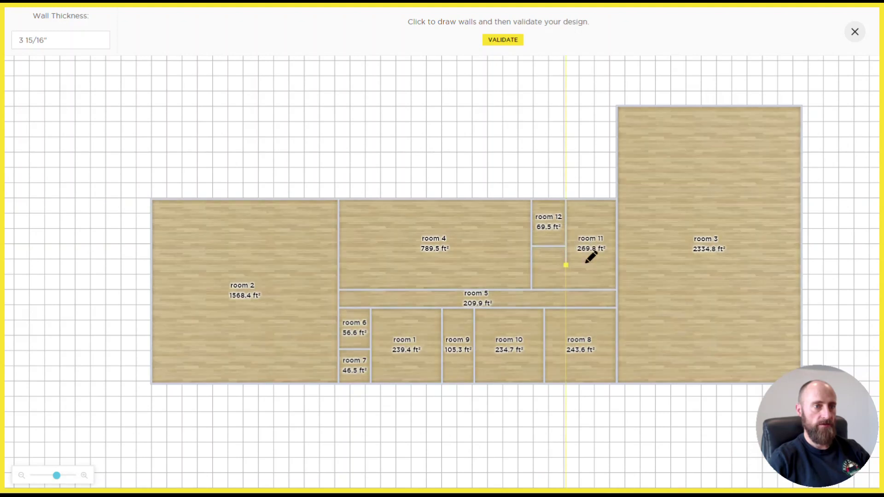
click(616, 265)
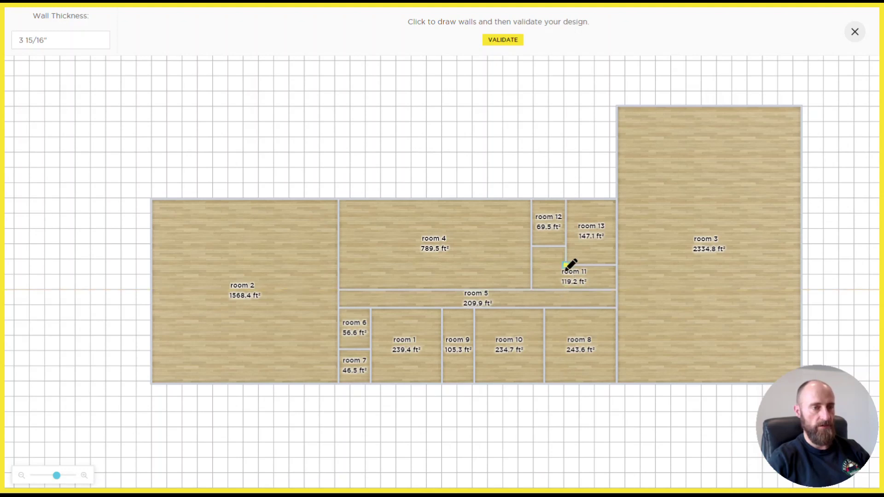
key(Escape)
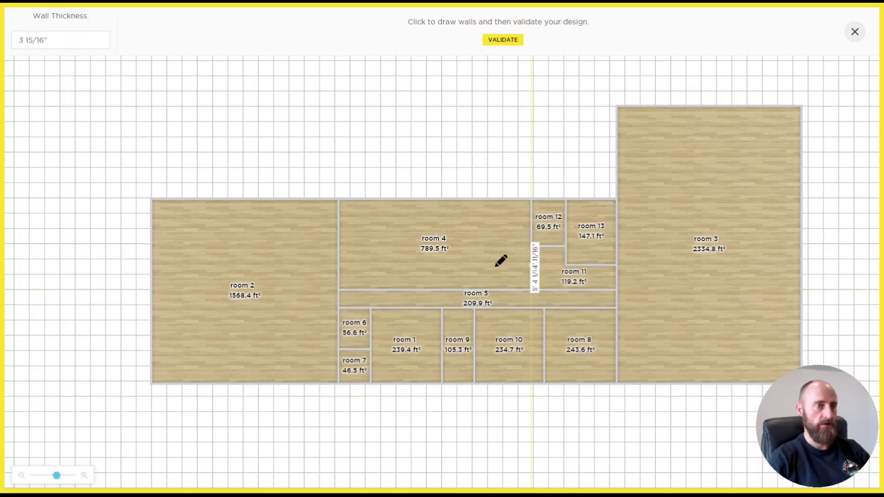
Split the rest of room 4 into rooms 14–16 and validate the 16-room layout
click(462, 290)
click(463, 200)
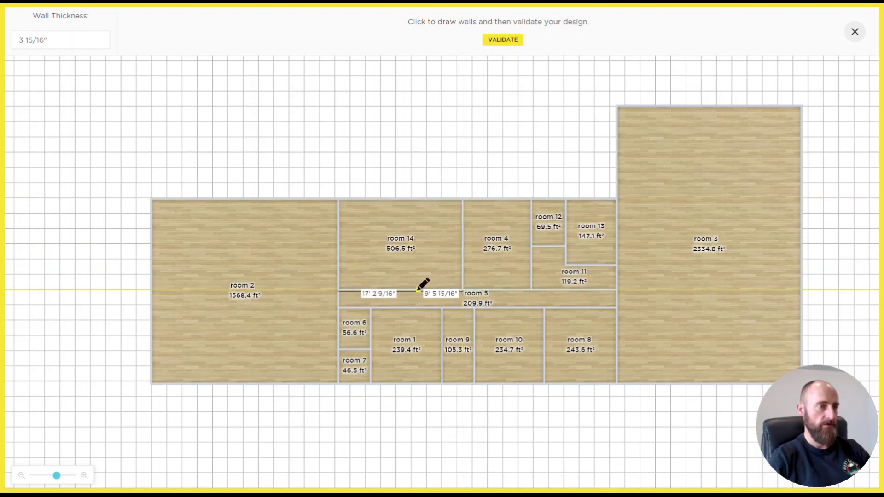
click(462, 264)
click(339, 264)
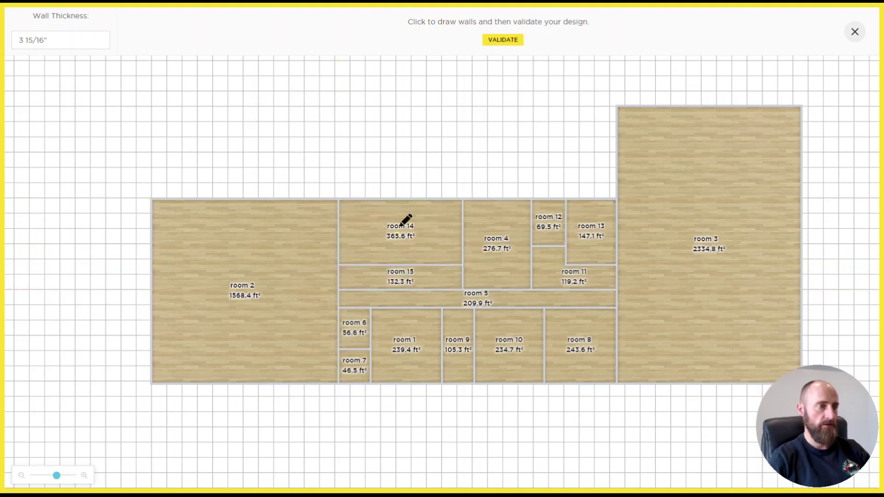
click(400, 199)
click(399, 264)
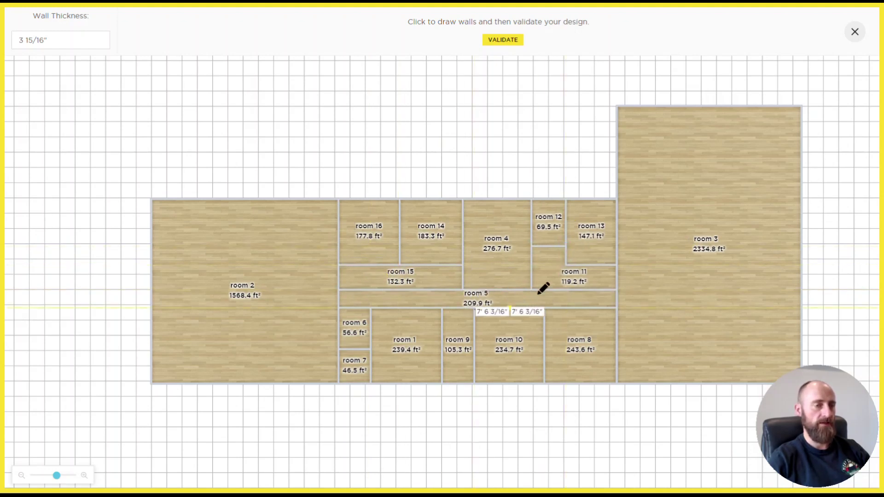
click(503, 40)
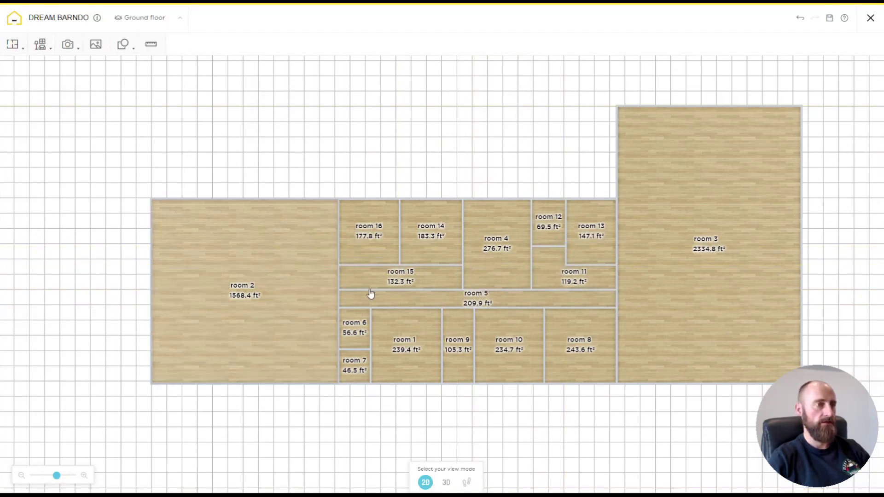
Delete the walls separating rooms 11 and 2 from room 5, leaving room 5 at 1904.6 ft²
click(563, 290)
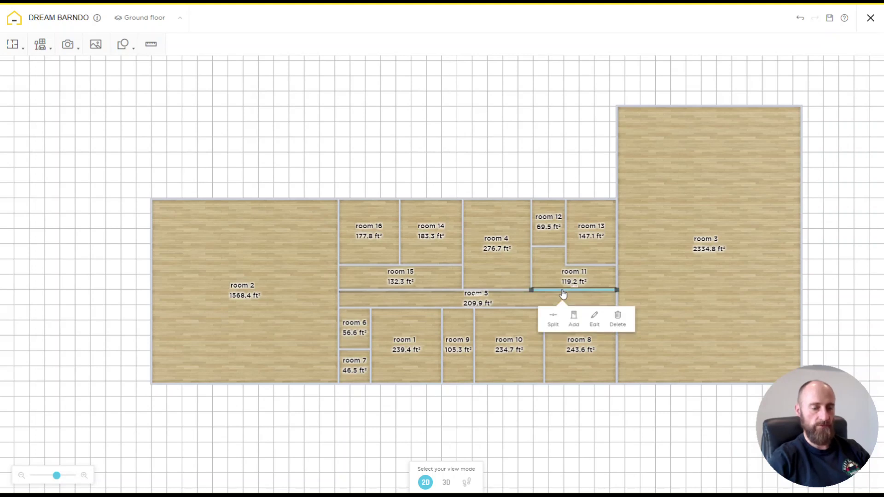
key(Delete)
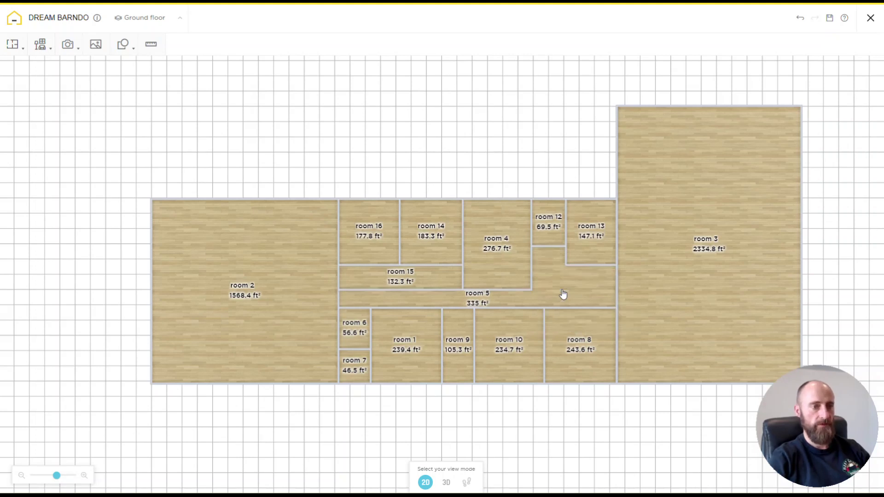
click(340, 303)
key(Delete)
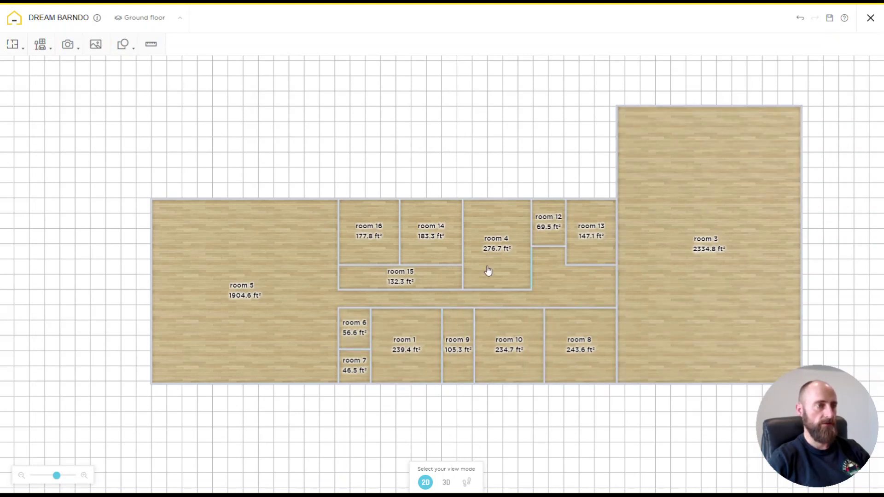
mouse_move(264, 300)
mouse_down()
mouse_move(278, 282)
mouse_move(233, 277)
mouse_move(218, 299)
mouse_move(264, 293)
mouse_up()
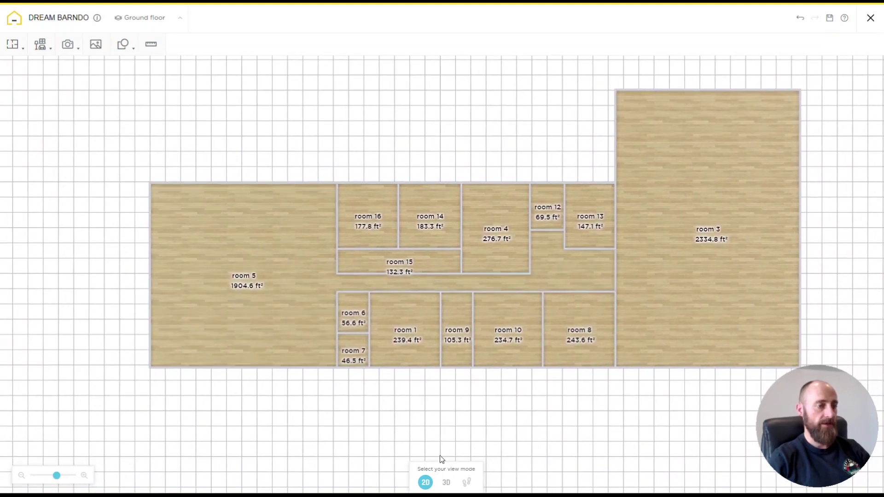
click(446, 483)
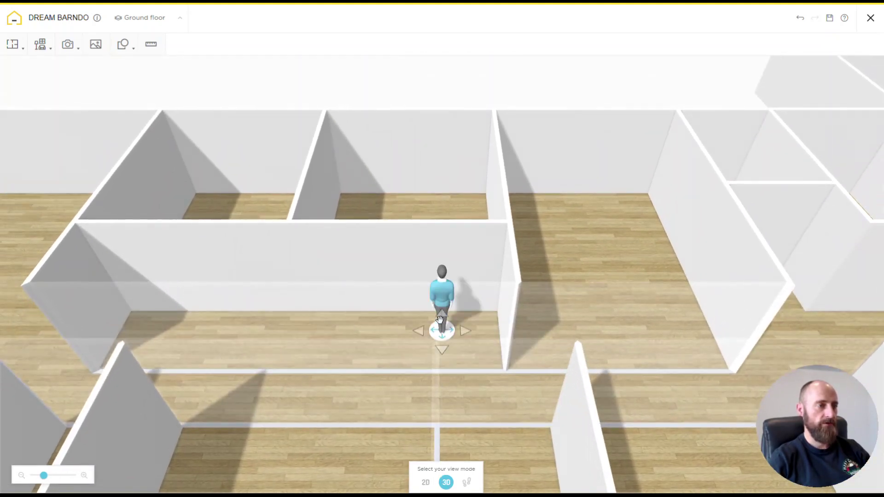
drag(441, 320, 50, 352)
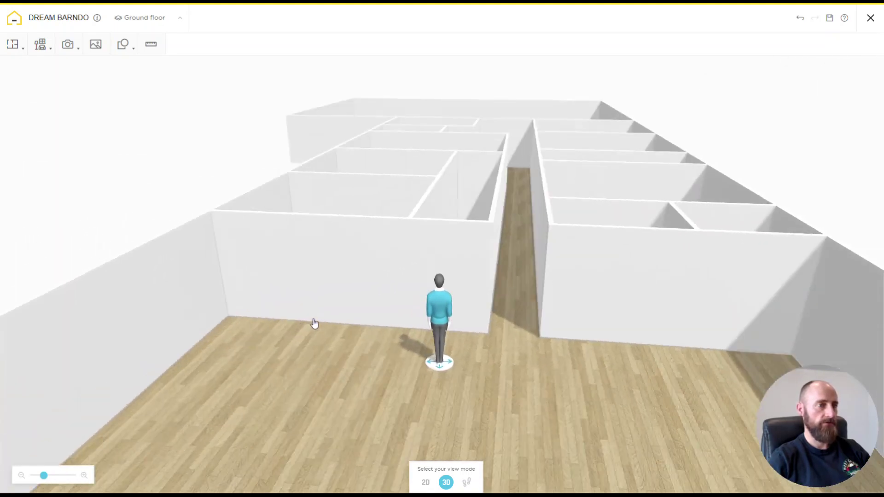
drag(313, 323, 355, 313)
drag(434, 308, 465, 446)
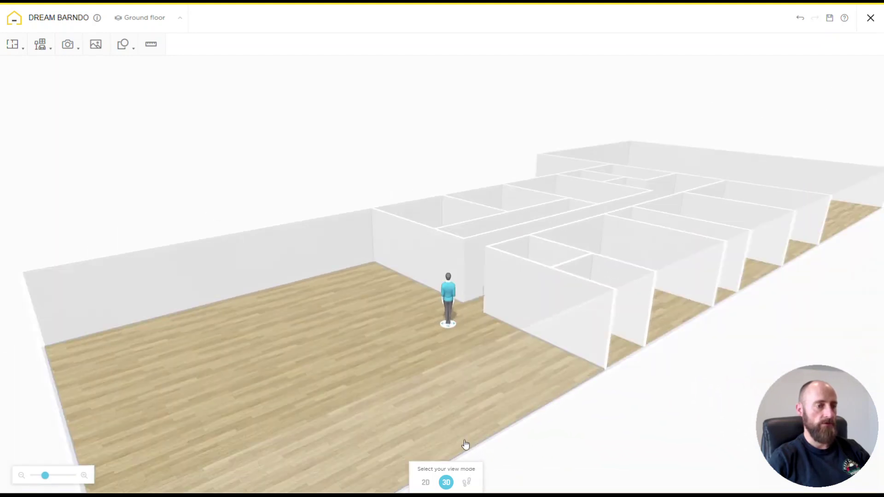
click(425, 484)
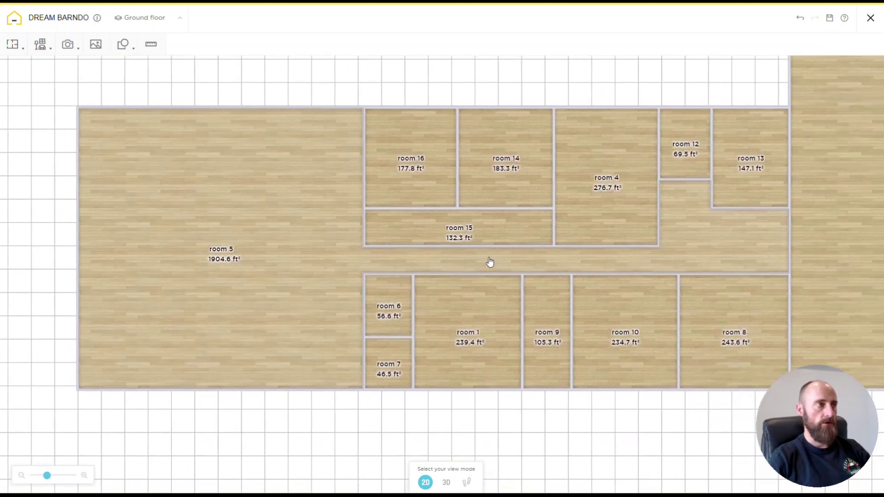
Show the product catalogue categories (Build, Furnish, Decorate) from the top toolbar
click(41, 50)
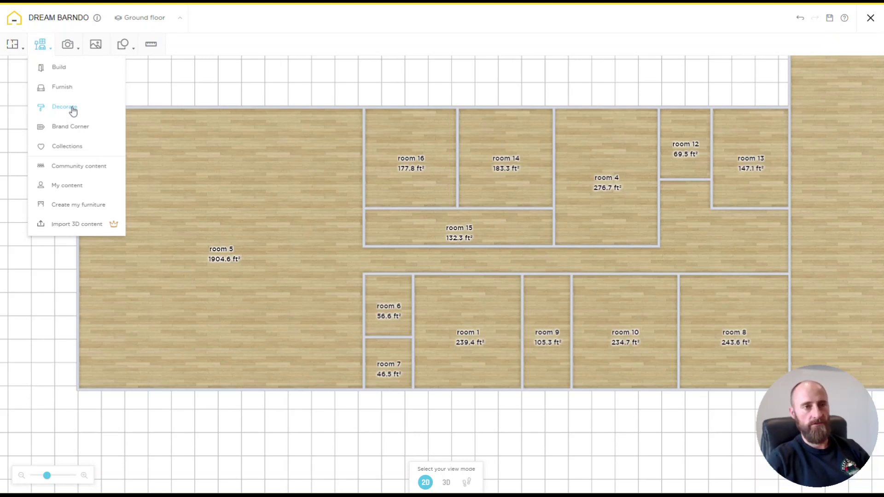
Bring up the Front doors list under the Build catalogue
click(67, 69)
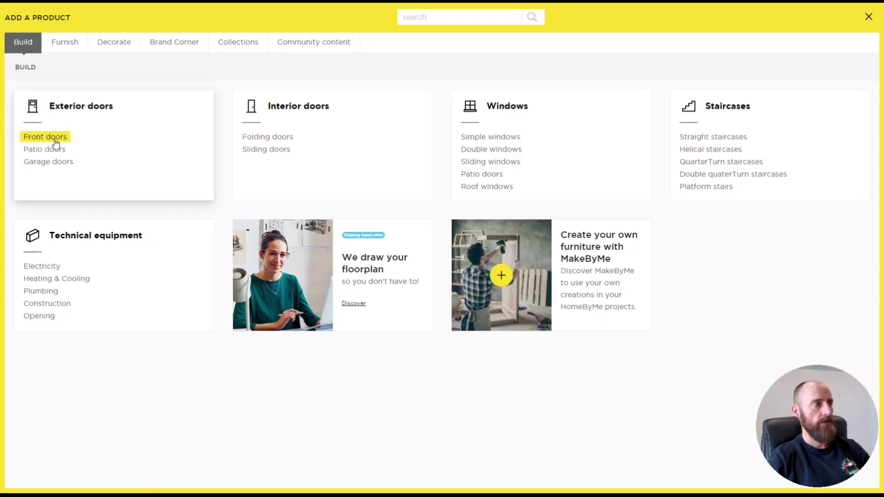
click(56, 143)
mouse_move(525, 241)
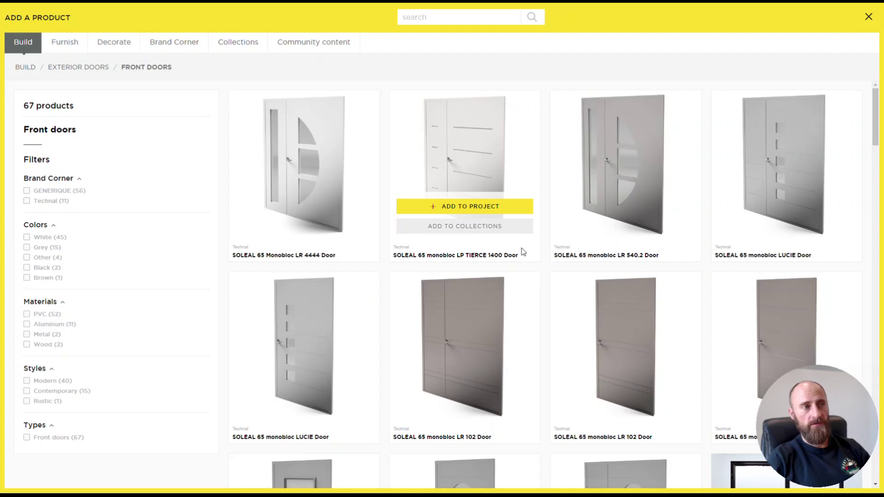
mouse_move(337, 208)
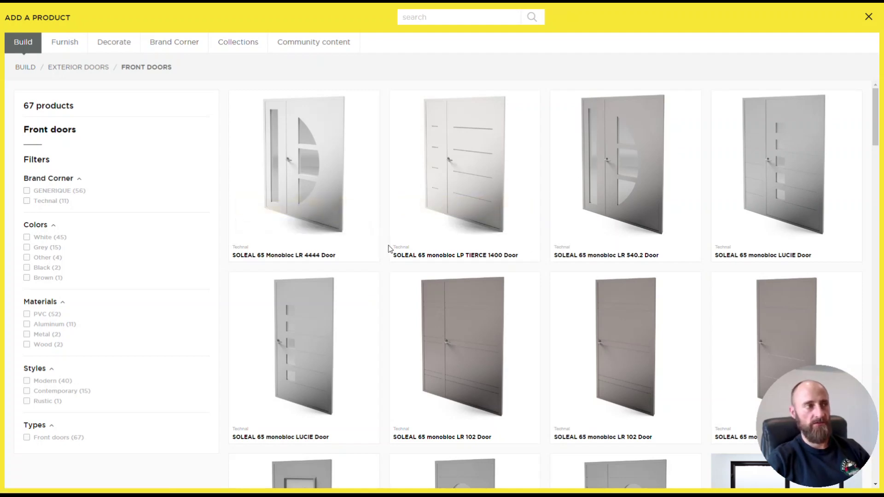
Find the black-framed glass Front door among the products and add it to the project
scroll(389, 248, down, 2)
scroll(391, 251, down, 6)
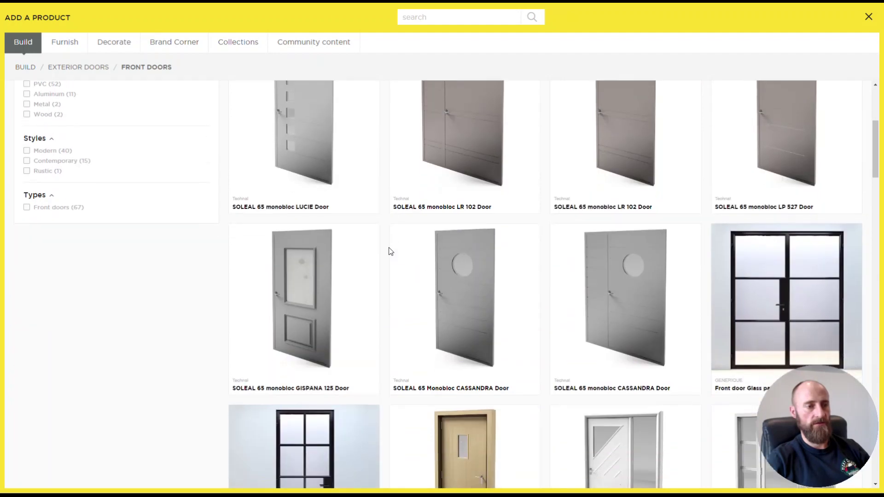
scroll(378, 174, down, 10)
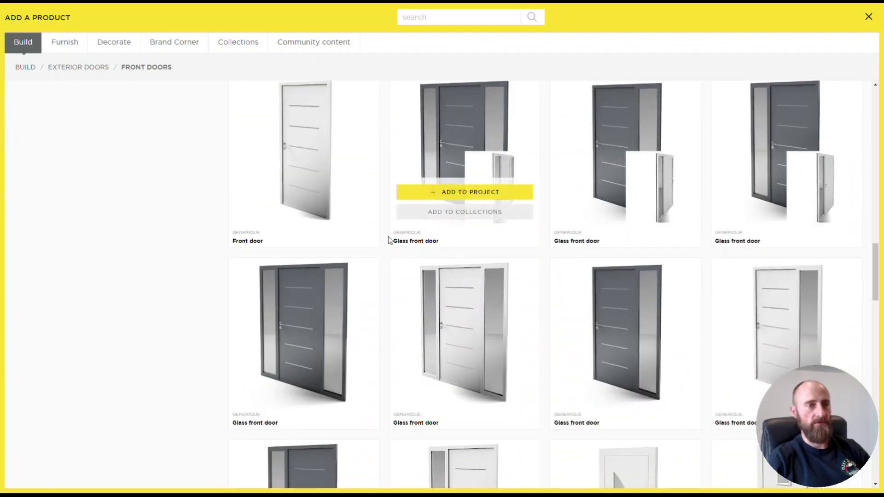
scroll(394, 229, down, 8)
scroll(389, 235, down, 12)
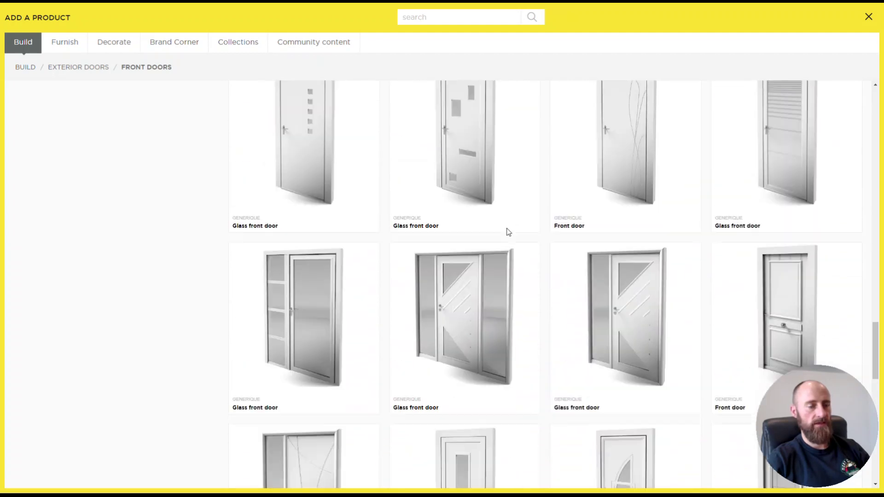
scroll(390, 242, down, 4)
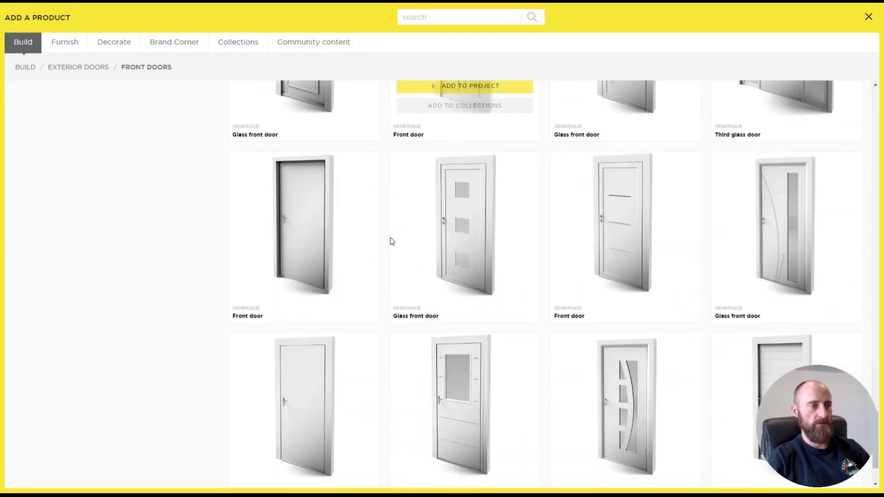
scroll(391, 241, down, 2)
scroll(392, 240, up, 20)
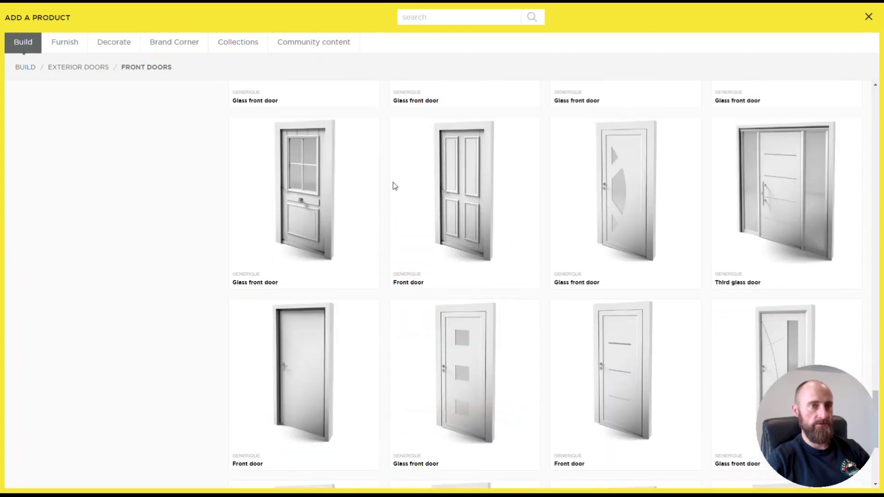
scroll(391, 234, up, 15)
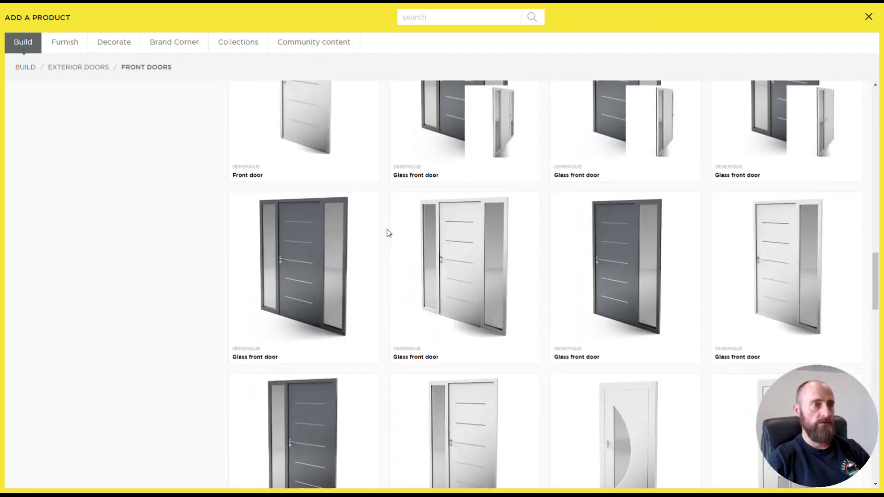
scroll(394, 240, up, 8)
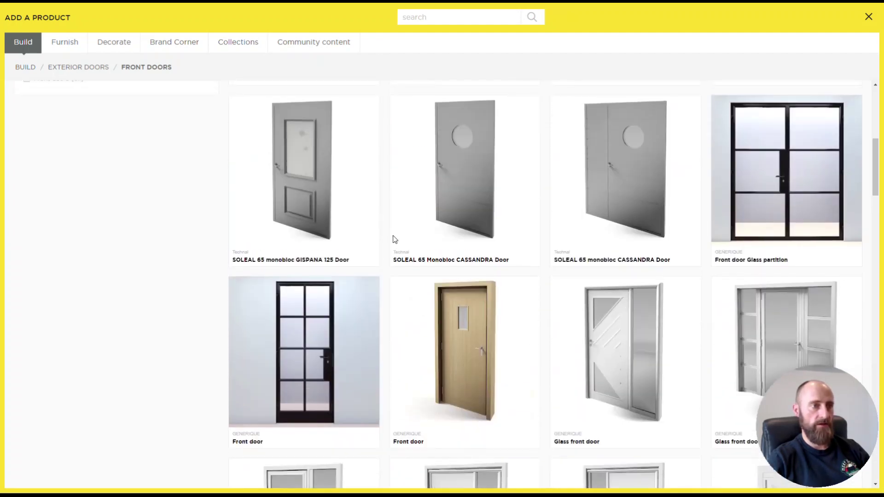
scroll(394, 257, down, 6)
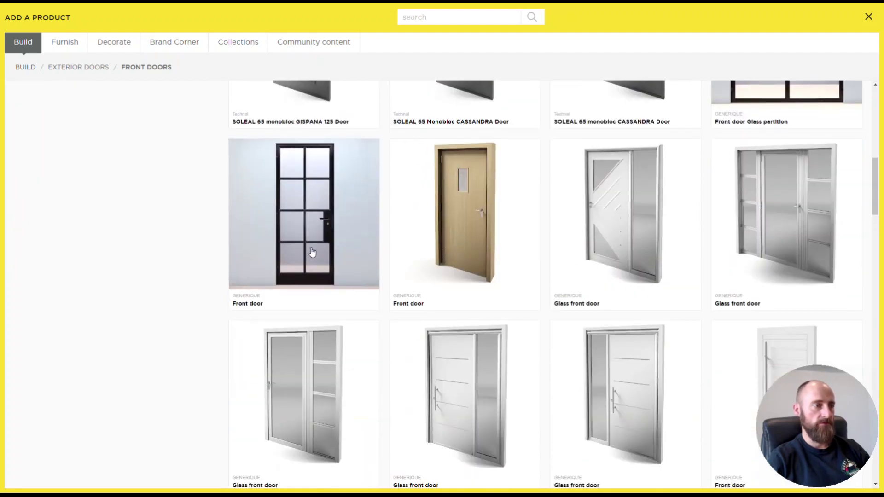
click(317, 259)
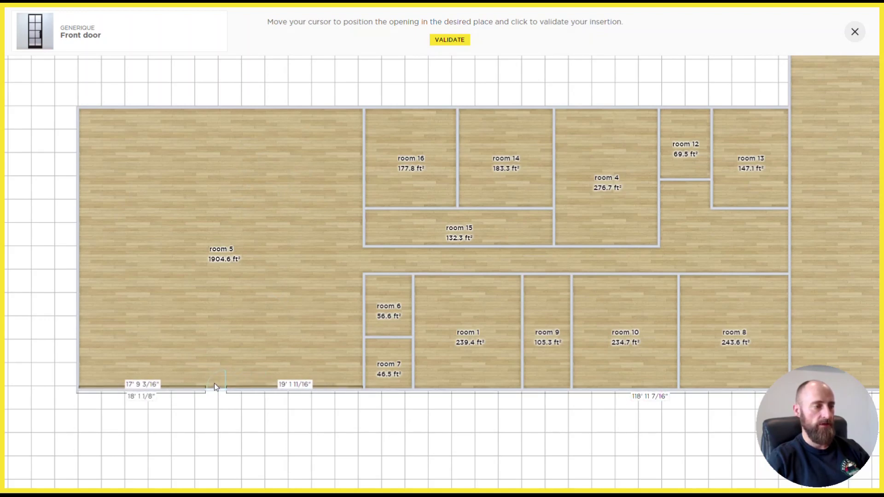
Place the front door in room 5's bottom exterior wall and bring up its Edit settings
scroll(221, 398, up, 3)
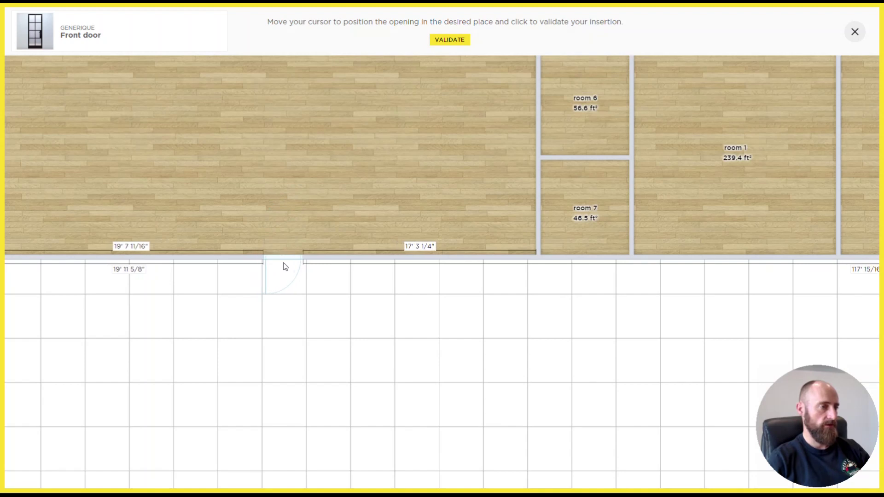
click(289, 247)
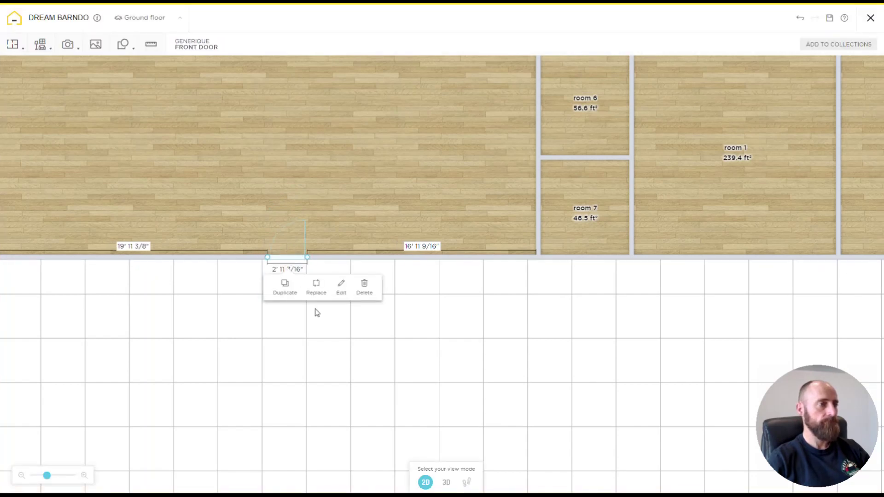
click(341, 288)
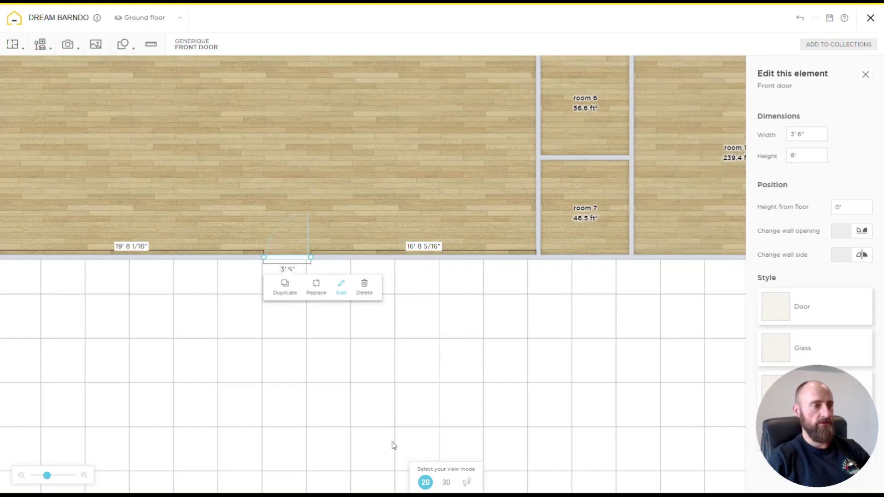
Switch to 3D and move the avatar outside to face the black glass front door
click(446, 483)
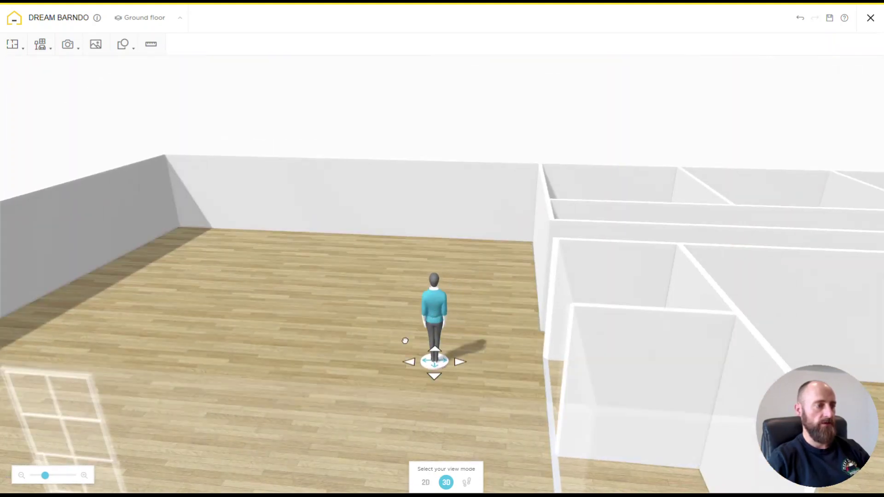
drag(414, 345, 92, 473)
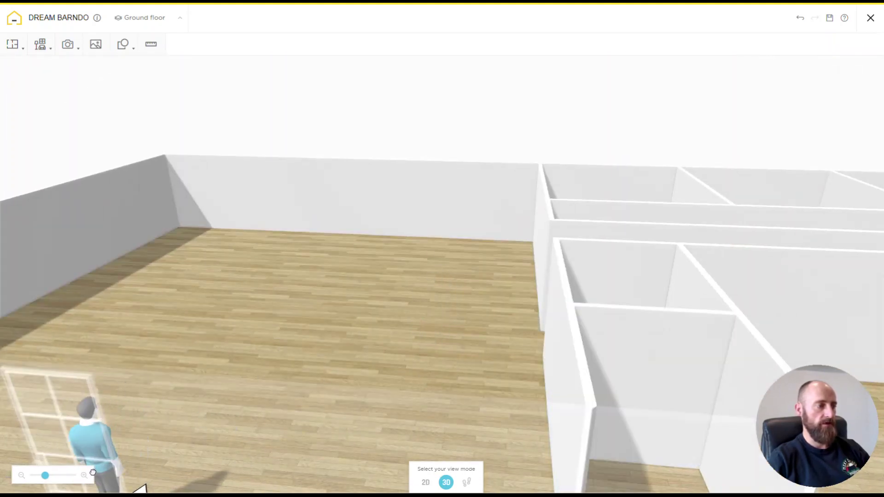
drag(444, 335, 533, 349)
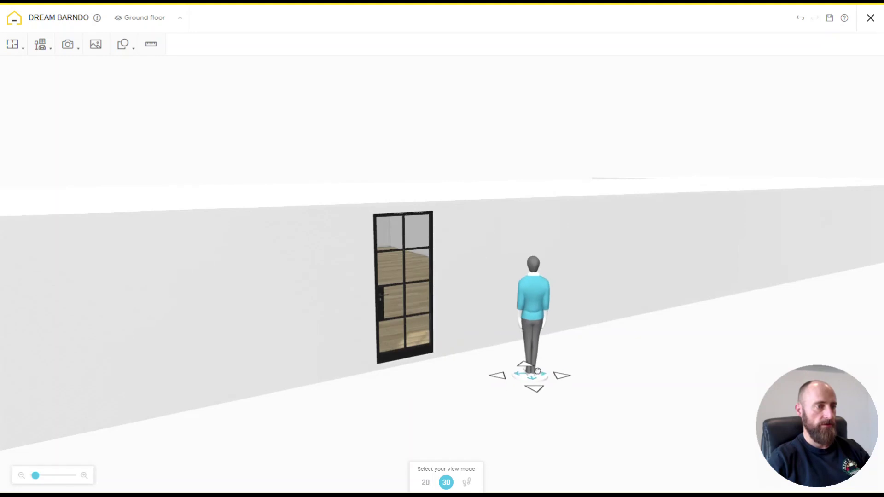
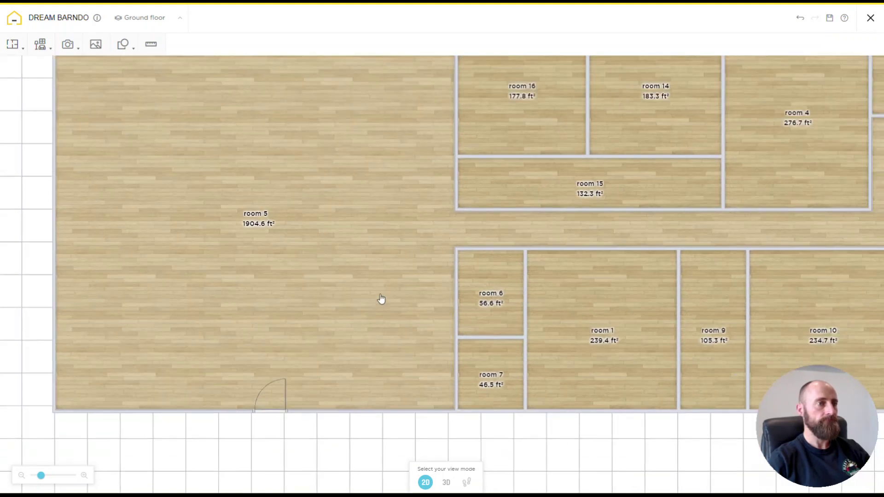
Browse the Build catalogue to Interior doors > Folding doors
drag(375, 256, 299, 287)
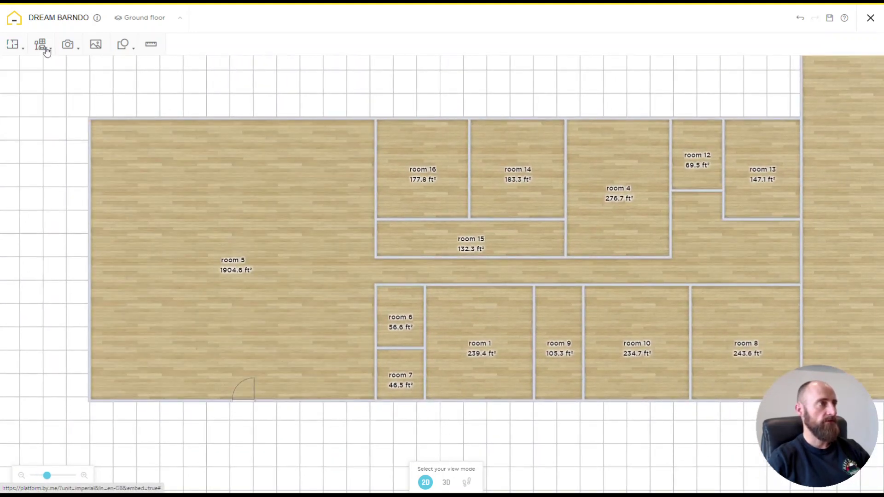
mouse_move(47, 51)
click(58, 66)
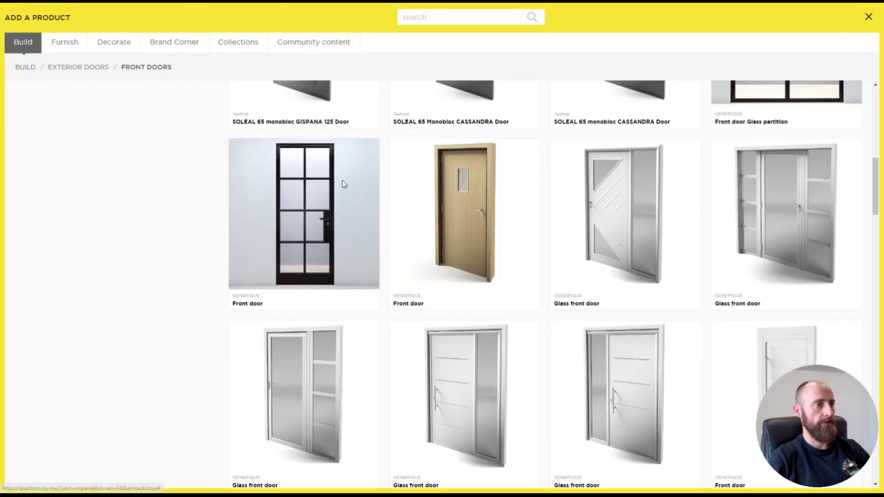
click(36, 67)
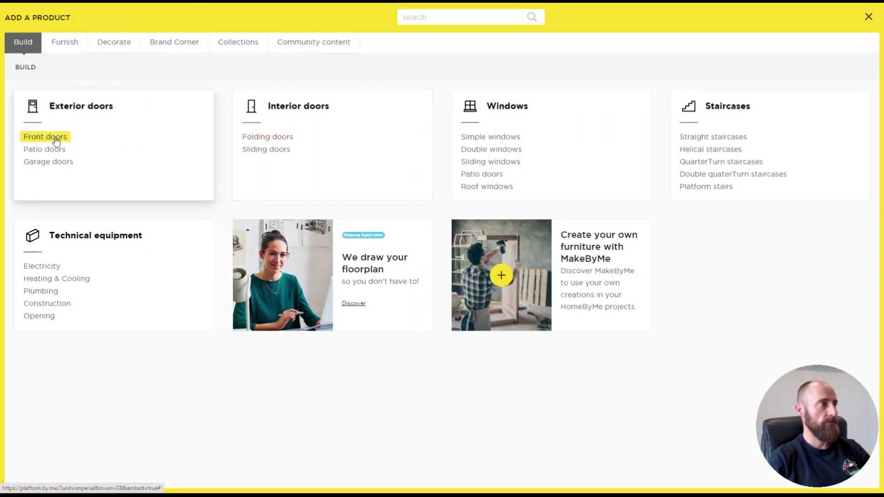
click(274, 143)
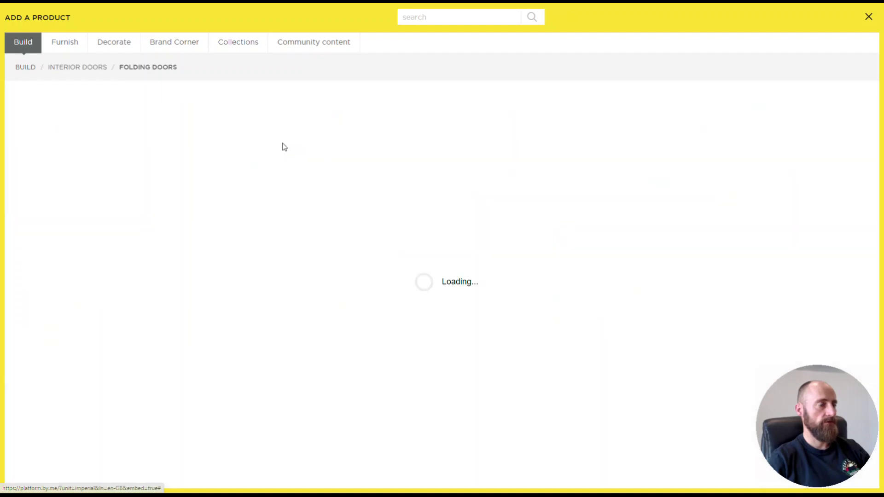
Pick the plain white folding door from the list and add it to the project
scroll(548, 234, down, 5)
scroll(539, 236, down, 10)
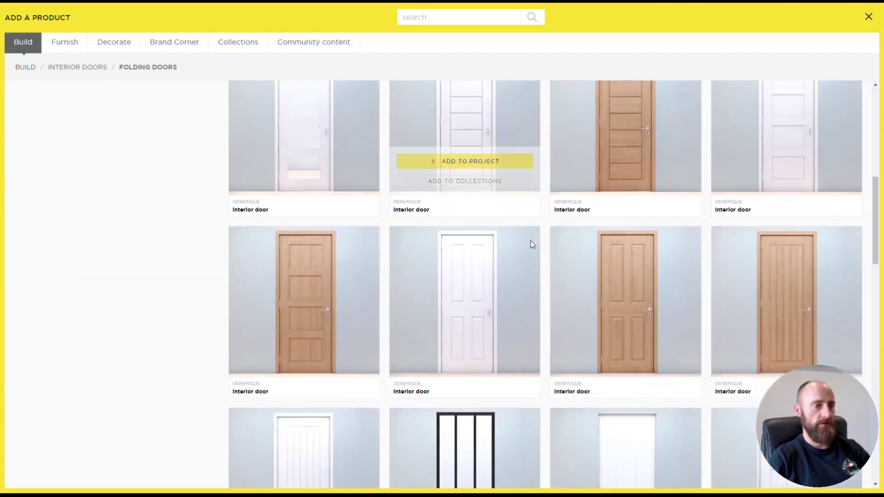
scroll(400, 271, down, 6)
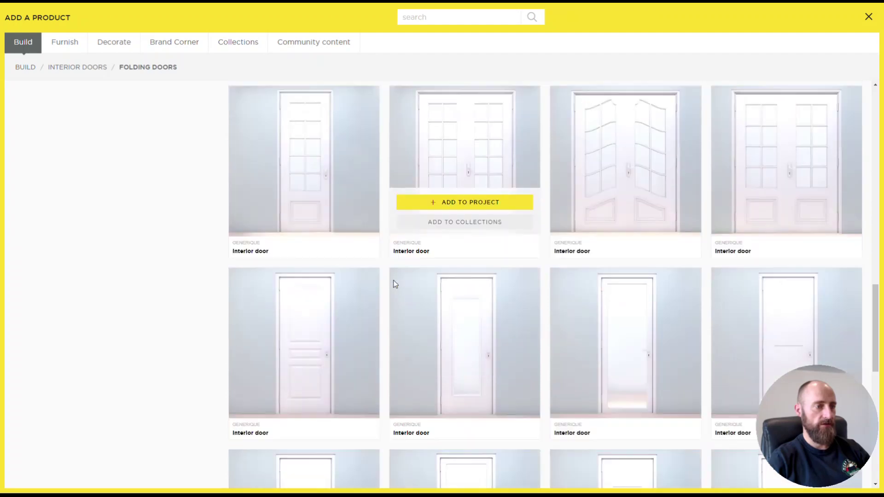
scroll(384, 320, down, 6)
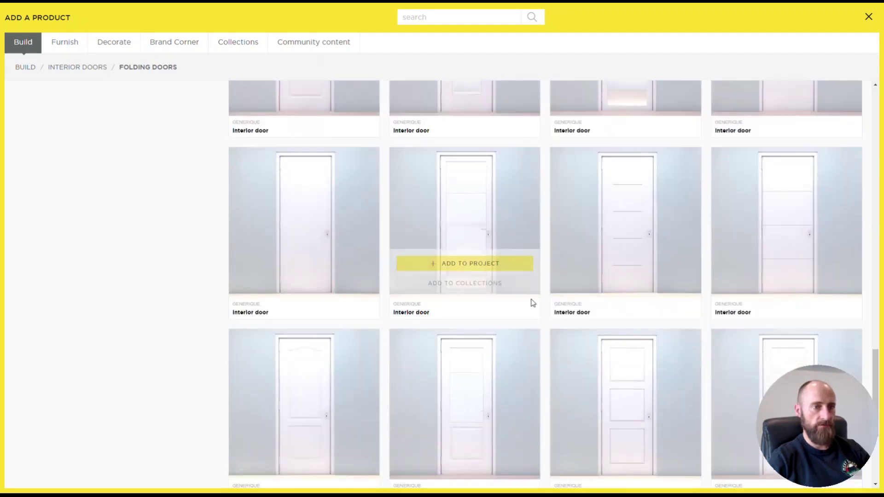
scroll(549, 249, up, 18)
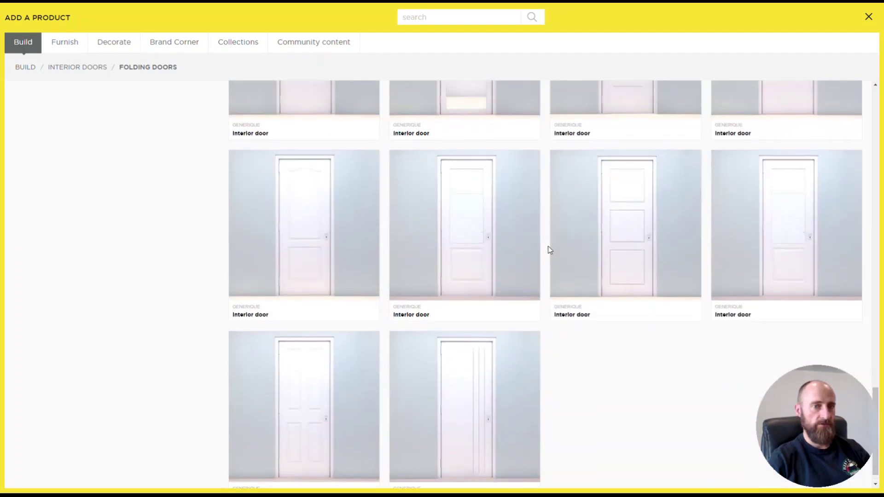
scroll(501, 288, up, 5)
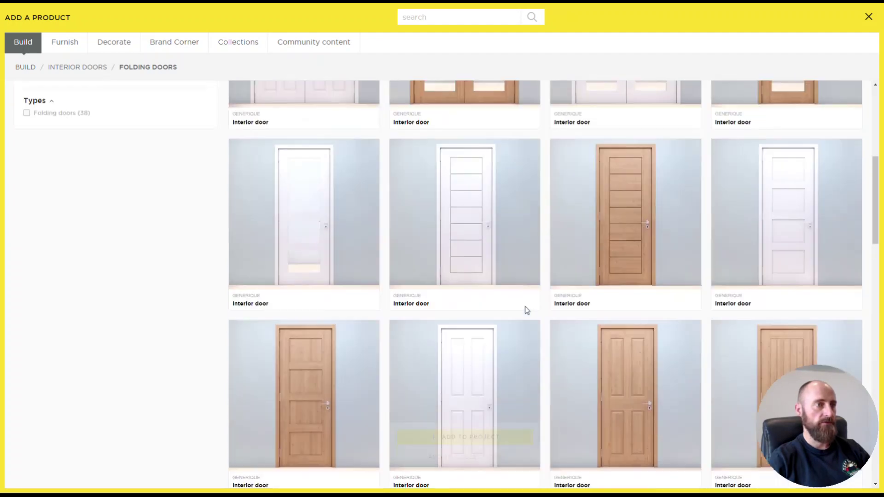
scroll(476, 285, up, 3)
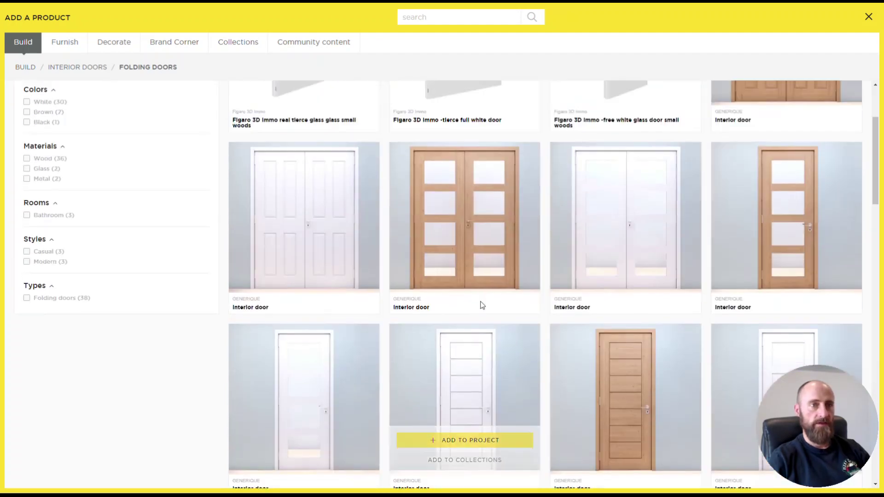
scroll(560, 328, down, 3)
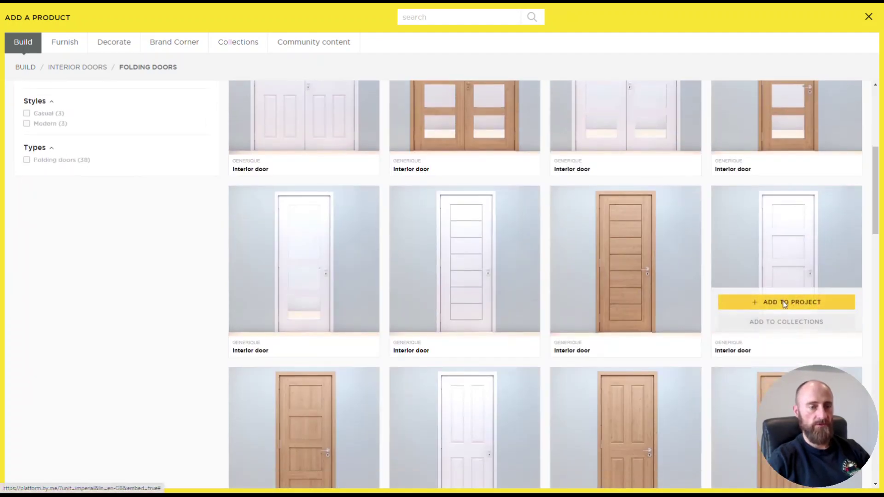
click(784, 304)
Place the new door in room 4's bottom wall and slide it left along that wall
click(585, 256)
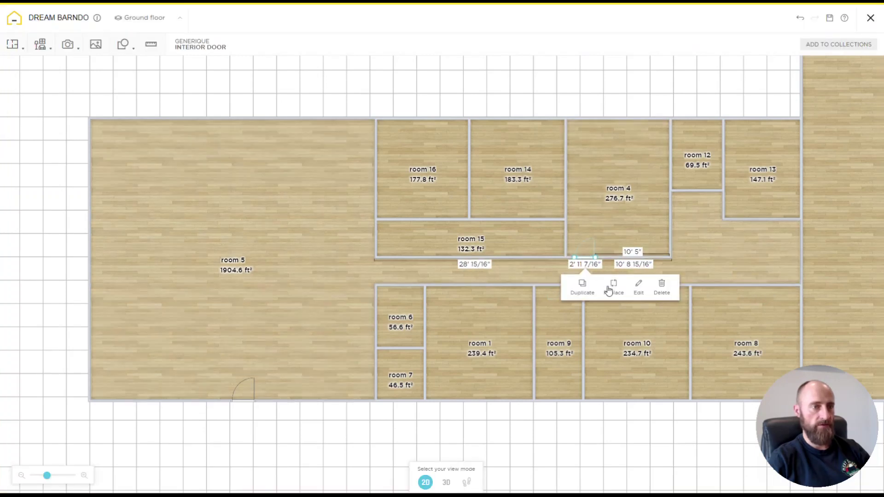
scroll(640, 291, up, 5)
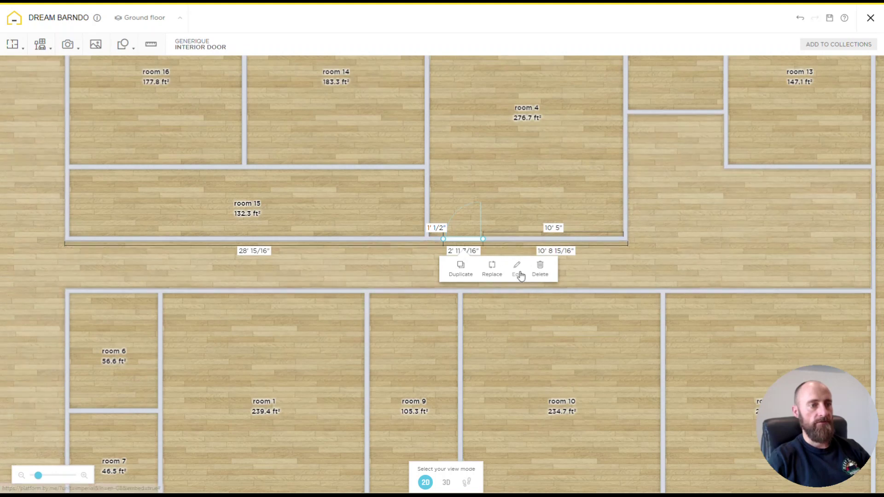
click(517, 269)
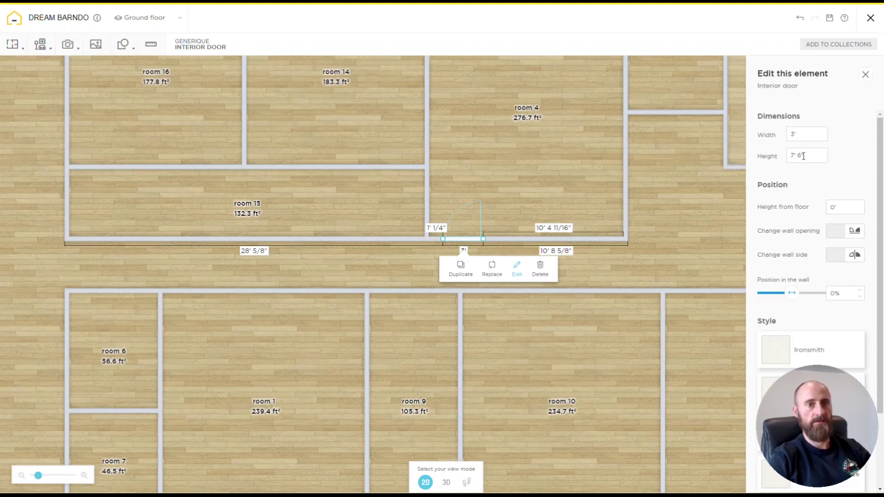
click(510, 188)
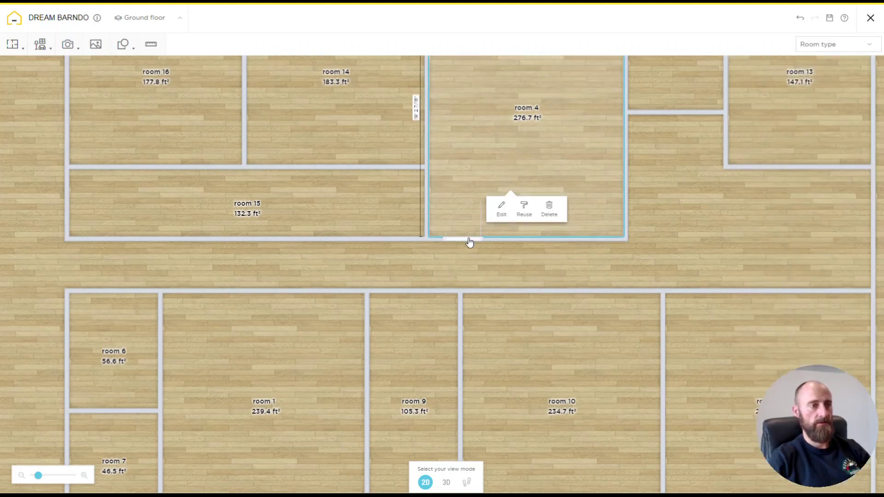
click(467, 243)
drag(467, 243, 688, 310)
Duplicate the door onto the hallway wall and the walls of rooms 13 and 12
click(488, 328)
click(203, 330)
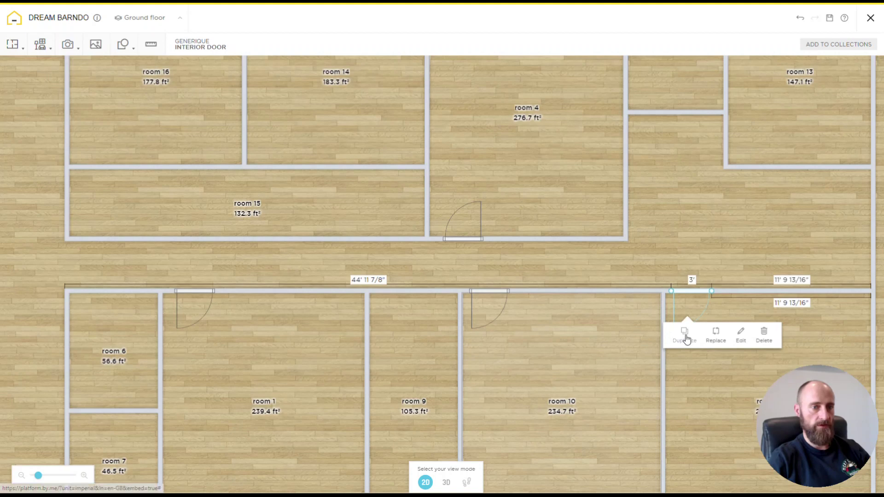
click(686, 332)
drag(743, 295, 736, 143)
click(736, 170)
drag(725, 103, 419, 101)
click(692, 127)
Add door copies between rooms 1 and 9, on room 6's top wall and room 7's side wall
click(416, 125)
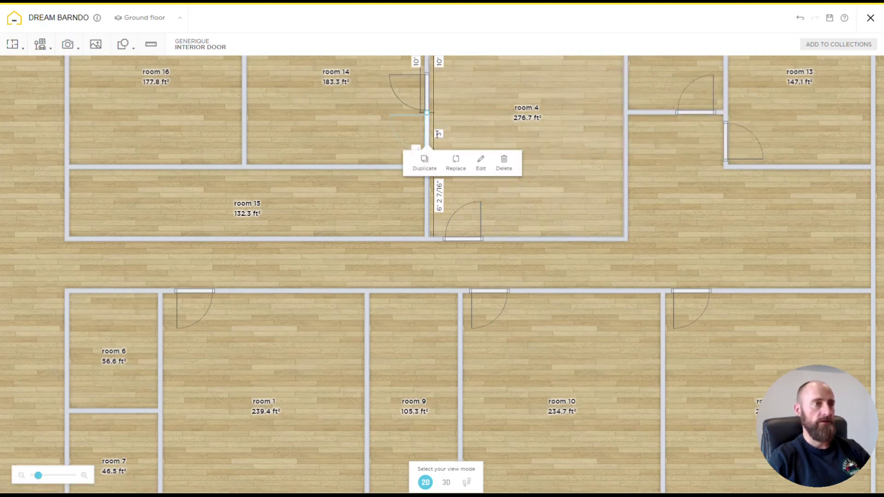
drag(428, 134, 384, 415)
click(385, 438)
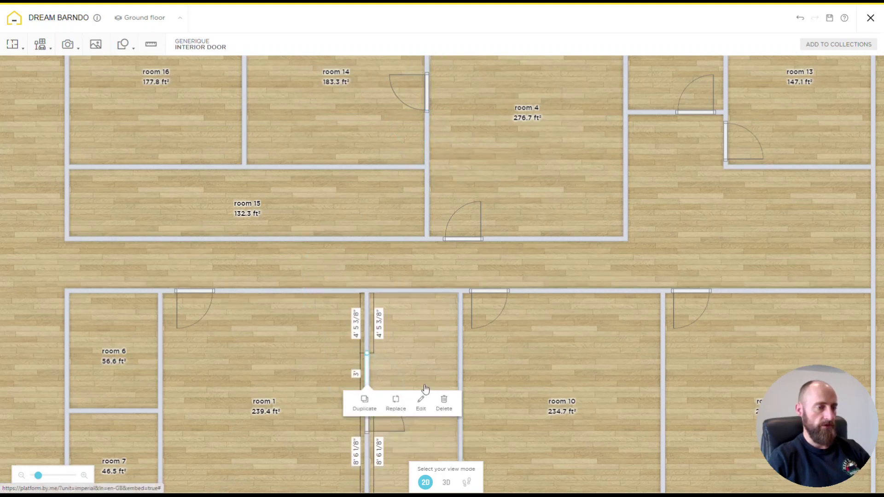
drag(370, 375, 156, 297)
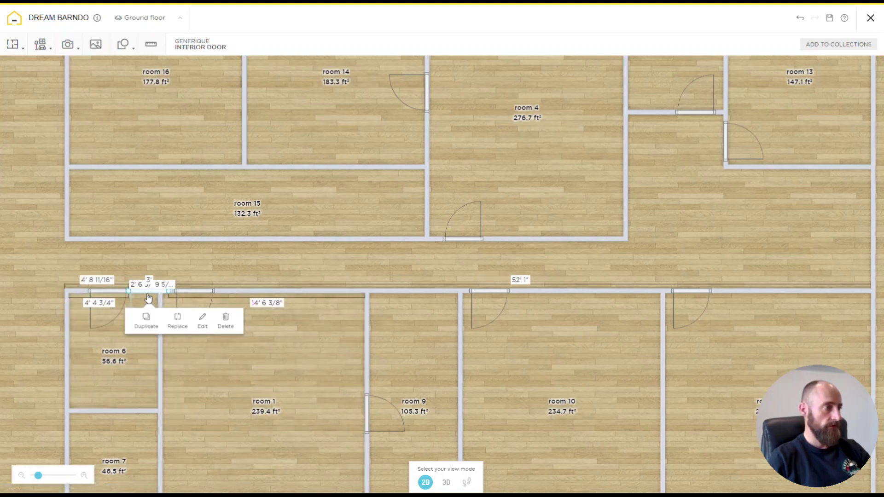
drag(152, 319, 151, 463)
Put one more door copy on room 16's left wall, then reselect room 4's door
scroll(400, 234, down, 3)
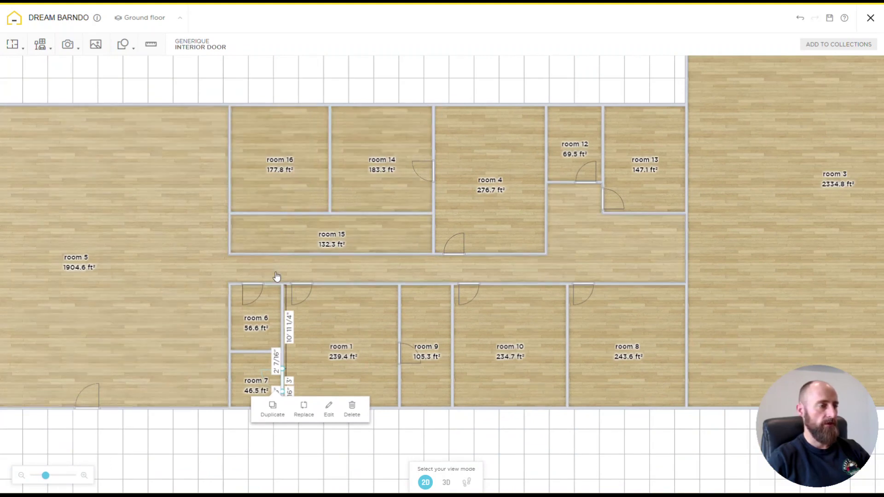
click(274, 406)
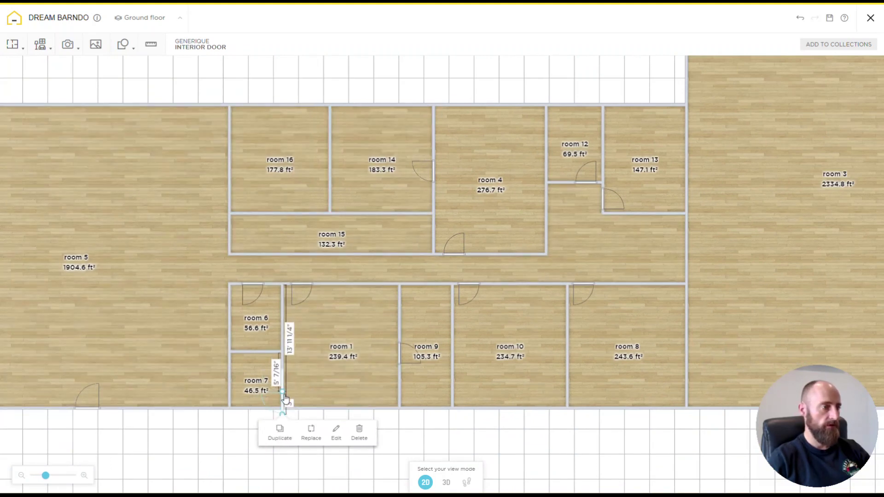
drag(283, 405, 242, 135)
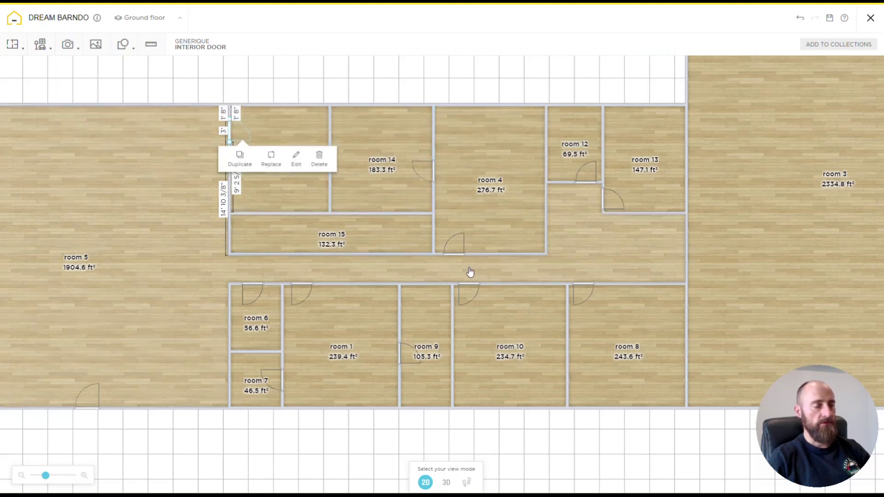
click(458, 254)
scroll(460, 256, up, 5)
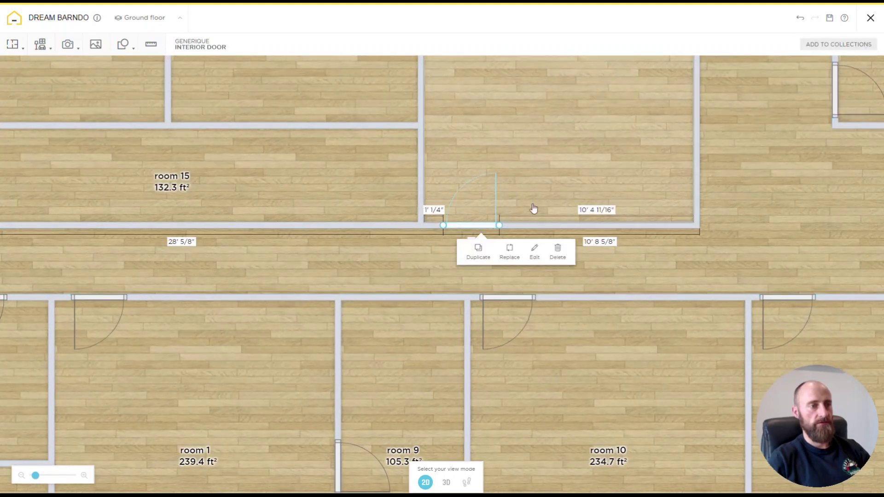
Flip room 4's door opening direction and hinge side, and set it 4" from the corner
click(534, 251)
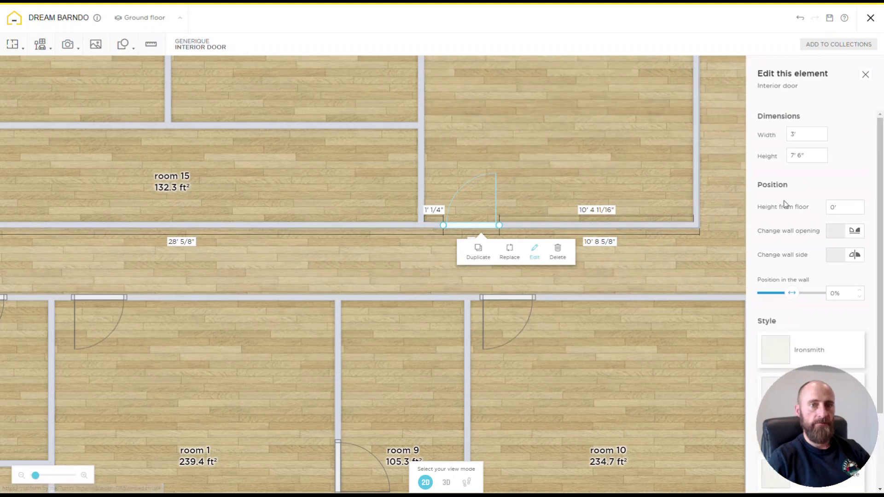
click(852, 232)
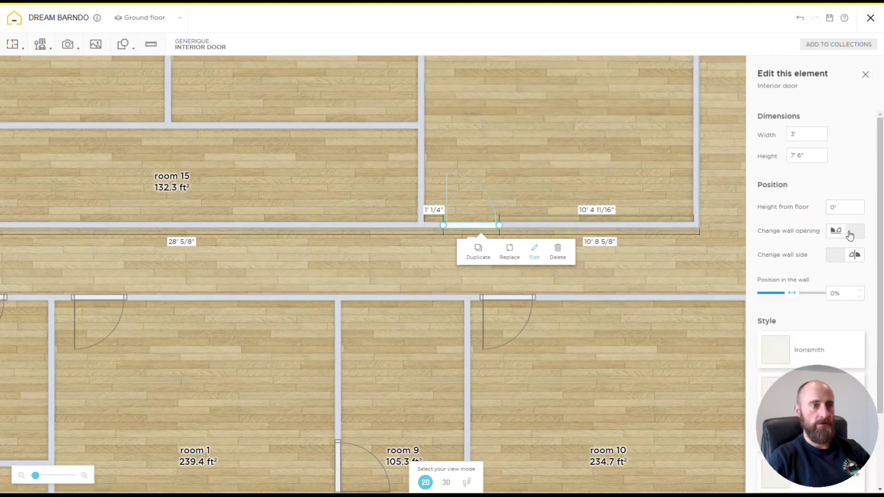
click(843, 232)
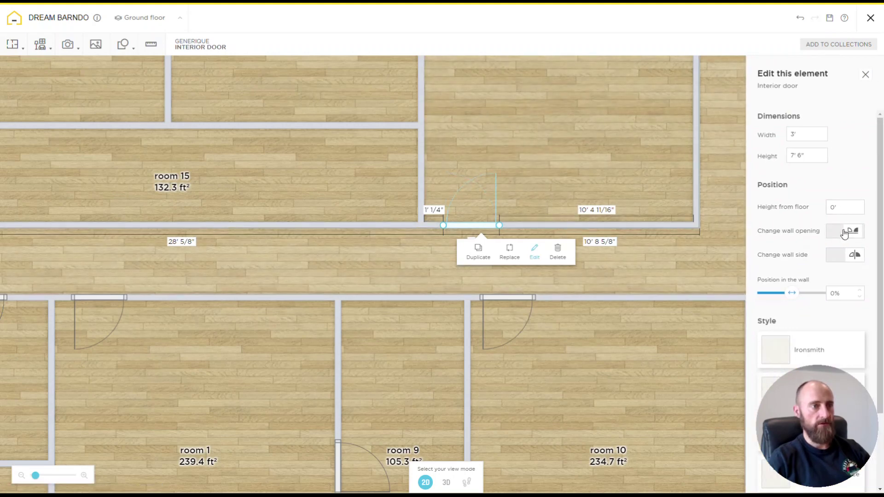
drag(456, 228, 446, 229)
scroll(468, 198, up, 2)
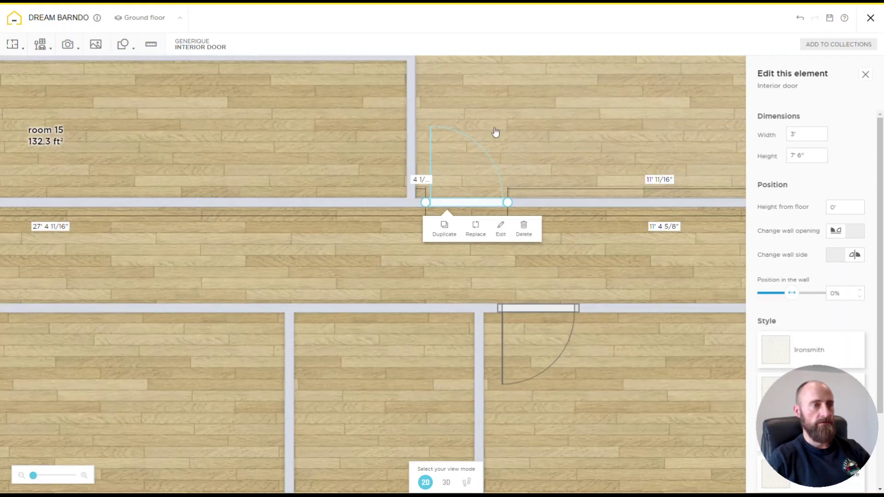
click(421, 182)
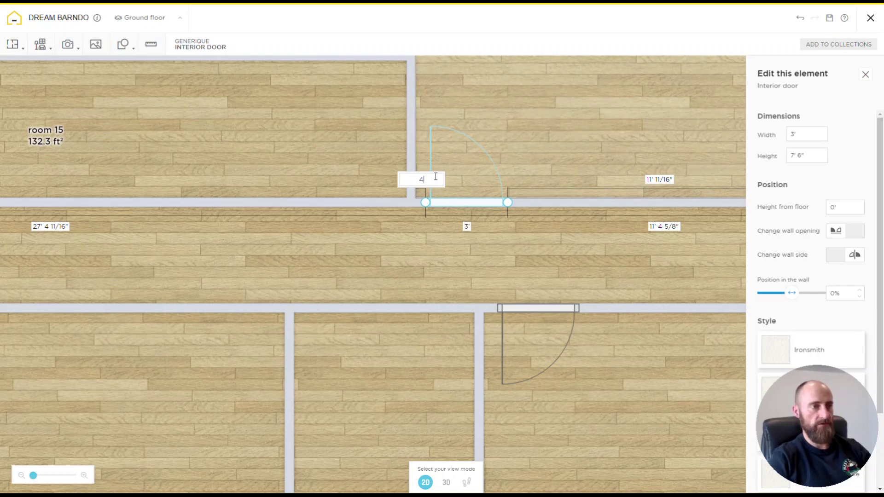
text(4")
key(Return)
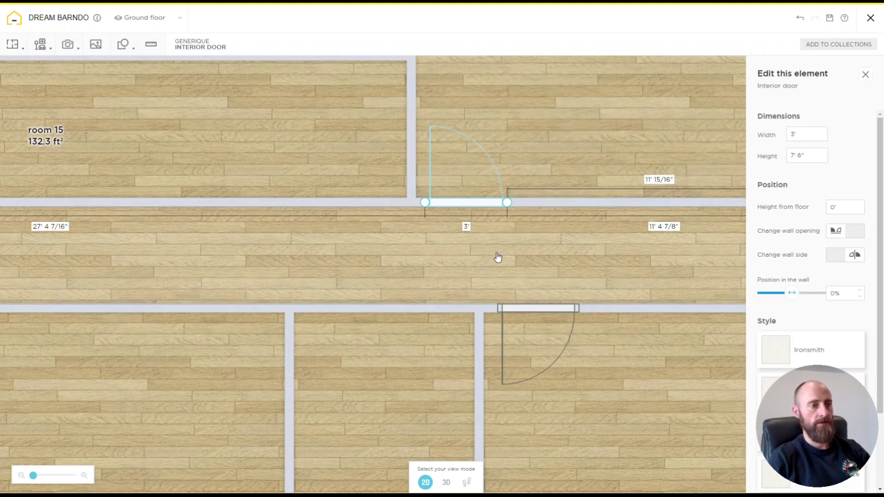
Set the hallway door into room 10 to sit 4 inches from the wall
click(542, 315)
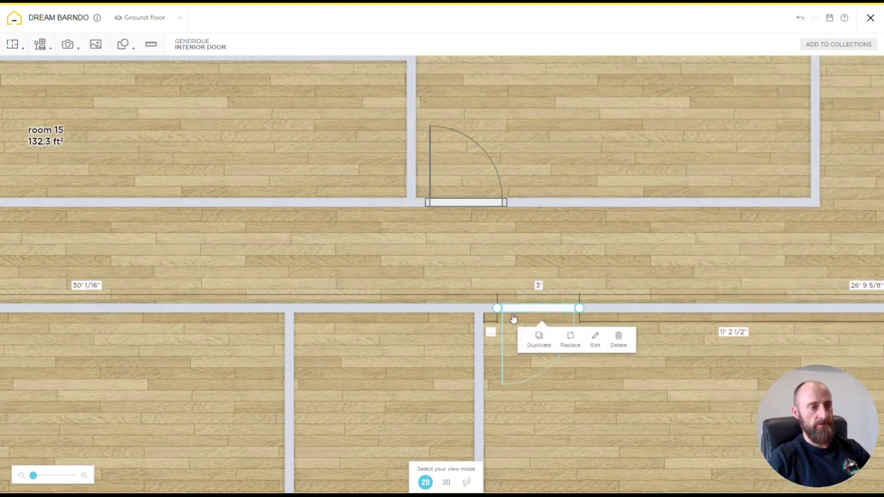
click(491, 332)
text(4)
key(Return)
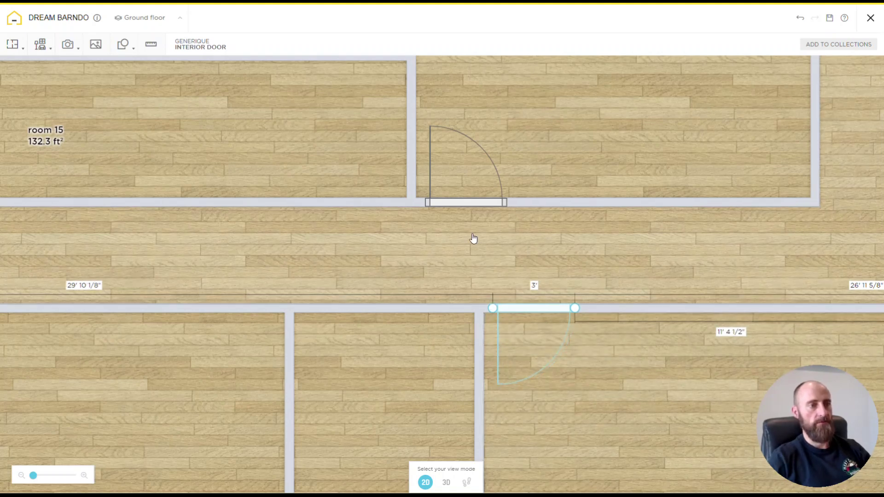
scroll(472, 240, down, 3)
drag(487, 216, 534, 264)
click(477, 165)
drag(476, 165, 473, 148)
drag(534, 243, 528, 167)
scroll(531, 183, down, 3)
Select the door on the wall between rooms 12 and 13
drag(237, 189, 352, 200)
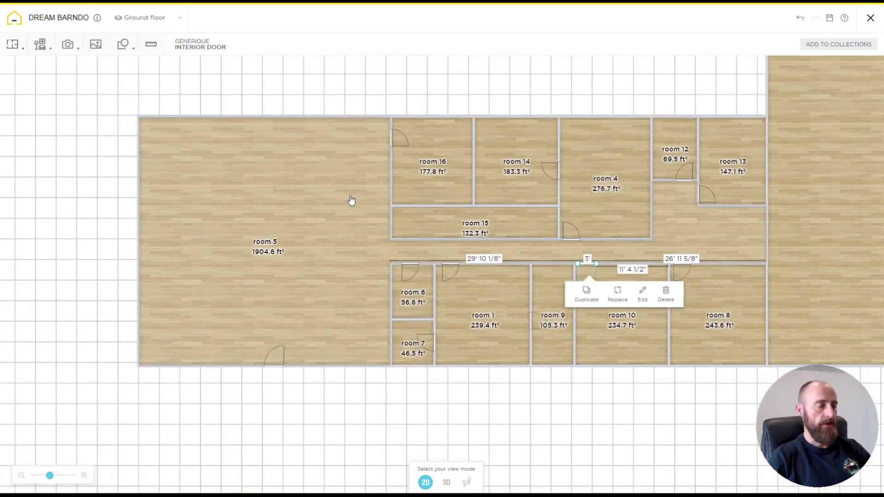
click(700, 197)
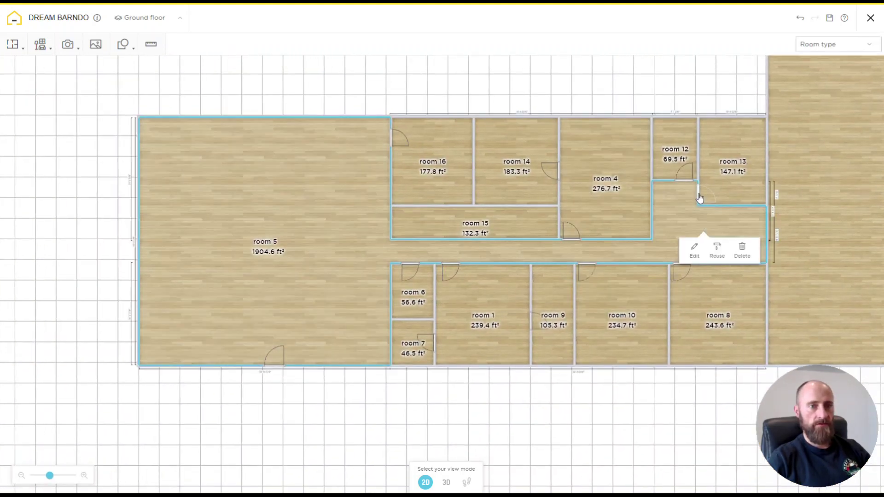
click(695, 192)
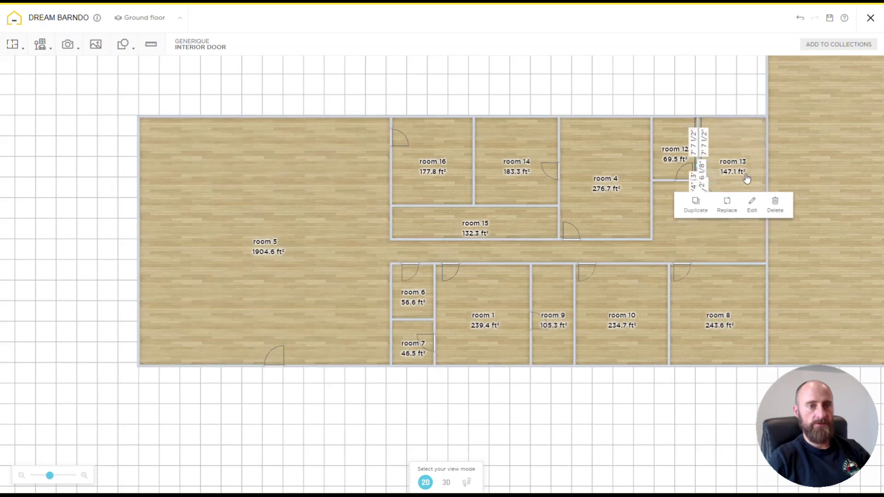
drag(746, 180, 644, 191)
scroll(644, 191, up, 2)
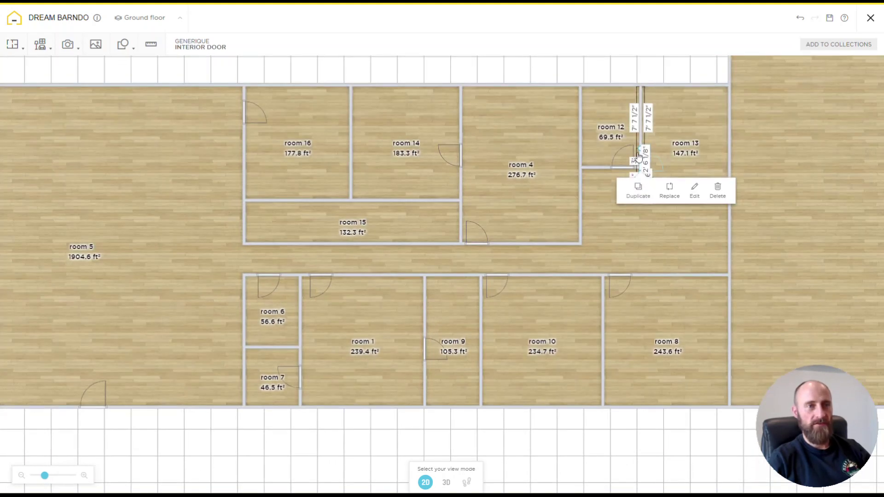
click(679, 250)
drag(641, 164, 513, 177)
click(517, 174)
Drop a copy of that door on the hallway's right wall, opening into room 3
scroll(585, 170, up, 1)
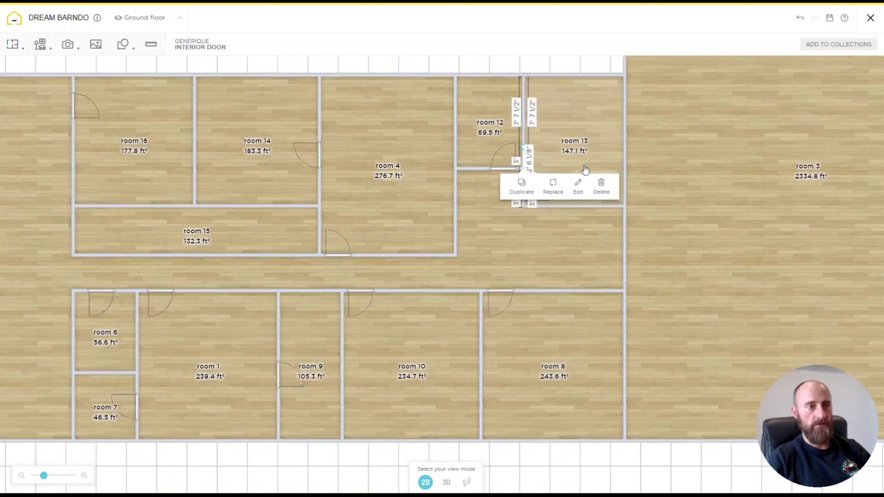
scroll(581, 159, up, 2)
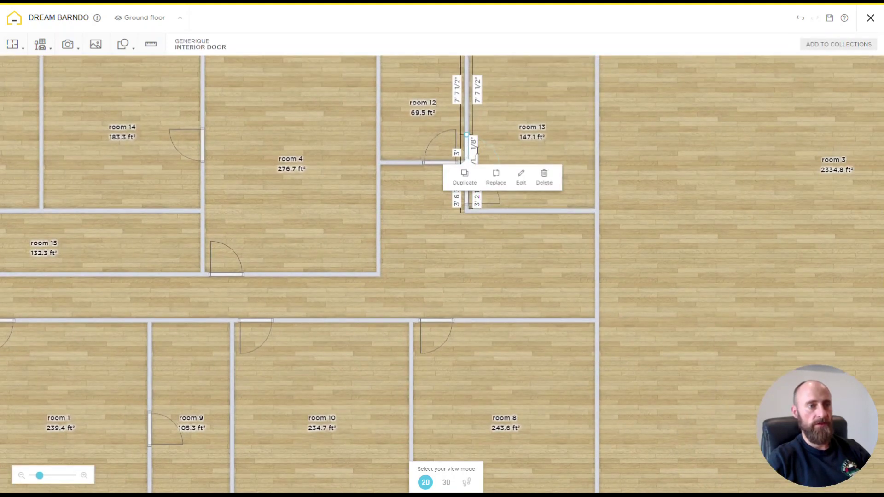
drag(469, 151, 610, 273)
click(478, 273)
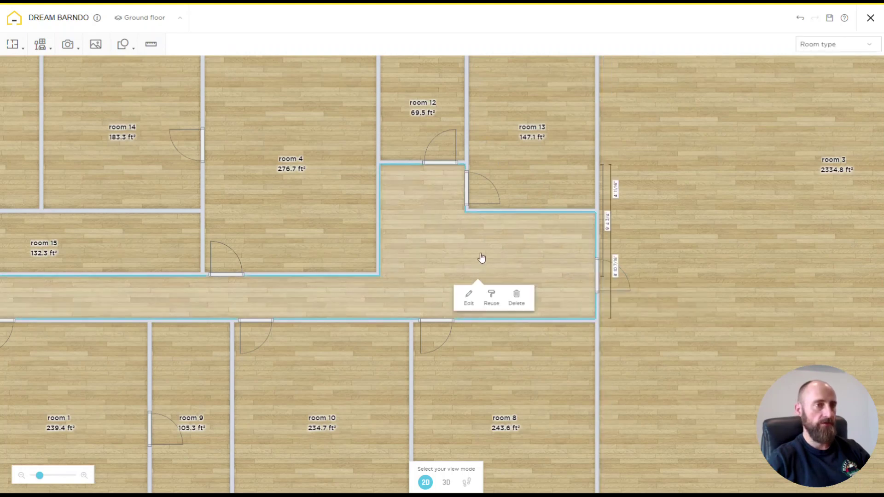
scroll(582, 269, down, 5)
scroll(667, 328, up, 3)
drag(185, 364, 381, 283)
scroll(375, 296, up, 2)
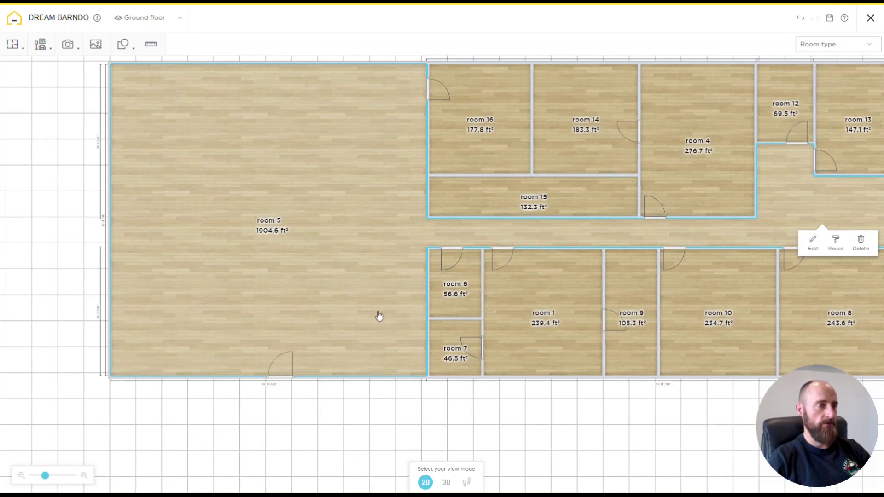
click(446, 482)
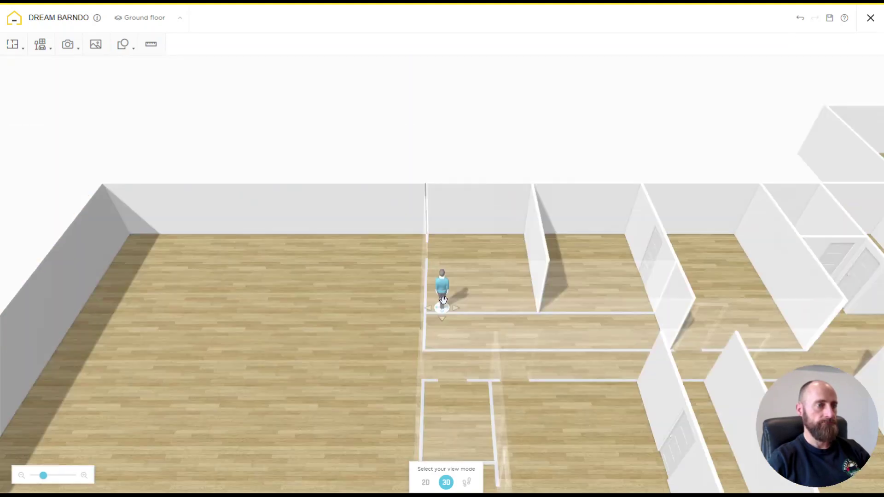
scroll(443, 300, down, 2)
drag(443, 298, 67, 381)
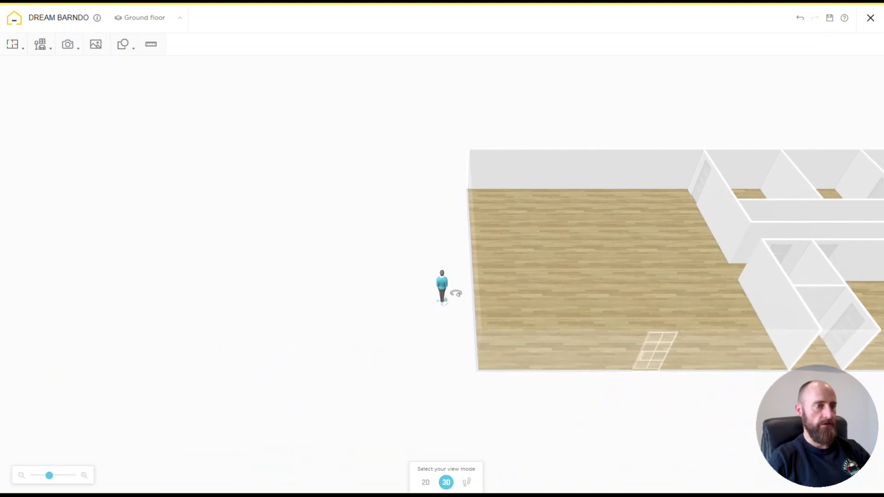
drag(444, 296, 482, 281)
drag(437, 311, 671, 325)
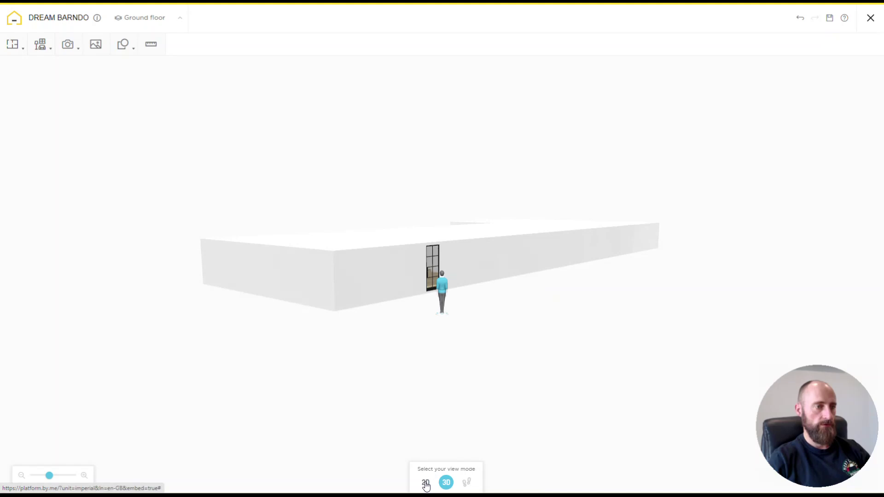
click(426, 482)
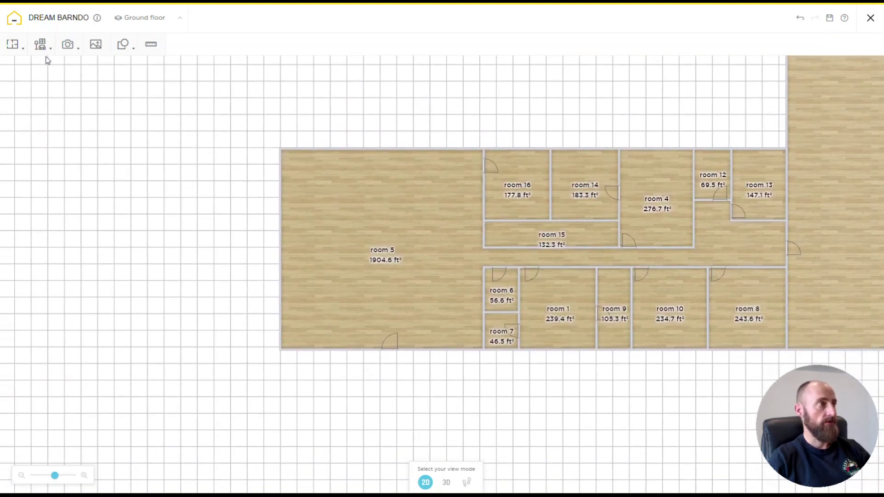
Set the ground floor ceiling height to 9' (8' 12") and add a First Floor above it
click(160, 21)
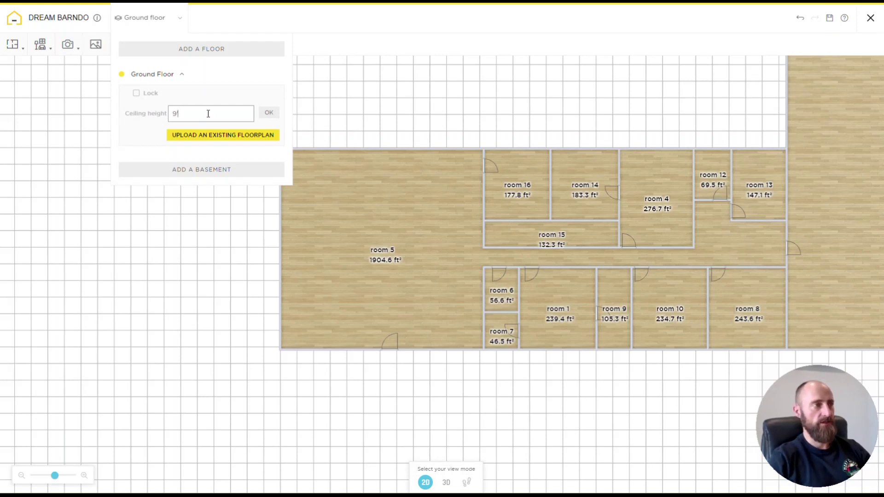
click(268, 113)
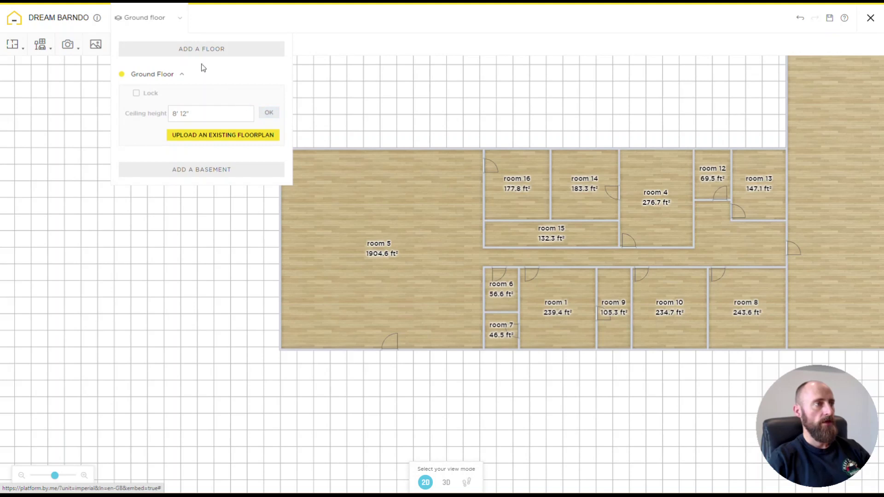
click(197, 48)
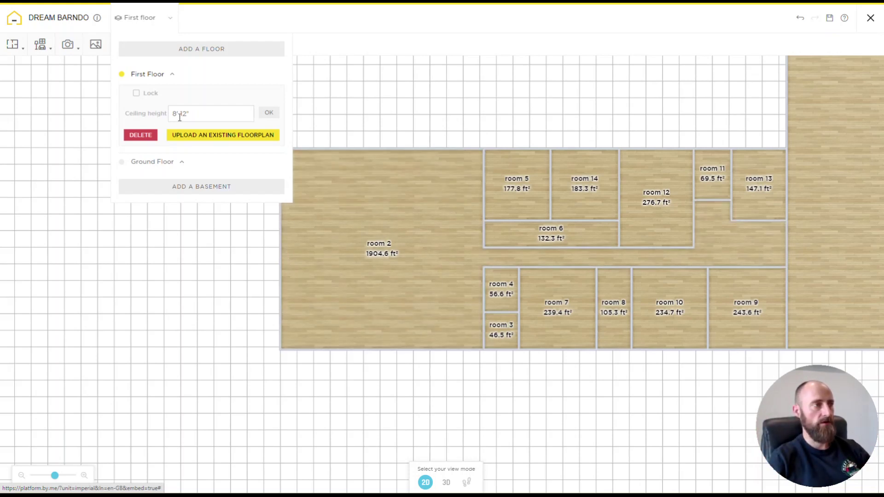
click(240, 294)
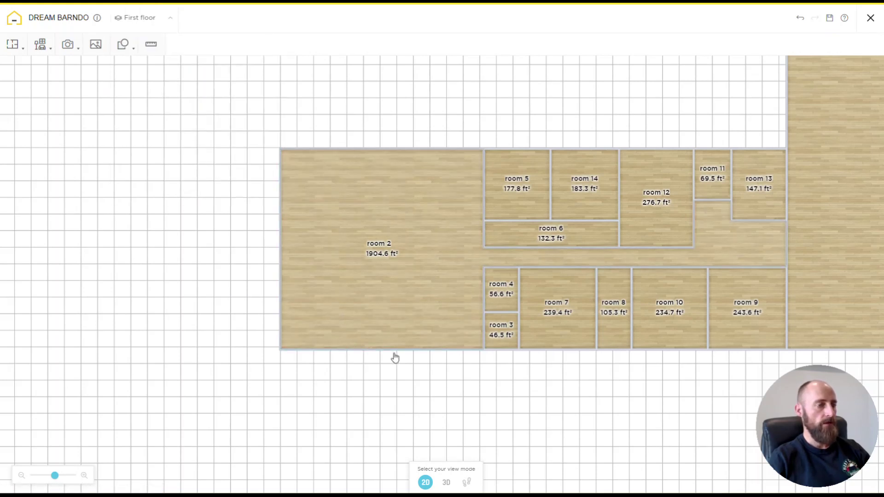
click(446, 483)
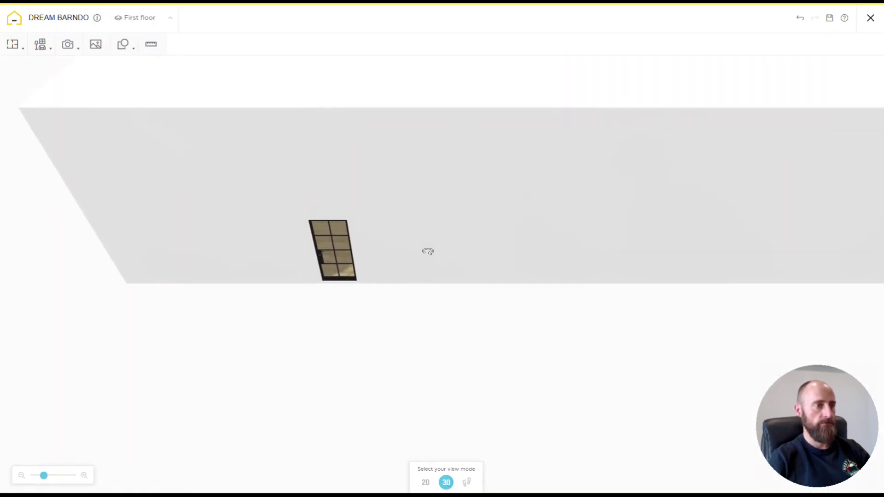
scroll(421, 247, down, 3)
drag(368, 337, 422, 300)
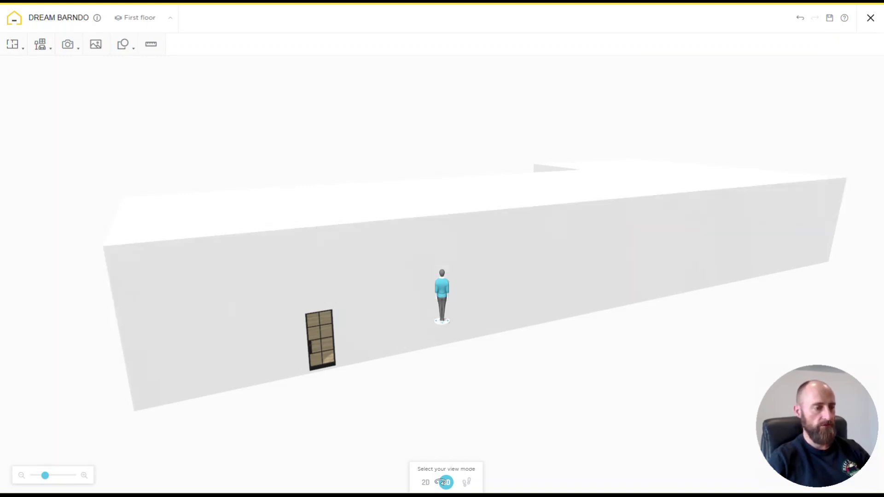
click(425, 482)
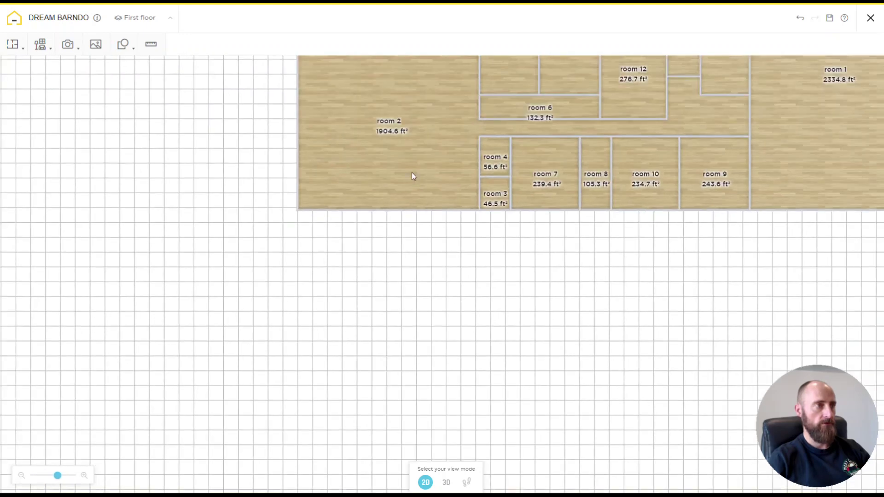
click(162, 21)
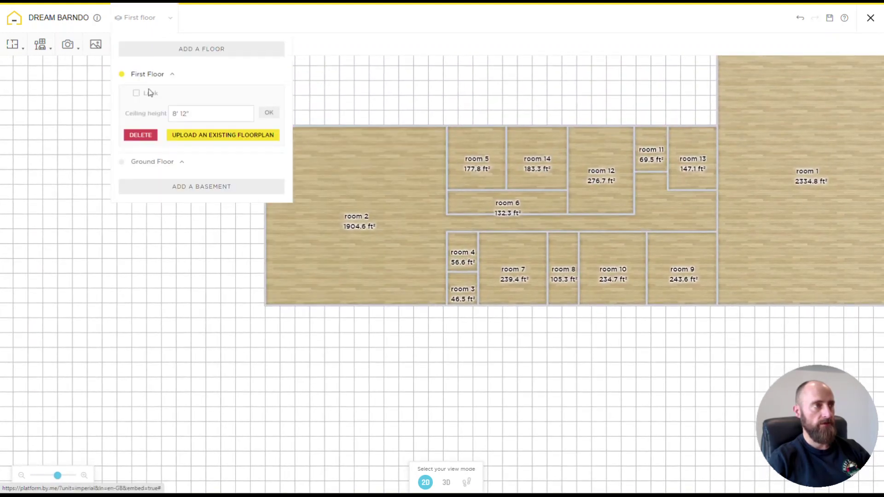
click(153, 166)
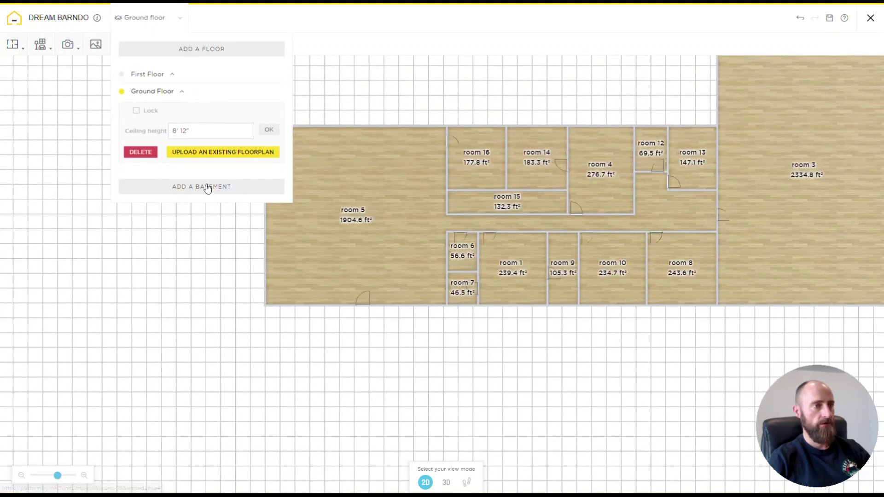
click(146, 77)
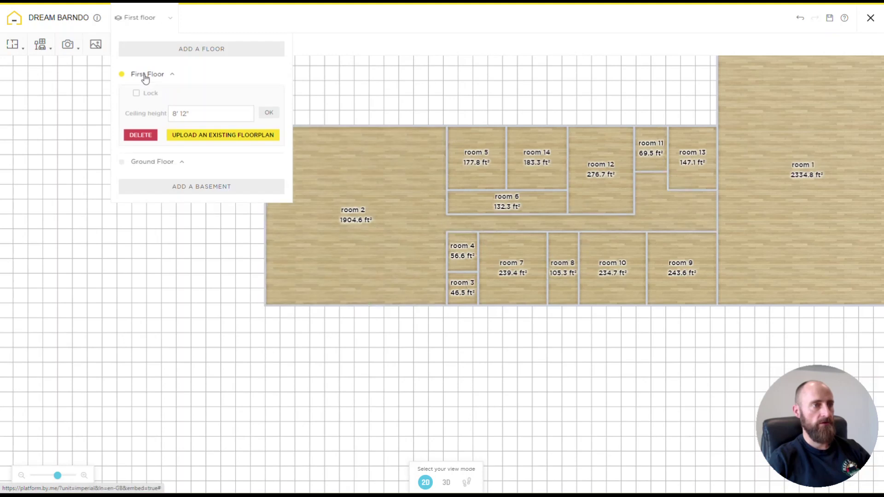
click(426, 212)
Delete the First Floor's interior walls around rooms 5, 6, 14, 11, 2 and 13
scroll(453, 211, up, 3)
drag(537, 205, 395, 257)
click(356, 206)
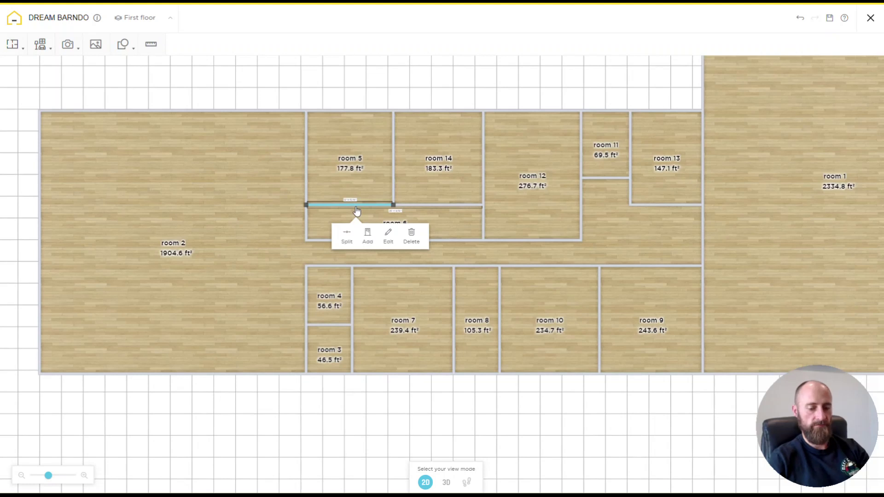
key(Delete)
click(392, 180)
key(Delete)
click(465, 205)
key(Delete)
click(483, 201)
key(Delete)
click(529, 240)
key(Delete)
click(581, 215)
key(Delete)
click(604, 178)
key(Delete)
click(582, 163)
key(Delete)
click(631, 172)
key(Delete)
click(655, 204)
key(Delete)
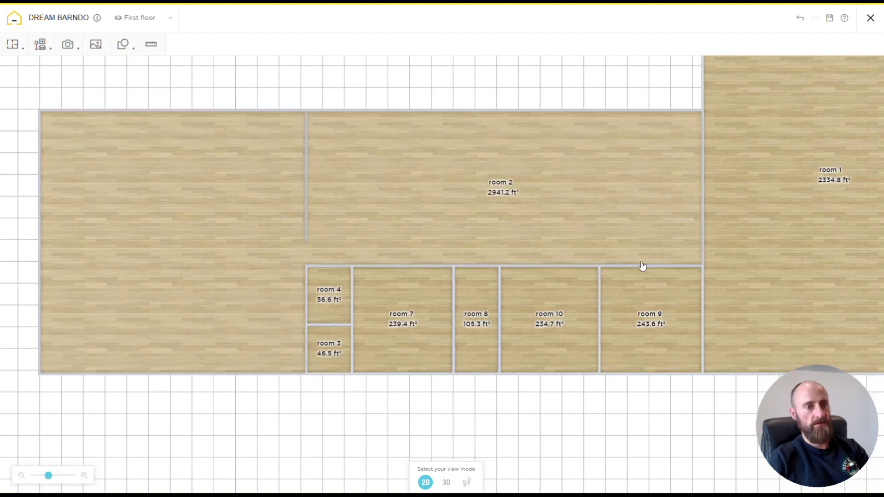
Delete the top and side walls of rooms 9, 10, 8 and 7
click(642, 266)
key(Delete)
click(549, 267)
key(Delete)
click(597, 285)
key(Delete)
click(500, 289)
key(Delete)
click(478, 267)
key(Delete)
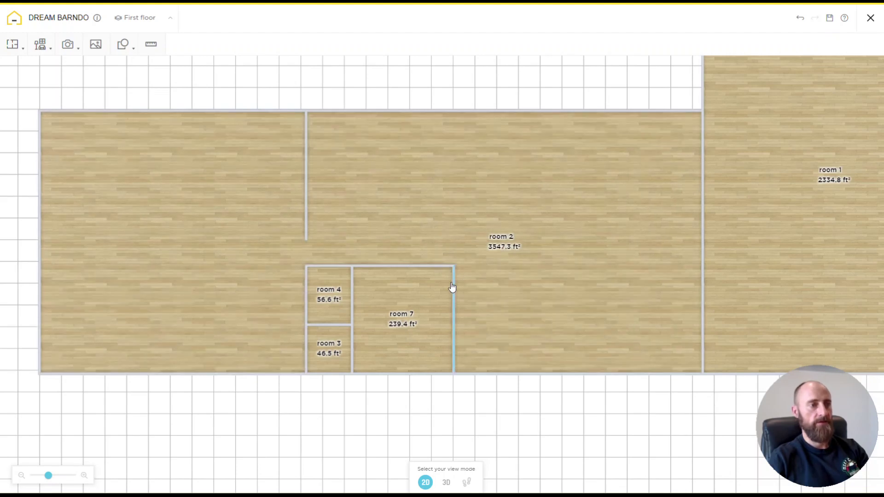
click(452, 288)
key(Delete)
click(435, 267)
key(Delete)
Delete the remaining walls of rooms 3 and 4 and the room 1/2 wall, leaving one 6269.2 ft² room
click(328, 267)
key(Delete)
click(352, 277)
key(Delete)
click(354, 343)
key(Delete)
click(330, 325)
key(Delete)
click(308, 312)
key(Delete)
click(308, 203)
key(Delete)
click(700, 230)
key(Delete)
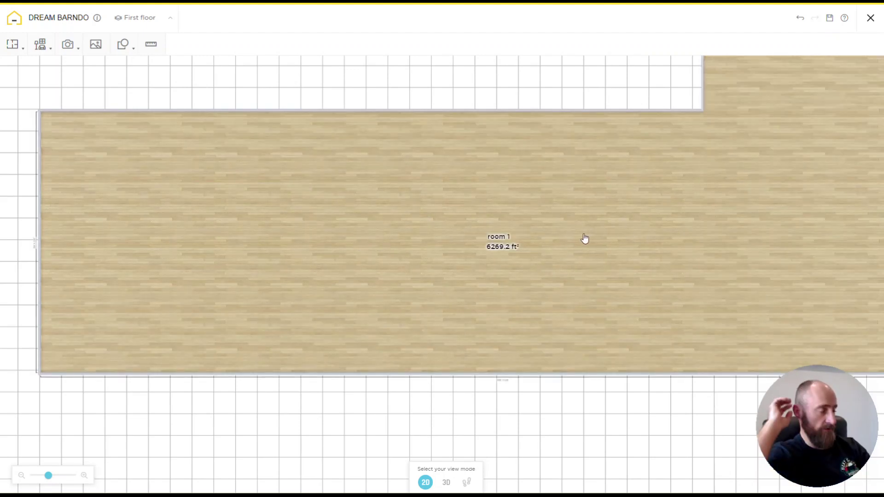
Turn room 1's top wall into a sloped wall with a 20' slope depth
scroll(578, 233, down, 3)
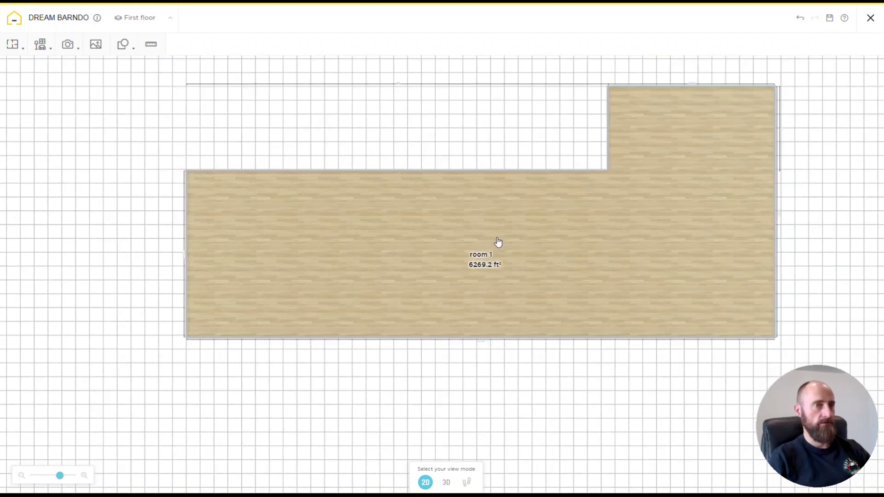
scroll(559, 235, up, 2)
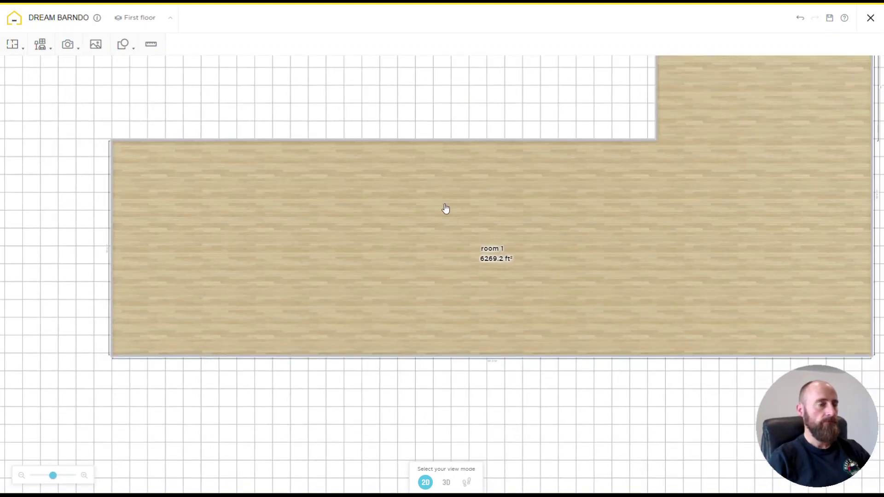
click(388, 145)
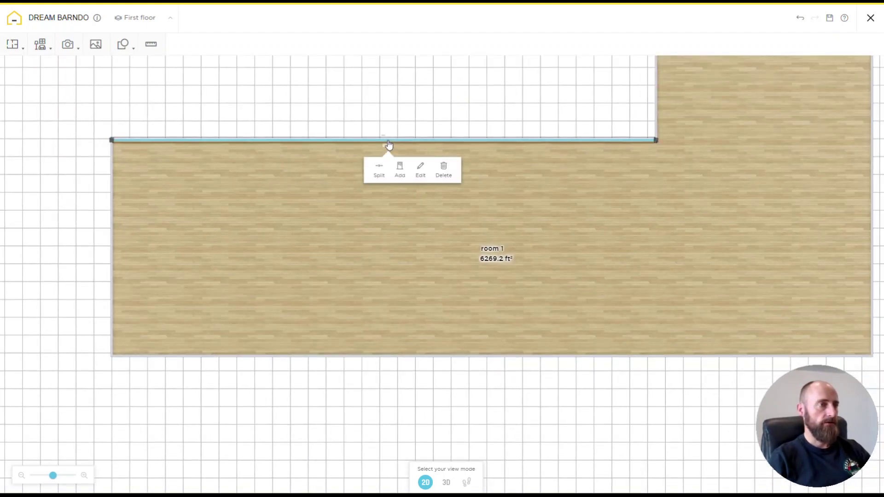
click(144, 19)
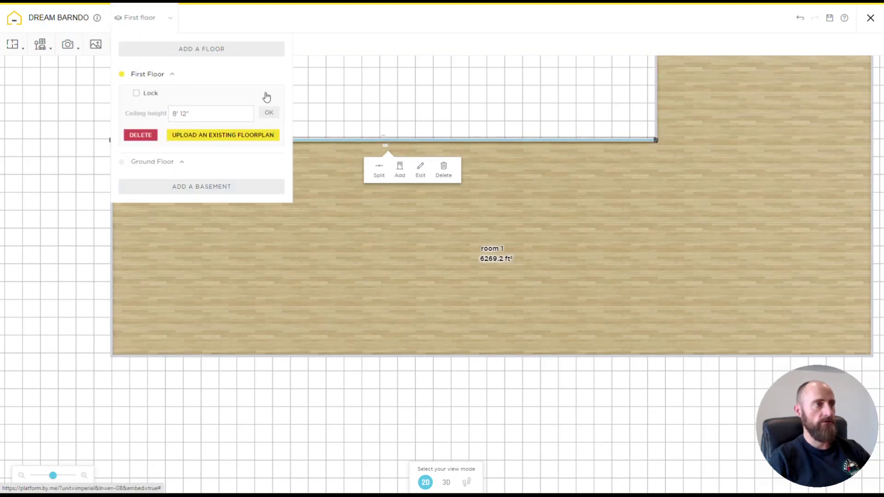
click(420, 170)
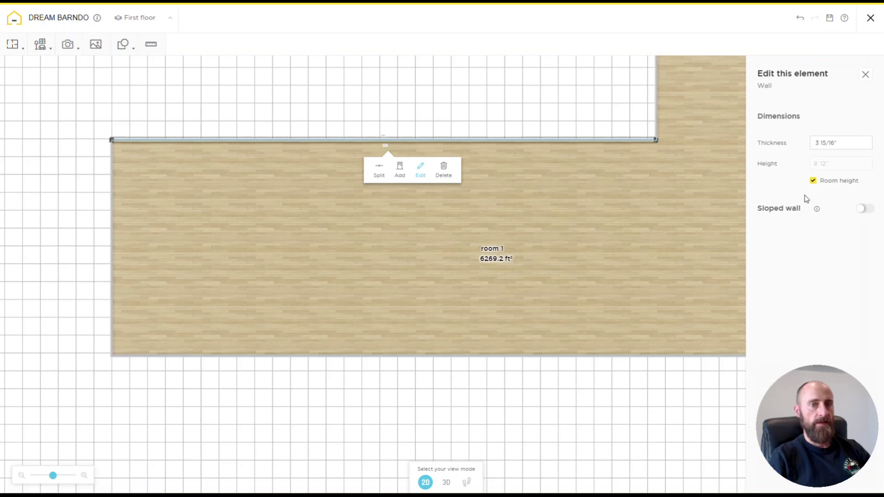
click(865, 209)
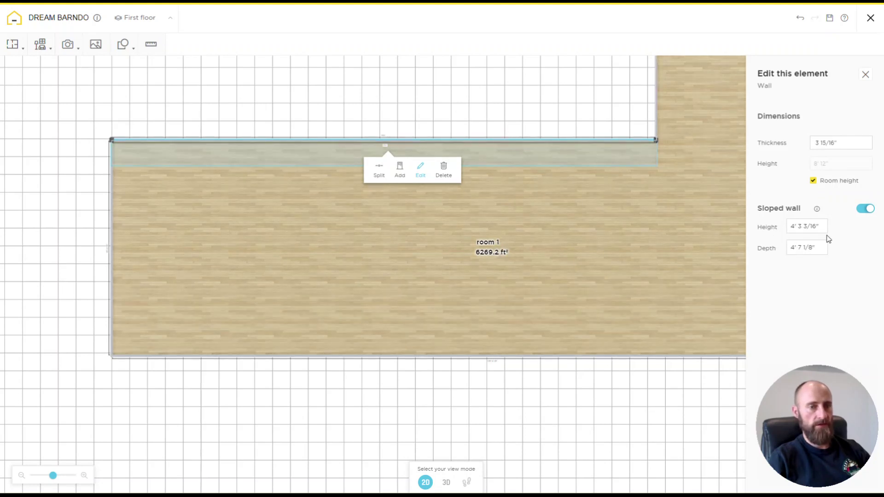
click(812, 247)
text(20)
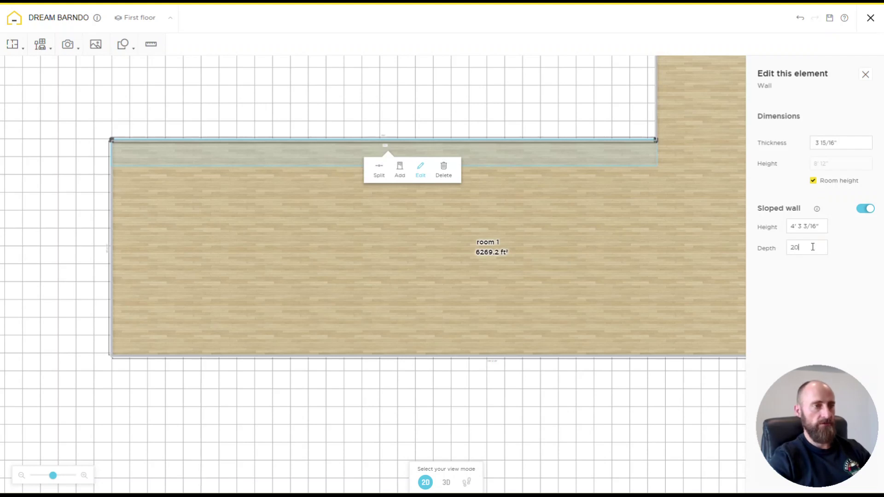
key(Return)
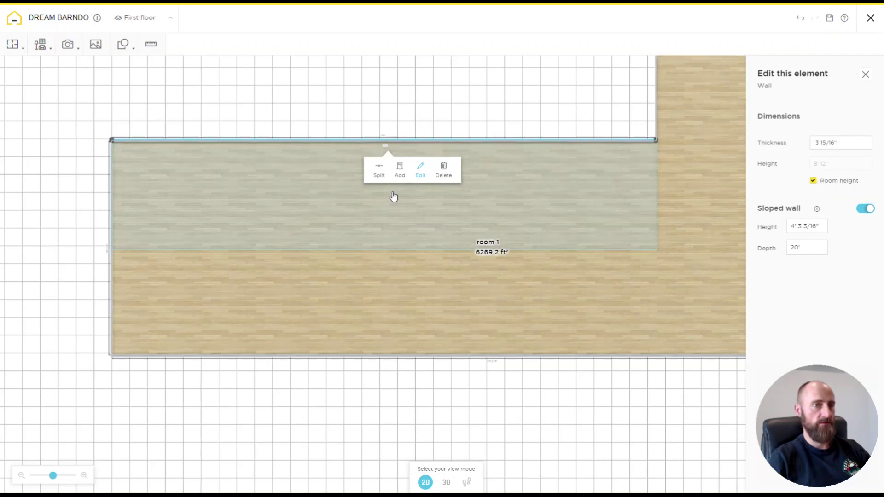
click(410, 357)
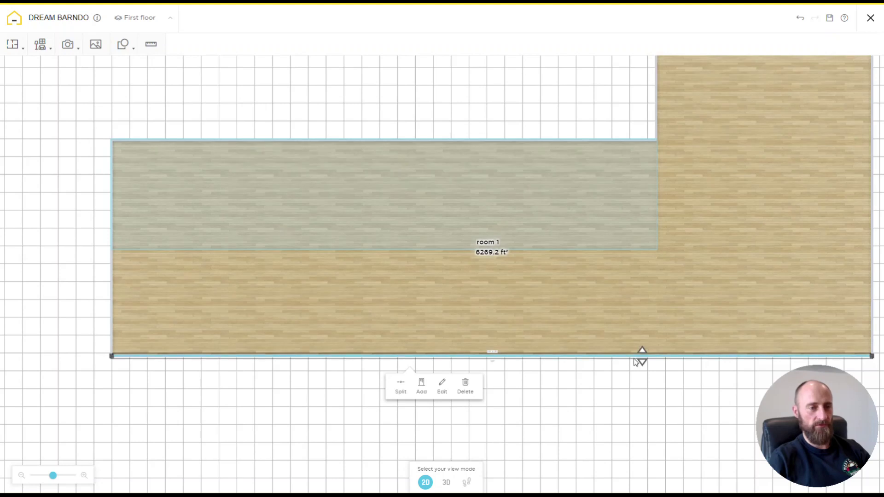
Split room 1's bottom wall at its midpoint and slide the split point right along it
click(403, 391)
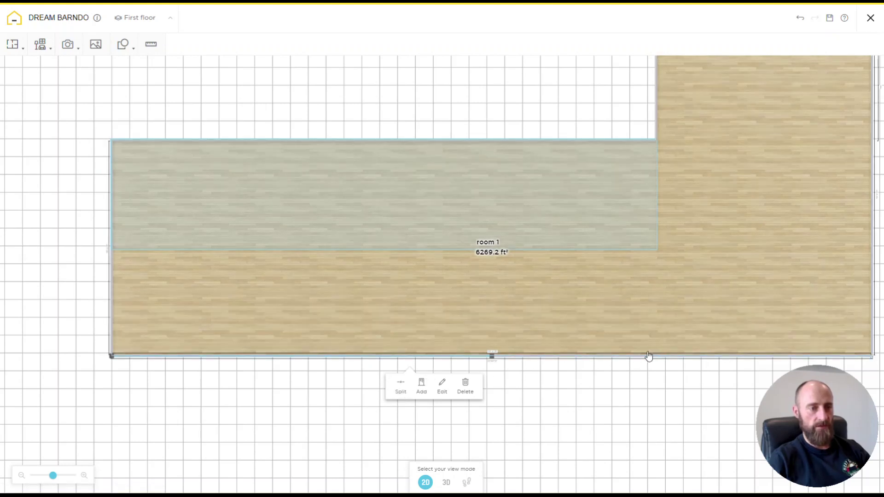
click(659, 357)
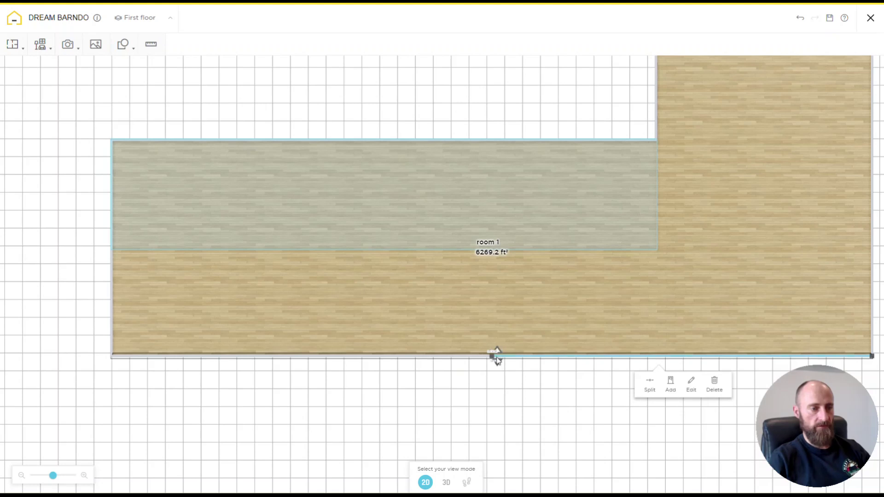
click(465, 355)
scroll(522, 367, up, 2)
drag(561, 351, 440, 230)
scroll(396, 283, up, 2)
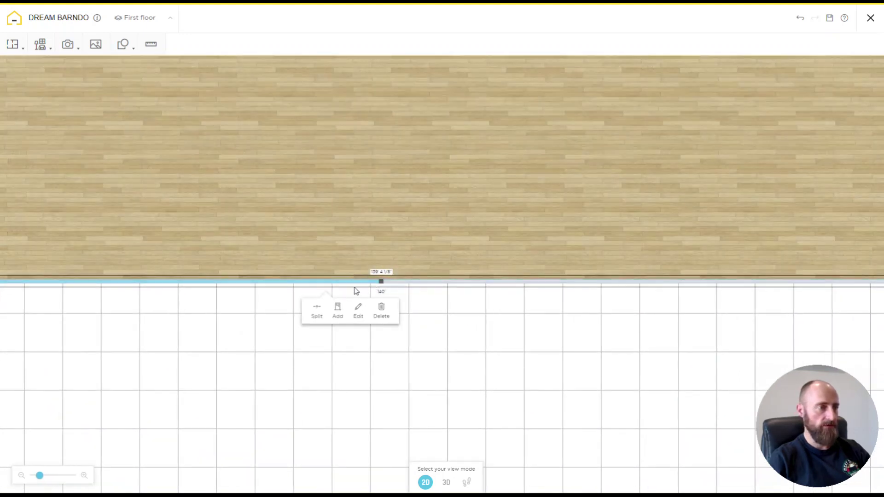
drag(381, 282, 759, 282)
scroll(615, 278, down, 3)
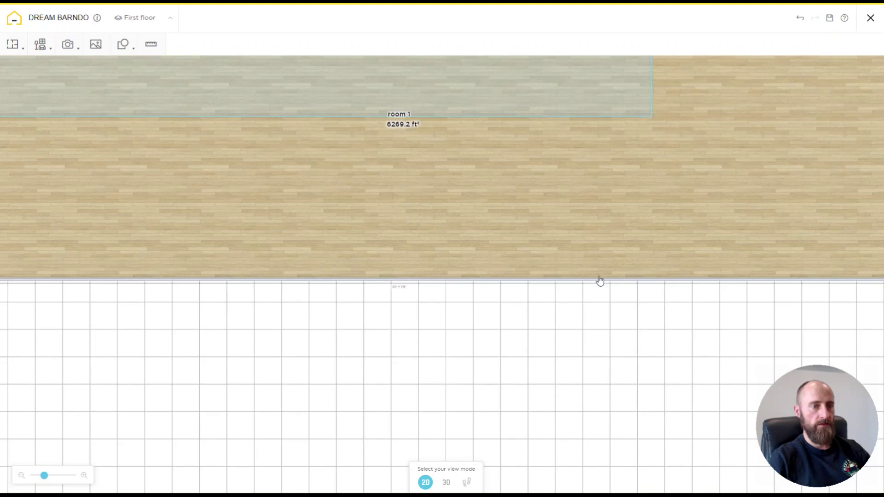
Split the bottom wall again and drag the new split point further right
click(573, 281)
scroll(568, 282, down, 3)
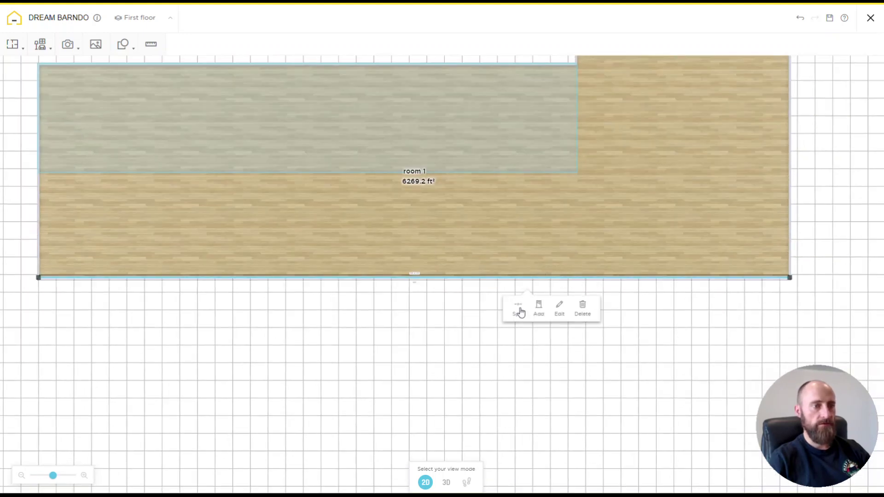
click(513, 307)
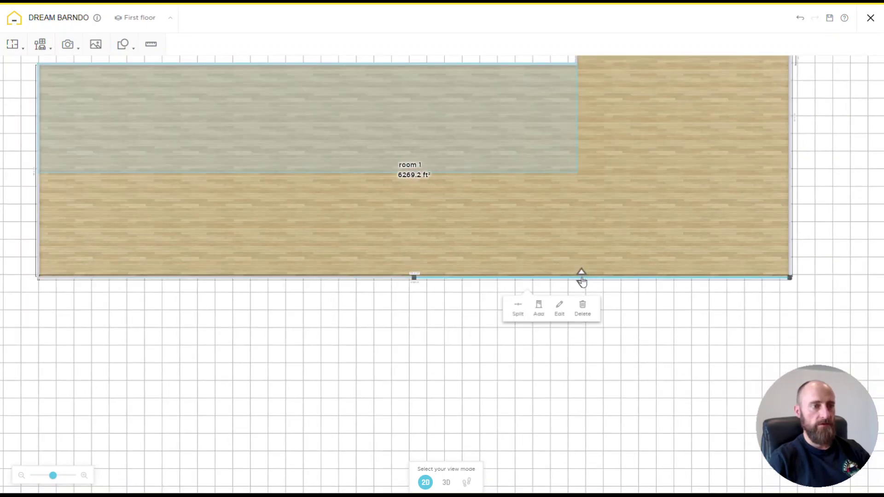
drag(414, 278, 579, 280)
click(408, 277)
drag(414, 277, 577, 278)
Check the bottom wall's settings, then bring the inner corner into view
click(479, 272)
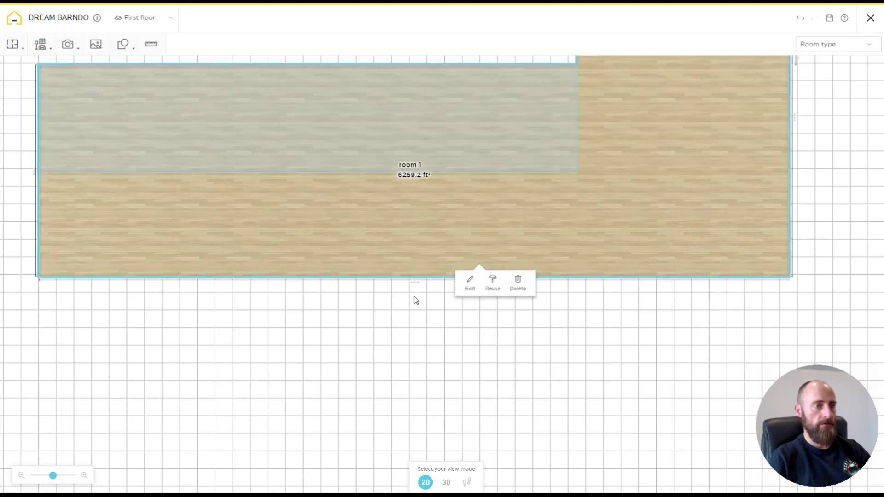
click(407, 283)
click(406, 277)
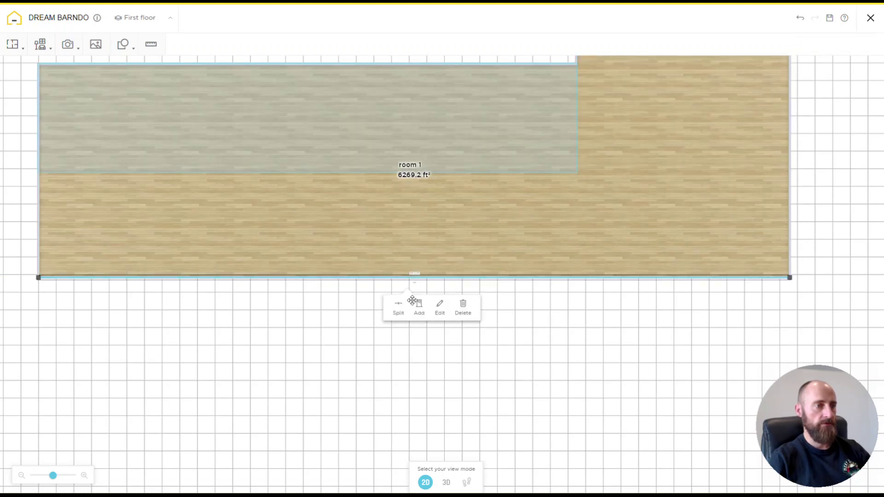
click(440, 306)
click(550, 310)
scroll(555, 310, down, 2)
scroll(555, 310, down, 1)
scroll(554, 160, up, 2)
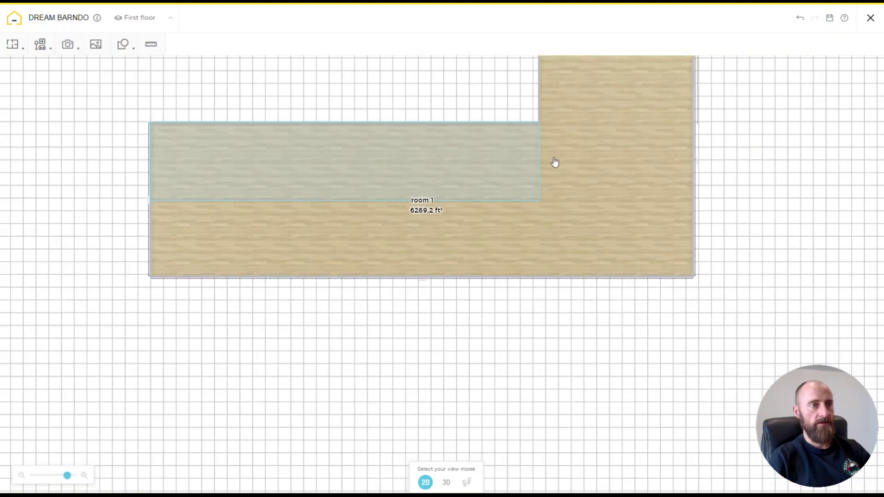
drag(600, 180, 532, 228)
Draw a new wall from the inner top corner down to the bottom wall, creating room 2
click(13, 50)
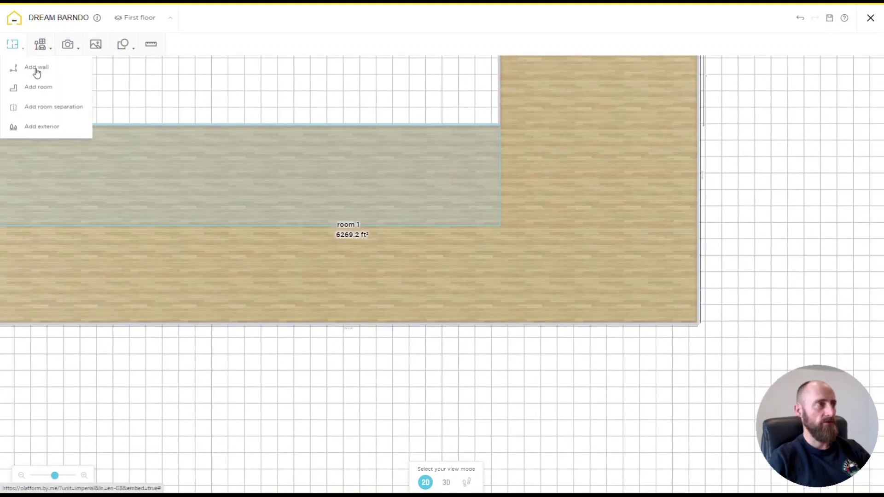
click(36, 71)
click(498, 124)
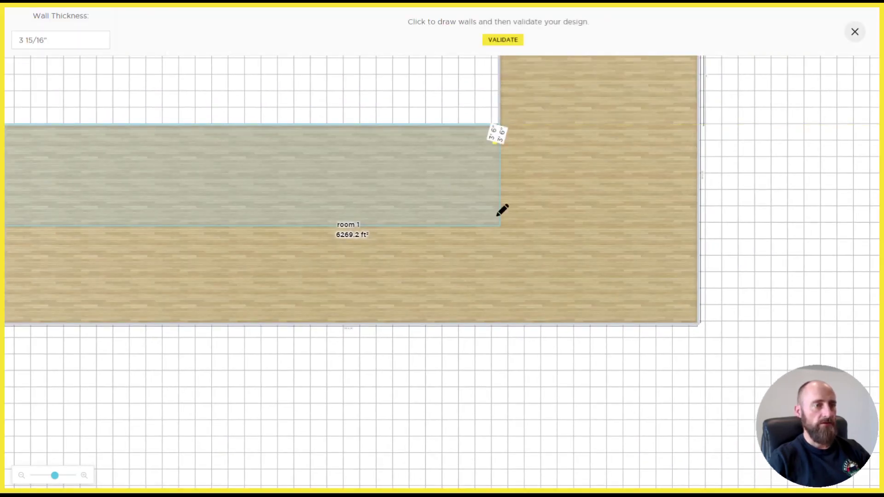
click(499, 322)
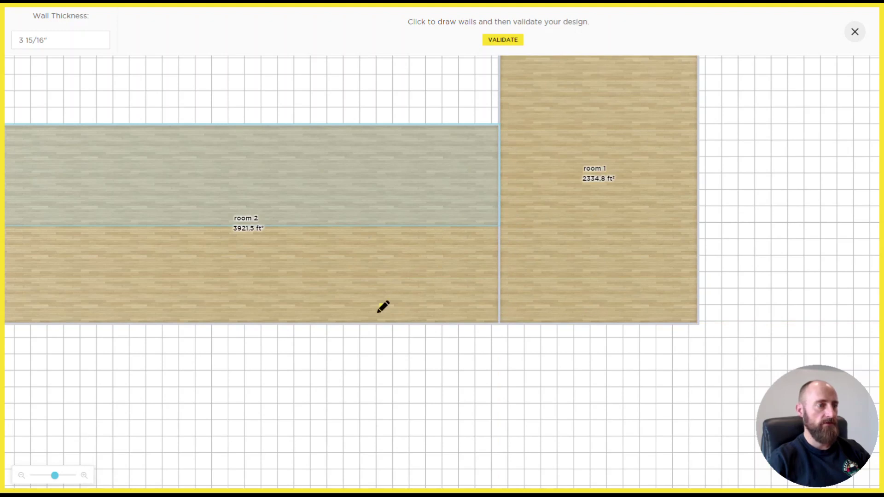
click(502, 39)
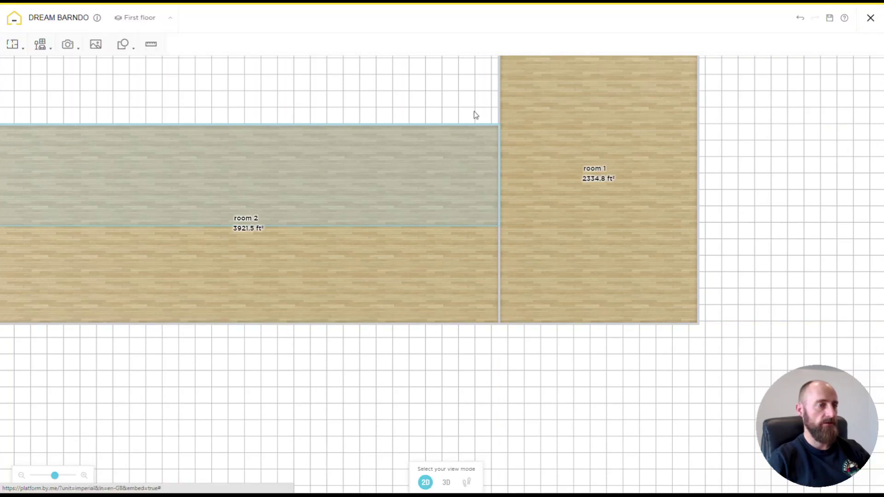
Make room 2's bottom wall sloped and view the result in 3D
click(373, 325)
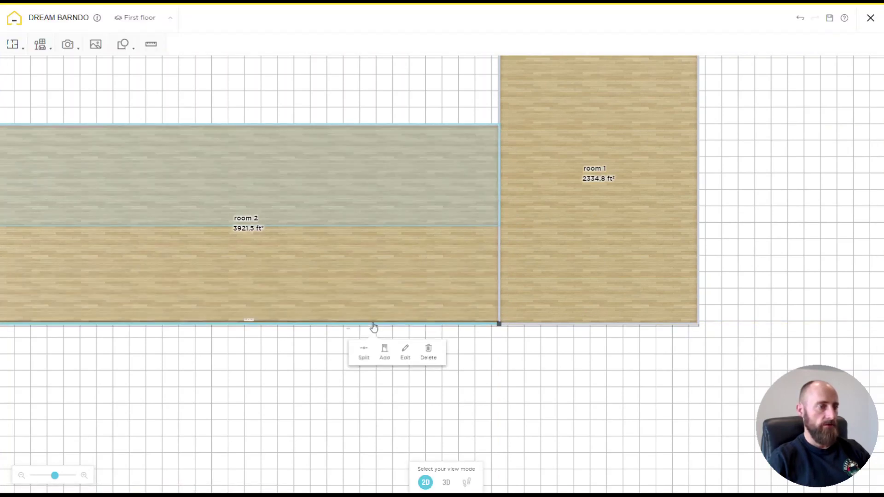
click(405, 354)
click(864, 210)
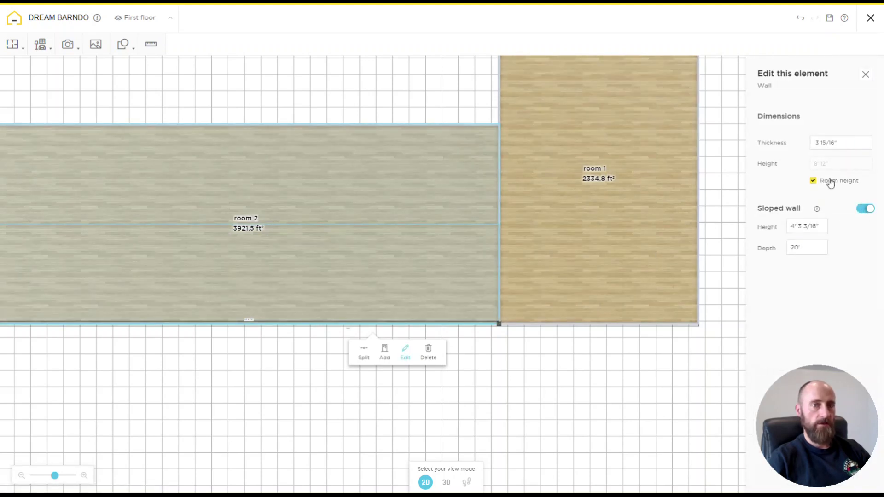
click(436, 397)
click(446, 482)
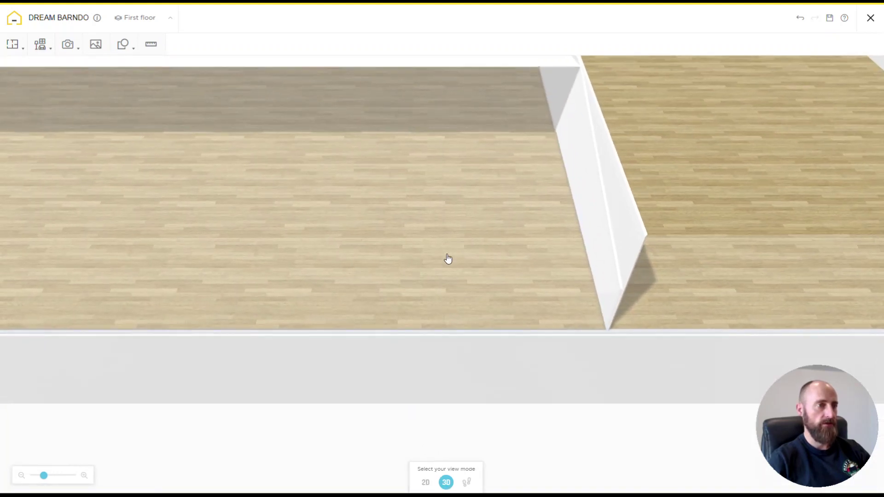
Move the visitor figure outside near the door and orbit around the gabled barndo
drag(443, 300, 348, 418)
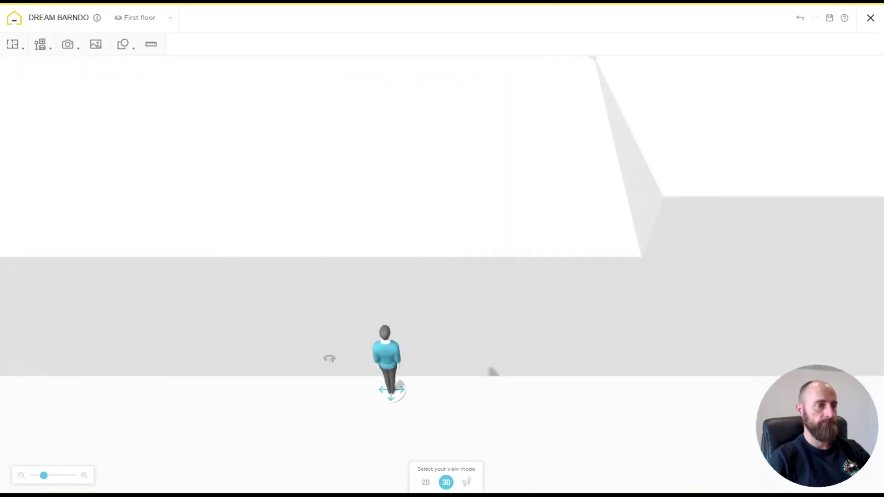
scroll(292, 355, down, 3)
drag(441, 292, 123, 340)
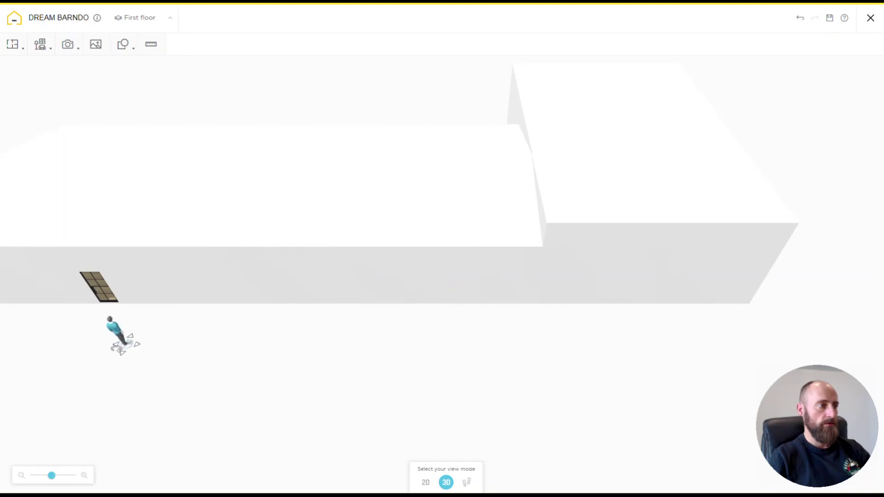
drag(296, 351, 323, 329)
drag(414, 317, 375, 309)
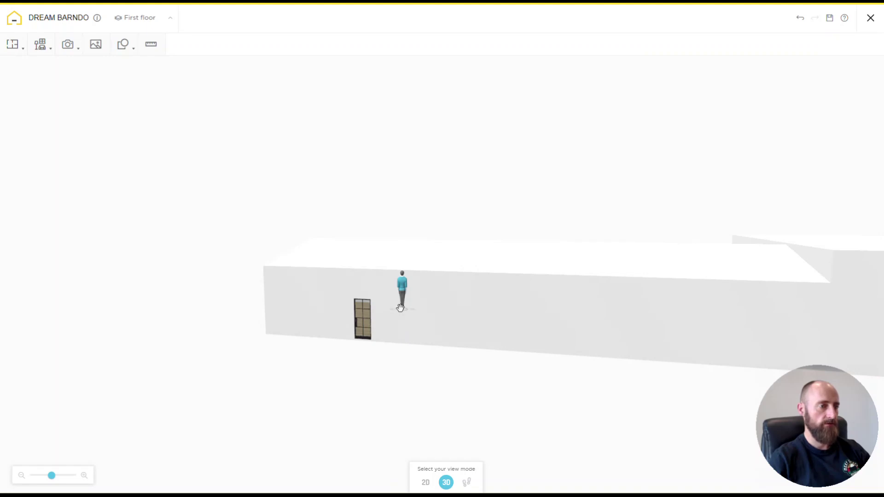
drag(403, 309, 304, 264)
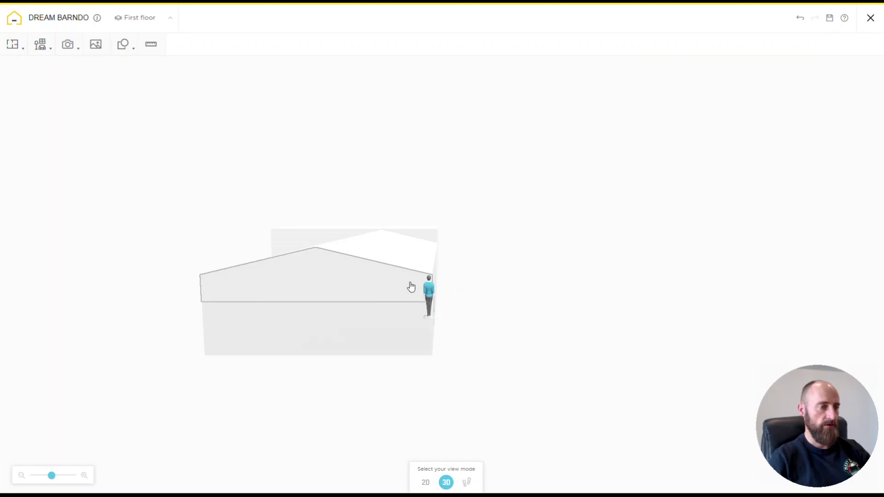
Open the First floor settings in 3D with the 8' 12" ceiling height field active
click(425, 483)
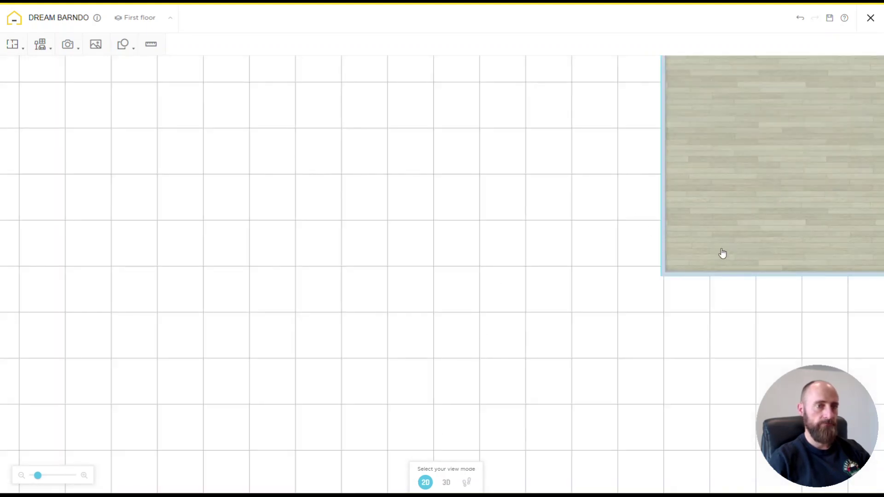
click(717, 274)
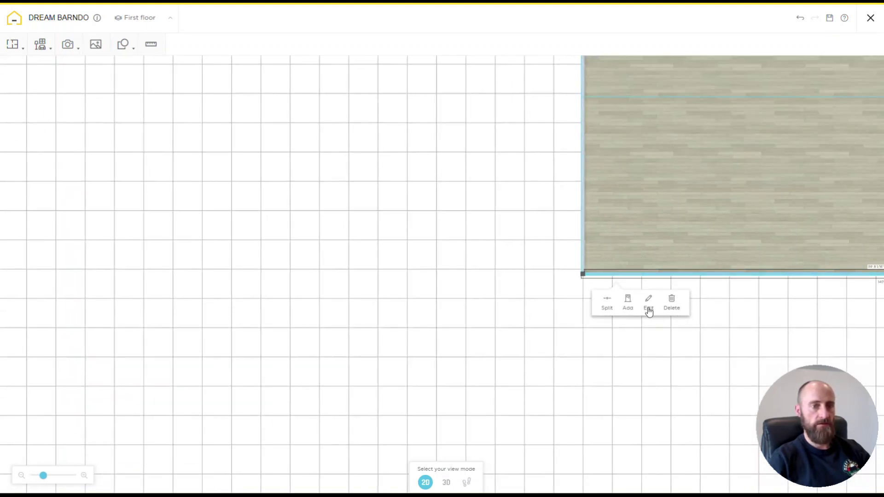
click(648, 303)
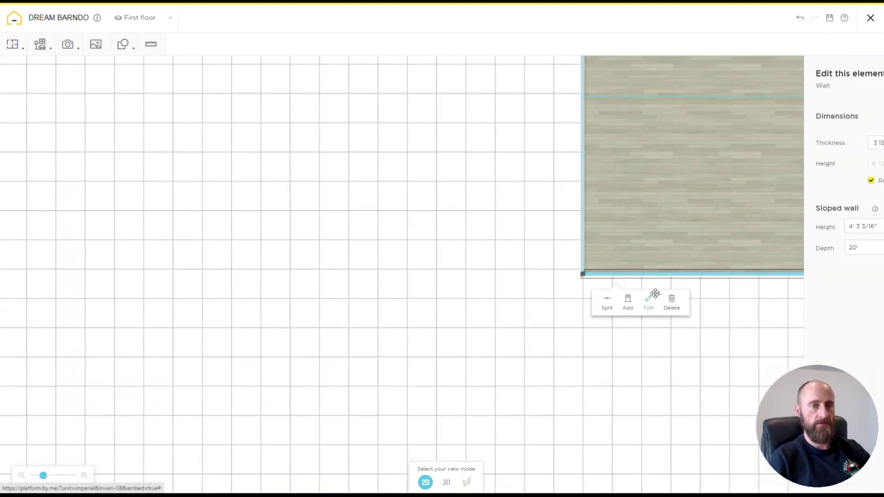
click(162, 104)
click(158, 22)
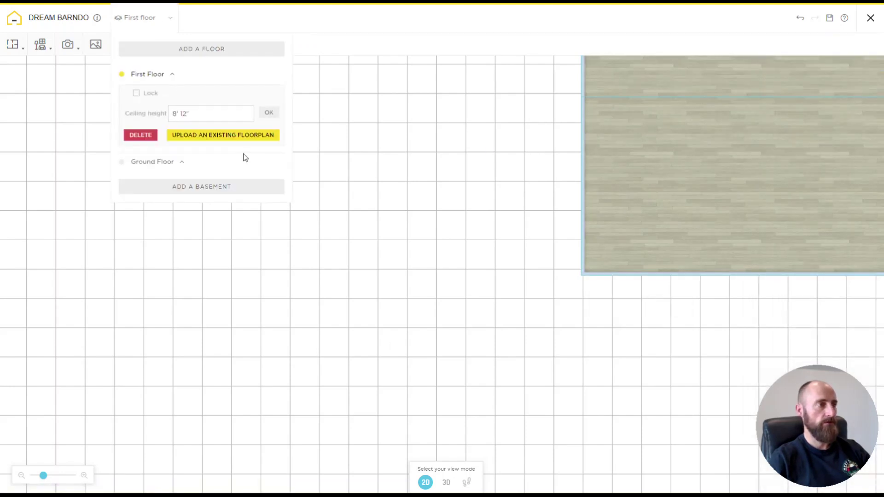
click(447, 483)
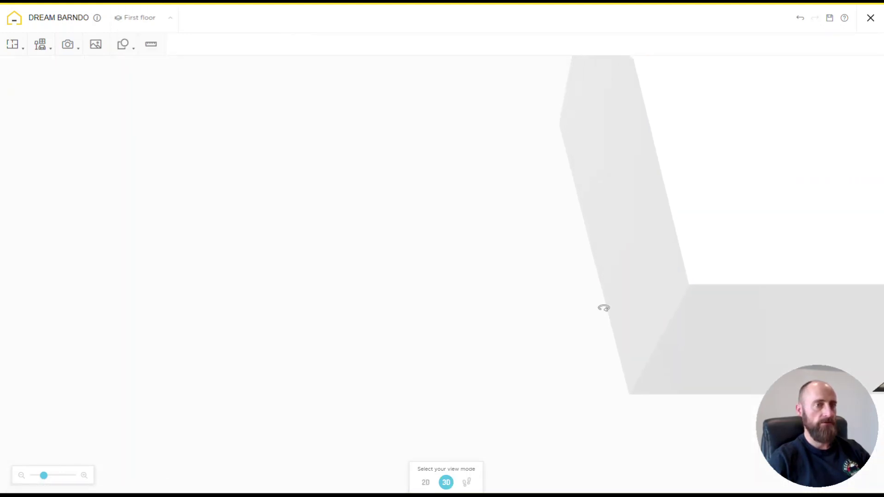
drag(609, 309, 626, 300)
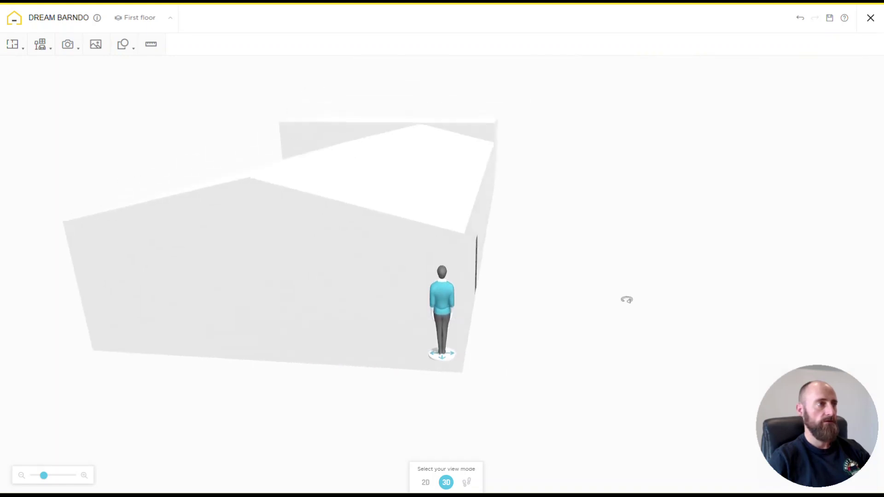
click(164, 19)
click(202, 113)
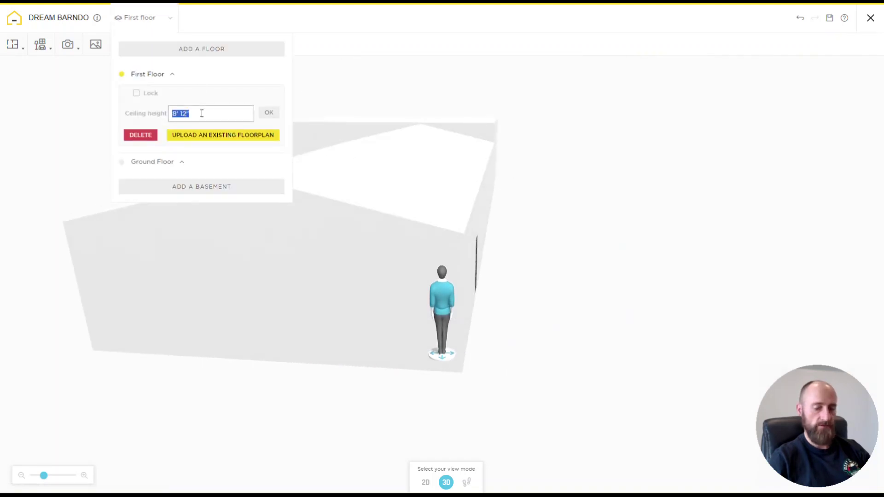
Set the first floor's ceiling height to 9' 6", then raise it to 9' 11"
text(9')
click(270, 113)
triple_click(219, 115)
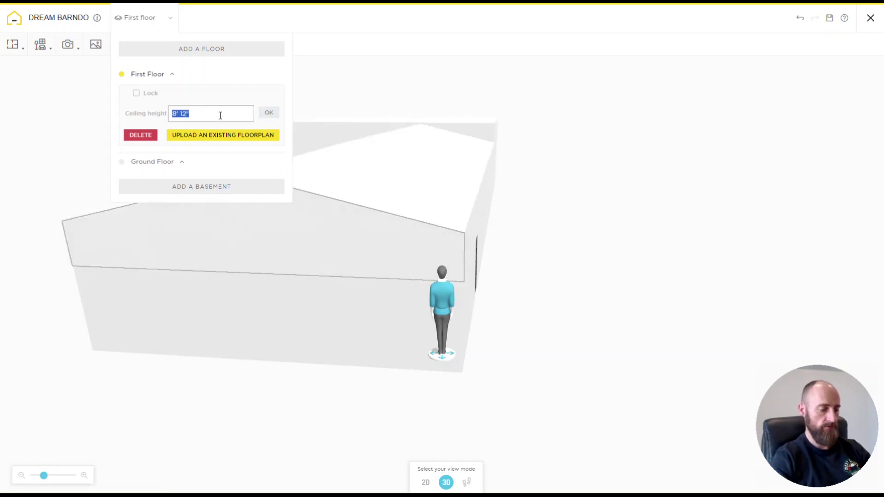
text(9'6")
key(Return)
drag(518, 330, 501, 337)
scroll(523, 326, down, 4)
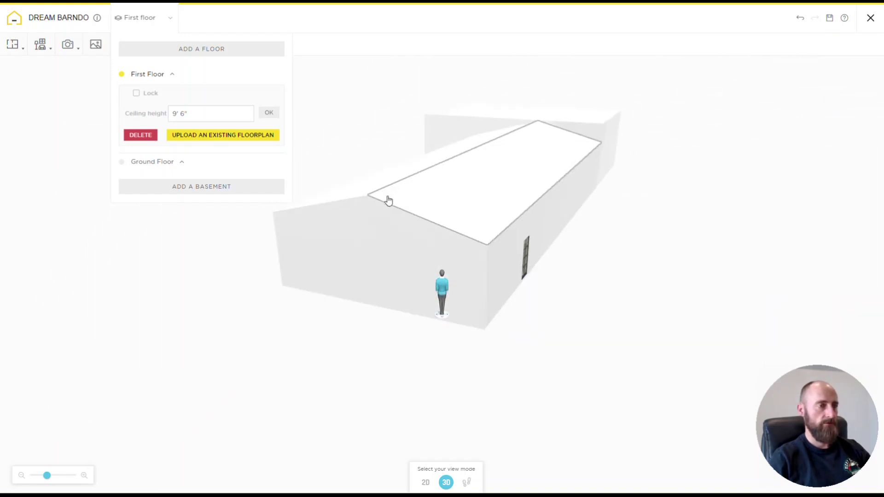
click(202, 112)
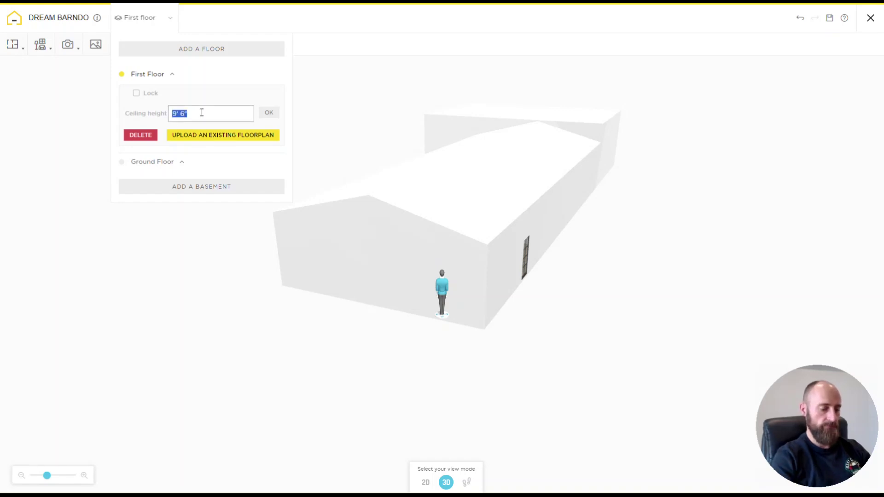
text(9')
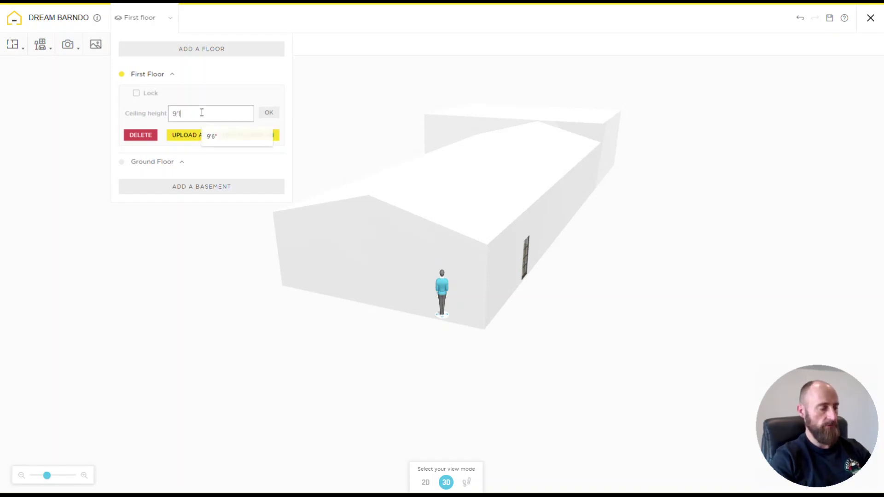
text(11)
key(Return)
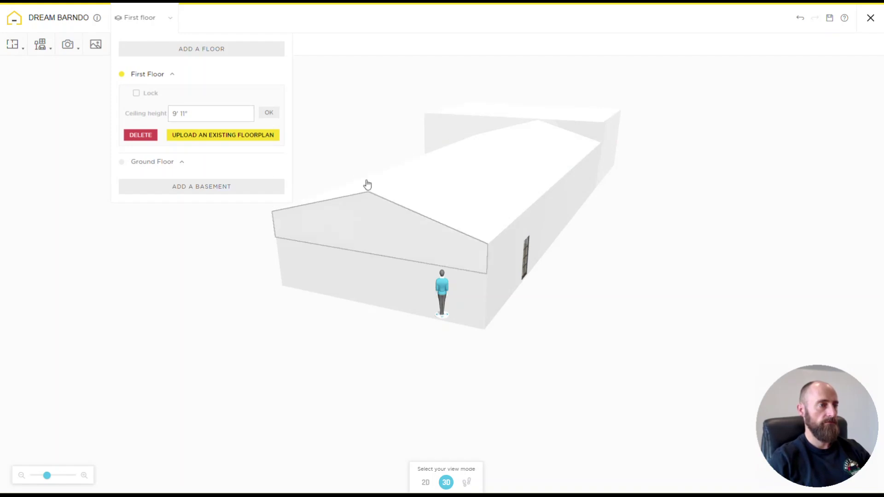
Inspect the side wall and roof in 3D, then return to the 2D floor plan
click(494, 257)
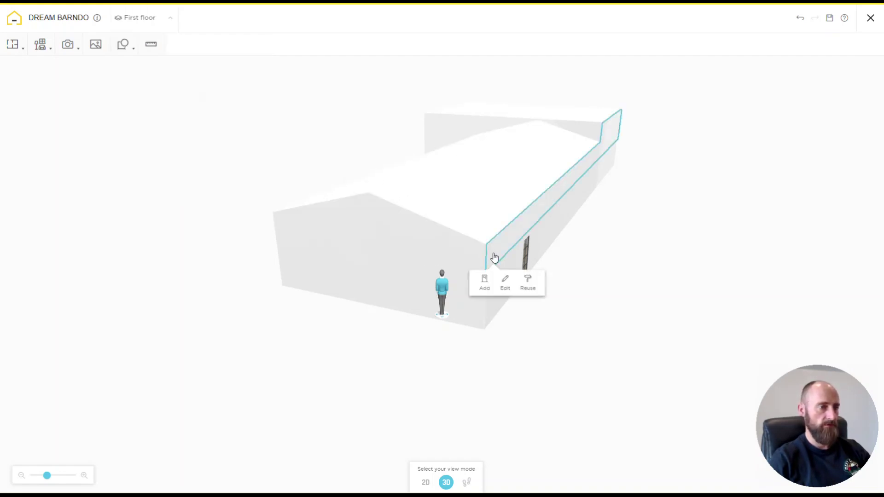
click(479, 229)
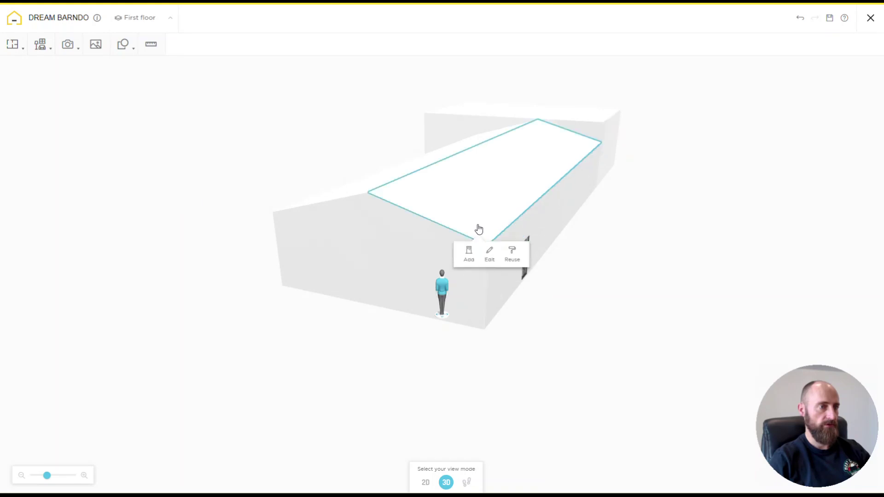
click(515, 238)
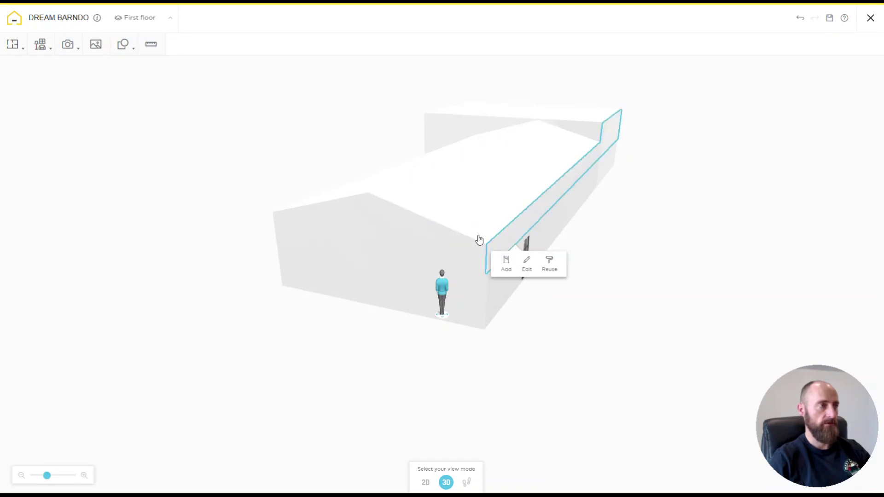
click(528, 263)
key(Escape)
click(138, 17)
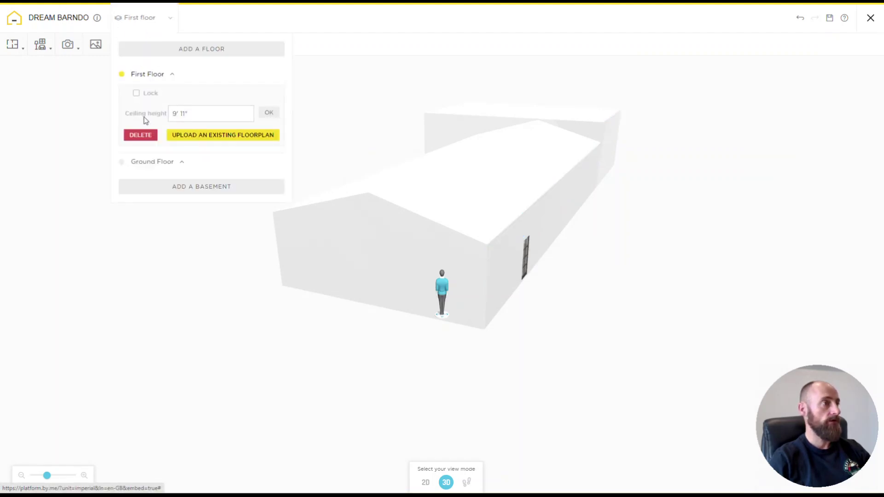
click(425, 482)
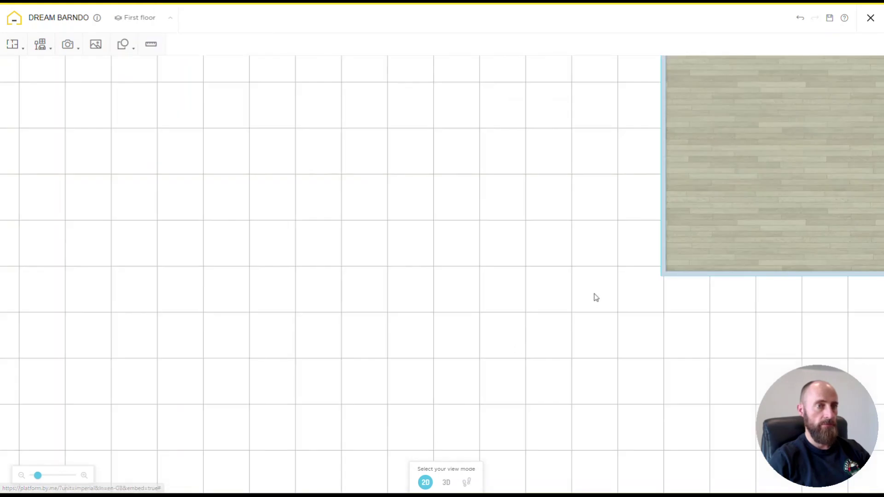
Set room 2's bottom wall sloped height to 1'
click(475, 290)
click(506, 318)
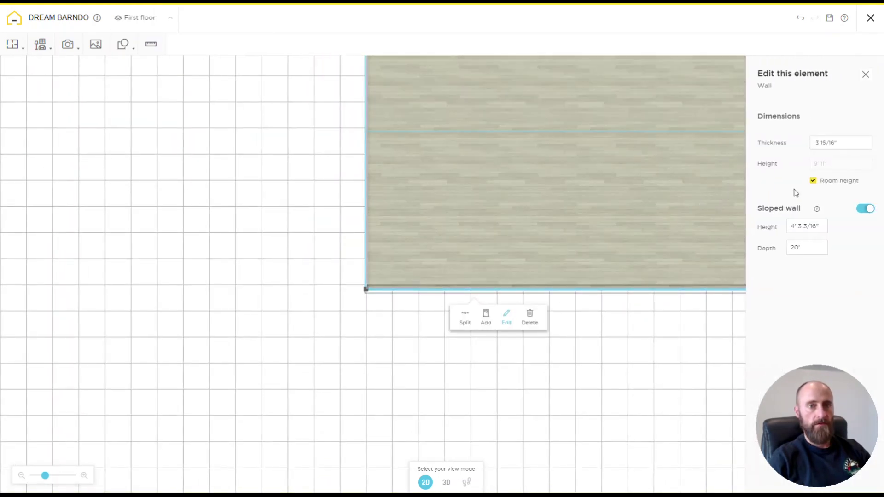
click(802, 225)
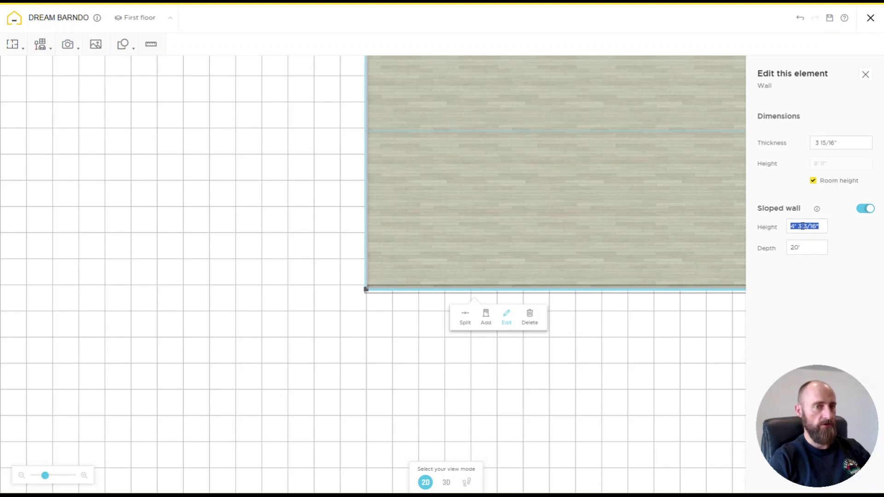
text(1')
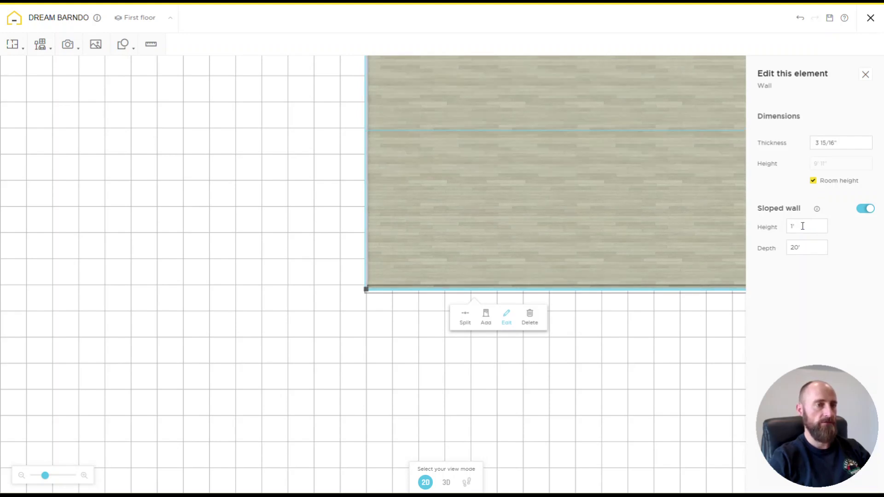
scroll(329, 261, down, 2)
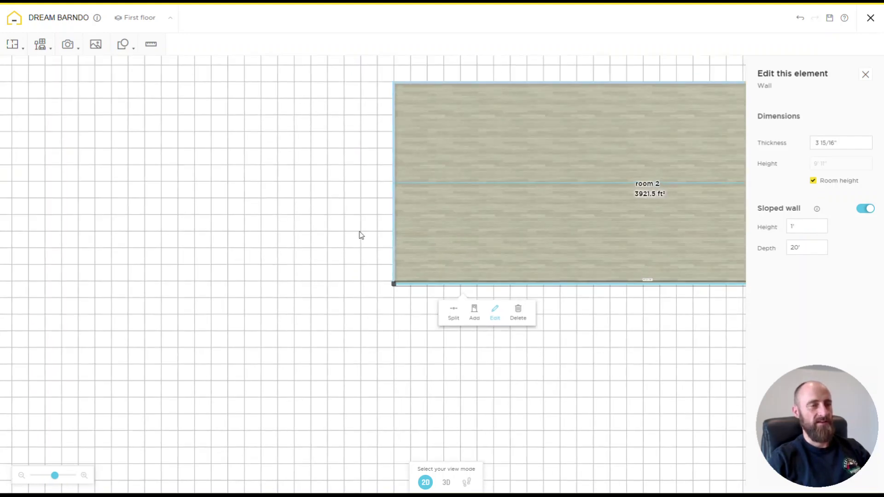
Set room 2's top wall sloped height to 1'
click(452, 84)
click(486, 116)
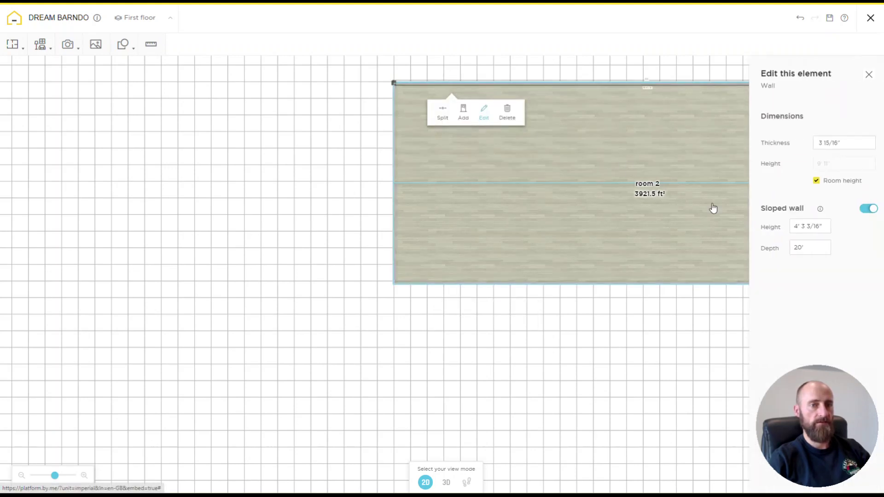
triple_click(812, 226)
text(1)
key(Return)
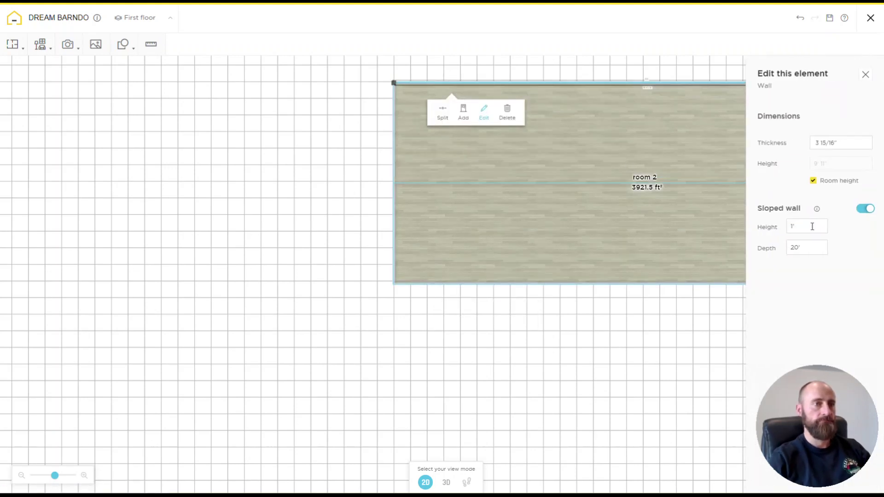
click(290, 263)
click(446, 483)
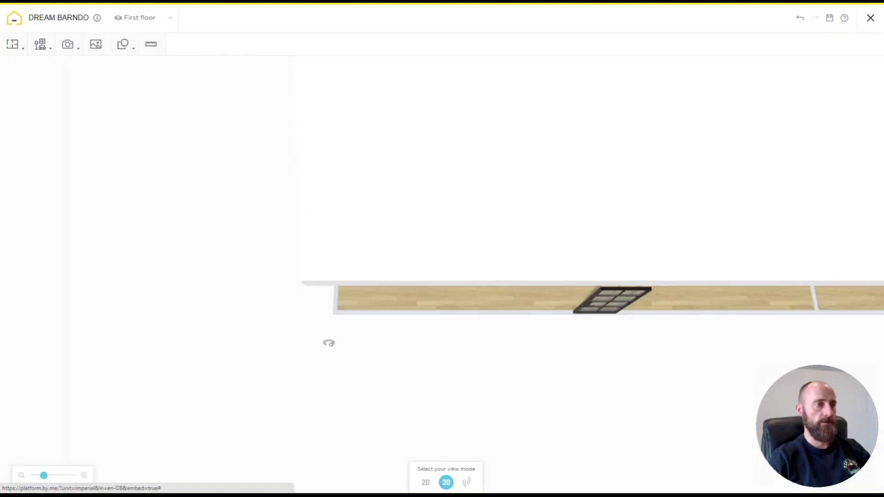
drag(293, 367, 407, 318)
drag(437, 291, 367, 183)
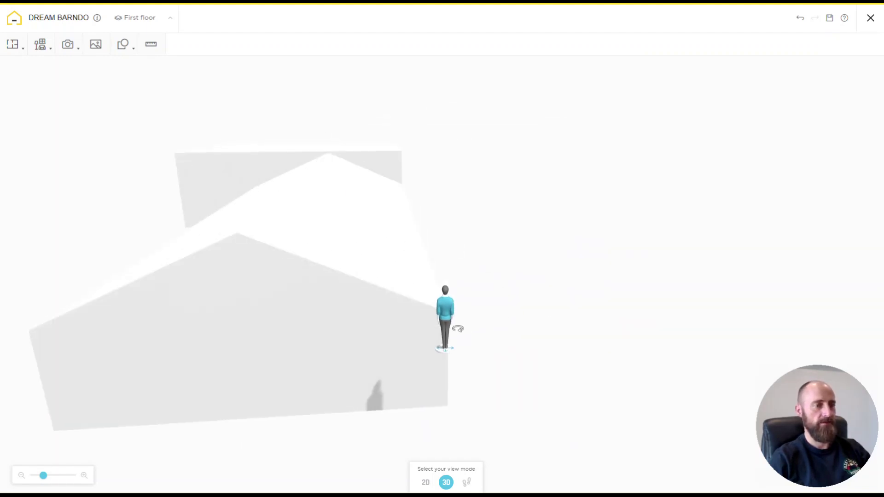
drag(445, 329, 479, 367)
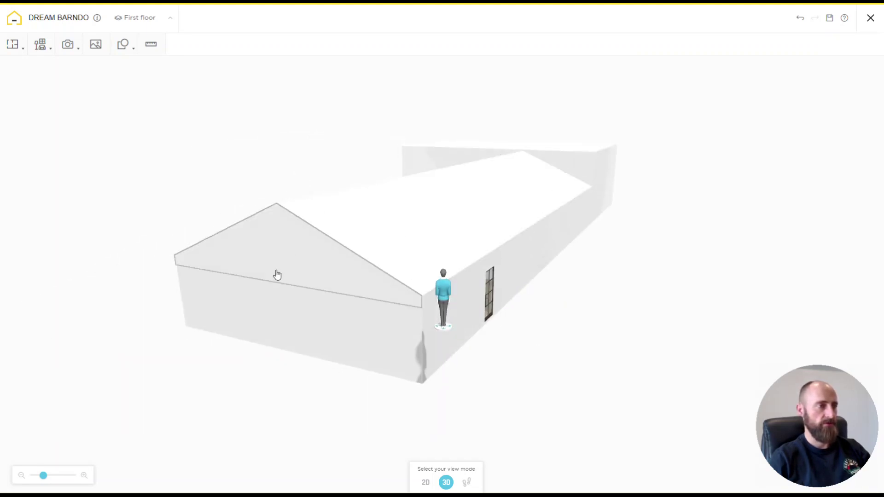
drag(569, 328, 538, 327)
drag(444, 300, 763, 197)
drag(842, 178, 750, 209)
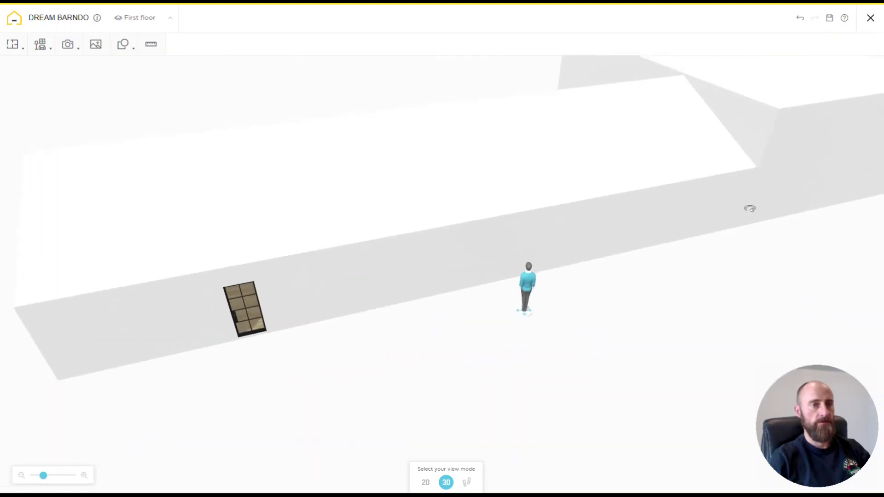
click(422, 483)
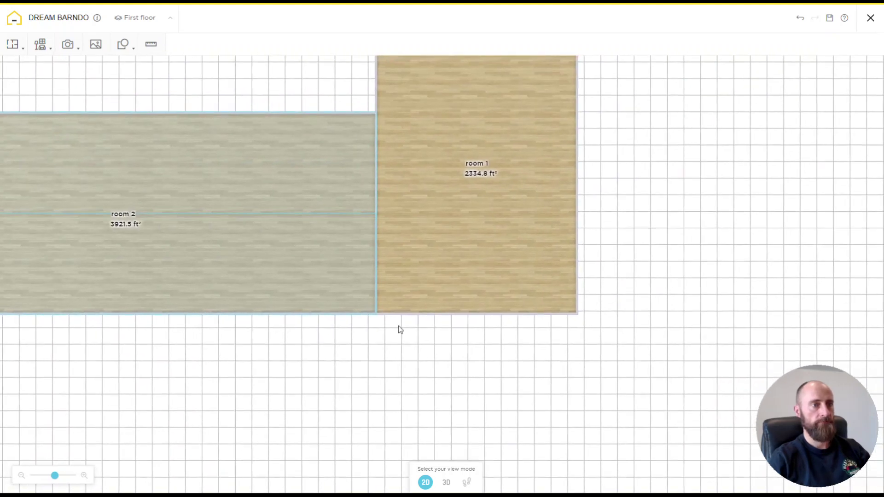
Turn on Sloped wall for room 1's right wall and the wall dividing rooms 1 and 2
click(577, 230)
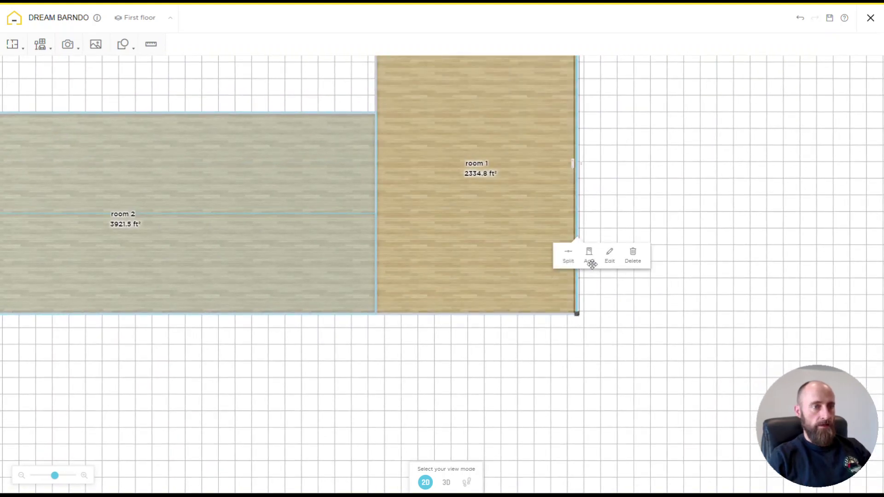
click(610, 256)
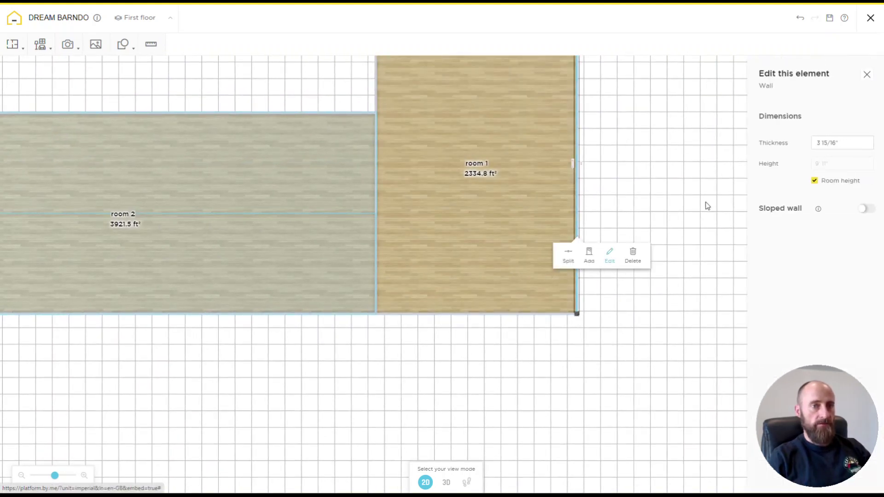
click(865, 209)
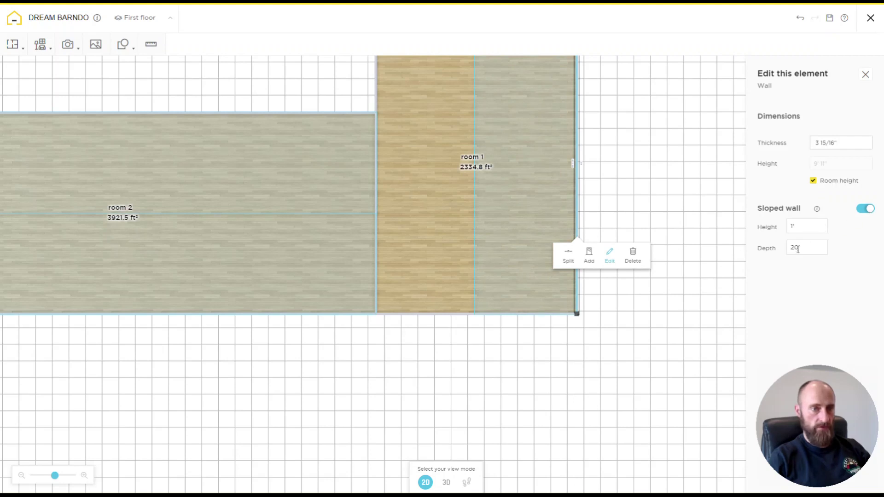
click(376, 88)
click(407, 118)
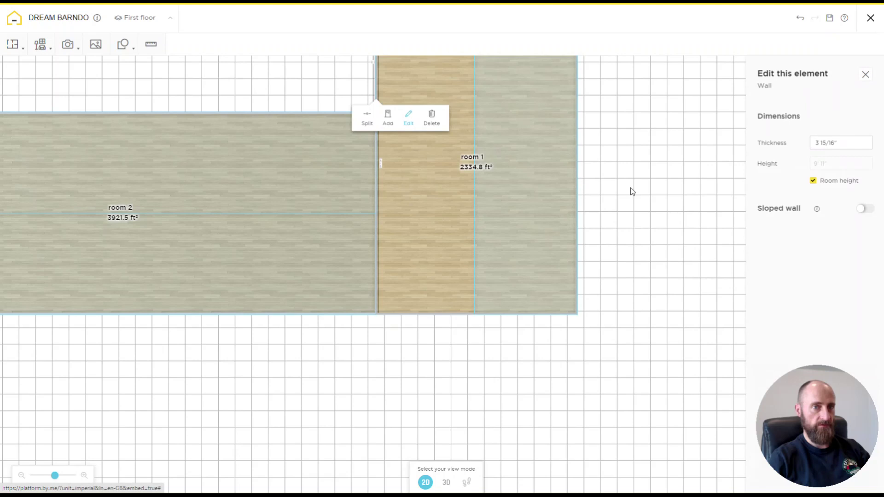
click(863, 210)
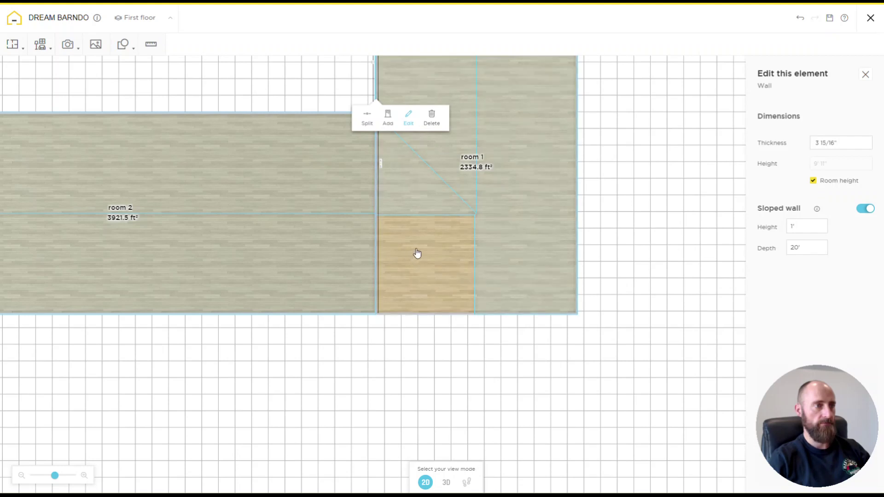
Set the dividing wall's slope depth to 19' 2"
scroll(363, 255, up, 2)
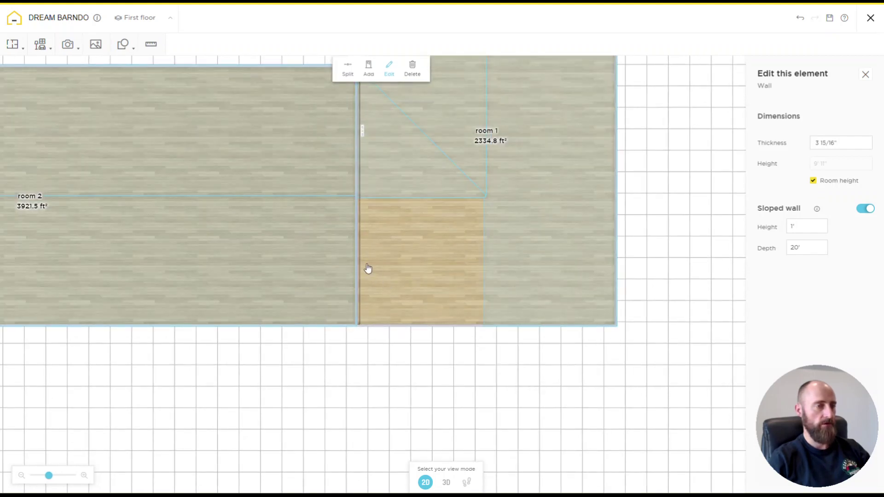
scroll(394, 269, up, 2)
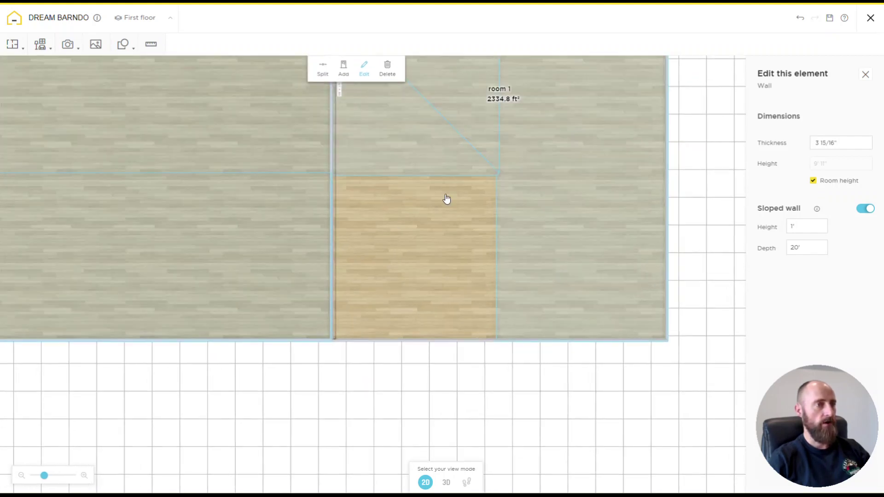
scroll(441, 217, down, 2)
drag(440, 219, 432, 290)
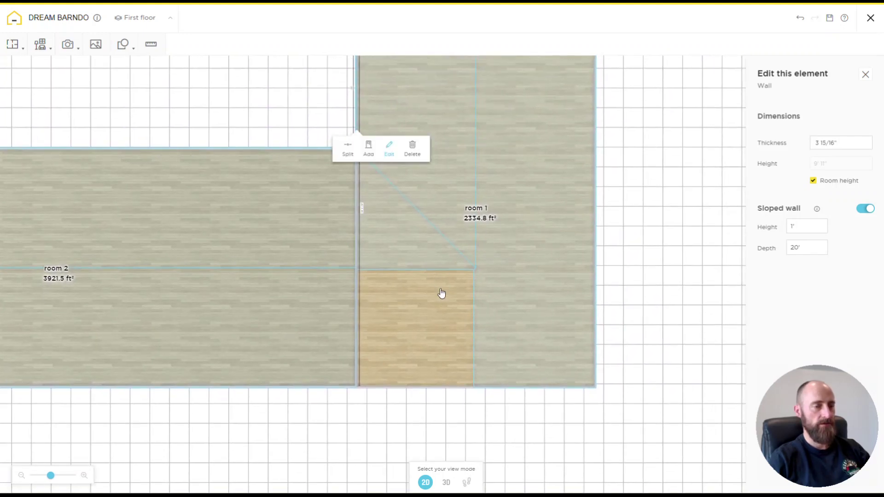
scroll(425, 288, up, 3)
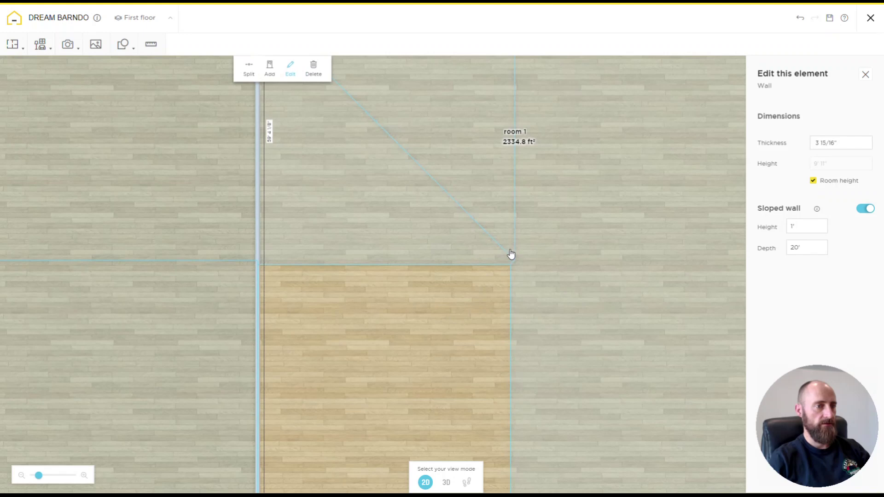
drag(443, 337, 442, 281)
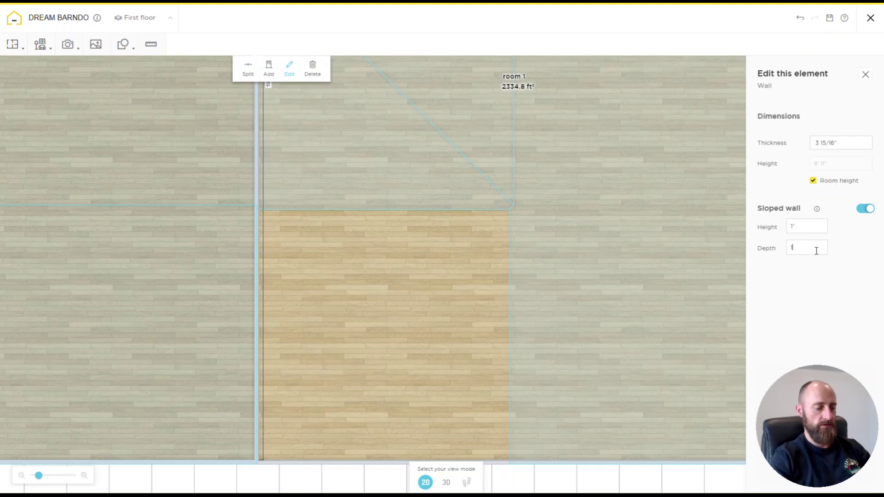
text(")
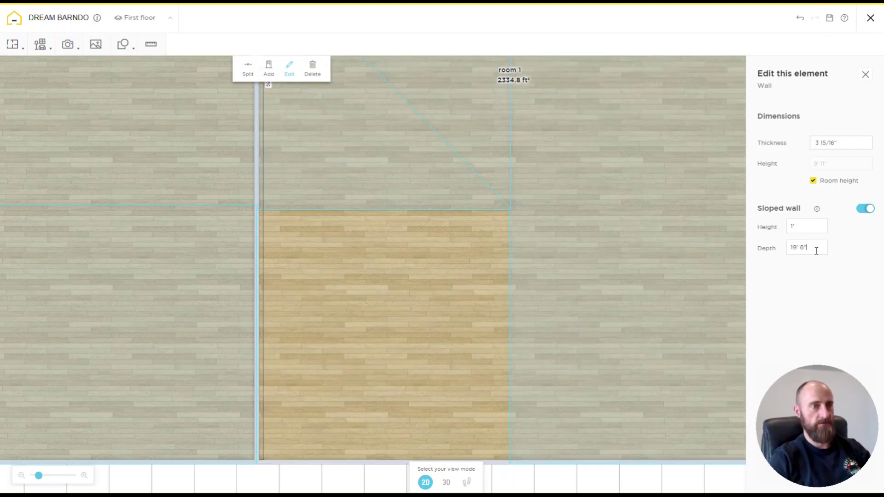
click(816, 251)
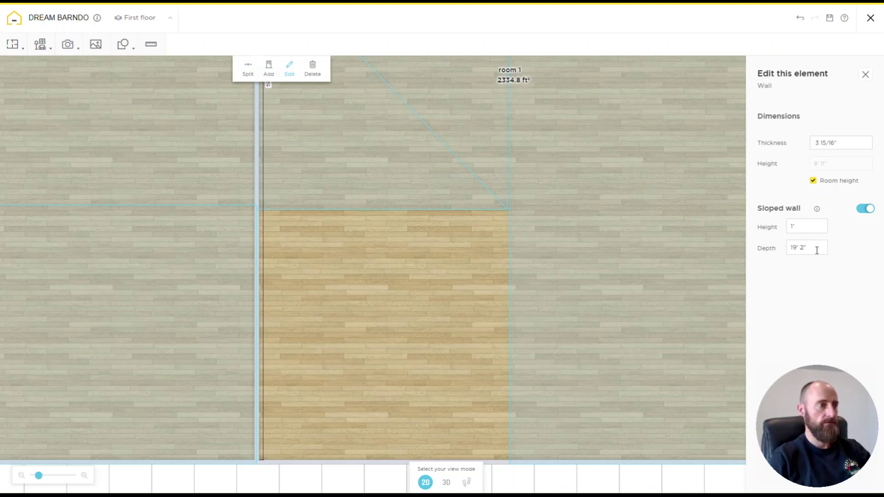
Open the settings of the lower dividing-wall segment and reposition the plan
click(258, 232)
click(290, 258)
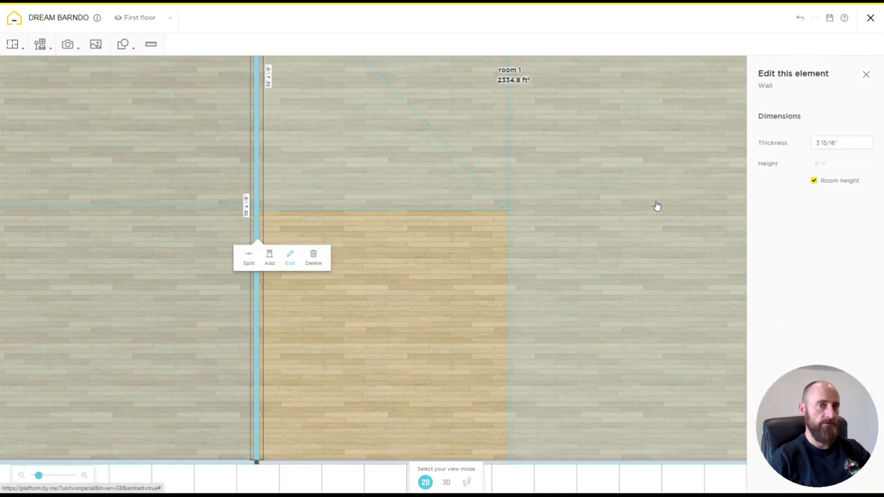
scroll(343, 286, down, 3)
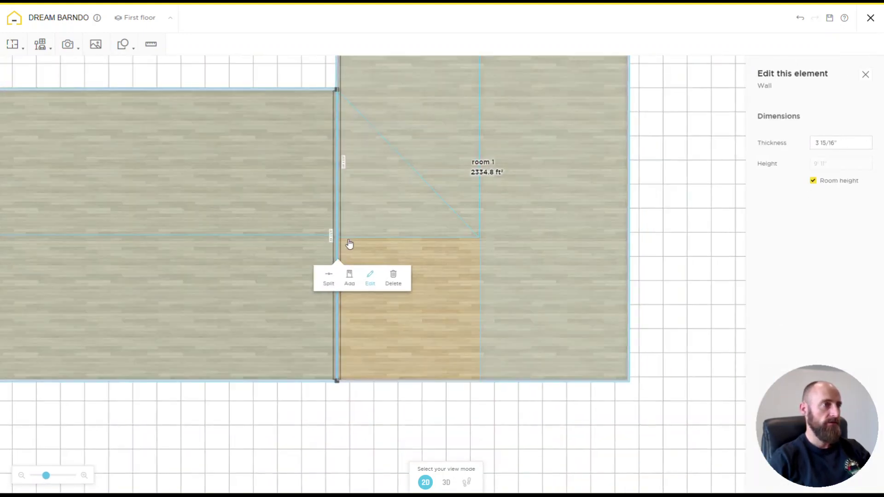
scroll(356, 141, up, 3)
scroll(354, 144, down, 4)
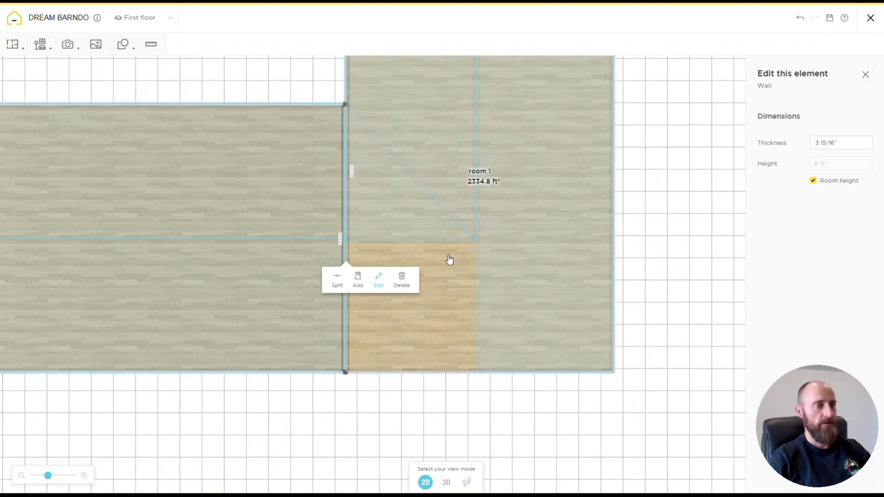
drag(435, 321, 452, 257)
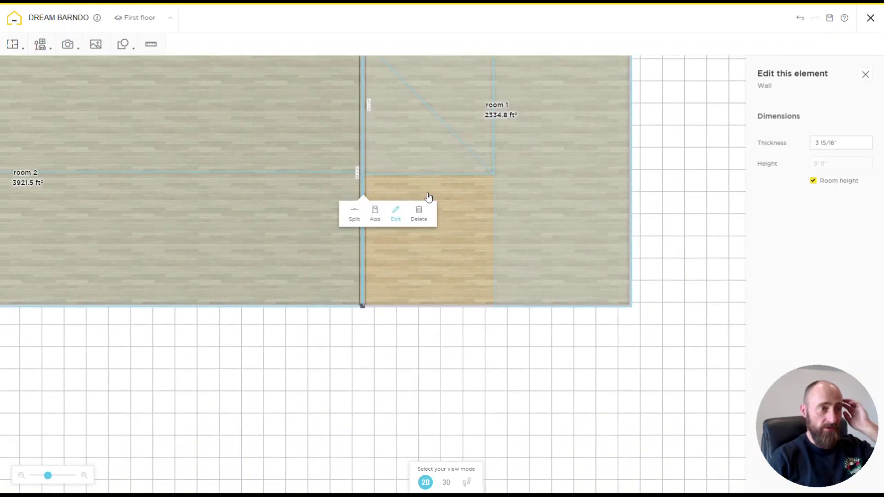
scroll(464, 205, up, 1)
scroll(463, 205, up, 1)
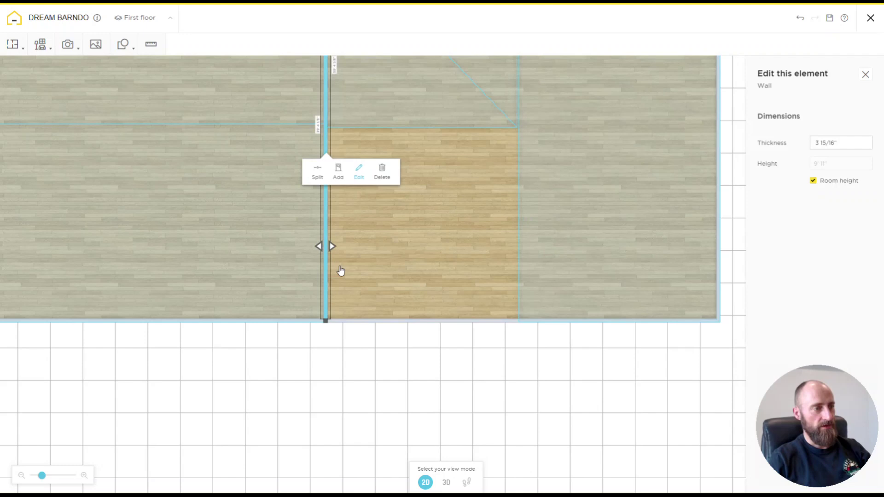
Make room 1's bottom outer wall sloped and view the house in 3D
click(386, 322)
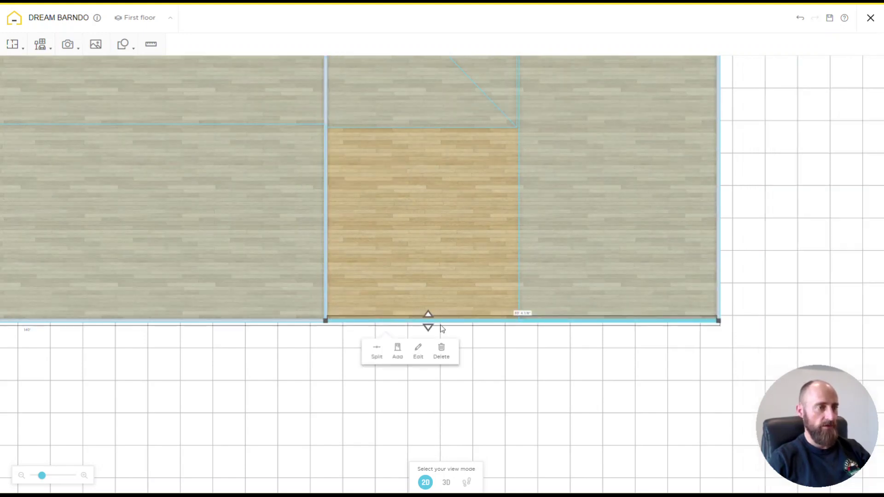
click(419, 352)
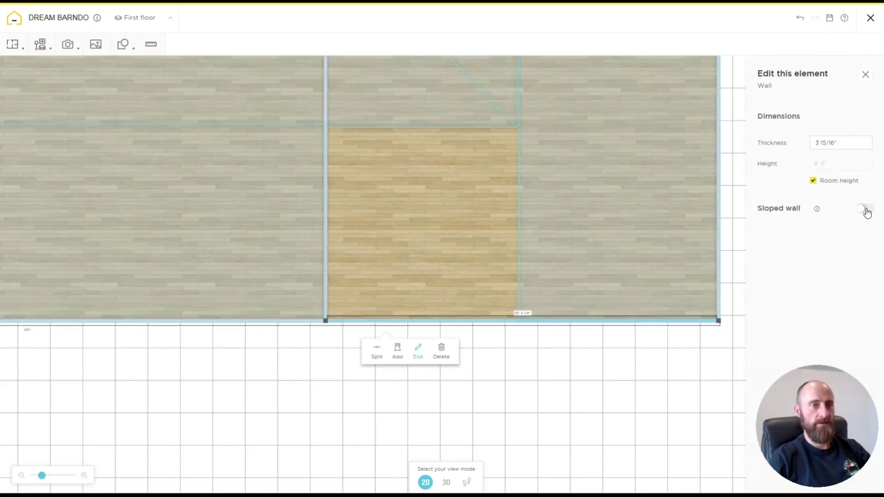
click(865, 210)
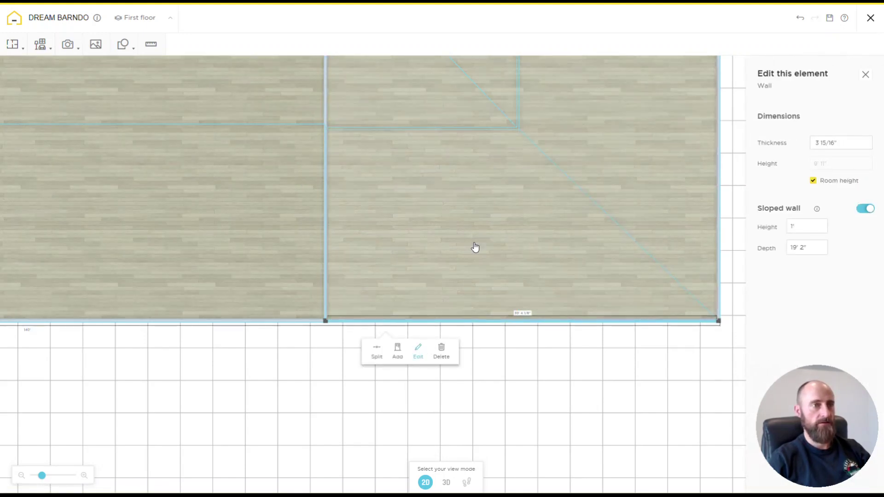
click(447, 482)
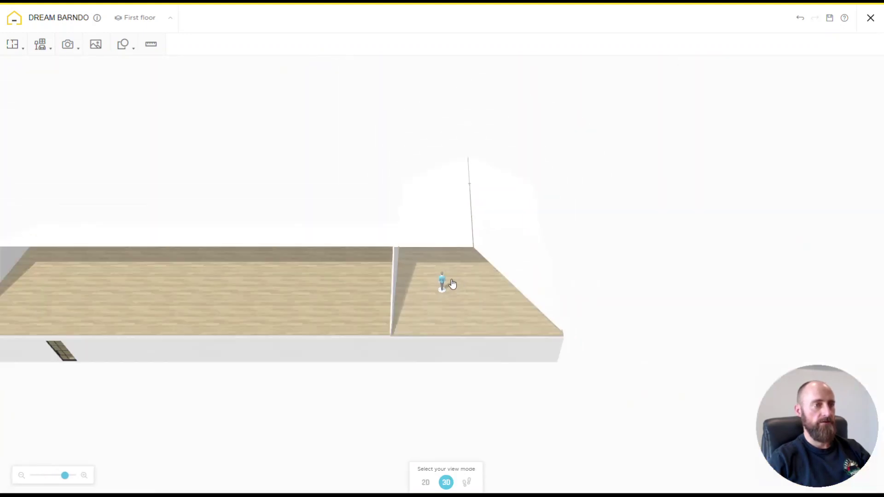
Orbit the 3D model low and high to check the sloped walls, then return to the 2D plan
drag(444, 282, 205, 213)
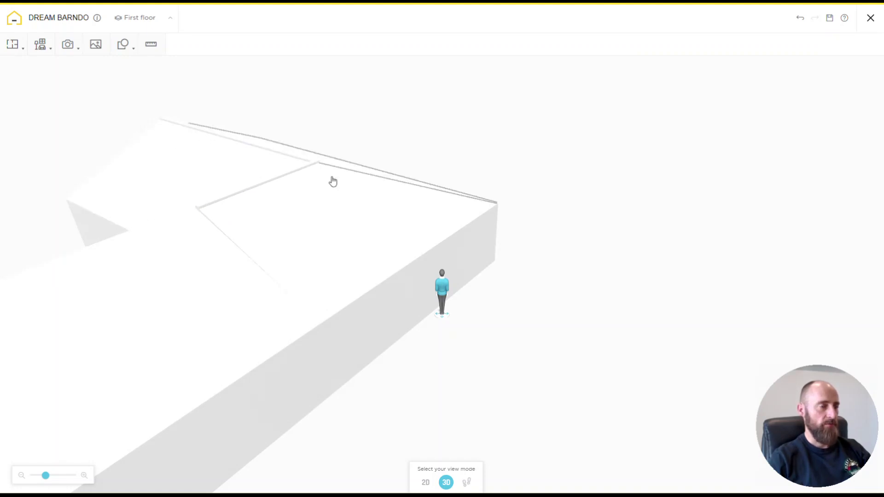
drag(507, 305, 446, 471)
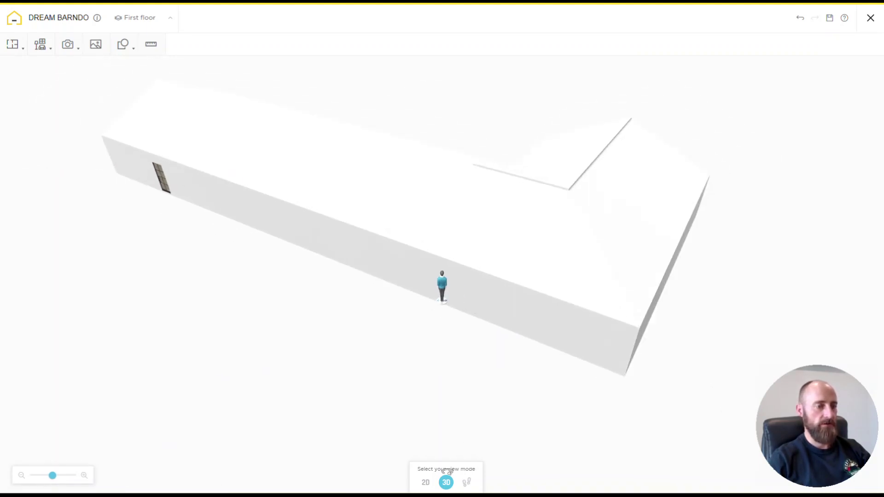
click(426, 482)
scroll(426, 243, up, 3)
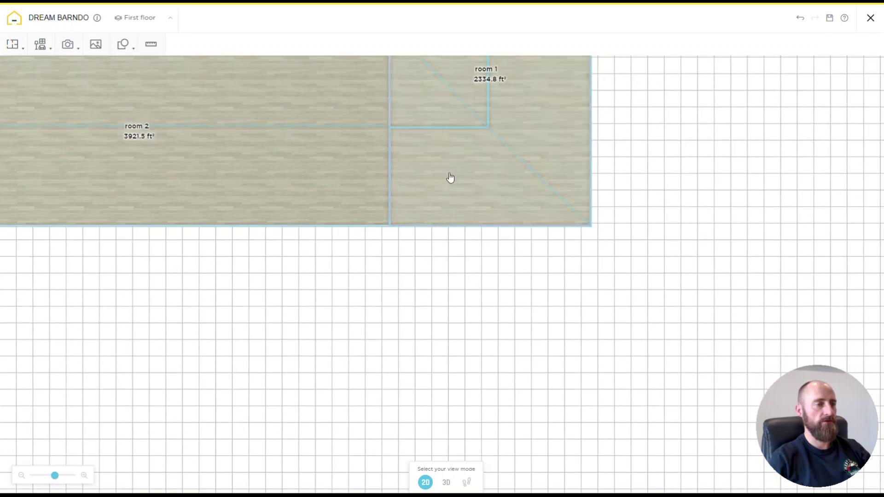
drag(450, 176, 515, 254)
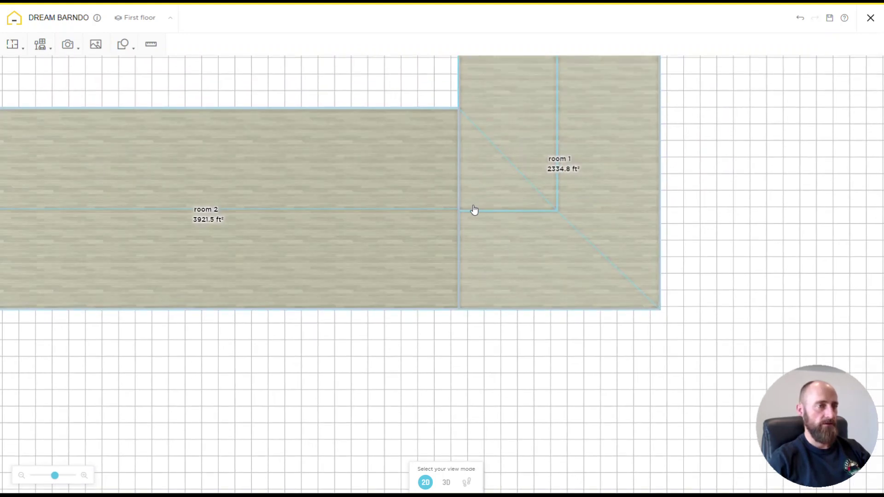
Give the upper wall segment between the rooms a 20' slope depth
scroll(474, 210, up, 2)
drag(499, 188, 473, 243)
click(439, 102)
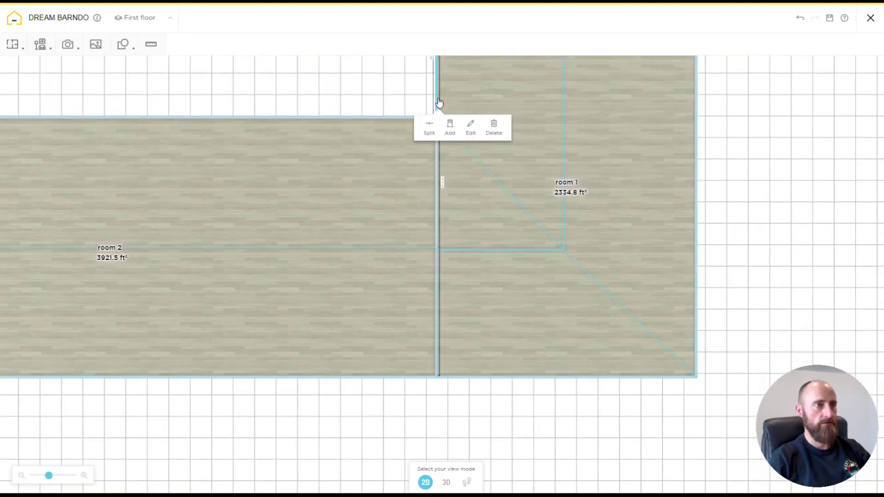
click(437, 165)
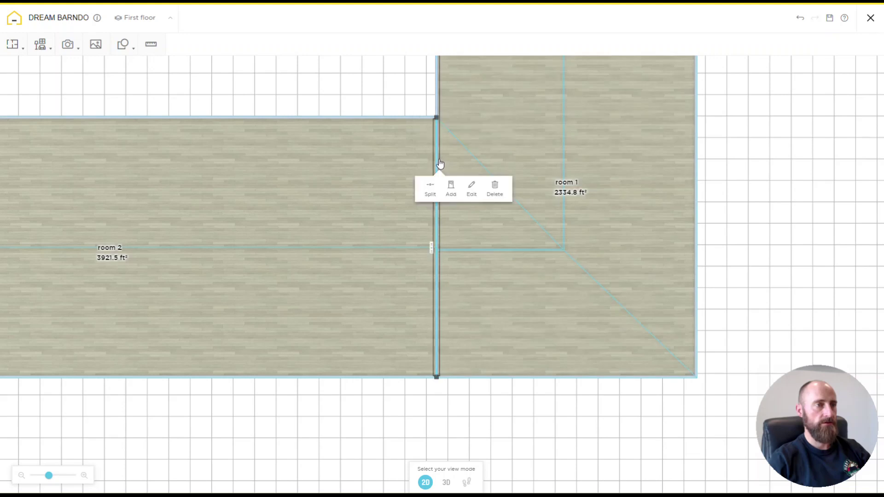
click(437, 108)
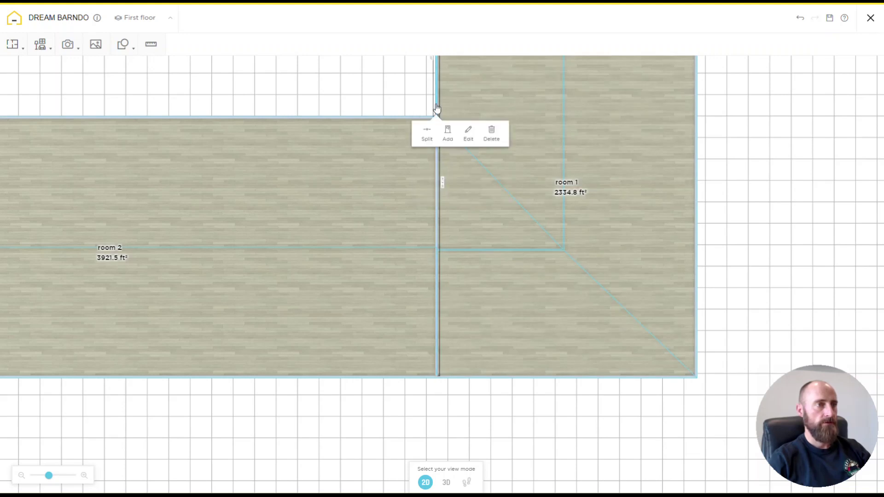
click(470, 137)
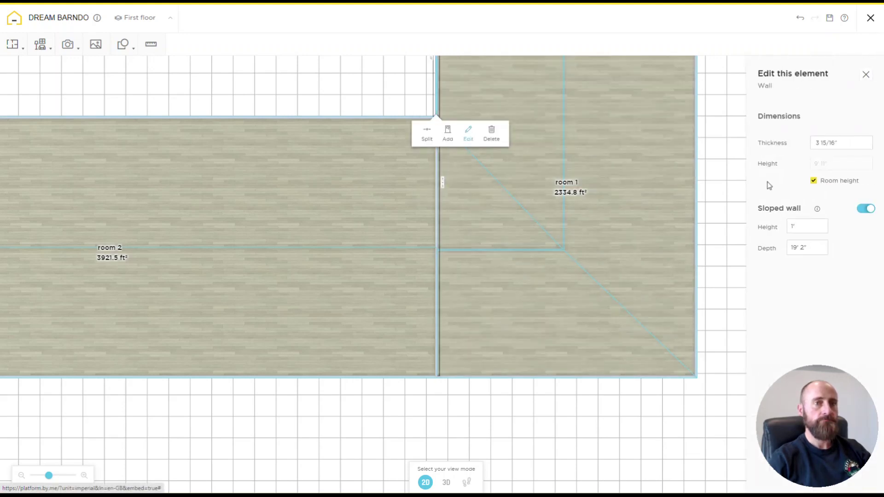
click(819, 251)
text(20)
key(Return)
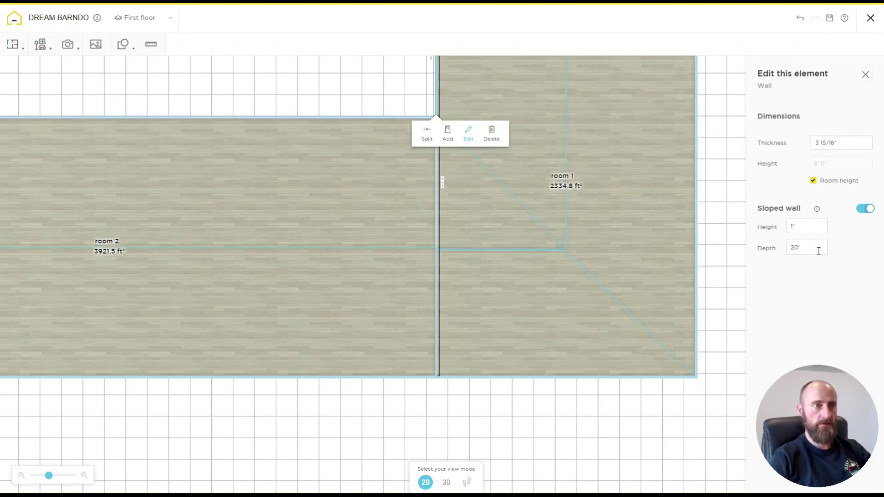
Review the dividing wall and room 1's bottom wall slope depth, then close the panel
click(436, 239)
click(467, 263)
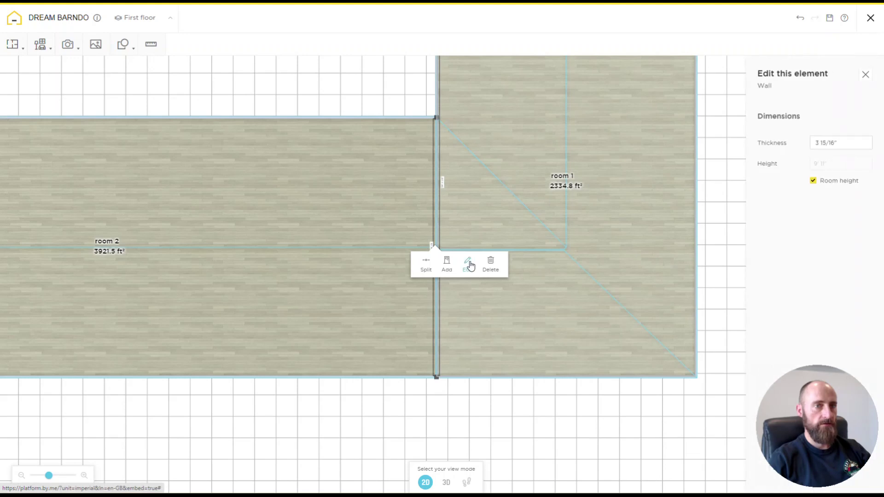
click(470, 217)
click(439, 181)
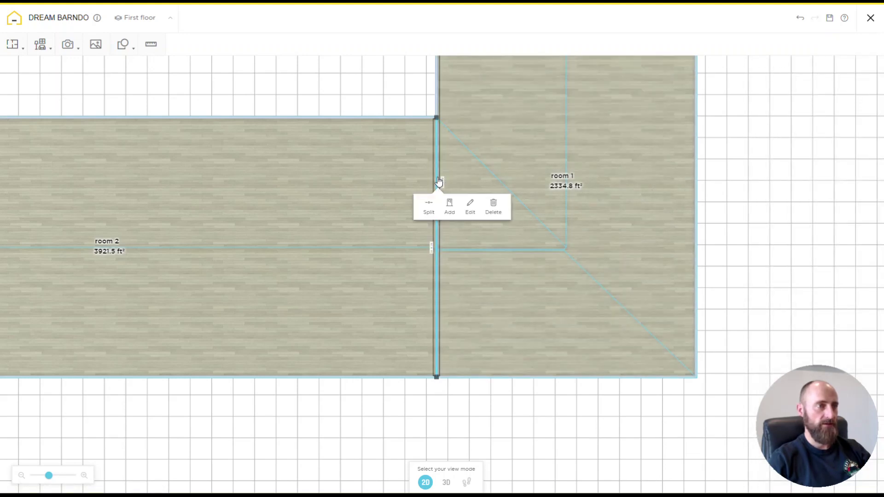
click(481, 377)
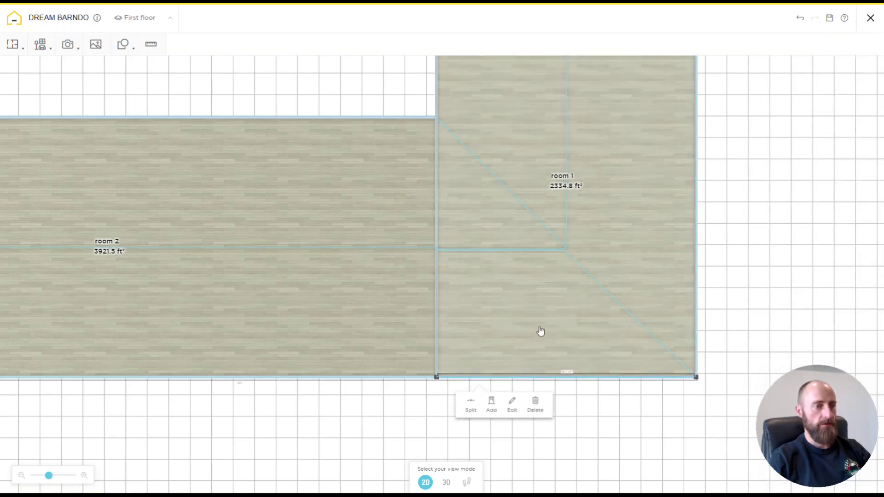
click(517, 404)
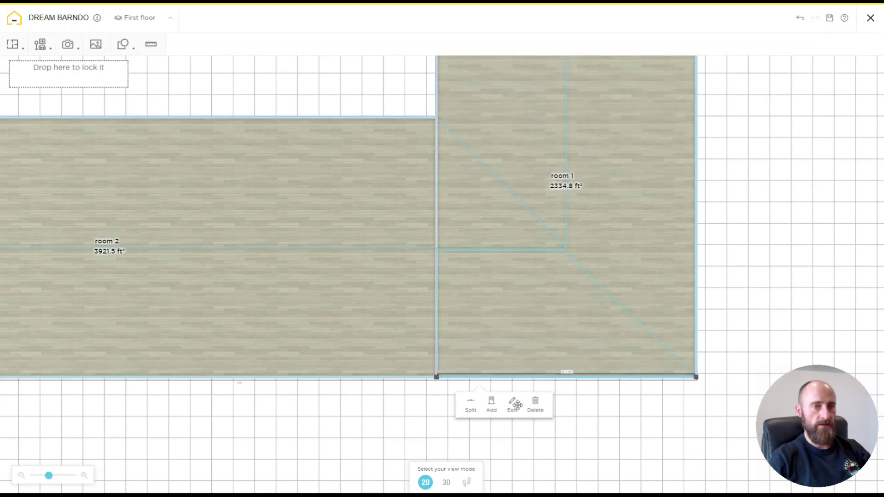
click(812, 246)
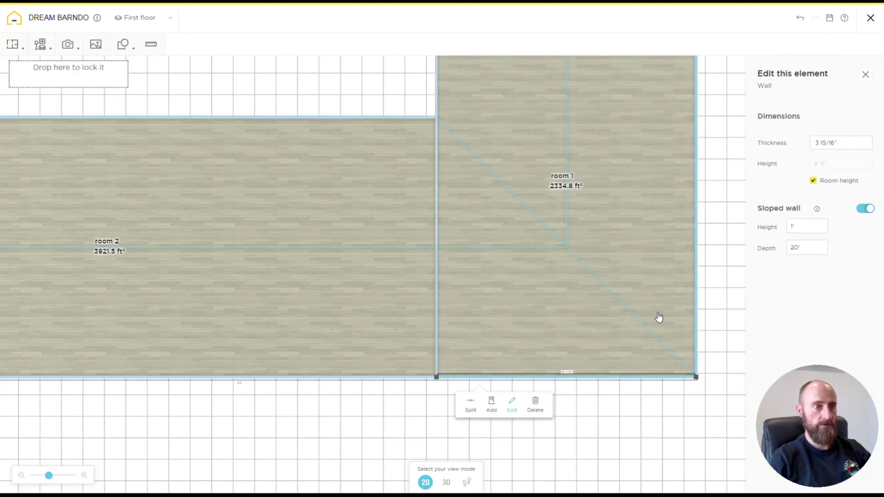
click(543, 174)
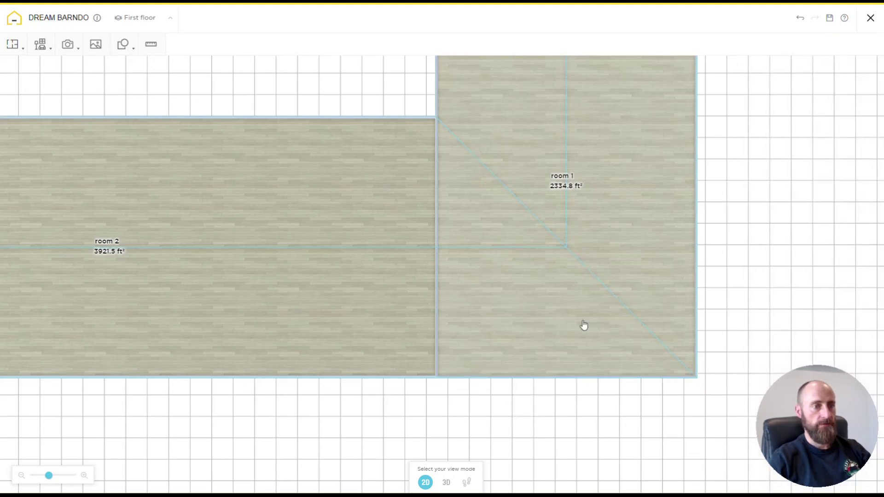
click(451, 482)
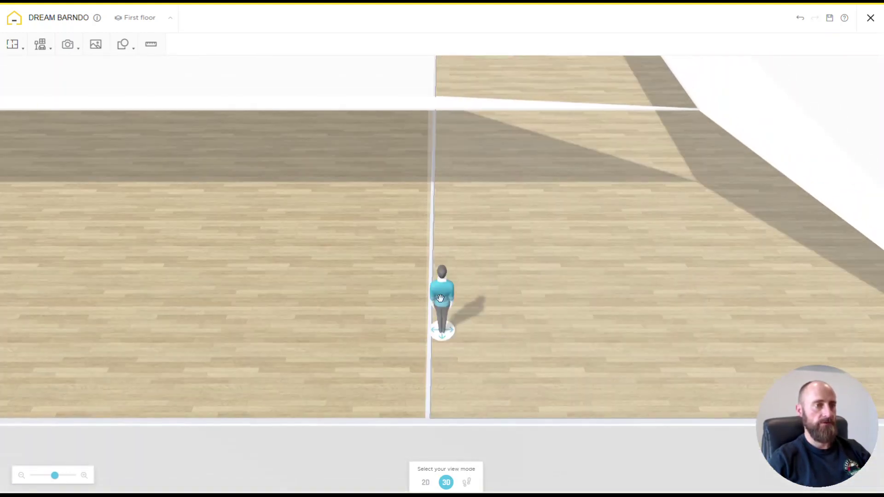
drag(441, 299, 581, 443)
scroll(515, 356, down, 5)
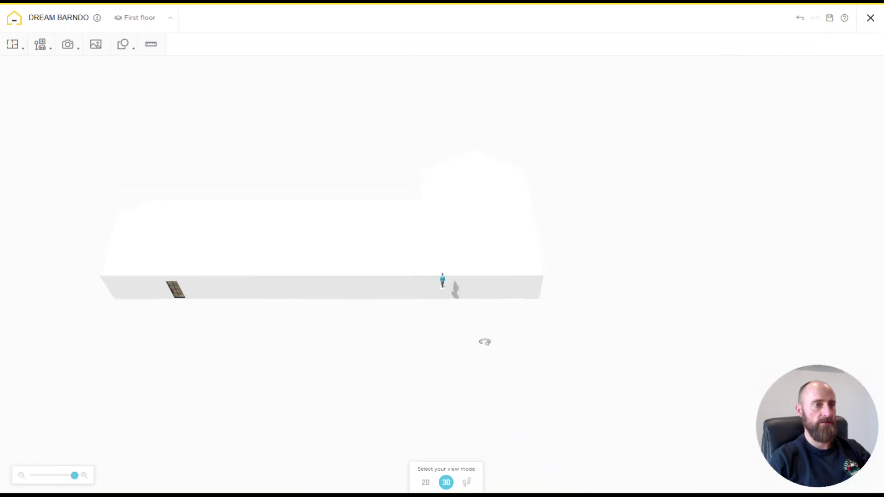
drag(445, 287, 503, 326)
scroll(616, 288, down, 2)
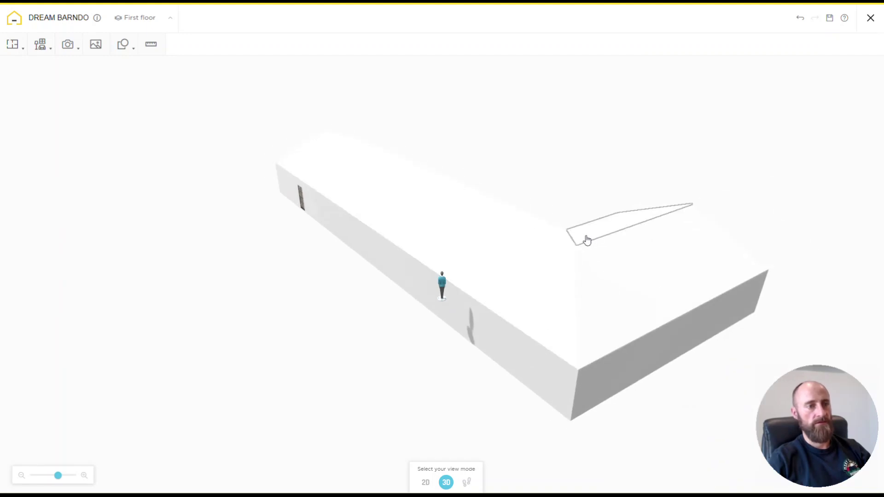
drag(436, 298, 271, 212)
drag(407, 320, 462, 420)
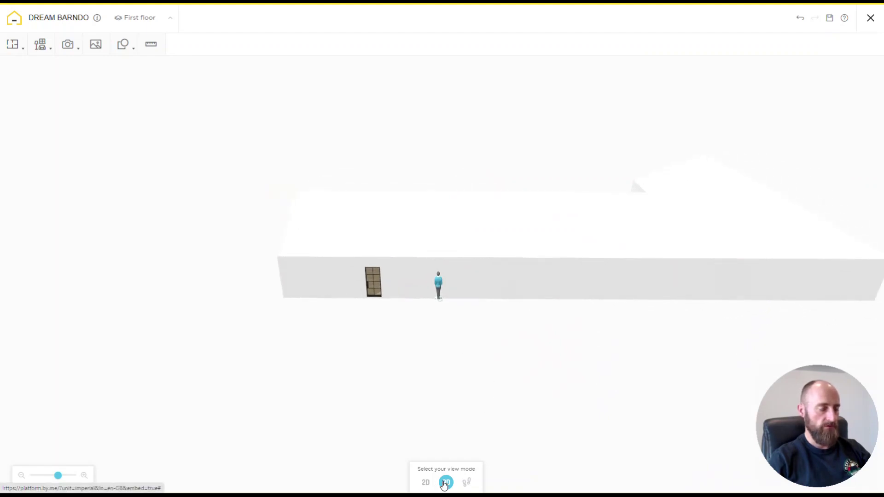
click(425, 483)
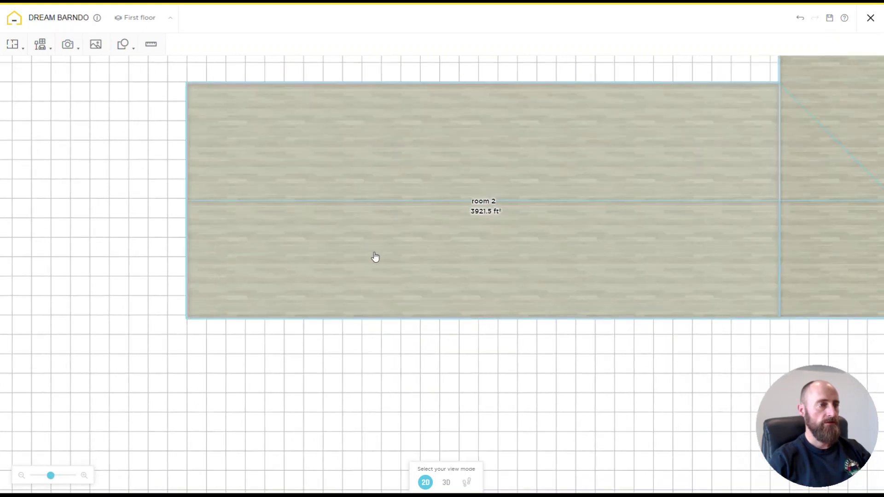
On the Ground Floor, lengthen room 5's top wall to 40, extending it to the right
click(156, 27)
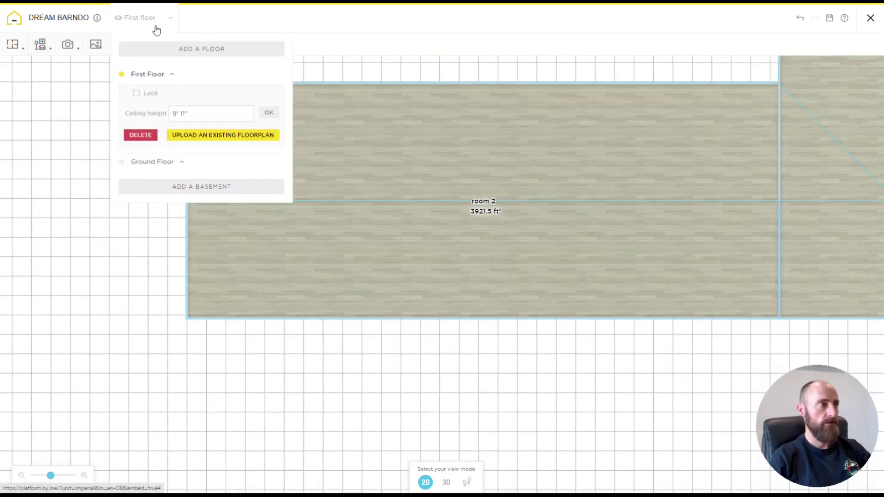
click(160, 165)
click(415, 70)
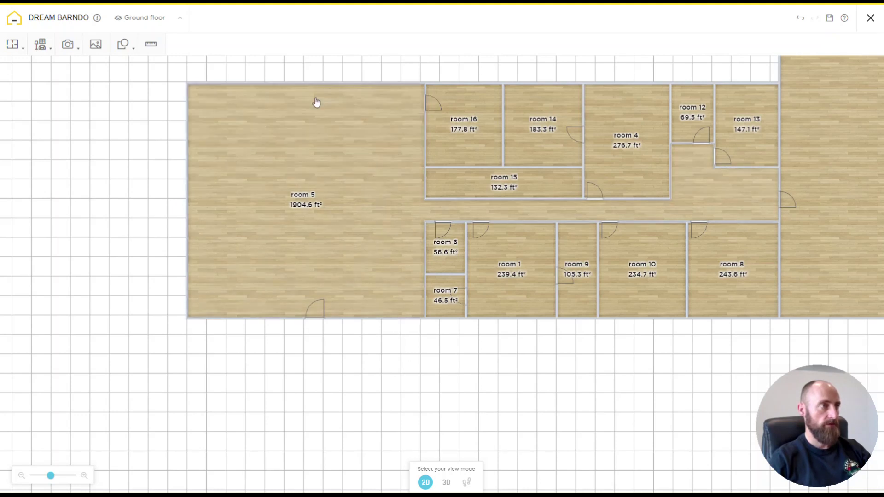
click(332, 84)
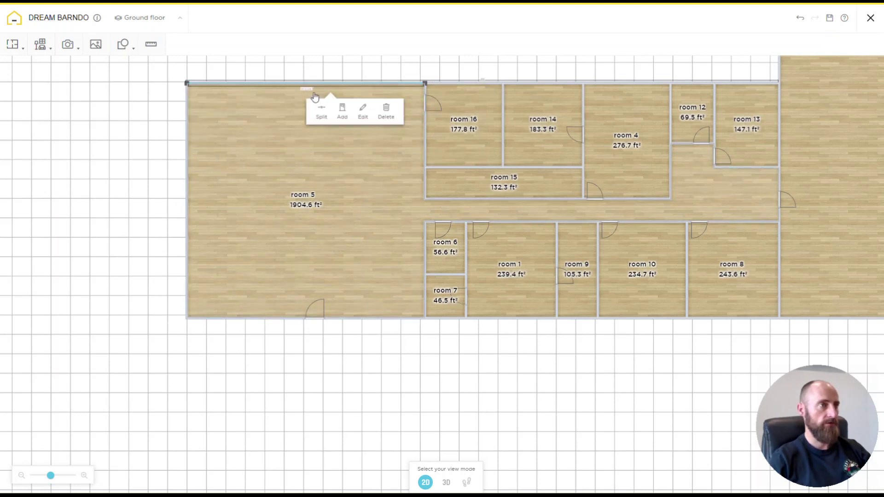
scroll(335, 83, up, 1)
drag(292, 134, 332, 283)
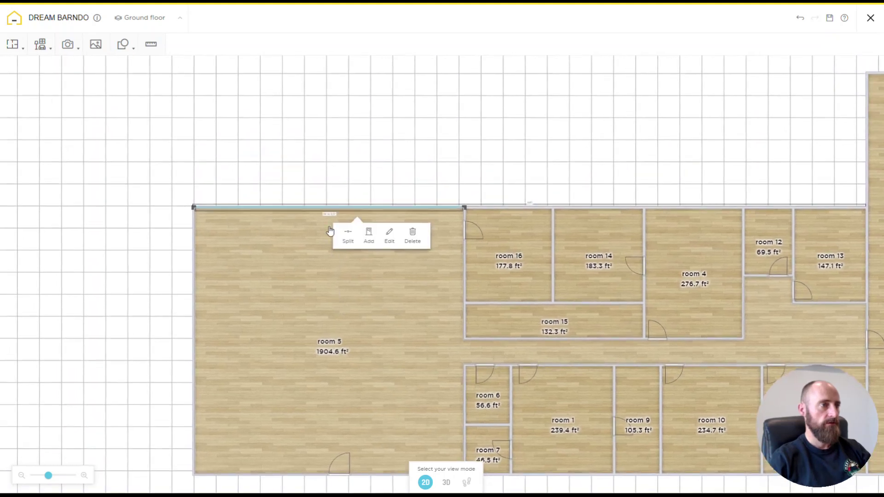
scroll(329, 230, up, 1)
scroll(290, 208, up, 2)
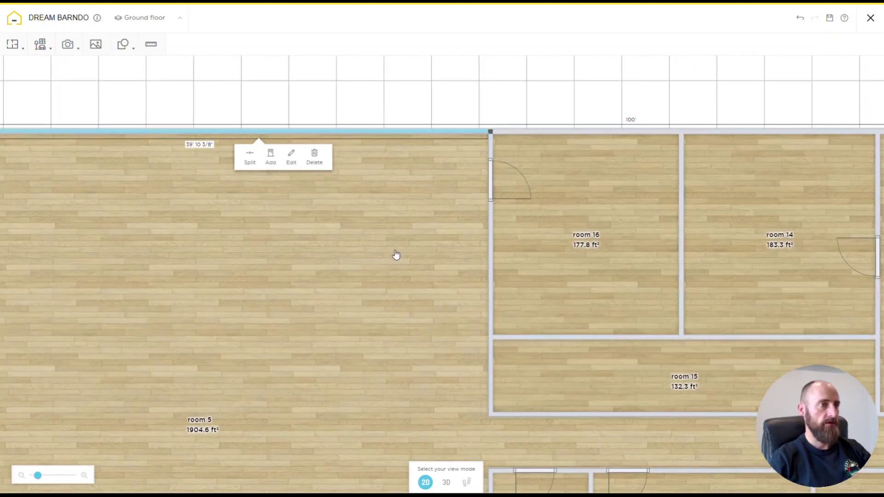
drag(435, 197, 560, 178)
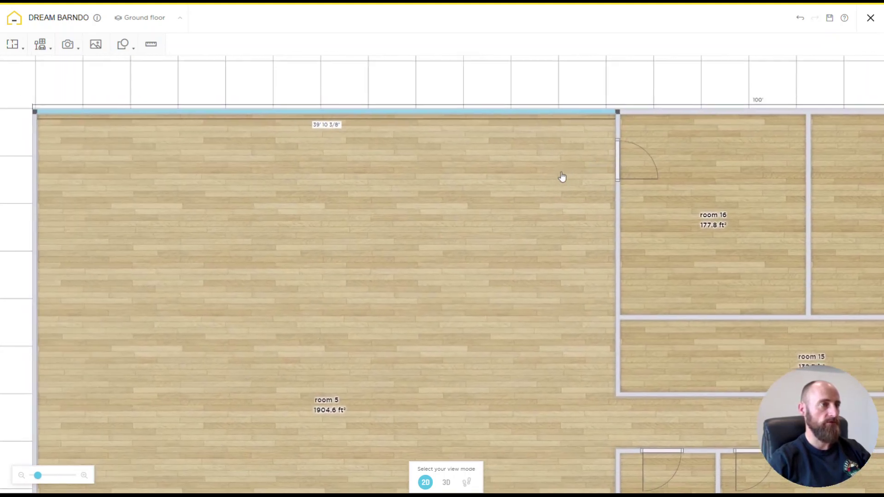
click(325, 126)
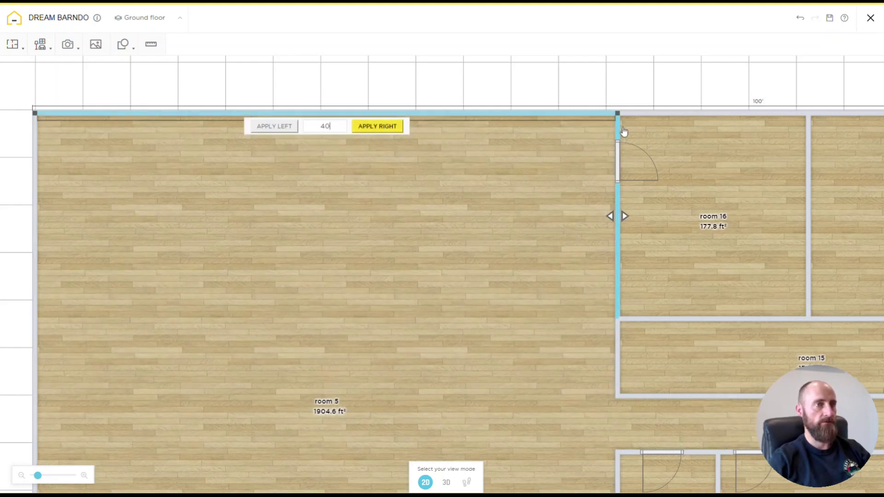
click(394, 127)
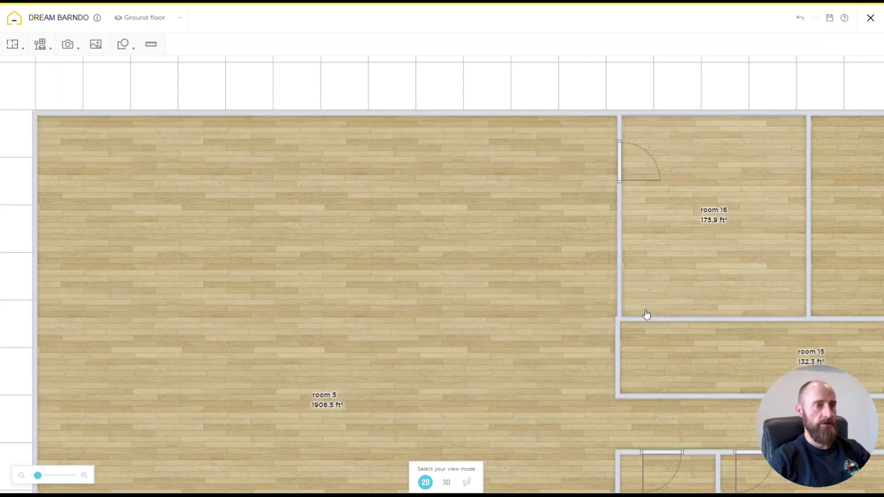
Line up the offset walls left of rooms 15, 6 and 7 with the walls above them
click(618, 338)
scroll(665, 322, up, 5)
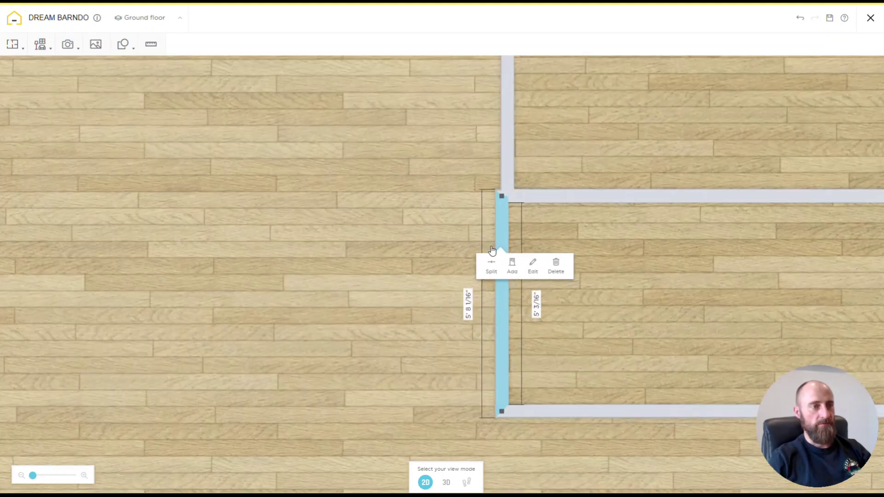
drag(501, 229, 507, 230)
scroll(509, 221, down, 2)
scroll(512, 201, down, 4)
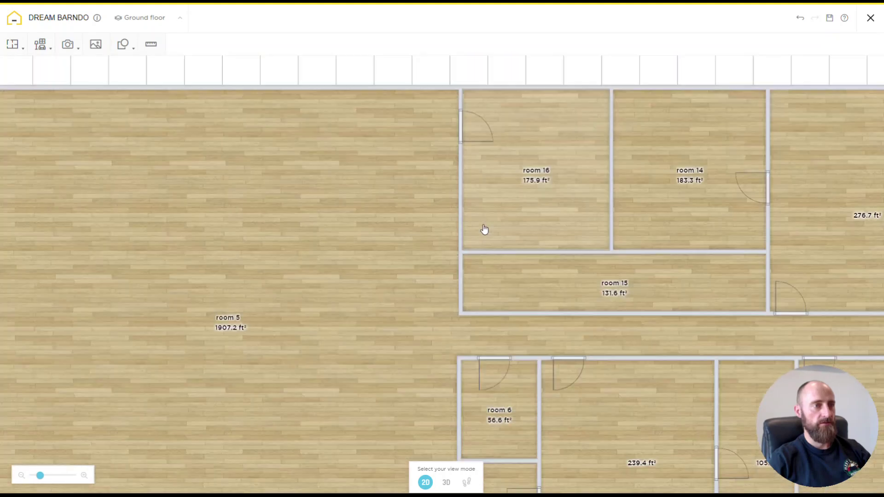
drag(497, 341, 497, 195)
click(458, 242)
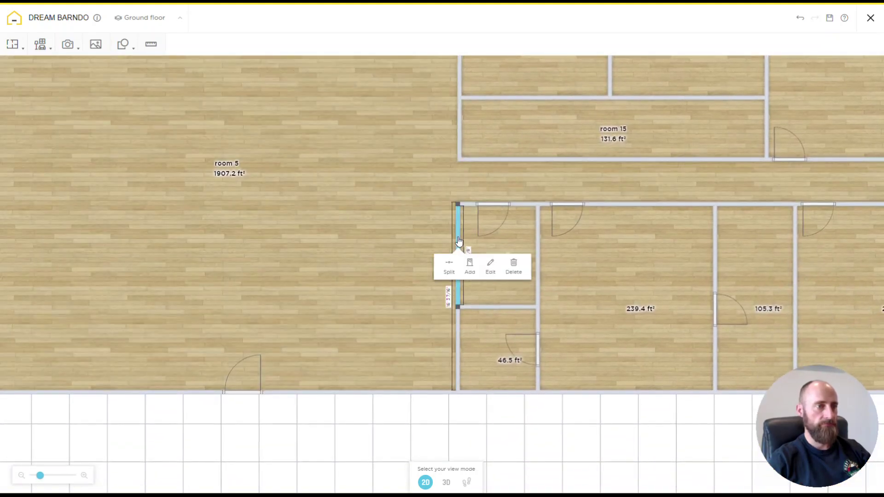
drag(460, 233, 462, 233)
click(459, 327)
drag(459, 327, 462, 325)
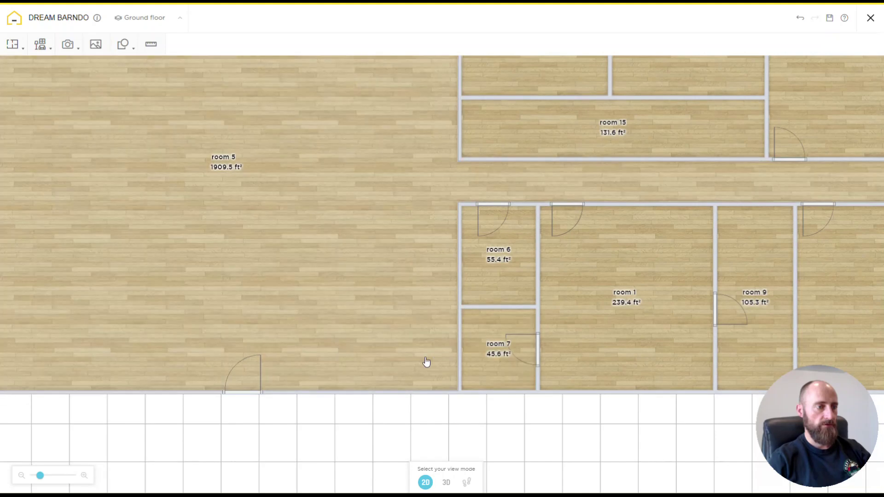
Select room 5's bottom wall and recentre the whole ground-floor plan
click(399, 392)
scroll(358, 231, down, 3)
drag(348, 170, 355, 189)
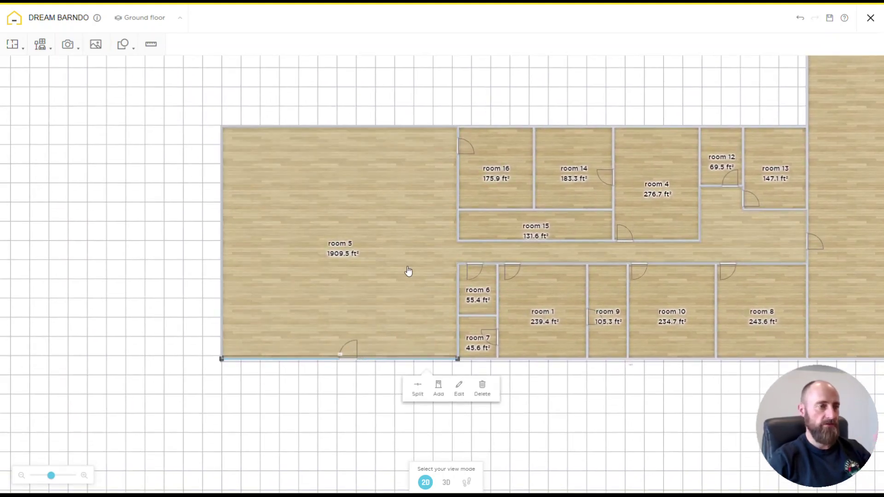
scroll(408, 271, up, 3)
scroll(430, 209, down, 2)
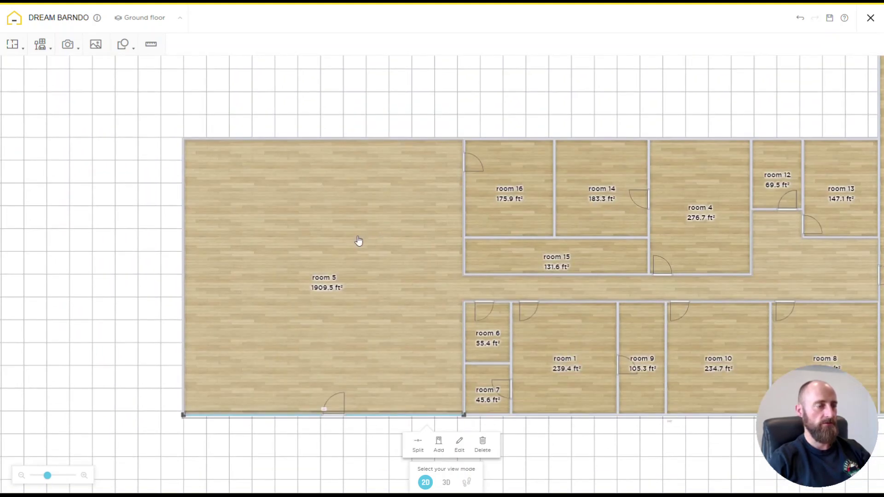
drag(416, 314, 363, 266)
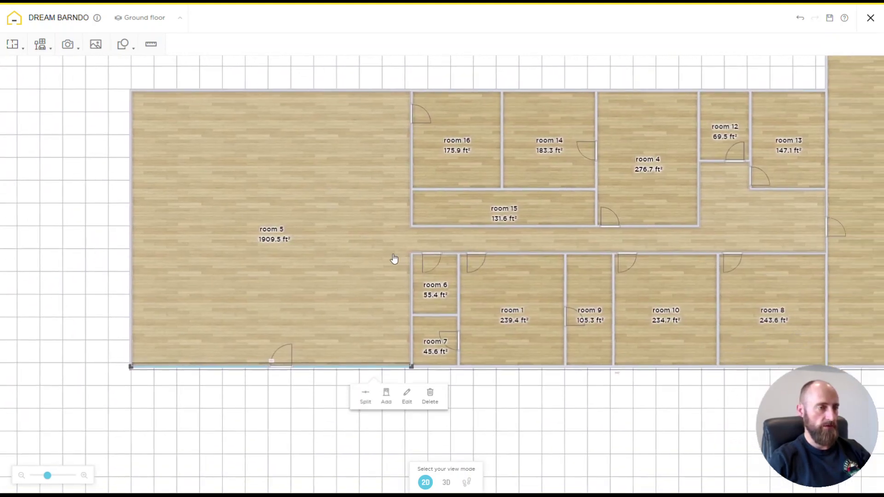
On the First Floor, draw a new wall down from room 2's top wall to split off room 3
click(150, 18)
click(155, 76)
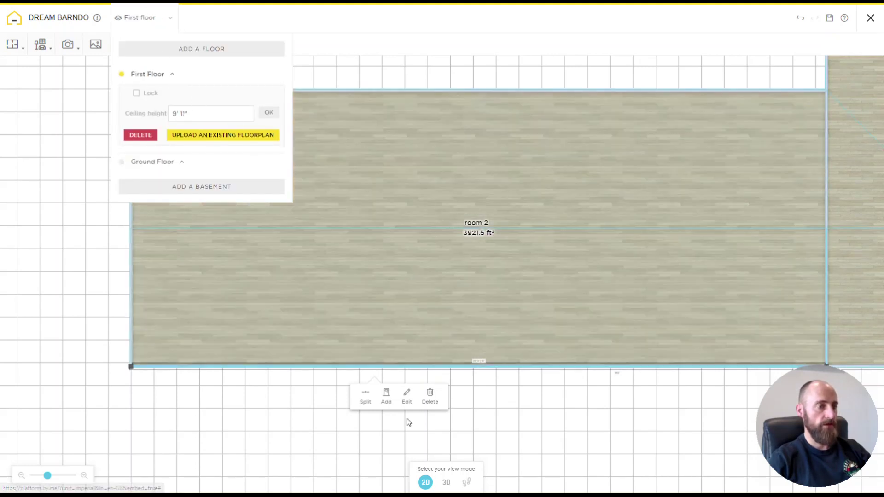
click(315, 435)
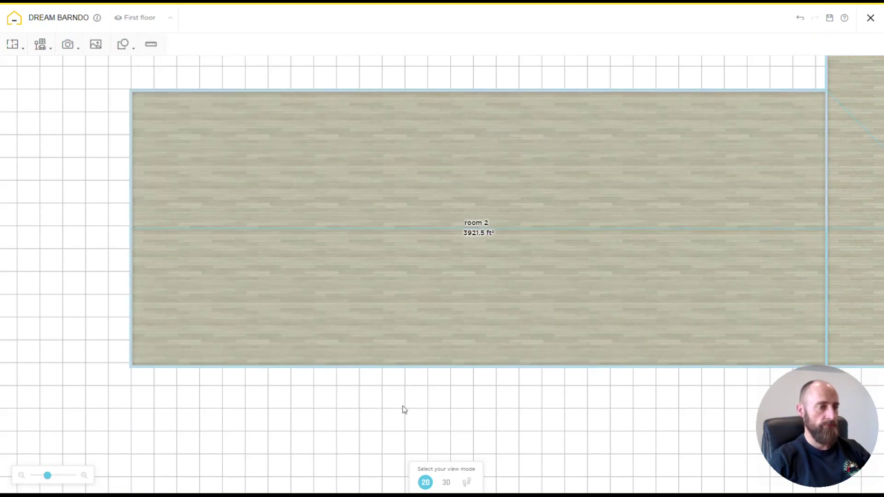
click(25, 48)
click(25, 50)
click(24, 52)
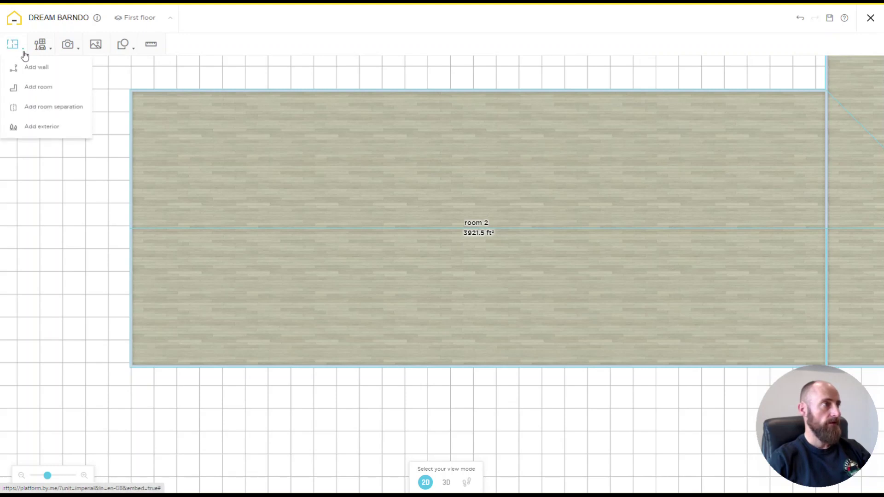
click(29, 69)
click(366, 92)
click(367, 366)
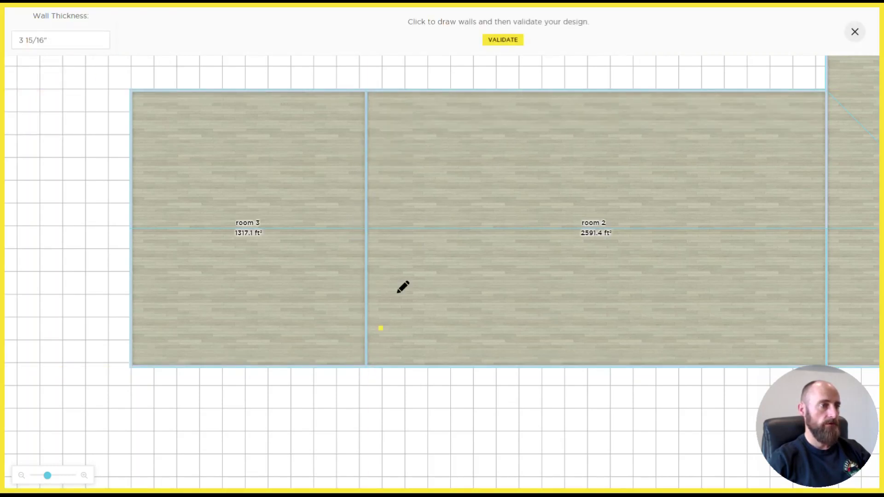
click(514, 40)
Set room 3's top wall to 40, shifting the divider right, and open room 3's properties
click(291, 91)
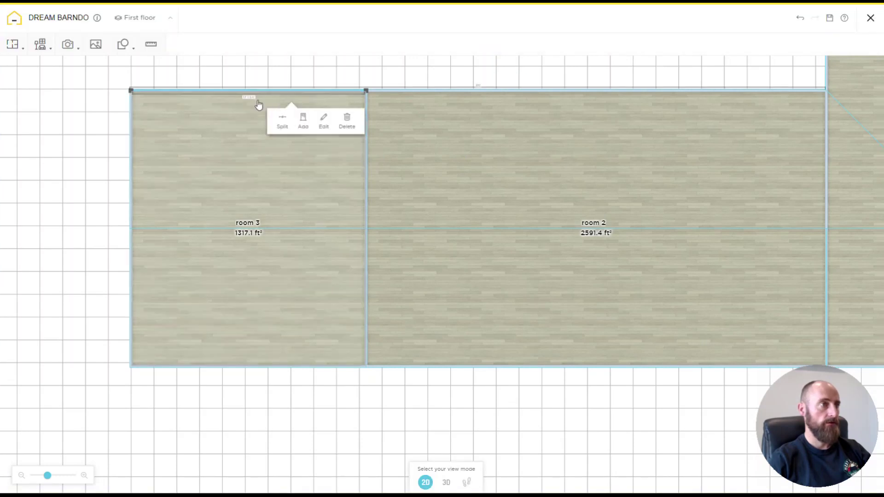
click(251, 98)
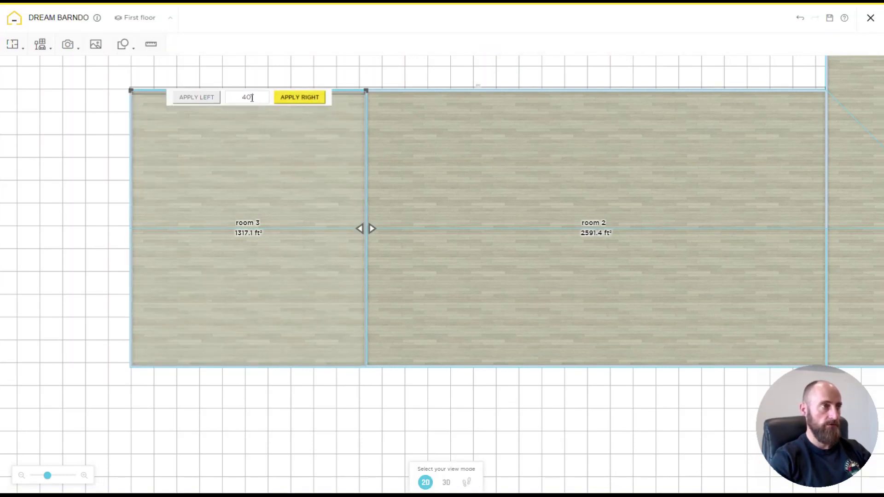
click(301, 98)
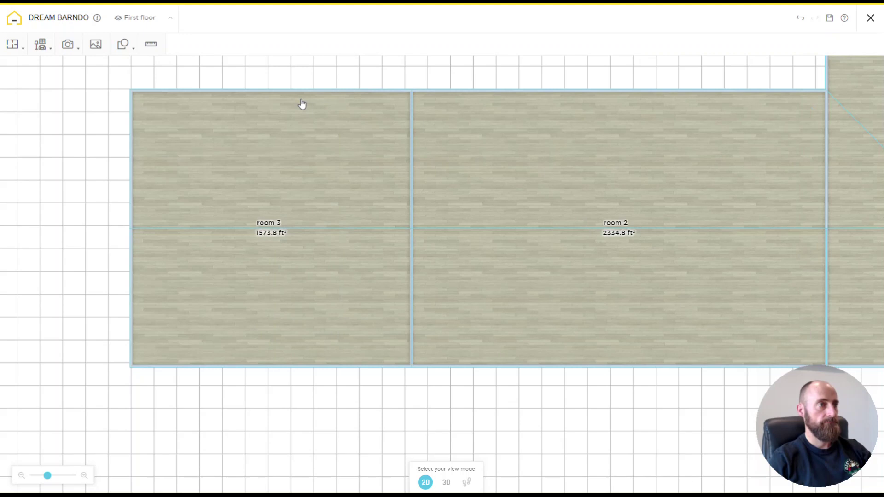
click(345, 208)
click(336, 233)
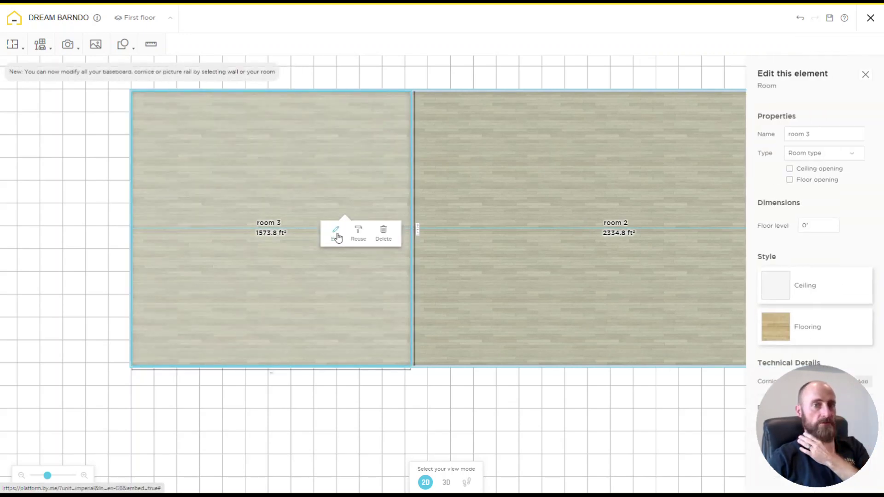
Make room 3 a floor opening and view it in 3D
click(790, 180)
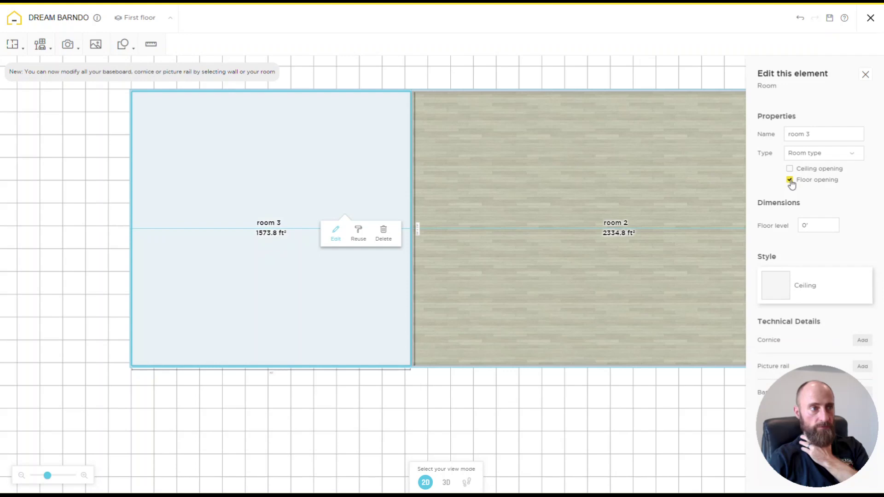
click(446, 482)
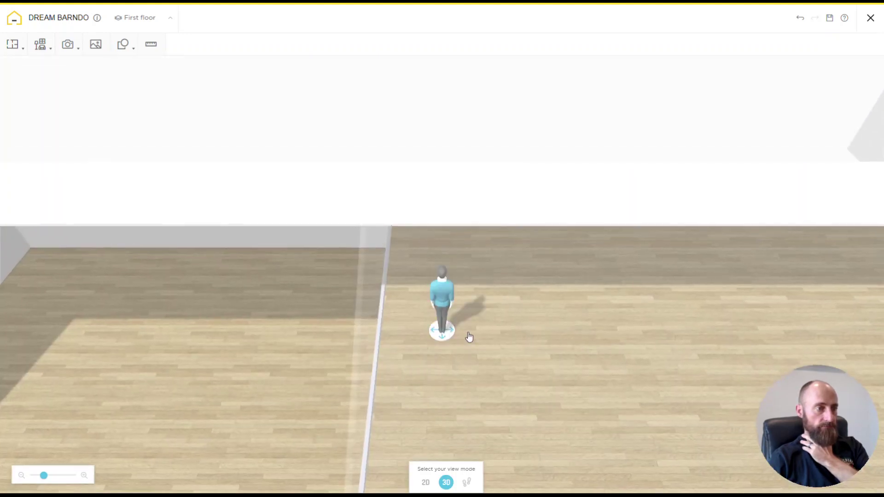
drag(469, 338, 286, 345)
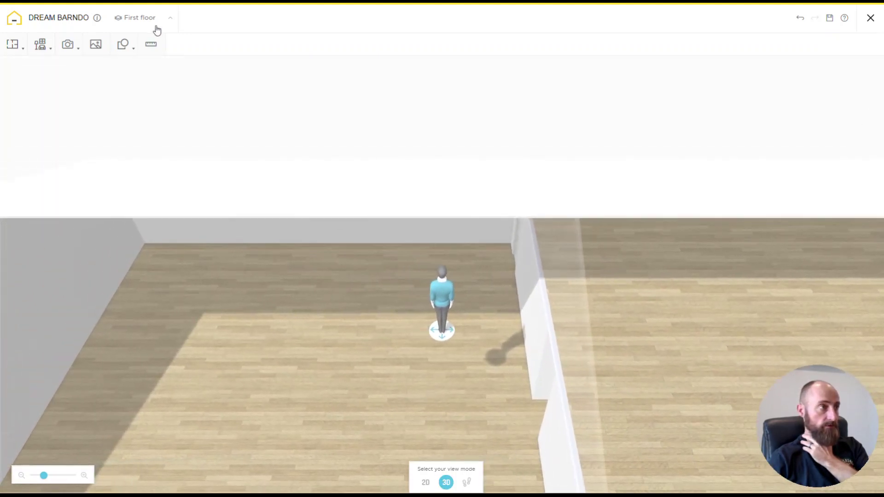
Switch the 3D view to the Ground Floor and look around the great room and hallway at eye level
click(155, 24)
click(151, 164)
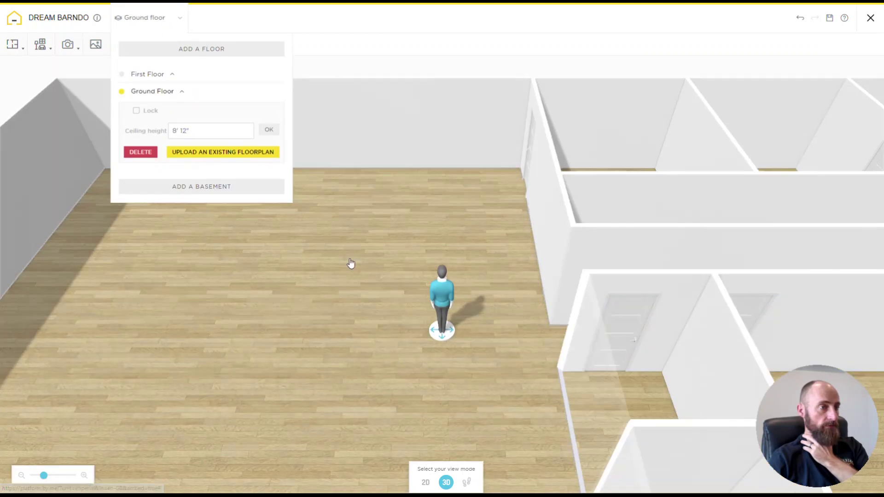
click(384, 315)
drag(383, 314, 435, 296)
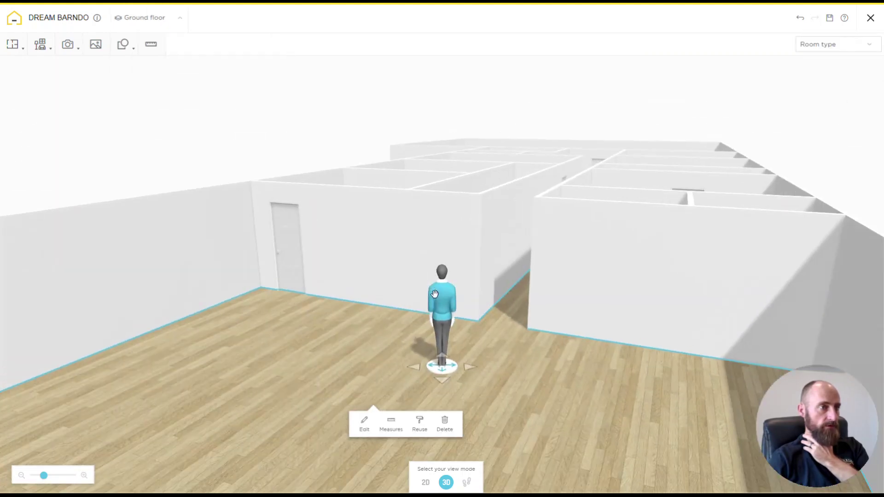
scroll(435, 297, up, 5)
drag(475, 317, 583, 319)
click(585, 319)
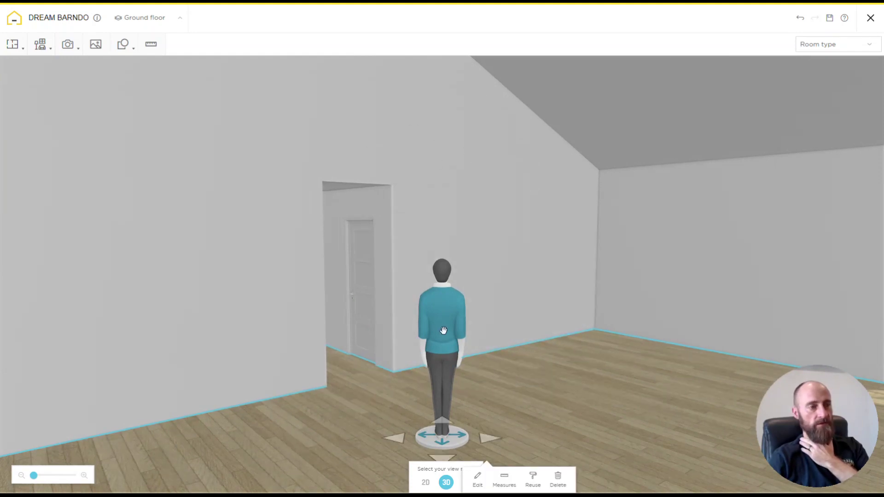
drag(443, 331, 600, 341)
drag(429, 357, 497, 335)
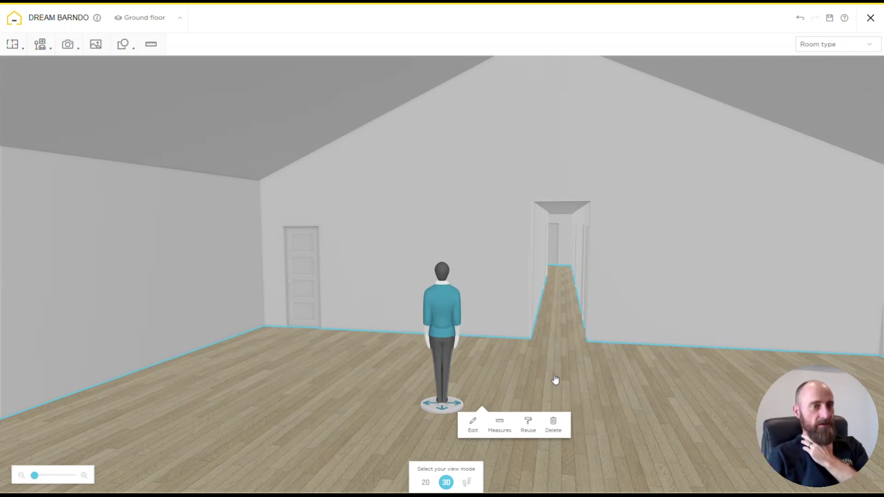
drag(557, 377, 395, 324)
scroll(586, 375, up, 3)
Replace room 5's light hardwood flooring with the dark grey Vinyl flooring
drag(355, 384, 496, 390)
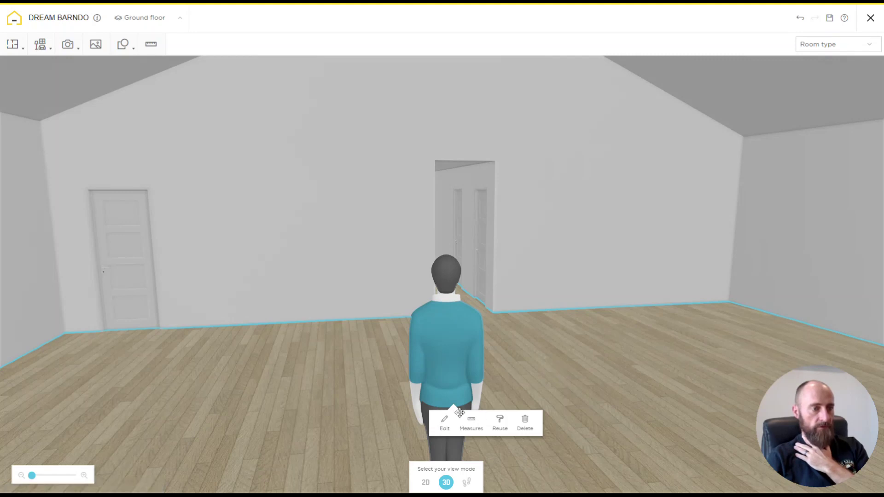
click(446, 419)
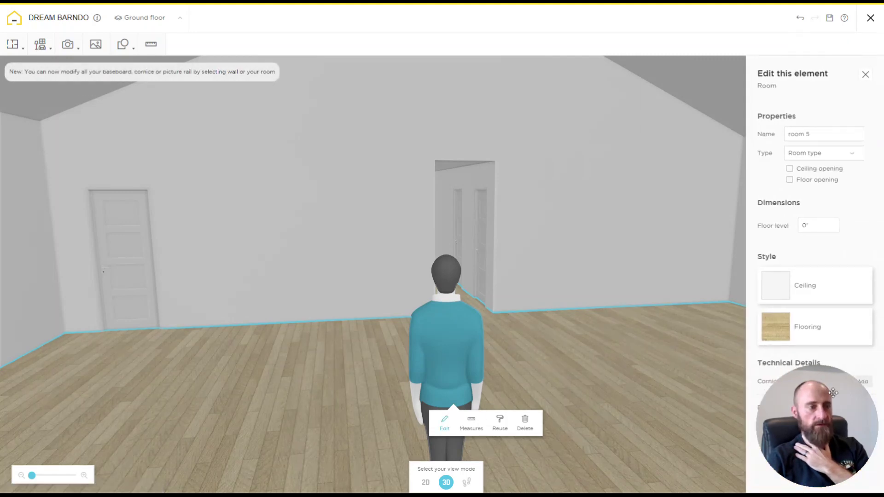
click(818, 325)
click(811, 121)
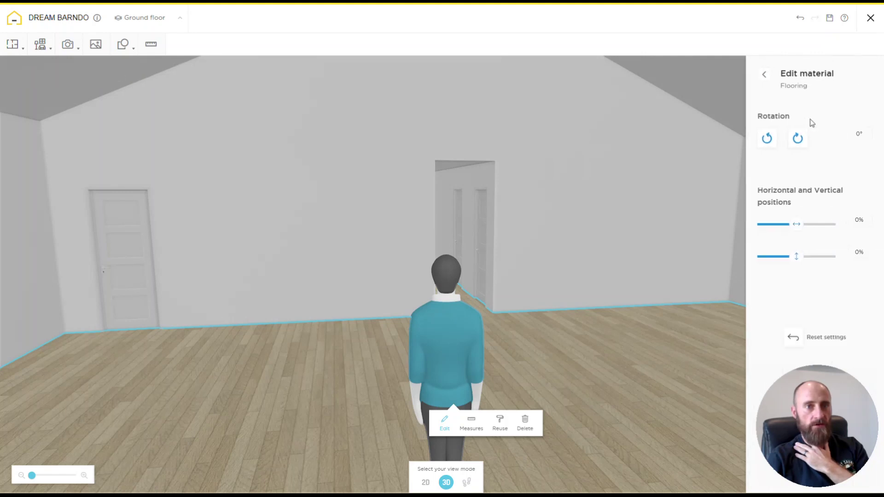
click(764, 75)
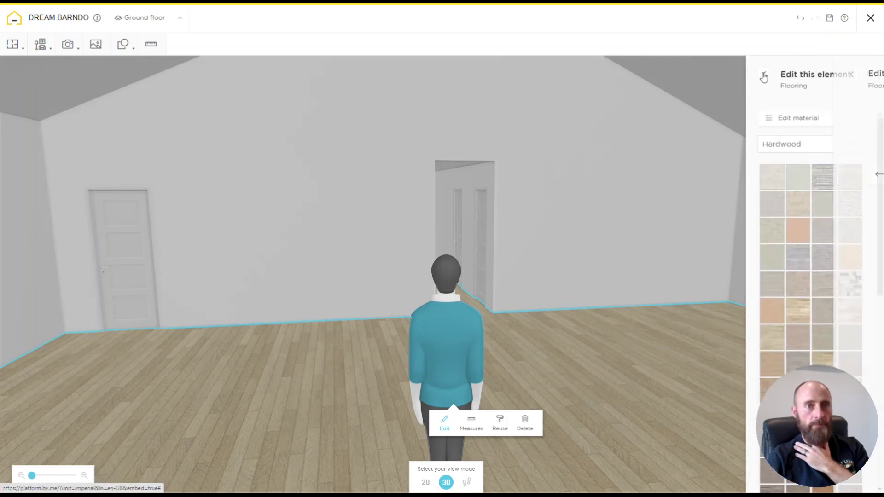
click(816, 148)
click(785, 176)
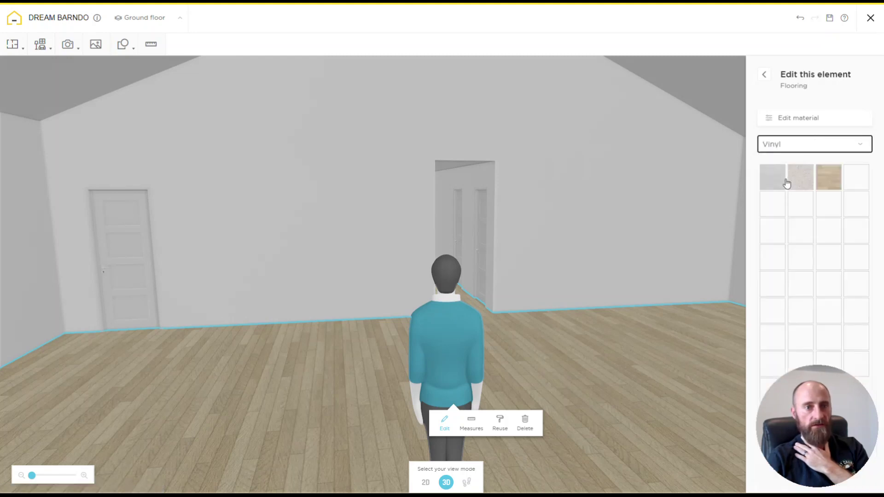
click(800, 315)
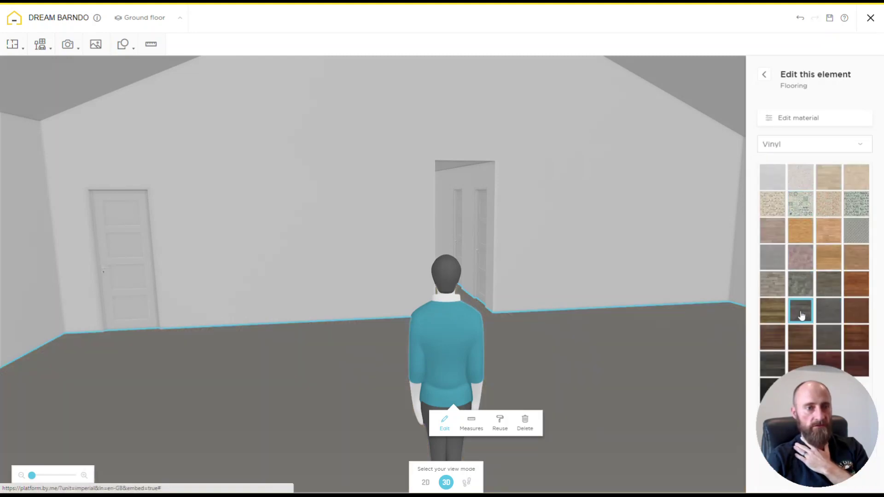
drag(574, 363, 611, 353)
scroll(608, 354, down, 1)
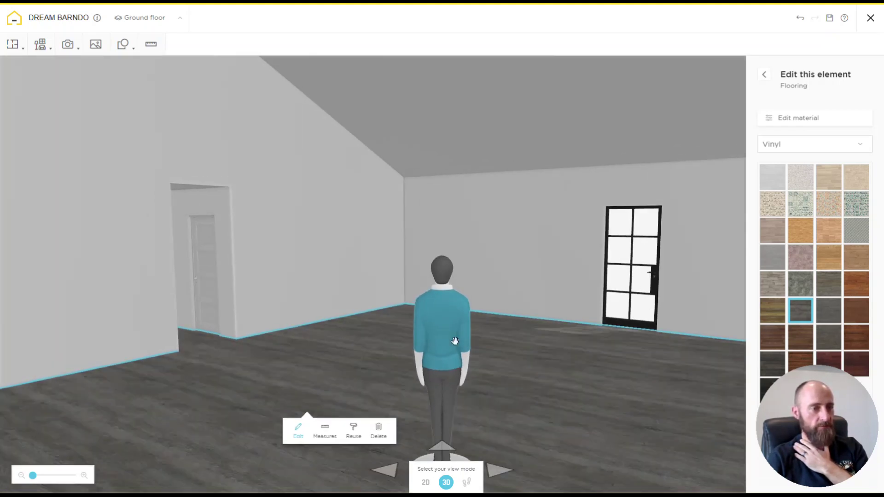
drag(454, 340, 486, 302)
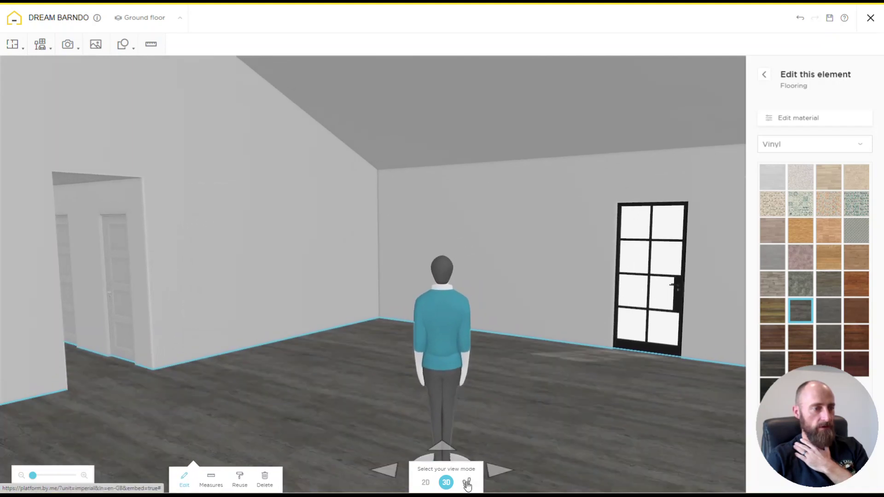
Walk in first person down the dark-vinyl hallway into the light-floored bedroom, then return to 2D
click(466, 485)
mouse_move(500, 355)
mouse_down()
mouse_move(351, 339)
mouse_move(449, 388)
mouse_move(312, 369)
mouse_move(511, 357)
mouse_up()
drag(576, 361, 202, 306)
click(422, 264)
click(470, 284)
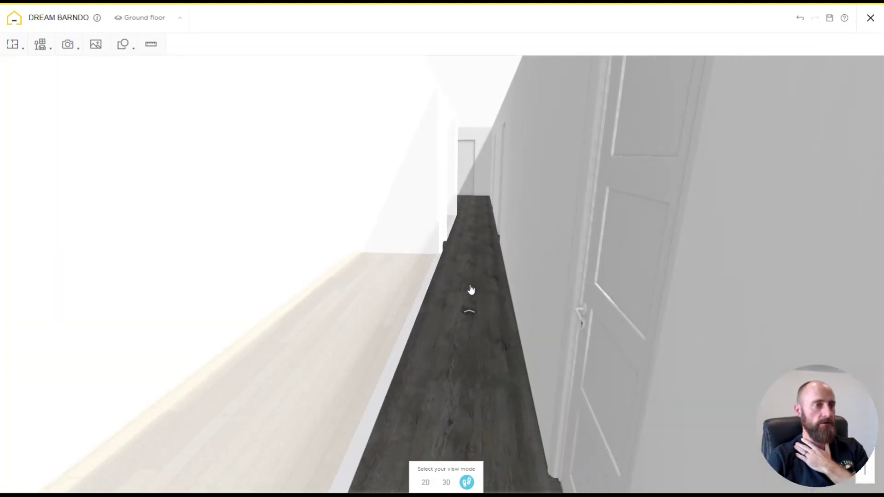
click(474, 293)
drag(211, 425, 268, 424)
click(269, 428)
click(376, 407)
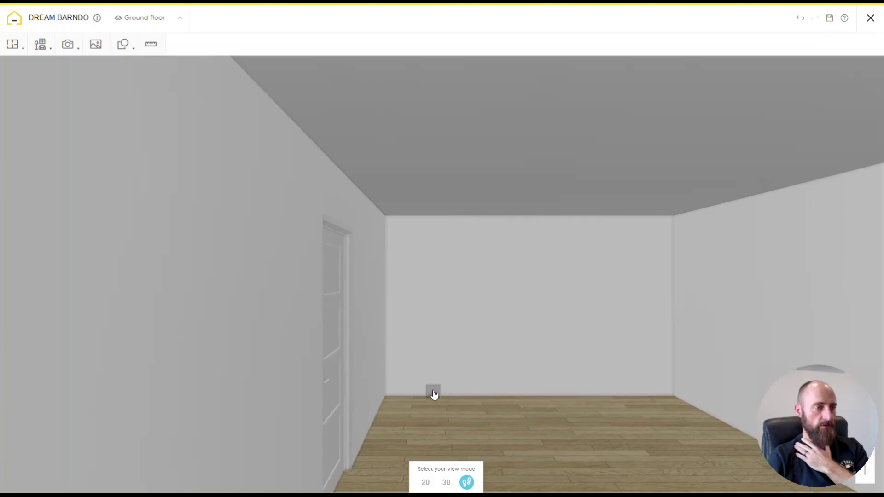
drag(435, 395, 312, 317)
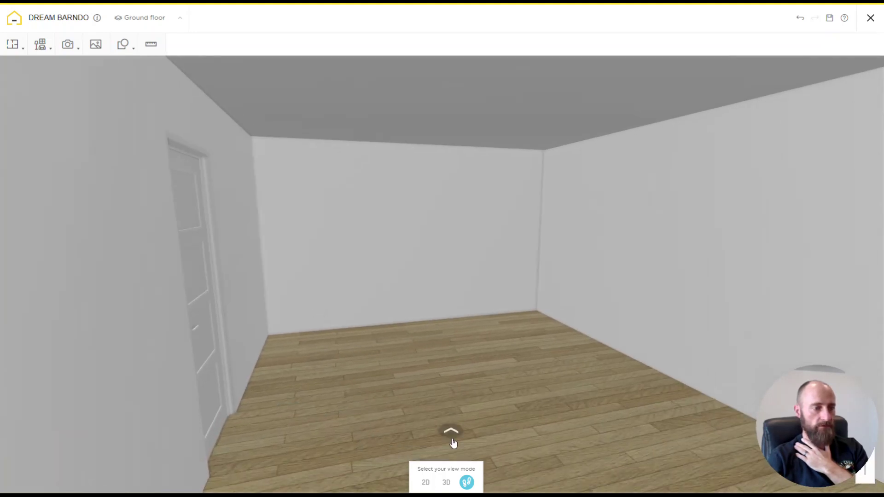
click(425, 483)
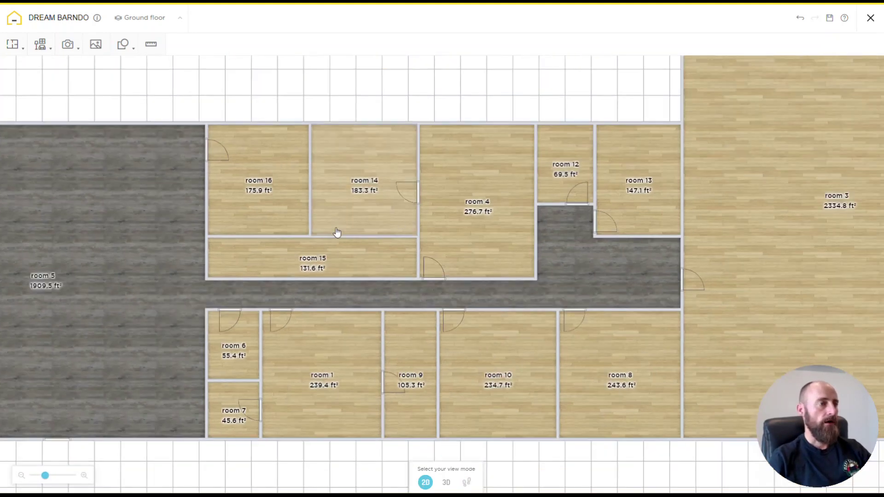
Check rooms 16, 4 and 5 and the wall between rooms 16 and 14 on the ground-floor plan
drag(144, 279, 241, 266)
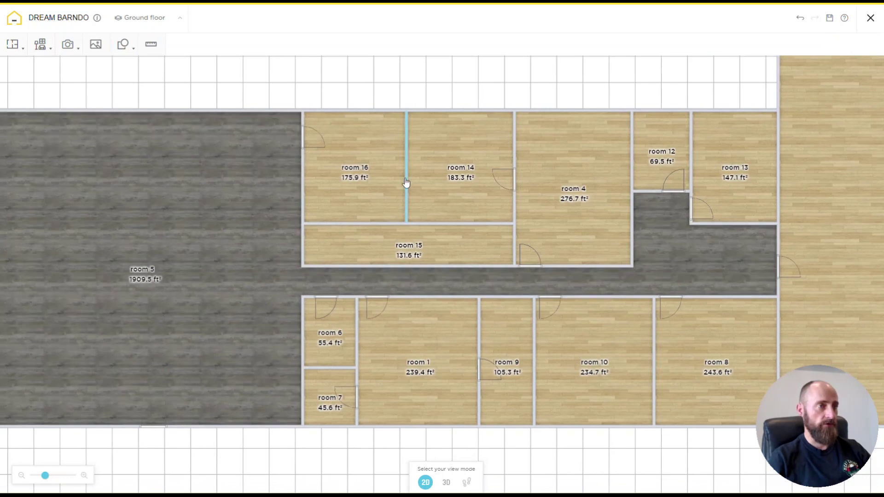
click(388, 191)
click(378, 215)
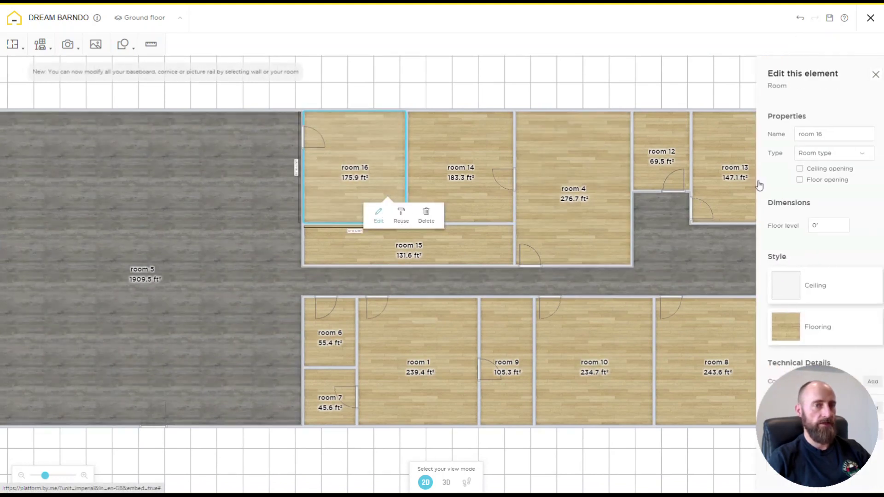
click(565, 235)
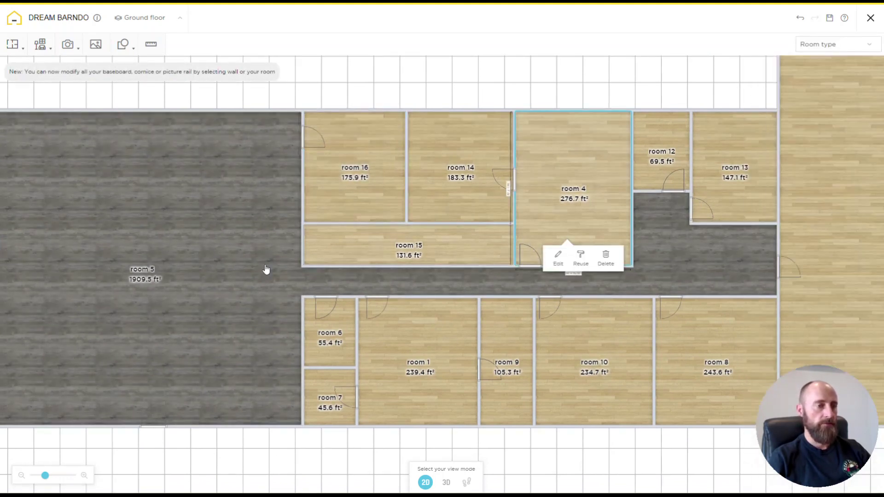
drag(216, 259, 259, 286)
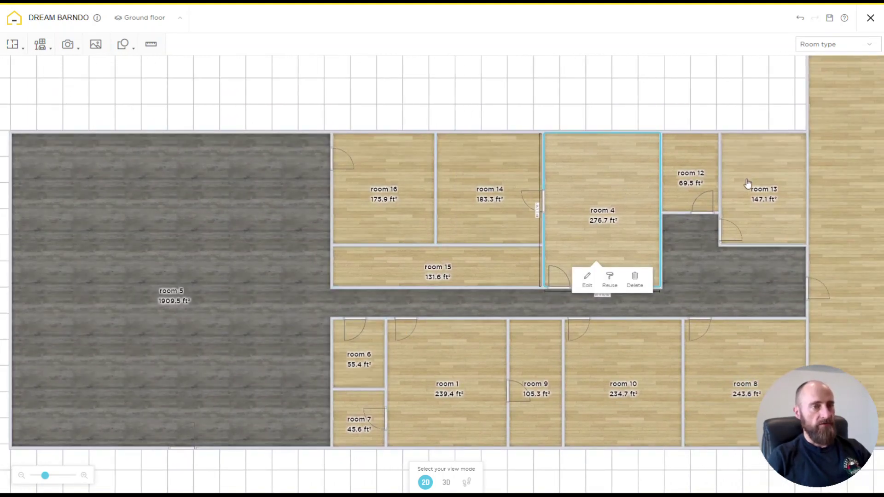
drag(639, 229, 659, 221)
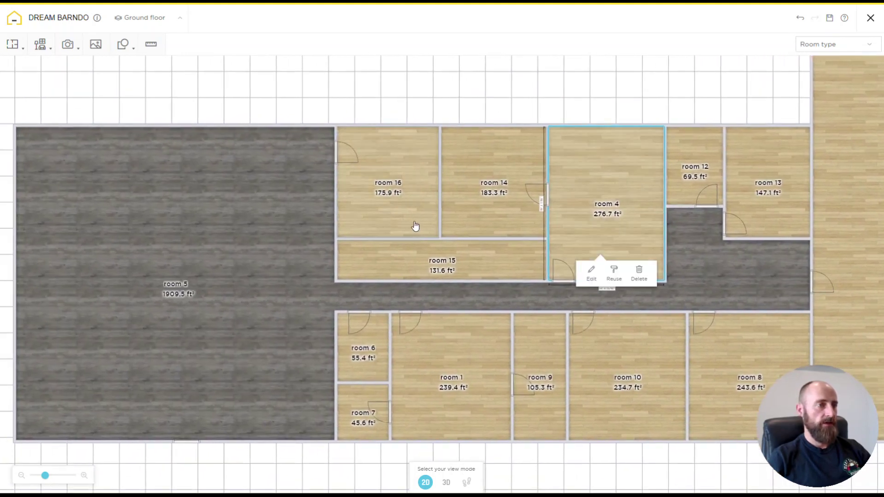
click(440, 182)
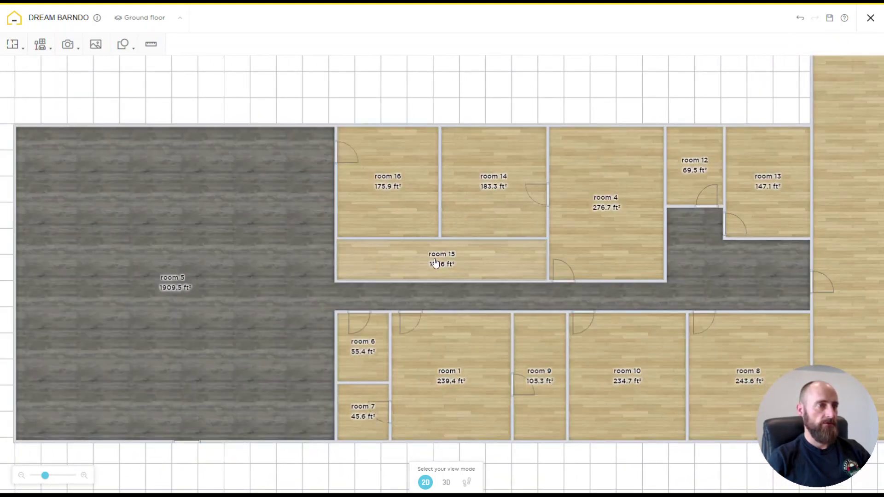
click(248, 246)
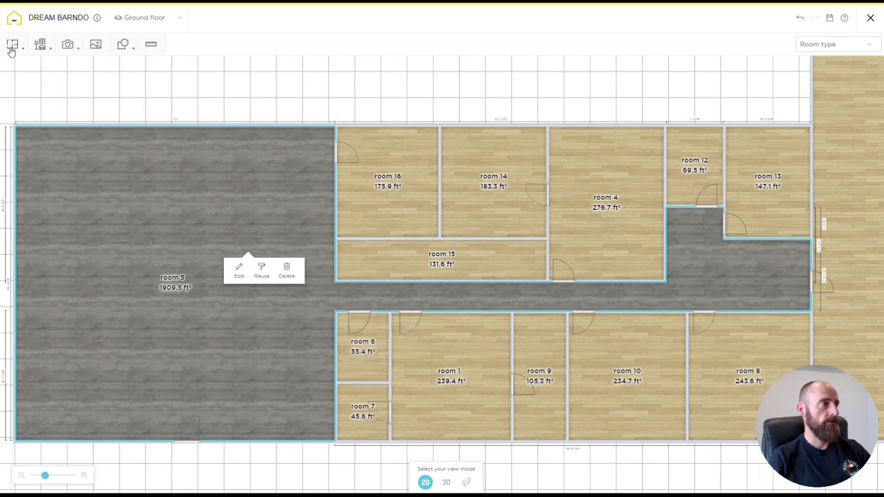
mouse_move(35, 46)
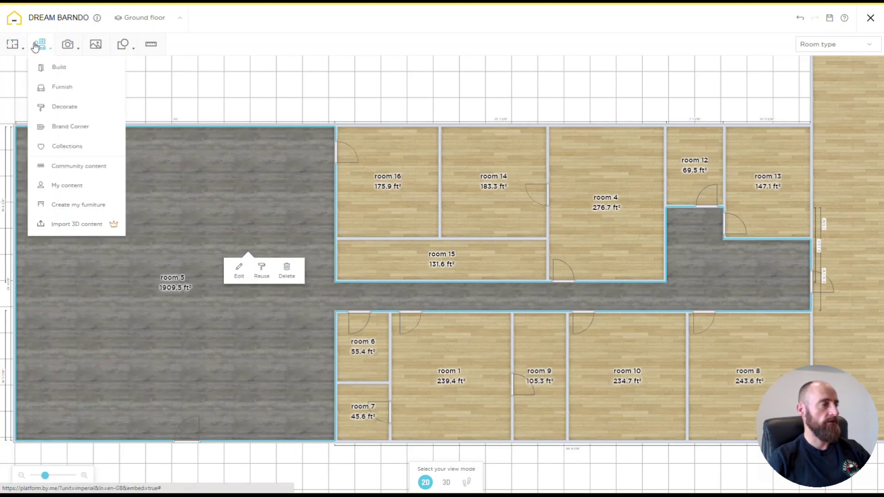
Browse Build › Windows › Simple windows down to the SOLEAL 65 sash windows
click(62, 68)
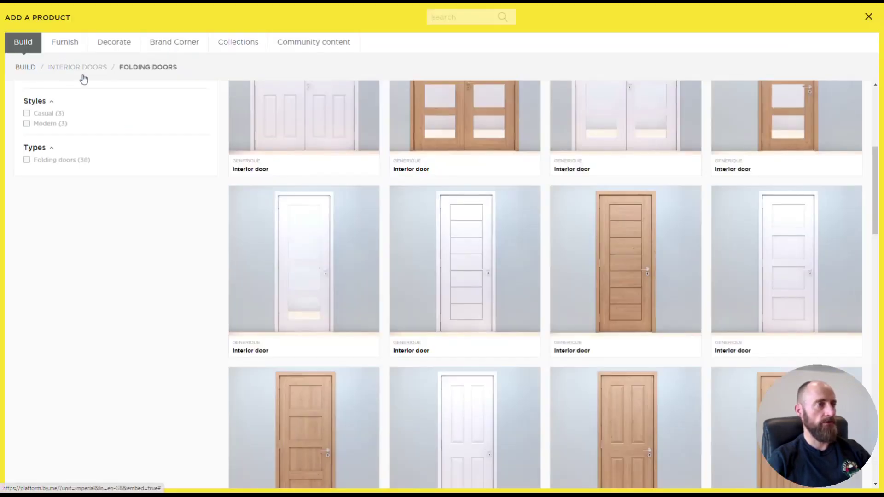
click(23, 68)
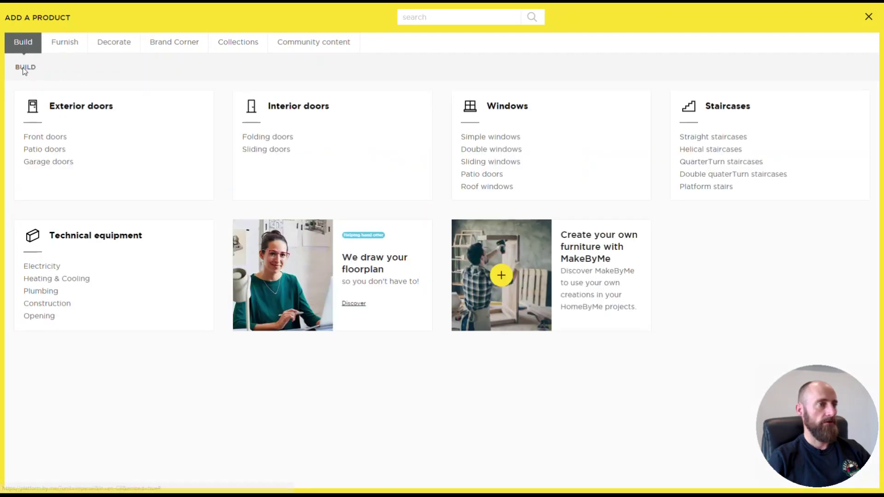
click(489, 139)
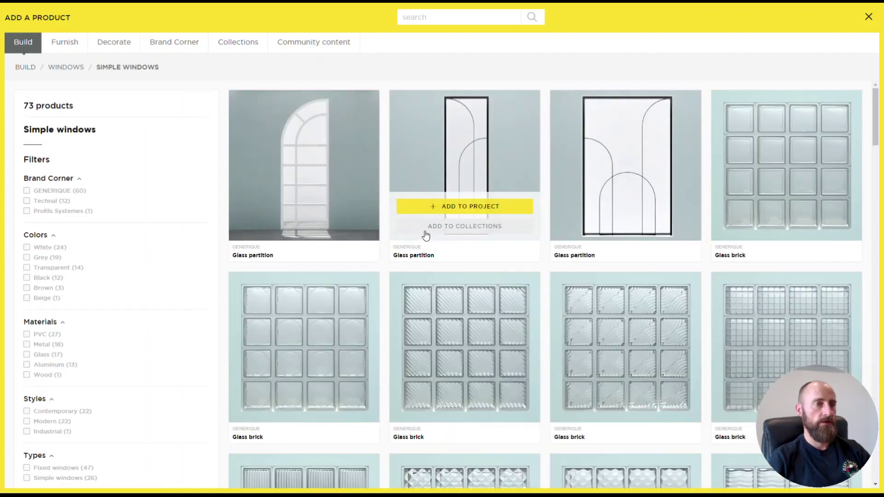
scroll(554, 229, down, 5)
scroll(554, 229, down, 10)
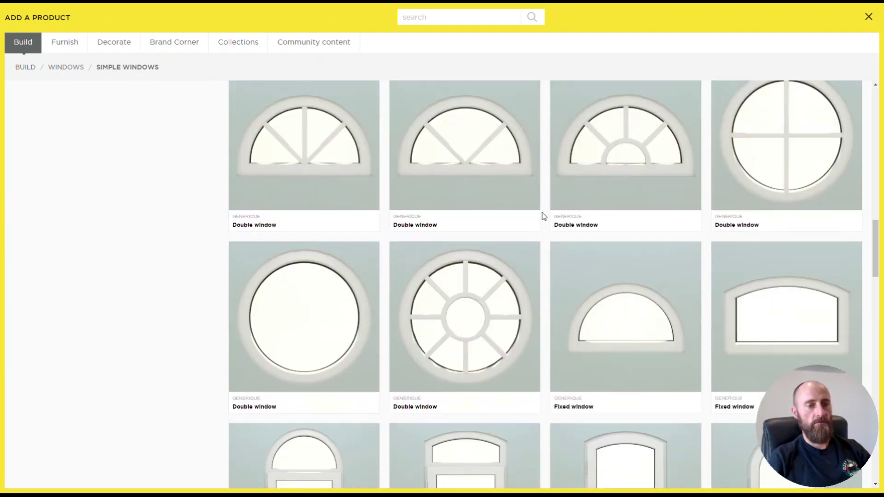
scroll(541, 215, down, 7)
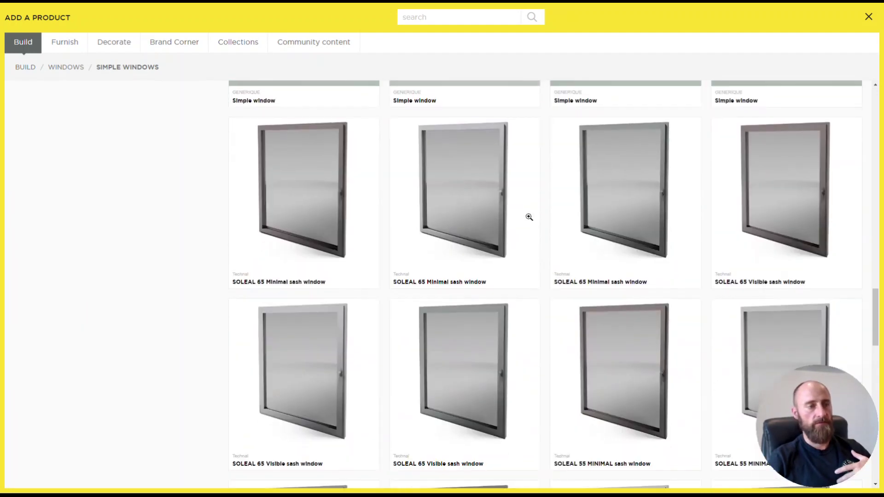
mouse_move(776, 196)
mouse_move(300, 205)
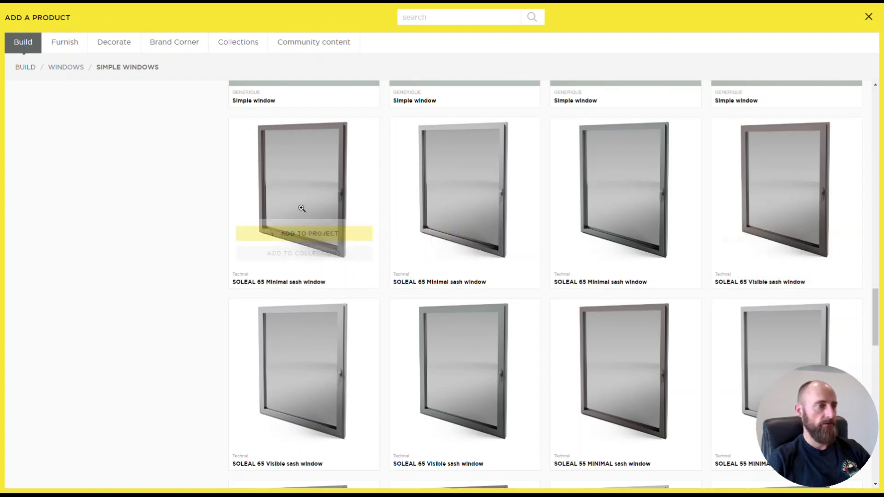
Place a SOLEAL 65 Minimal sash window on room 4's top wall and select it in 3D
click(318, 235)
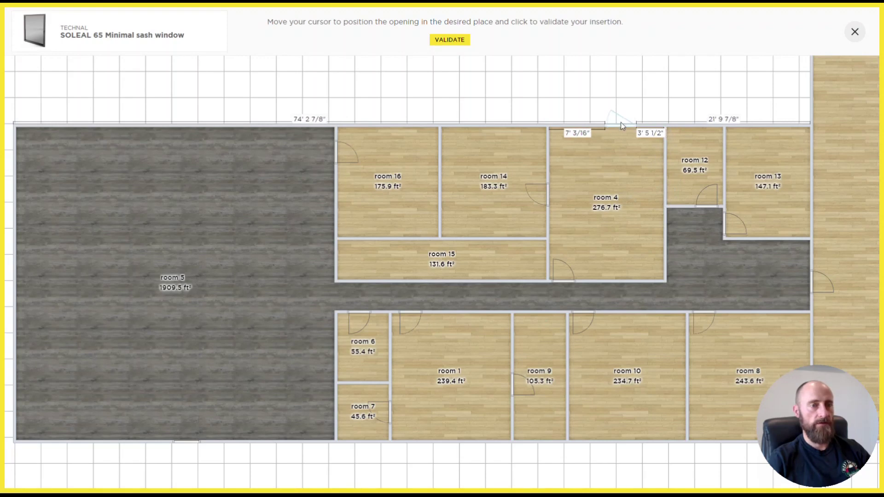
click(637, 121)
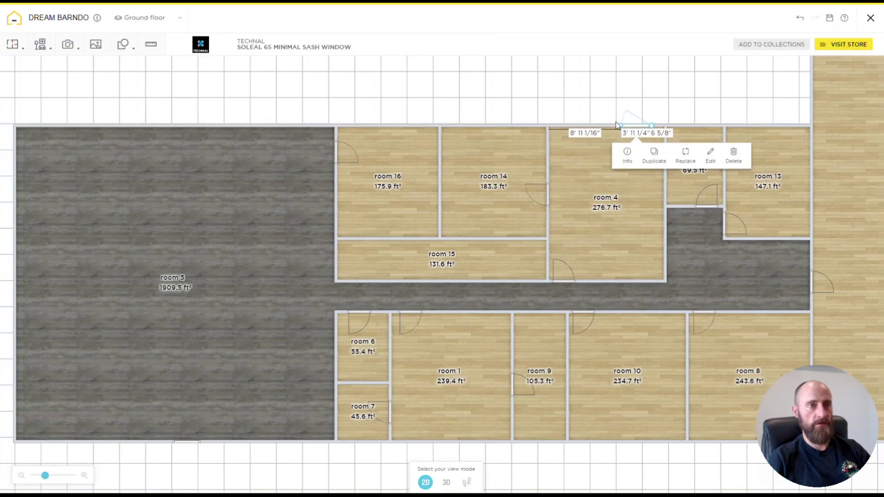
scroll(642, 138, up, 4)
scroll(488, 255, up, 3)
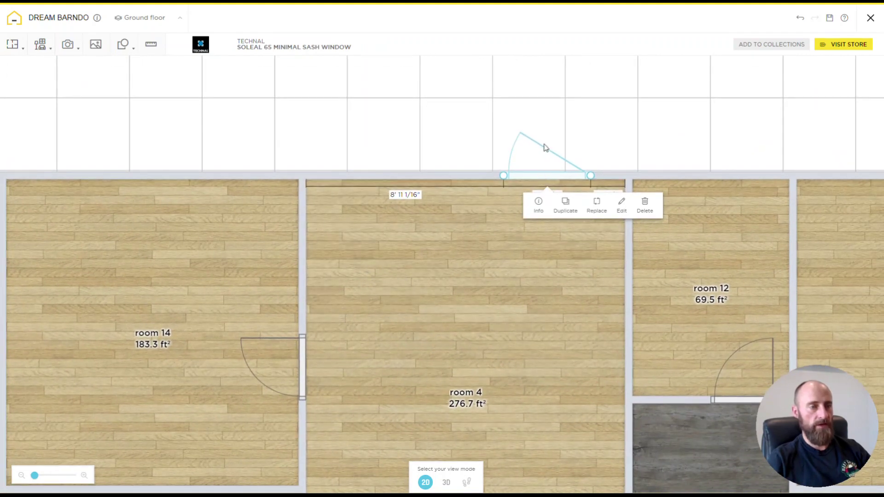
click(466, 482)
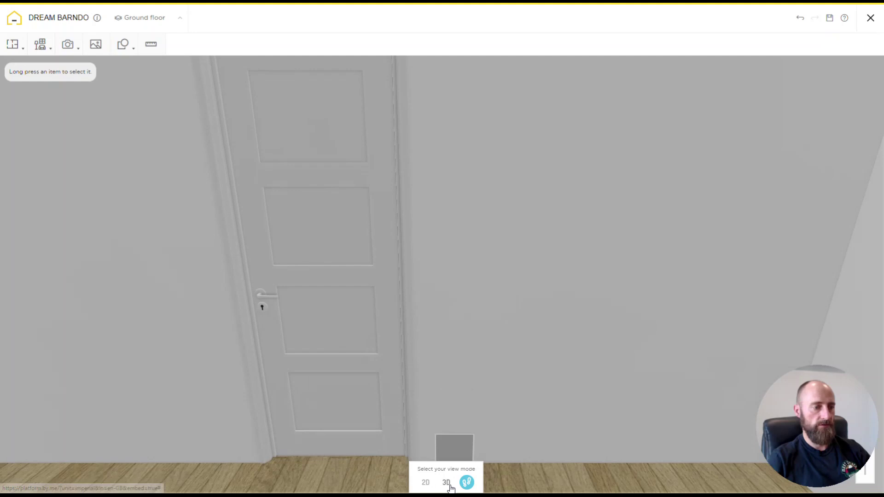
click(449, 486)
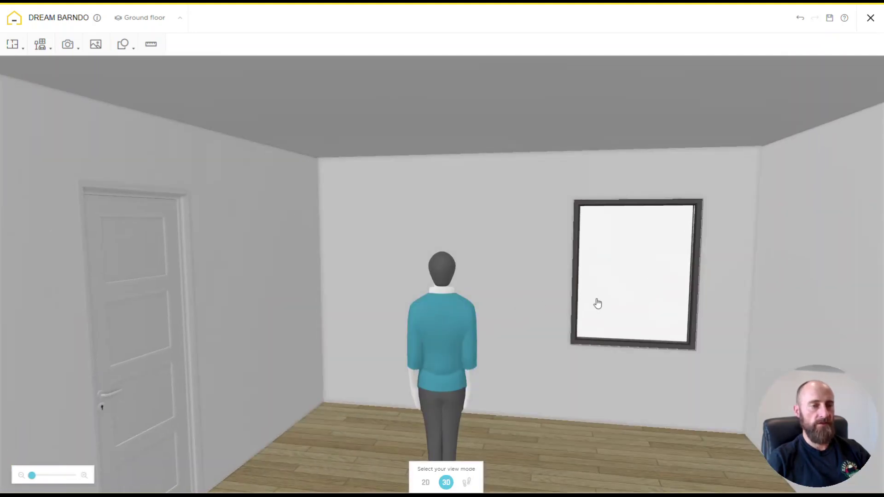
click(653, 268)
Size the sash window to 3' wide and 5' 6" tall, at 2' 6" from the floor
click(727, 295)
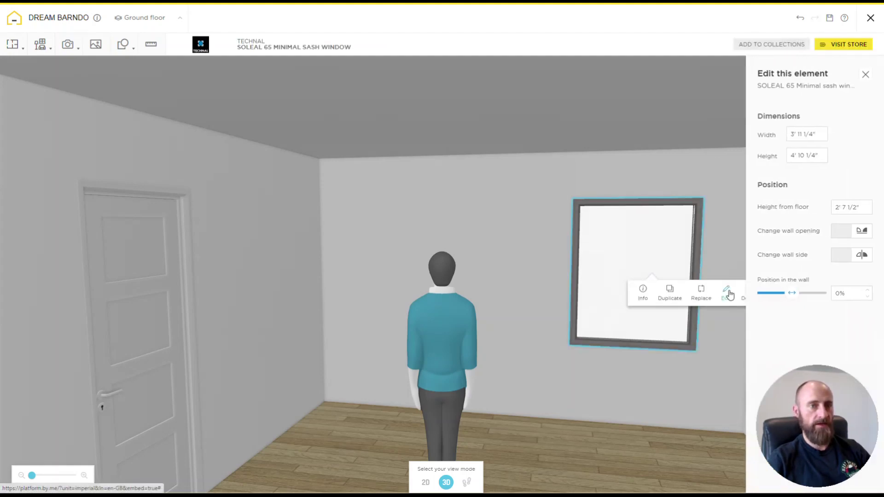
click(799, 132)
text(3)
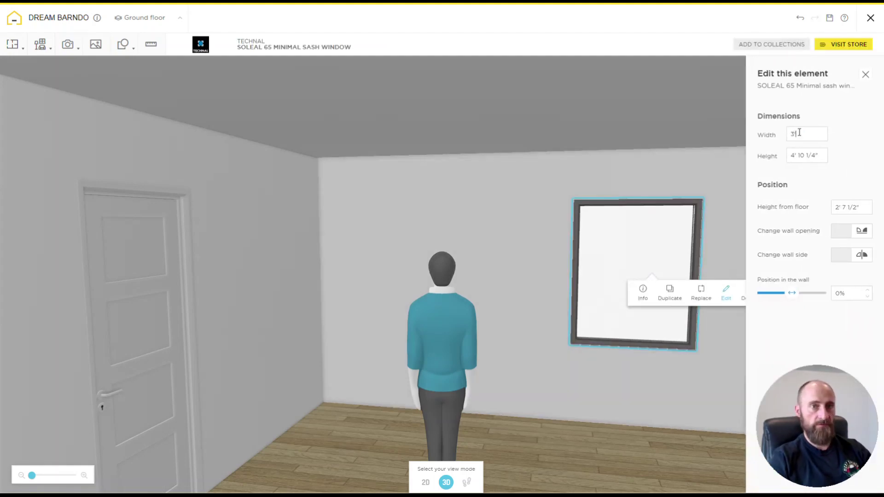
text(')
key(Tab)
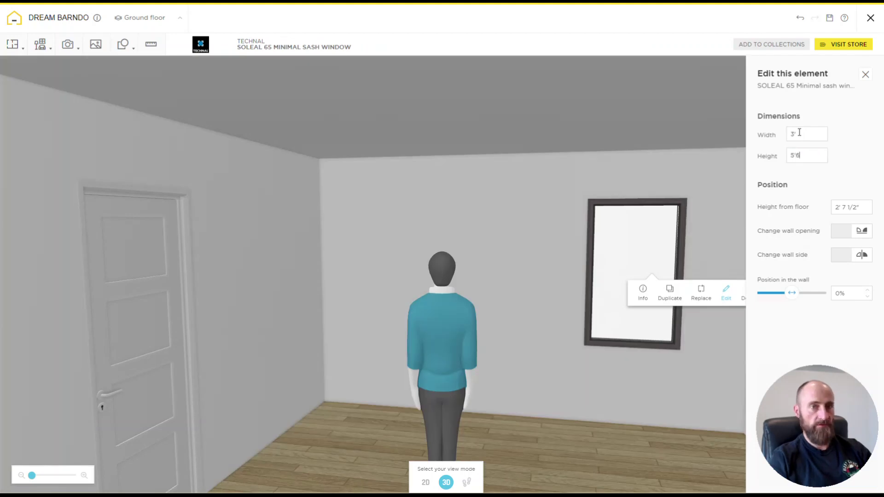
text(5'6)
key(Return)
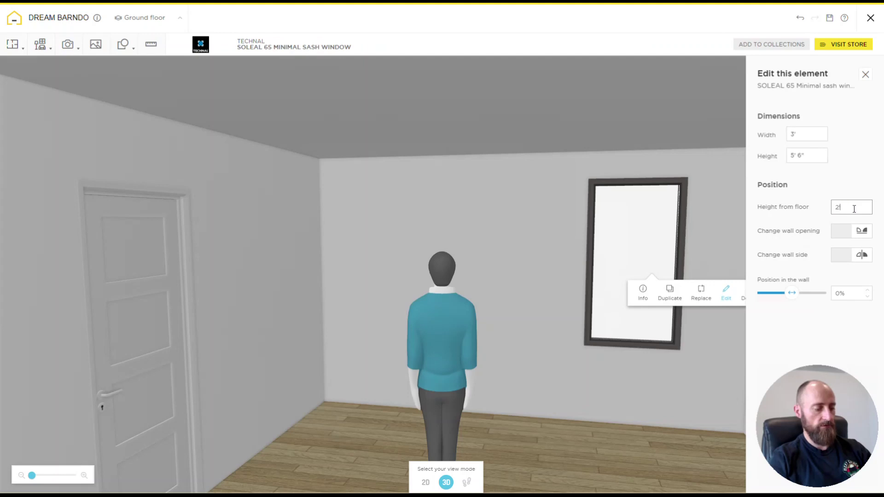
click(854, 208)
text(2'6")
key(Return)
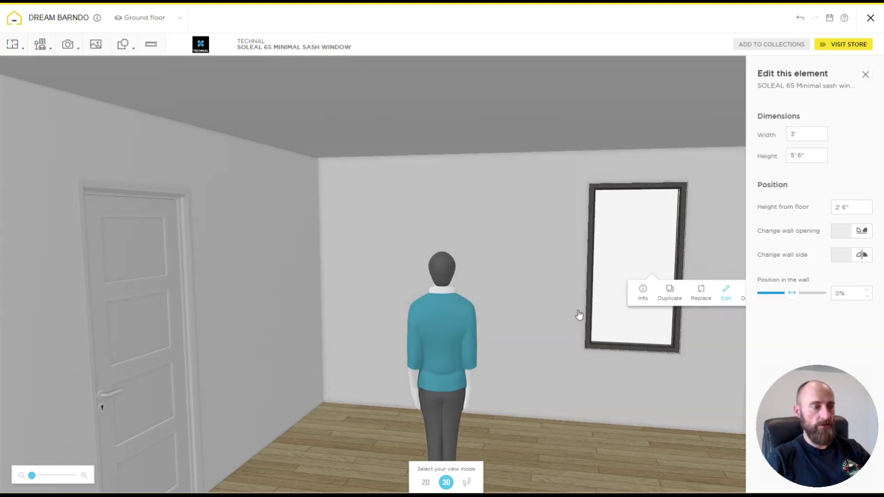
Duplicate the window into a side-by-side pair, then open the left window's settings in 2D
click(546, 264)
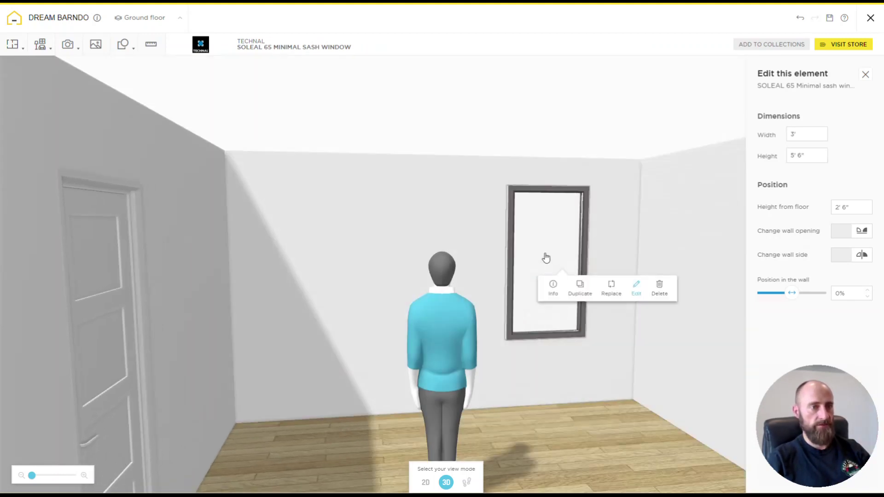
click(578, 289)
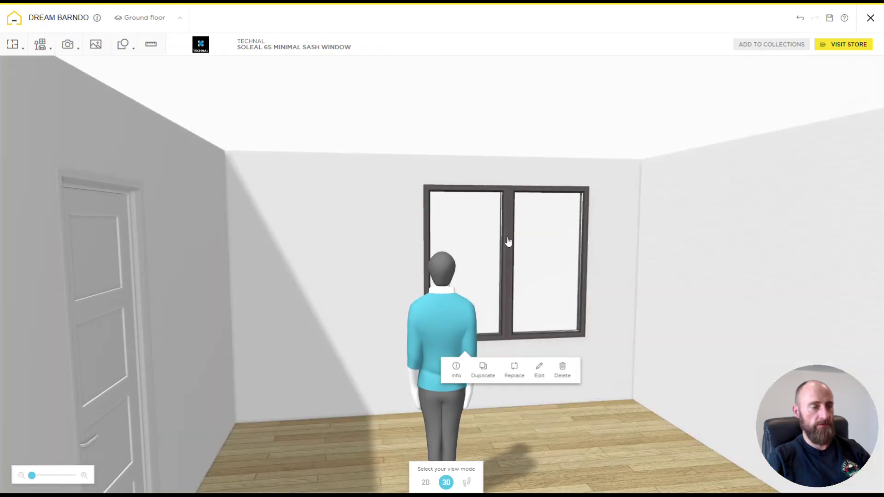
click(527, 253)
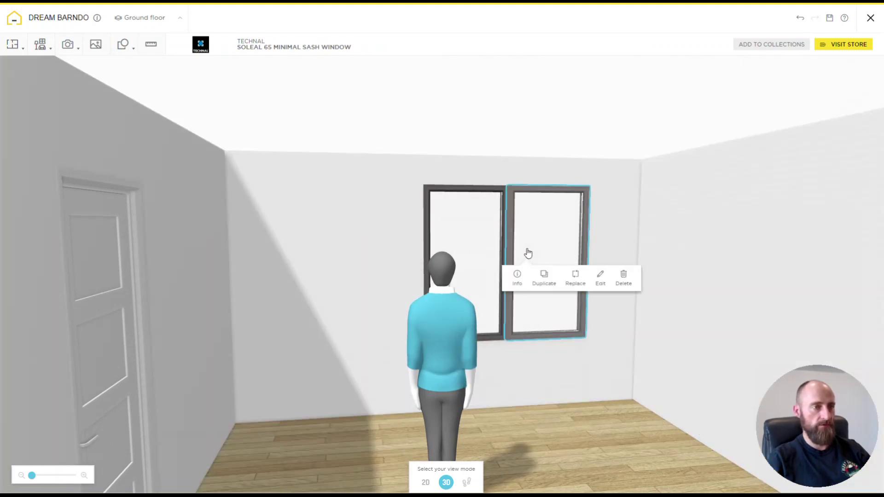
click(425, 482)
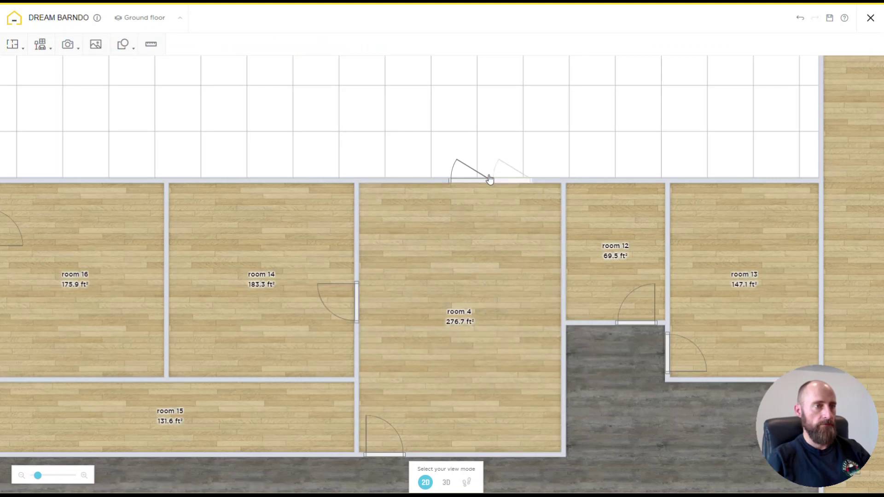
click(467, 180)
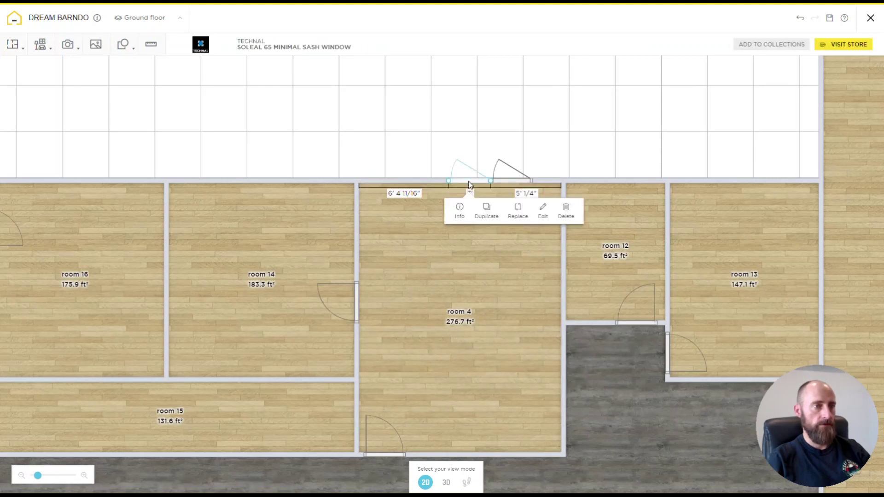
click(542, 211)
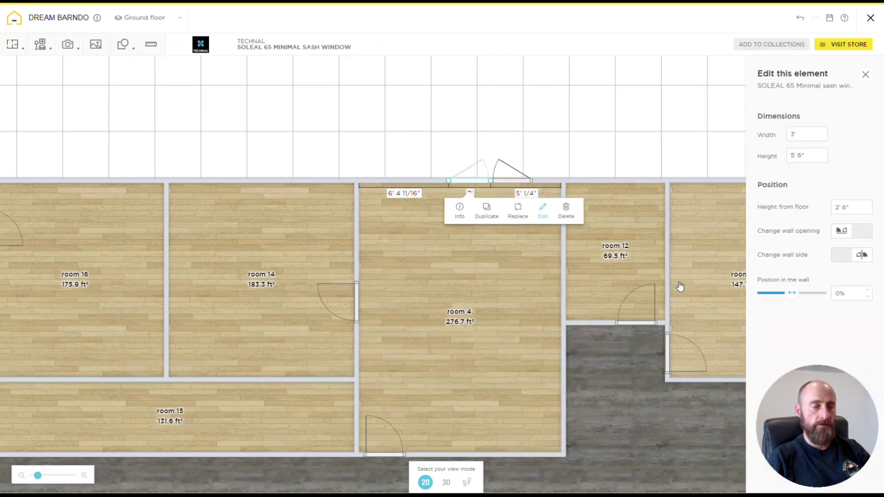
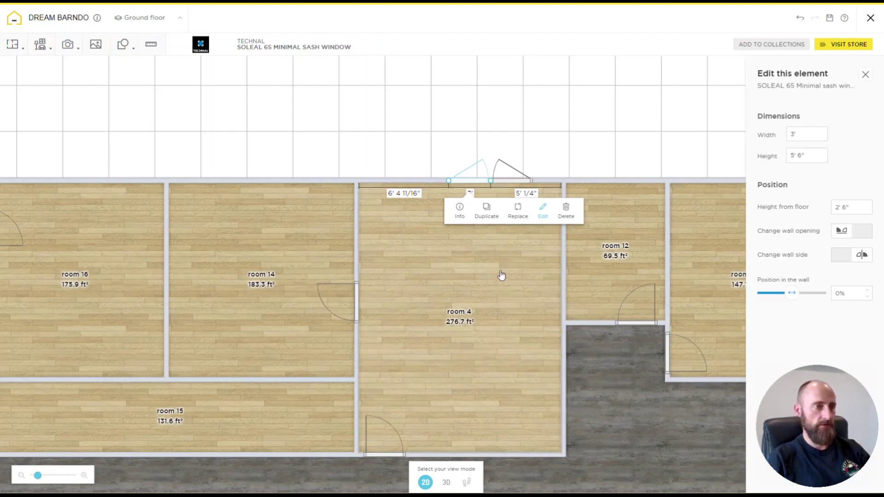
Duplicate the sash window twice and slide the copies along the top wall
click(485, 211)
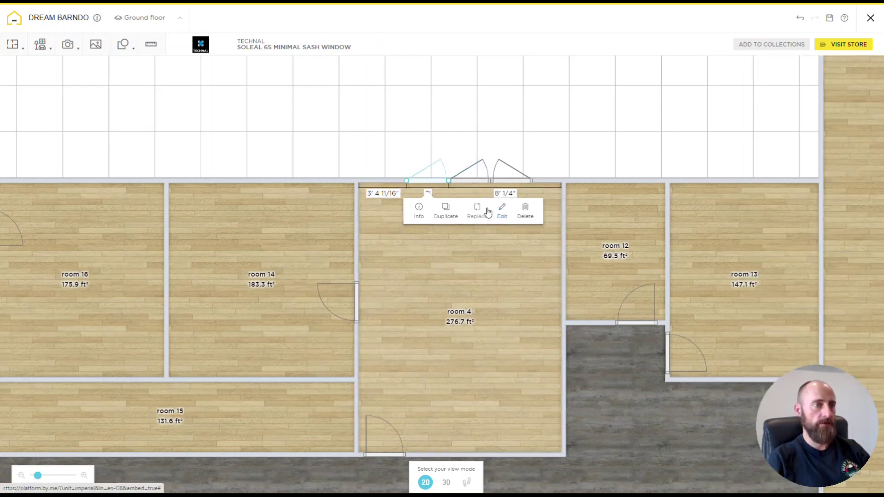
drag(427, 183, 514, 181)
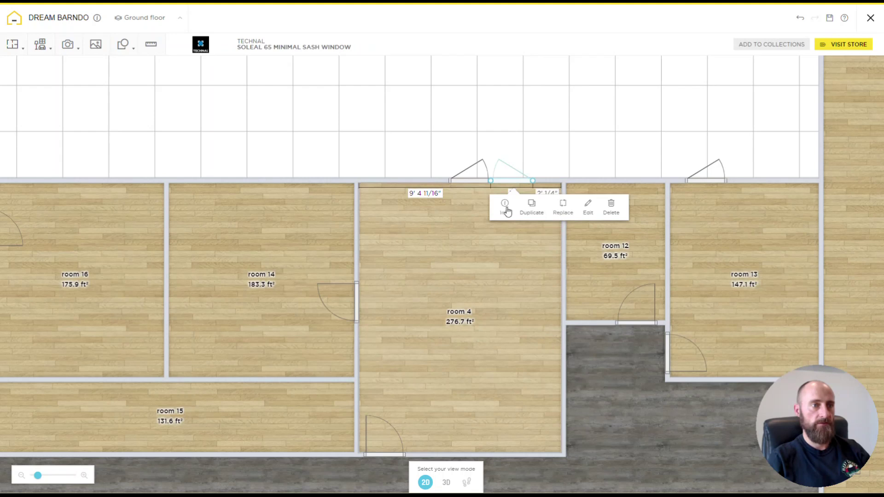
click(534, 211)
drag(470, 181, 428, 208)
click(478, 283)
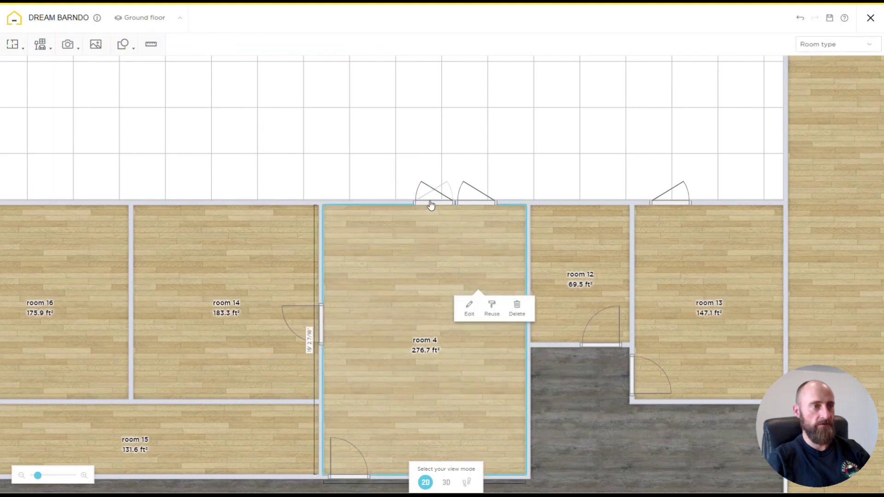
Move one window over room 13, respace room 4's windows and add another copy
click(431, 205)
drag(427, 203, 755, 201)
click(377, 204)
drag(378, 204, 436, 202)
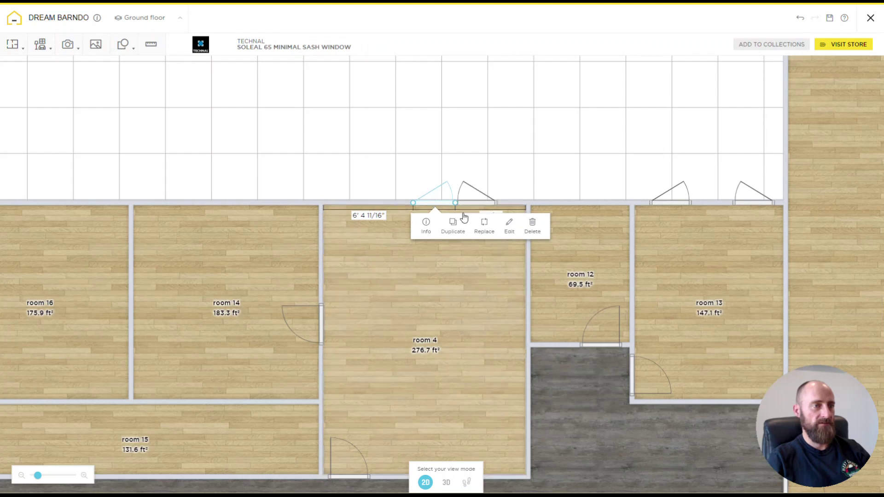
click(480, 215)
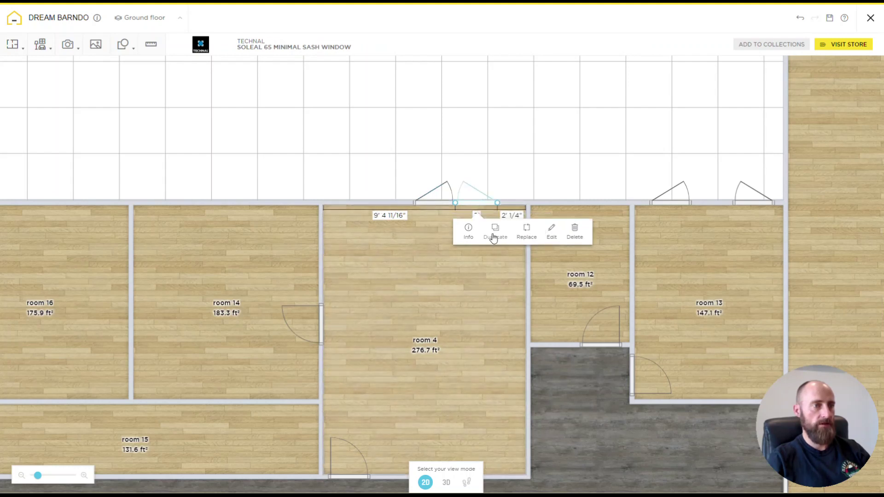
click(493, 237)
drag(426, 206, 392, 202)
right_drag(392, 202, 359, 214)
Settle the window back on room 4's top wall, then show the rooms further left
click(349, 281)
click(381, 217)
drag(381, 217, 156, 214)
drag(315, 218, 390, 209)
drag(161, 280, 593, 263)
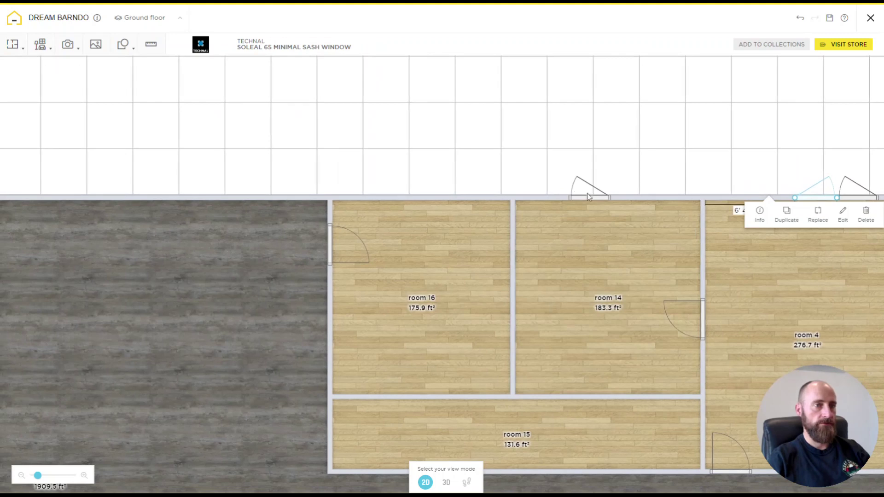
Move a sash window from room 14 onto room 10's bottom wall
scroll(599, 285, down, 3)
drag(592, 300, 437, 204)
scroll(438, 203, down, 2)
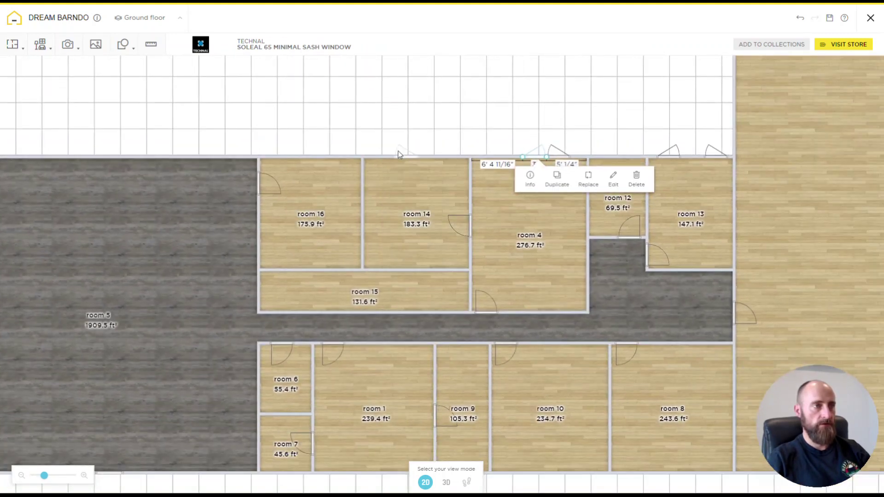
click(407, 158)
drag(407, 157, 575, 363)
drag(613, 427, 450, 295)
drag(413, 215, 353, 351)
Make three copies and spread them onto room 8's and room 1's bottom walls
click(369, 381)
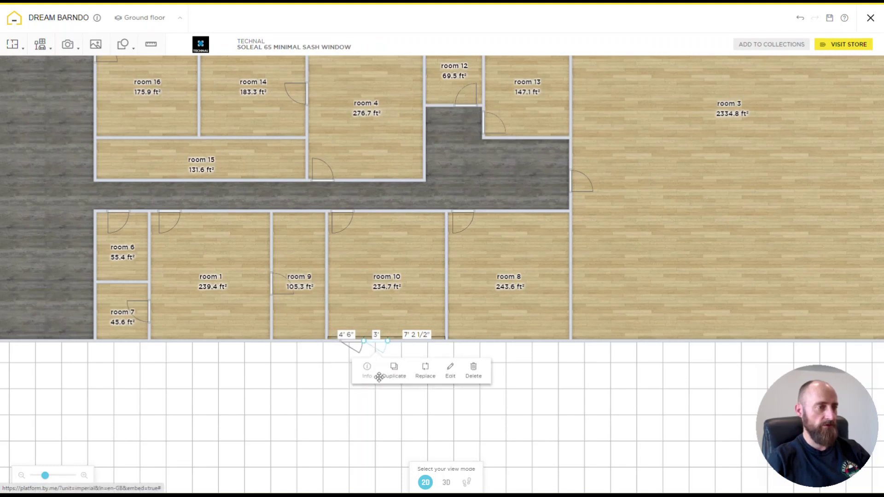
click(396, 377)
click(414, 379)
click(403, 346)
drag(401, 345, 475, 347)
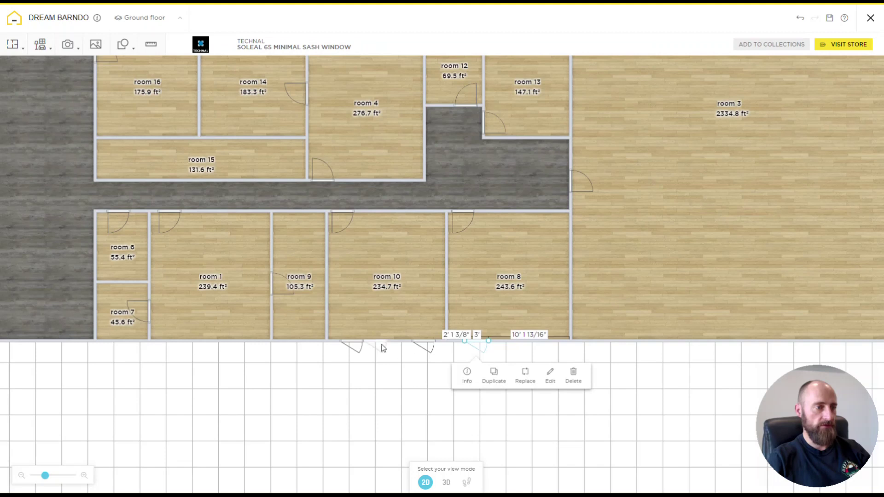
click(380, 345)
drag(370, 348, 174, 350)
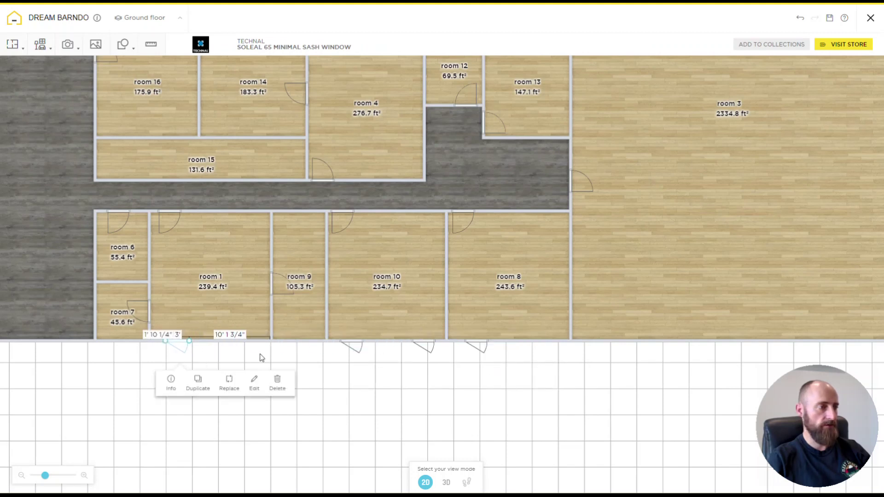
click(424, 344)
drag(425, 343, 247, 348)
Add a second window beside the existing ones on room 10's and room 8's walls
click(353, 345)
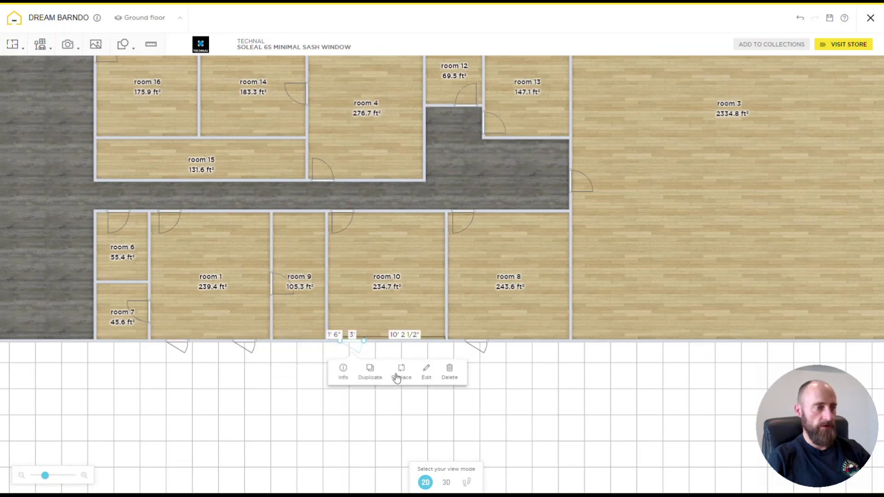
click(369, 377)
drag(378, 347, 431, 346)
click(484, 343)
click(499, 372)
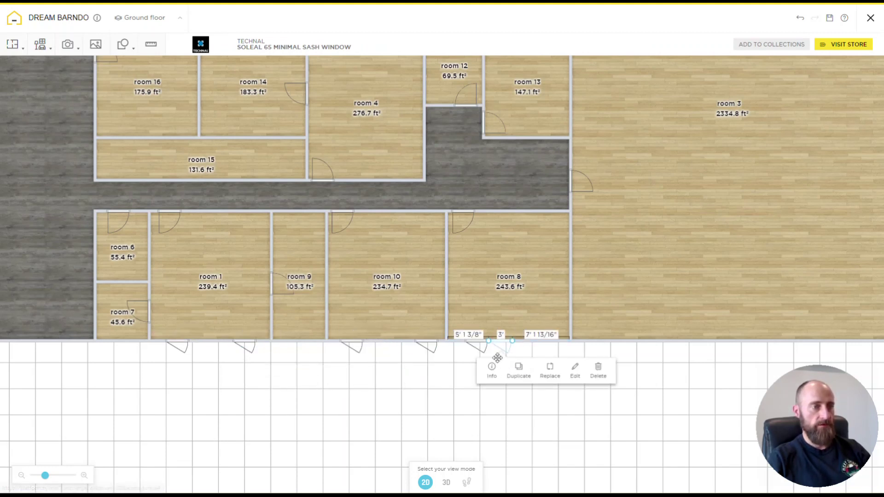
drag(505, 345, 545, 344)
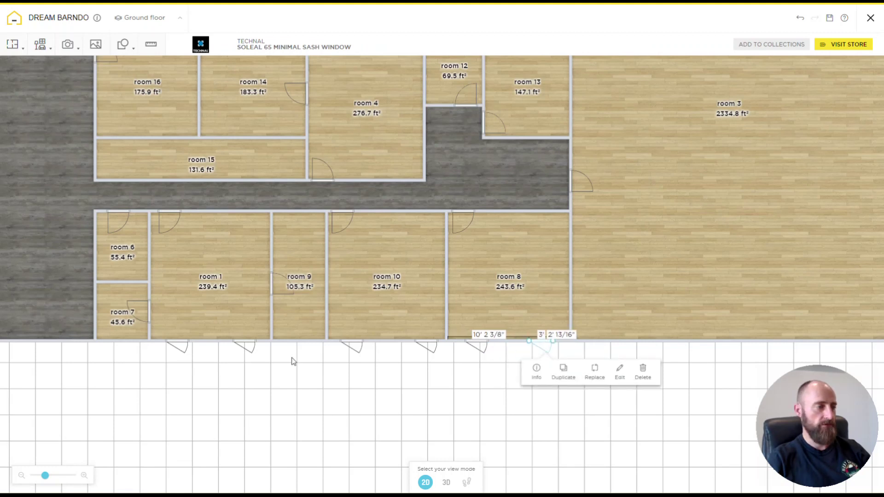
Flip room 1's window opening side and check the room 10 and room 8 windows
click(249, 344)
click(323, 371)
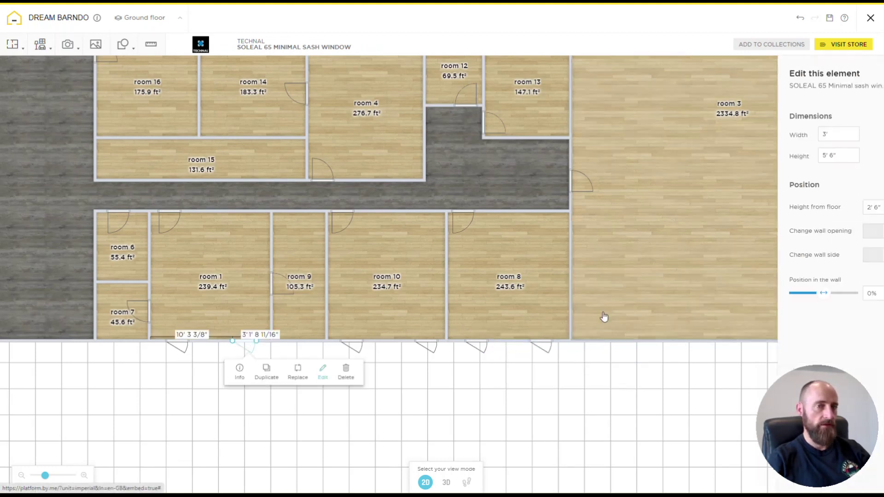
click(855, 232)
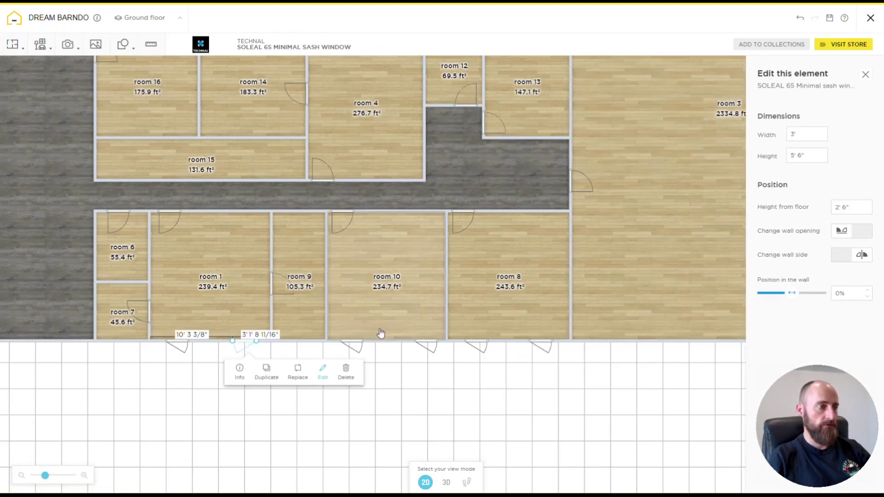
click(424, 342)
click(495, 367)
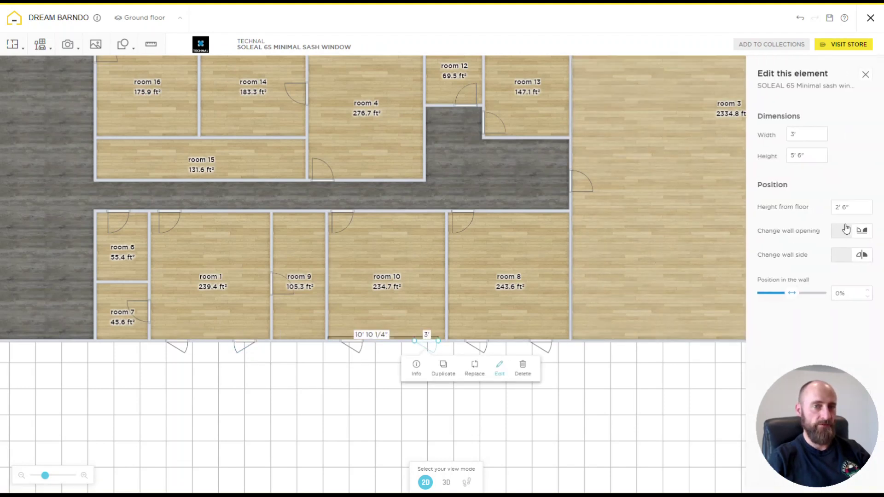
click(543, 345)
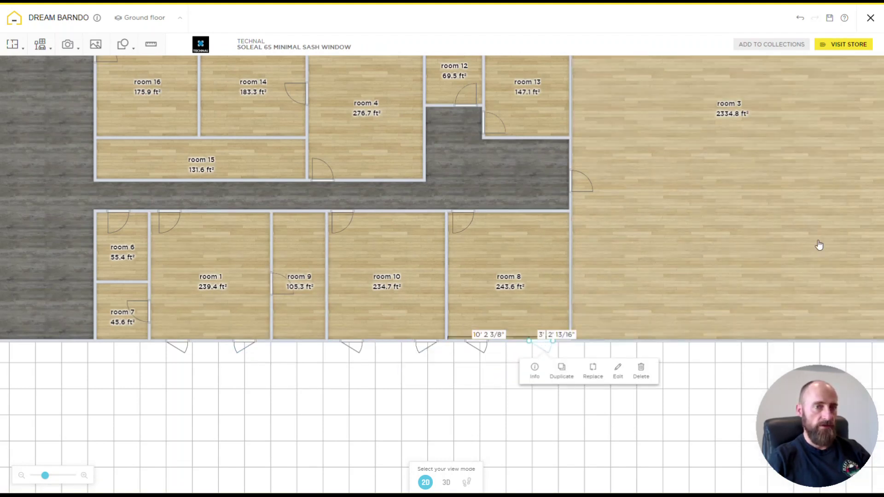
click(617, 368)
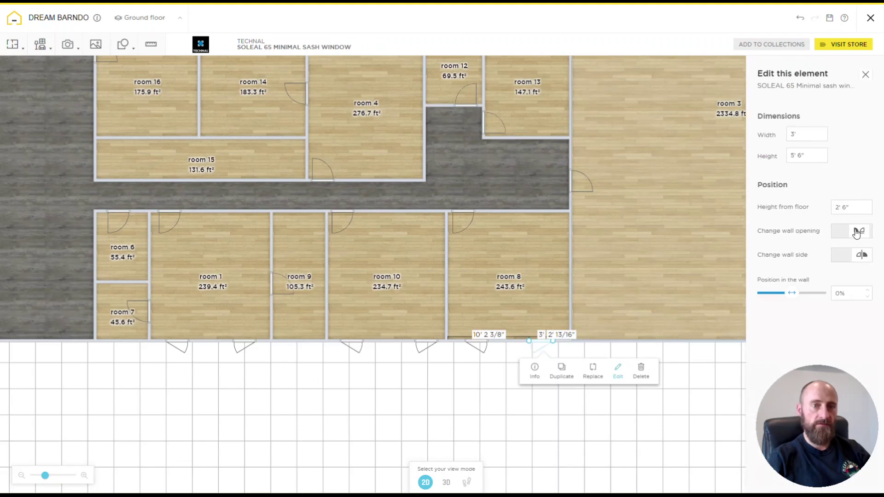
click(449, 272)
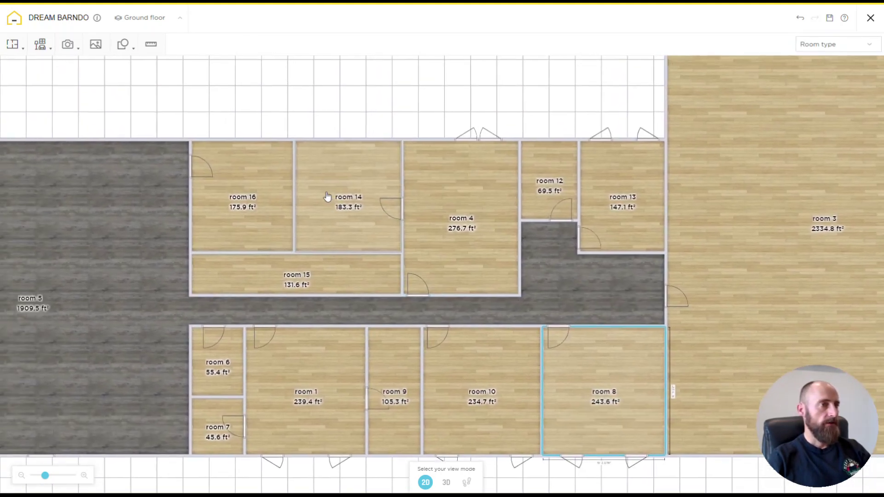
Copy the room 4 window onto room 14's top wall and slide it into place
click(470, 141)
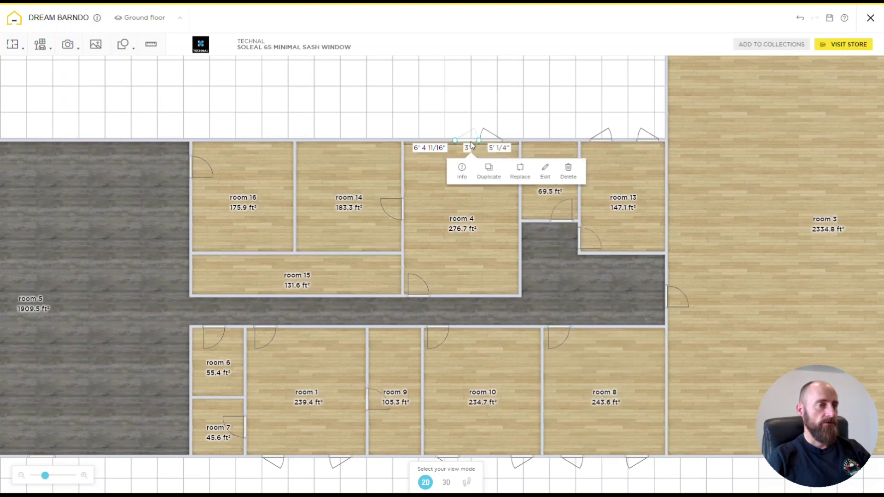
click(491, 175)
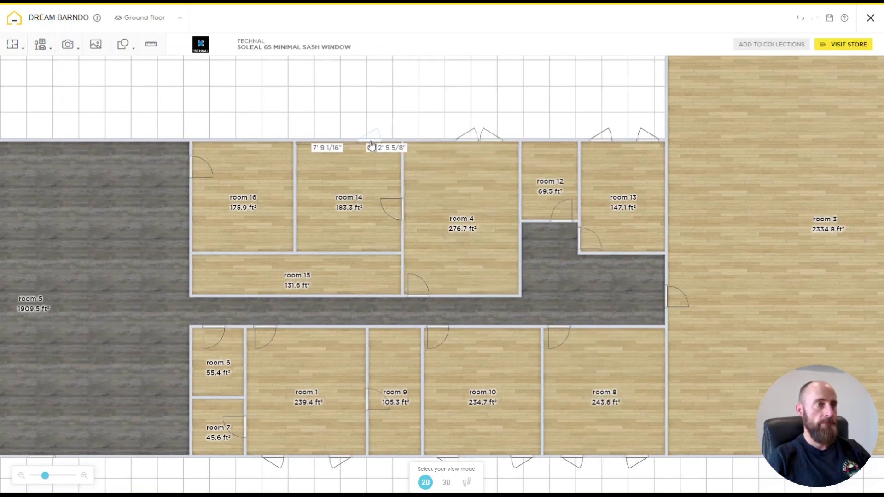
click(317, 134)
click(334, 160)
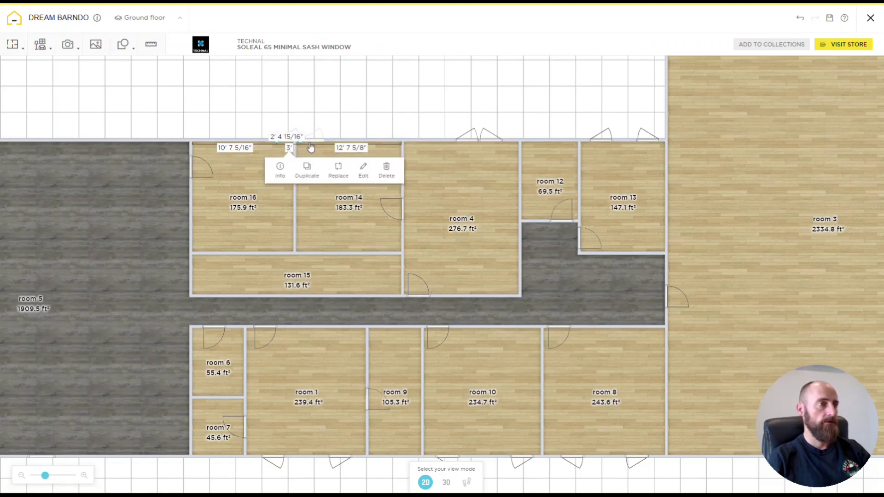
right_drag(320, 146, 370, 181)
scroll(363, 164, up, 3)
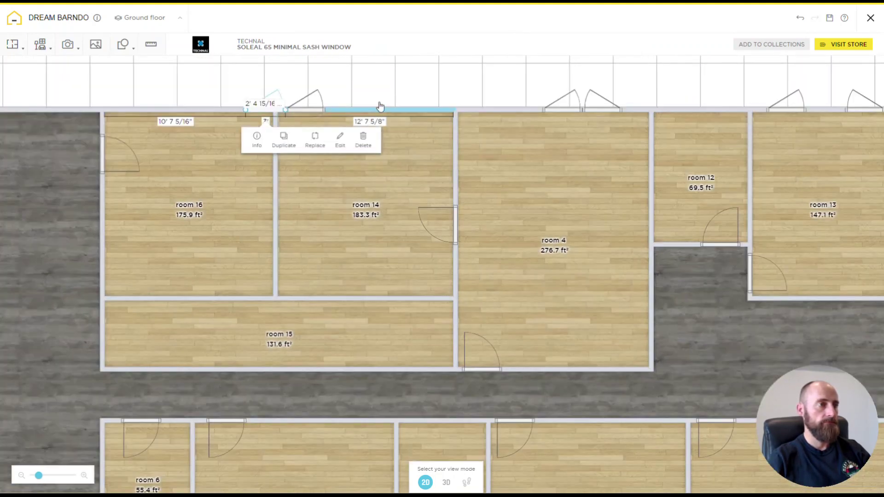
right_drag(377, 116, 397, 231)
drag(221, 201, 449, 198)
Add two more copies, space the row along room 14's top wall, and view in 3D
click(466, 227)
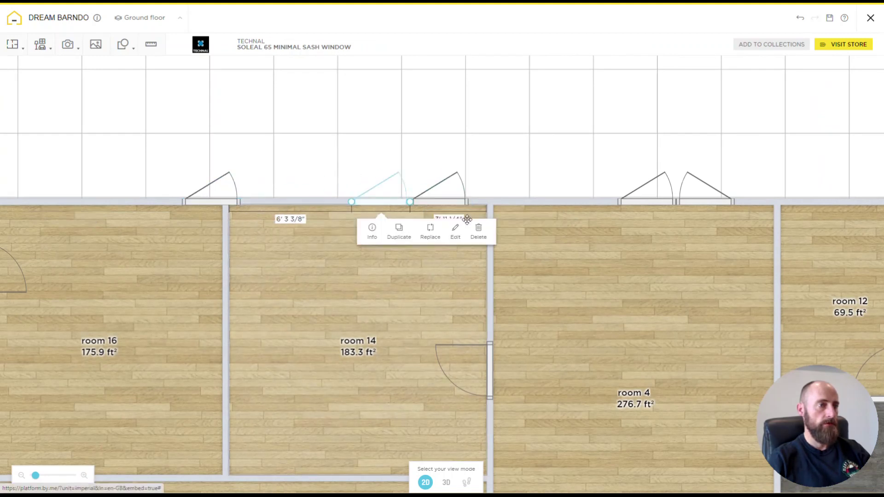
click(398, 229)
click(214, 201)
drag(214, 200, 268, 196)
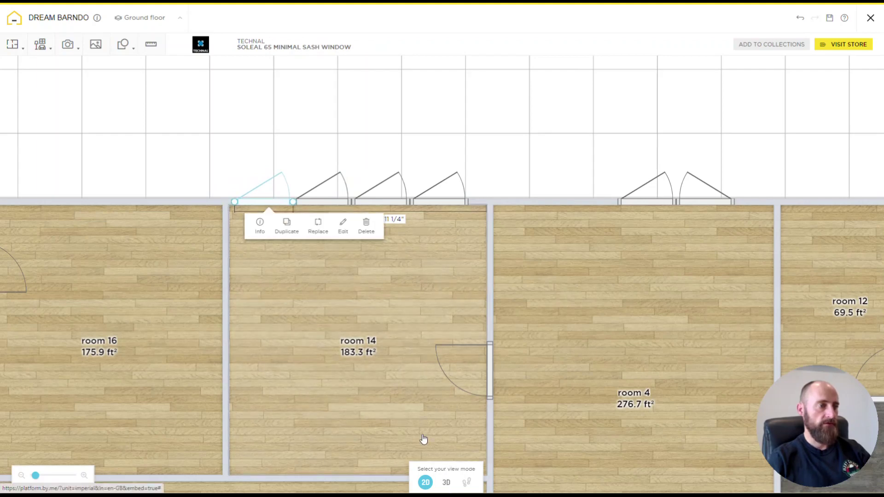
click(446, 482)
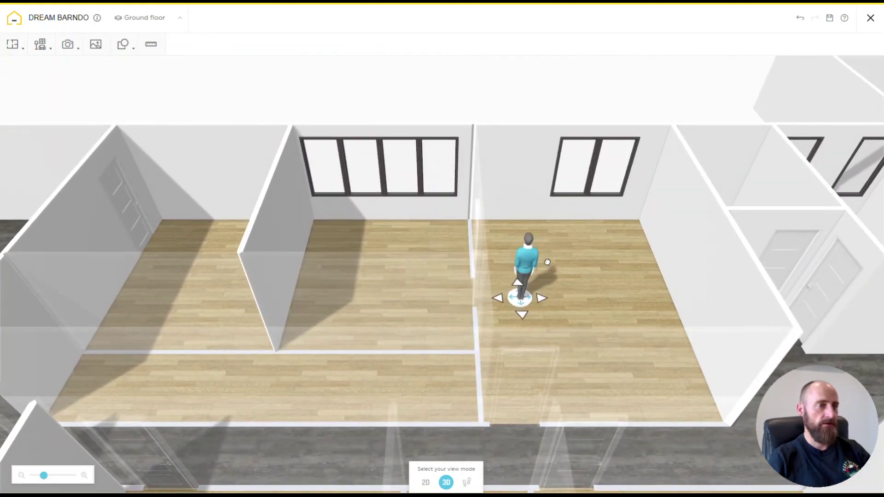
Walk the avatar through the rooms, orbit to the long windowed wall, and list the floors
drag(519, 260, 594, 274)
scroll(534, 285, up, 3)
scroll(501, 294, down, 5)
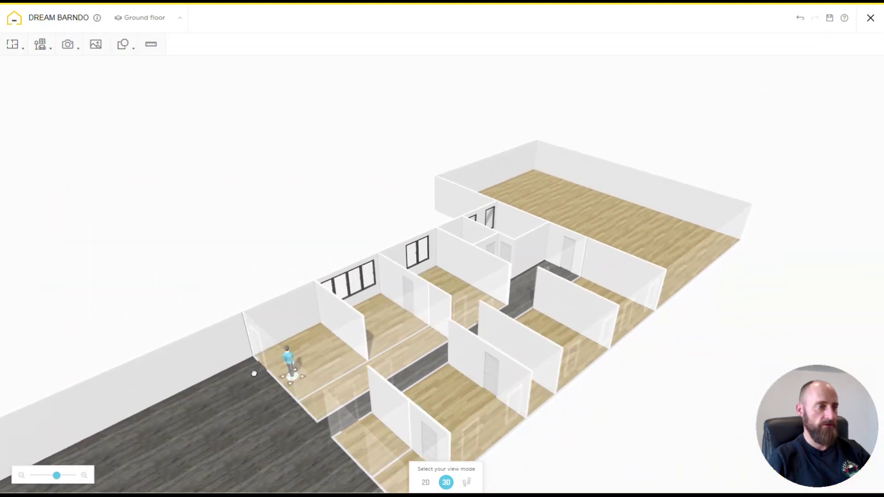
drag(253, 374, 243, 426)
drag(345, 394, 503, 343)
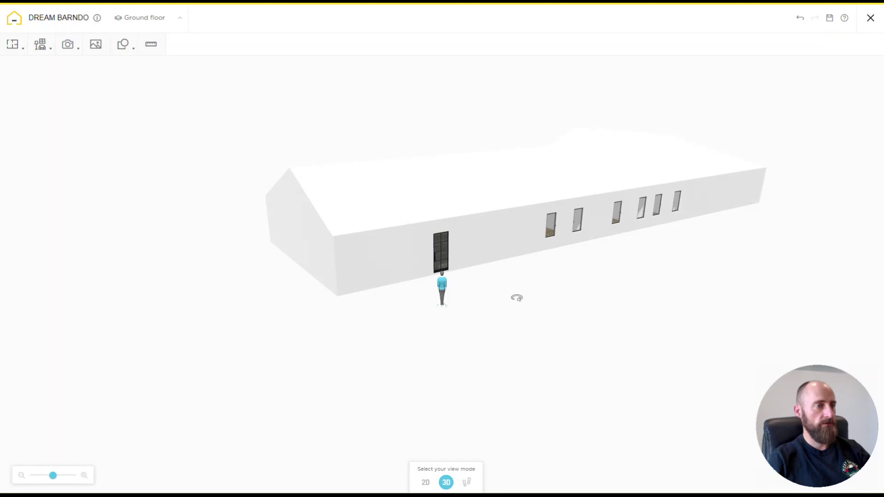
click(425, 207)
click(389, 208)
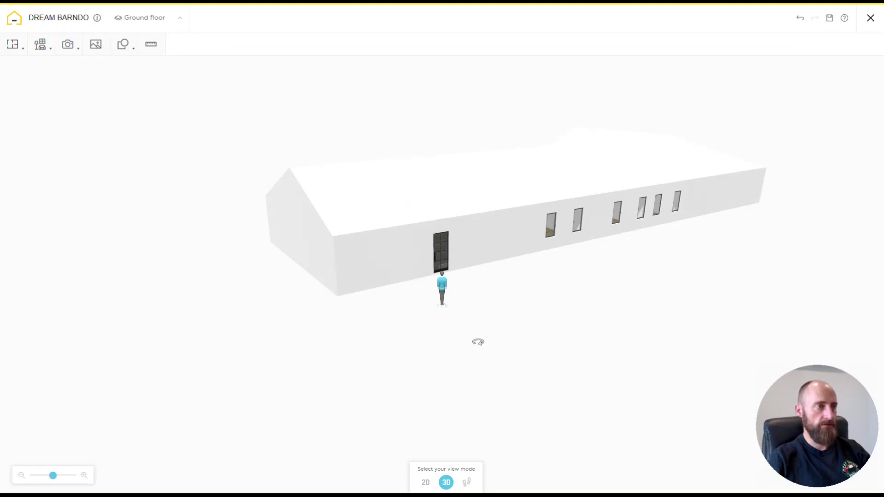
drag(471, 342, 211, 81)
click(166, 21)
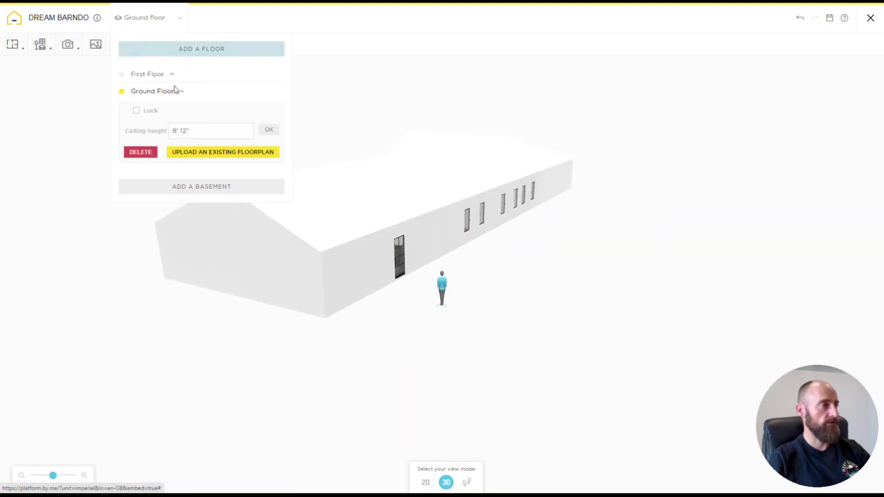
On the First Floor, paint the main roof's covering dark grey
click(147, 74)
click(379, 245)
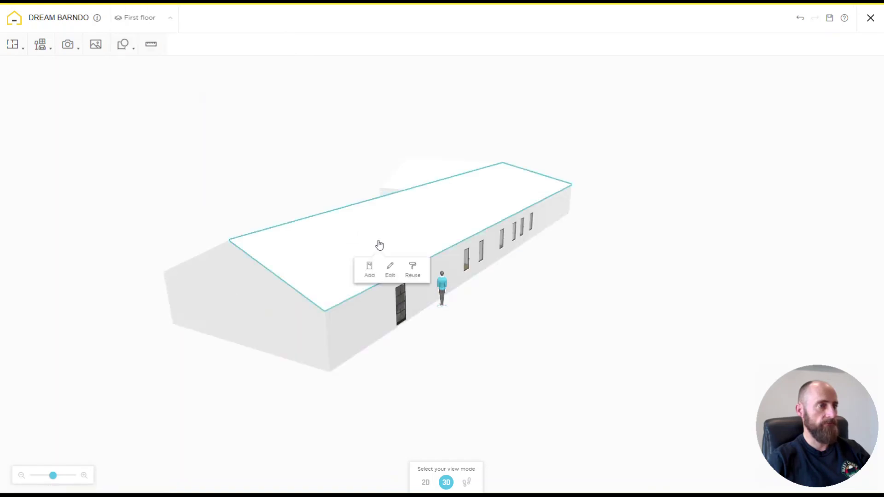
click(389, 268)
click(778, 149)
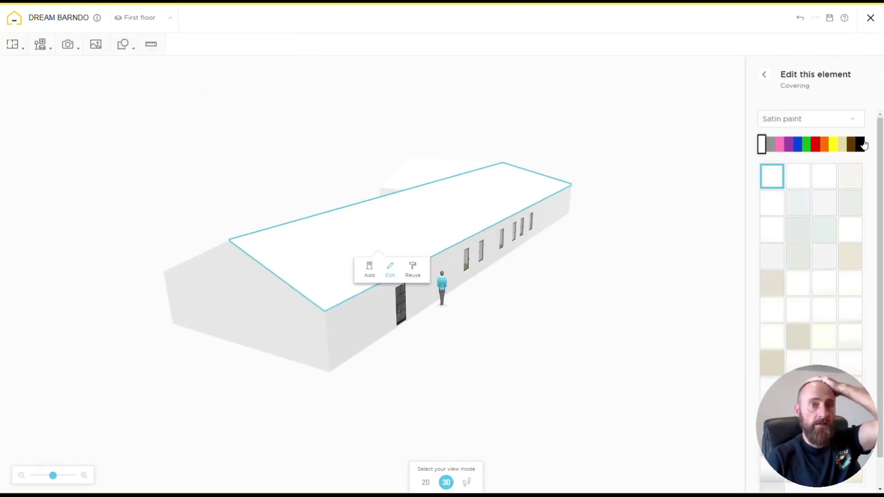
click(858, 145)
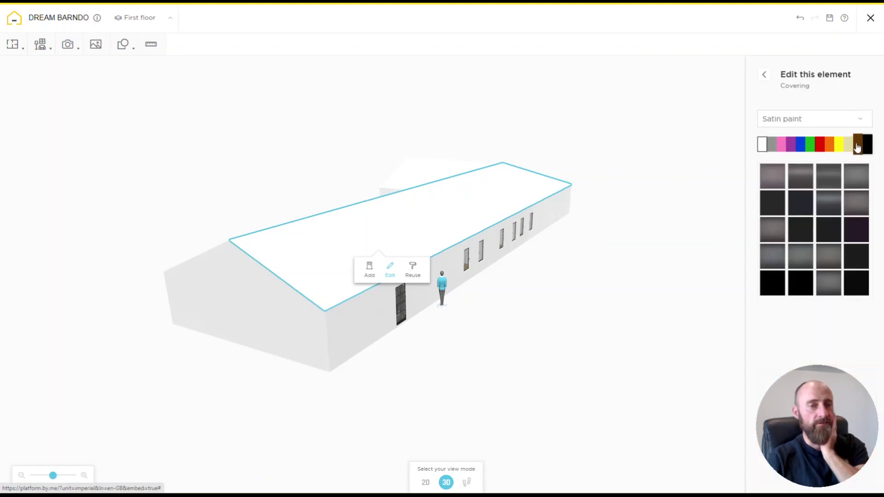
click(801, 205)
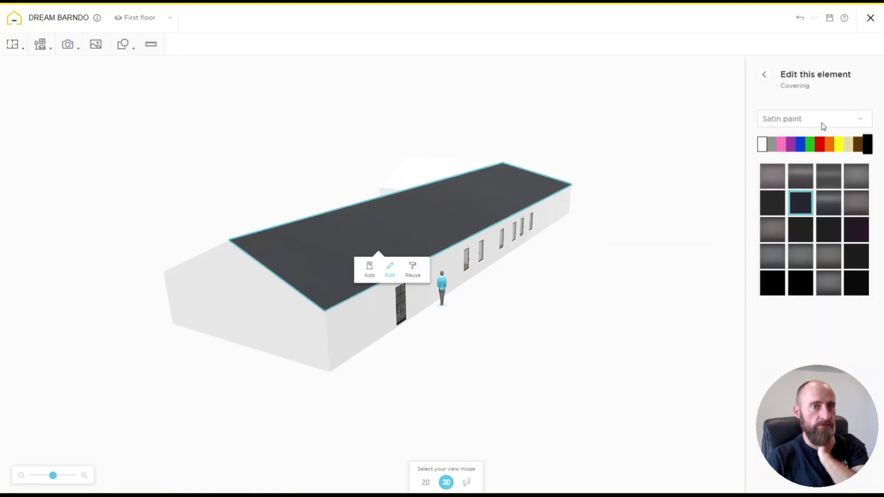
Try a Metal roof finish, then go back to a dark matt paint shade
click(825, 120)
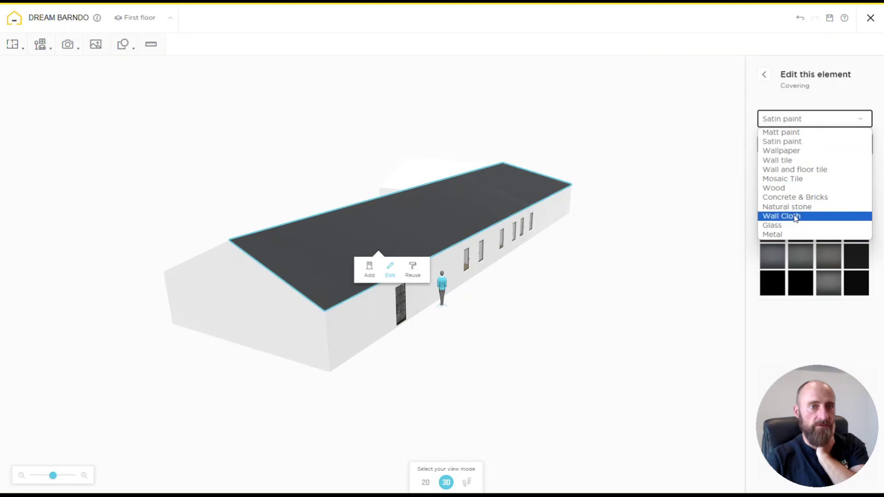
click(778, 234)
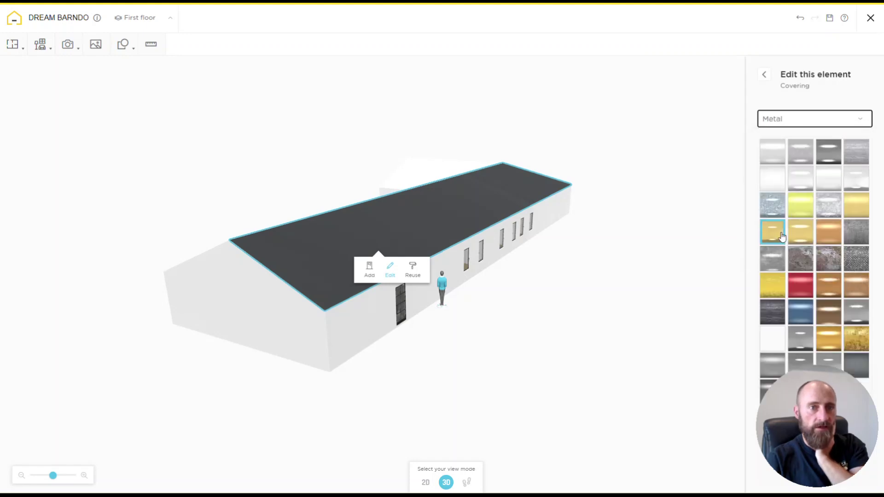
click(823, 253)
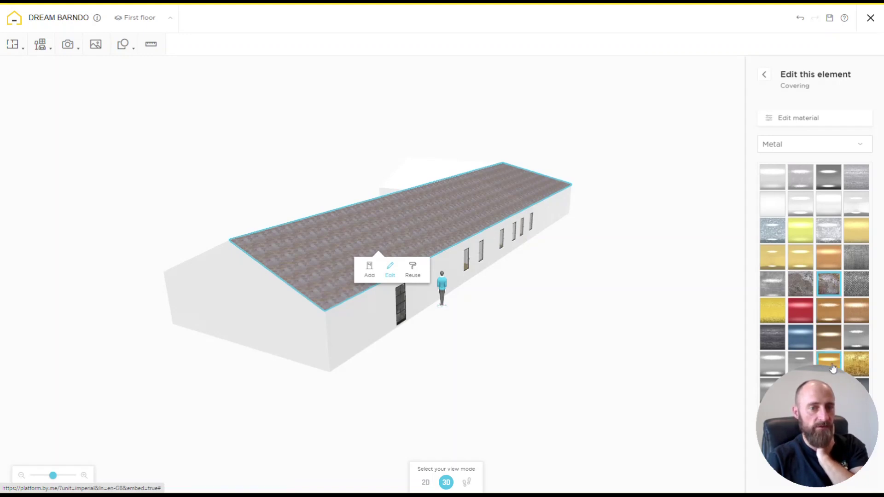
click(831, 146)
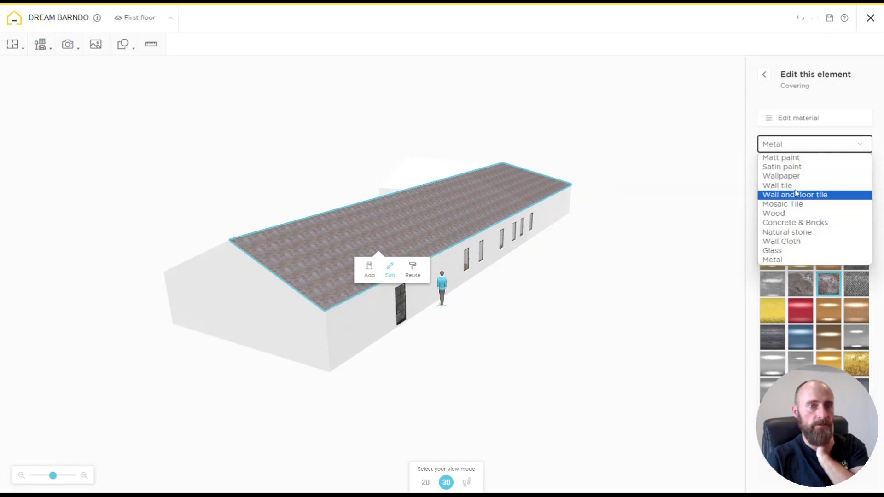
click(787, 157)
click(862, 171)
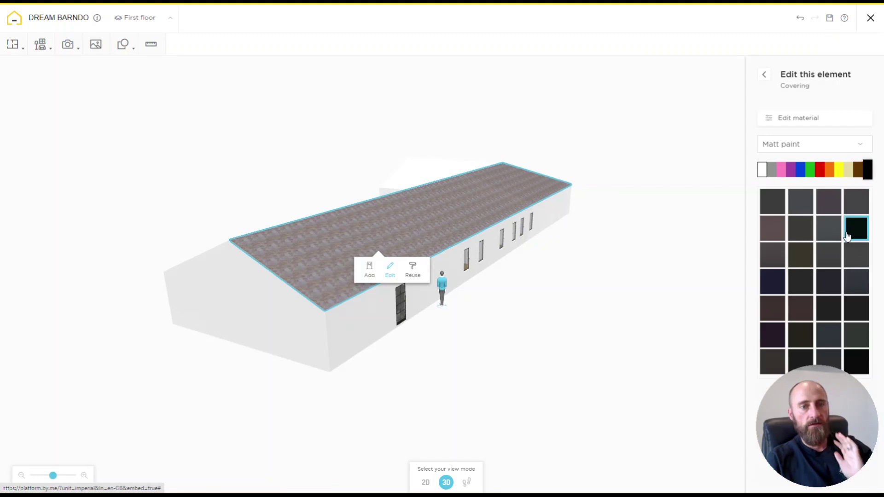
click(856, 229)
Inspect the white end wall's editing options and orbit back to the main roof
drag(546, 288, 592, 291)
click(163, 322)
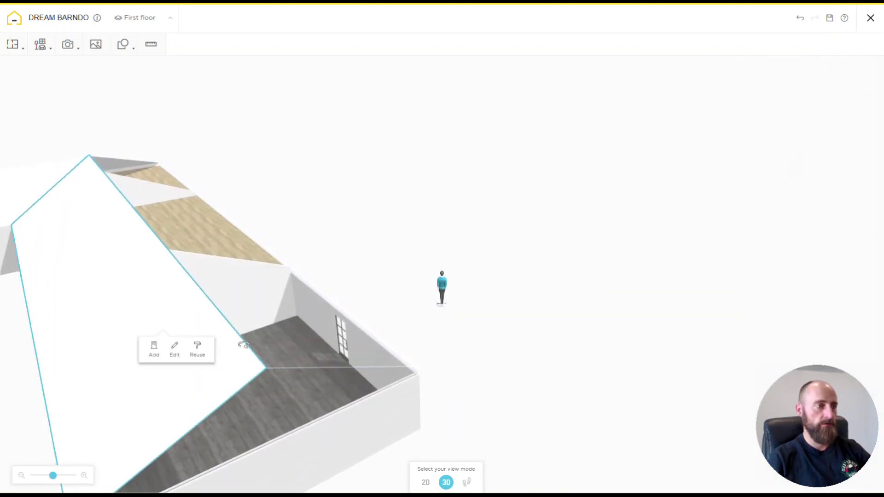
click(174, 350)
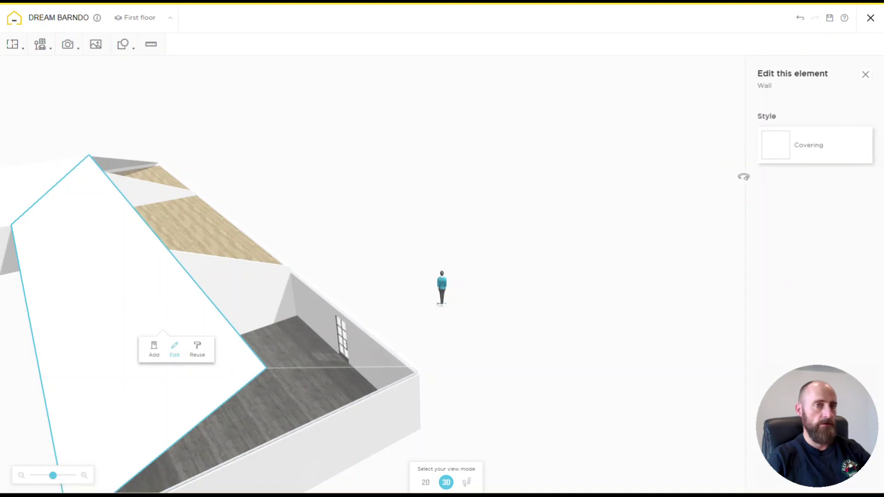
drag(521, 257, 462, 257)
Reuse the main roof's dark grey paint on the side wing's roof and validate it
click(375, 189)
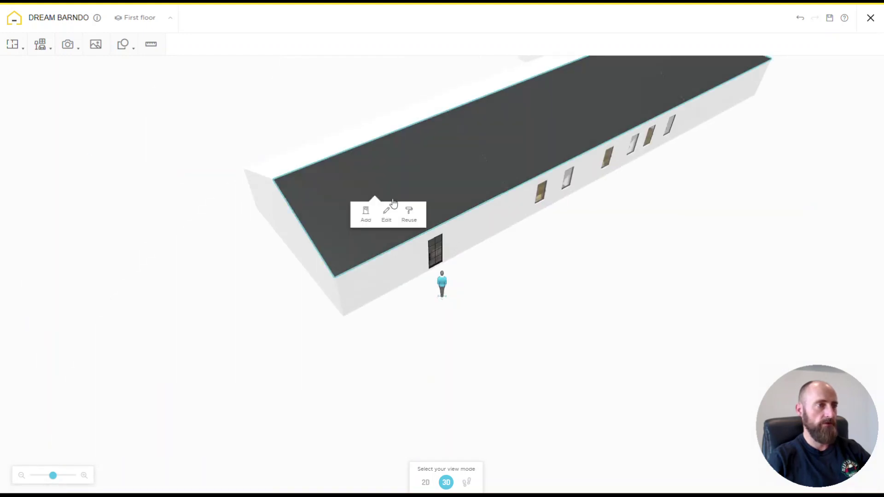
click(409, 217)
mouse_move(588, 171)
mouse_down()
mouse_move(613, 171)
mouse_move(587, 176)
mouse_up()
mouse_move(589, 129)
mouse_down()
mouse_move(582, 148)
mouse_move(581, 123)
mouse_move(495, 215)
mouse_move(557, 54)
mouse_move(554, 201)
mouse_move(540, 147)
mouse_up()
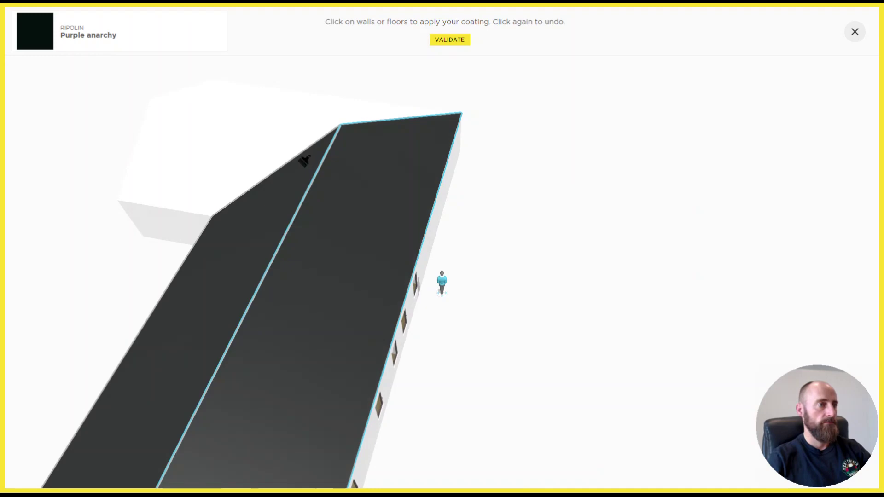
click(309, 108)
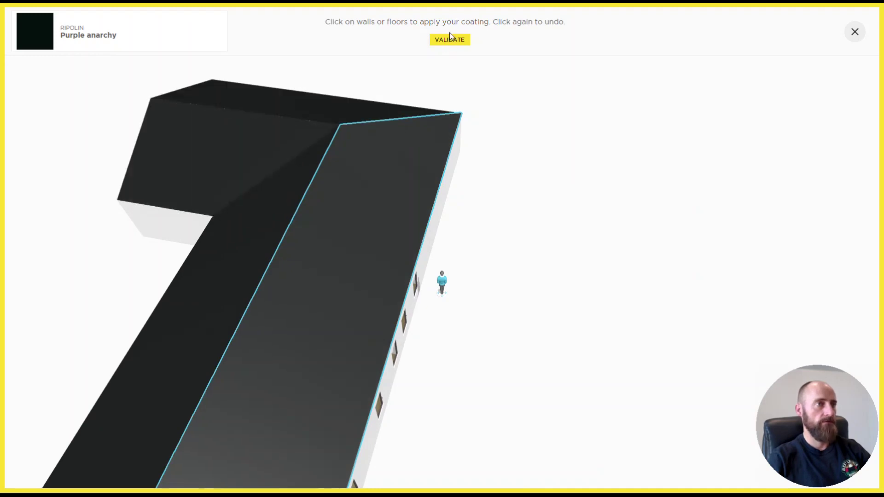
click(450, 40)
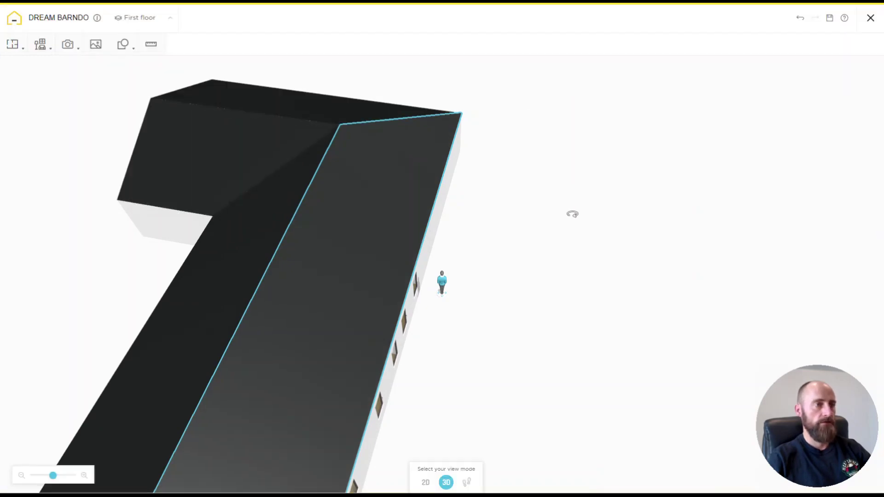
drag(584, 192, 515, 178)
drag(542, 325, 543, 339)
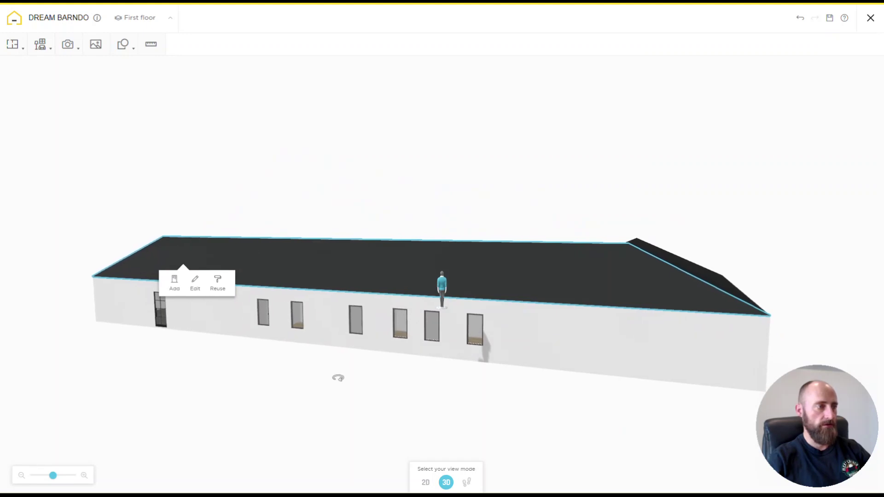
Check the dark roof from above, then return to the 2D First floor plan
click(338, 378)
drag(356, 309, 382, 250)
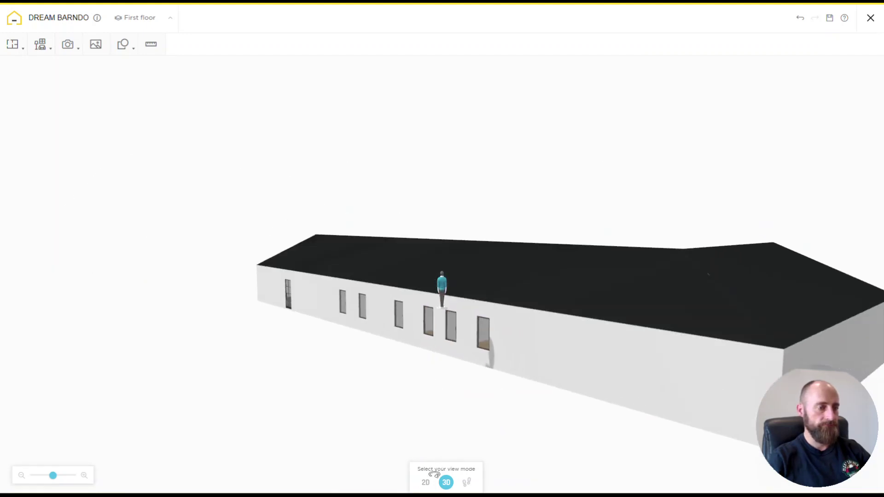
click(426, 482)
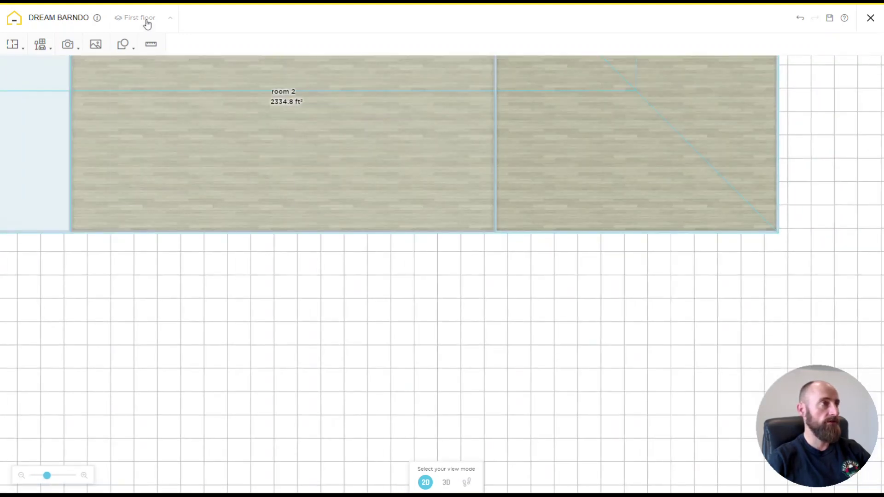
Switch to the Ground Floor plan and centre the rooms around room 5
click(147, 21)
click(161, 162)
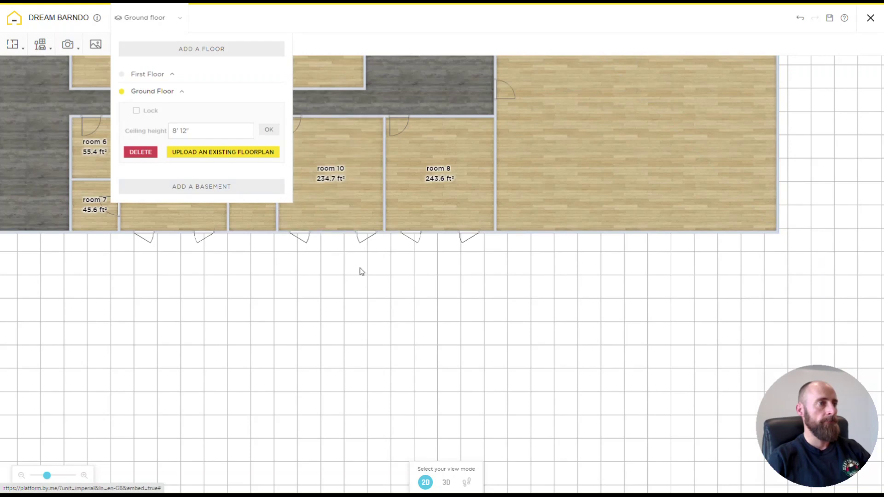
click(331, 289)
drag(331, 288, 447, 345)
scroll(329, 232, down, 1)
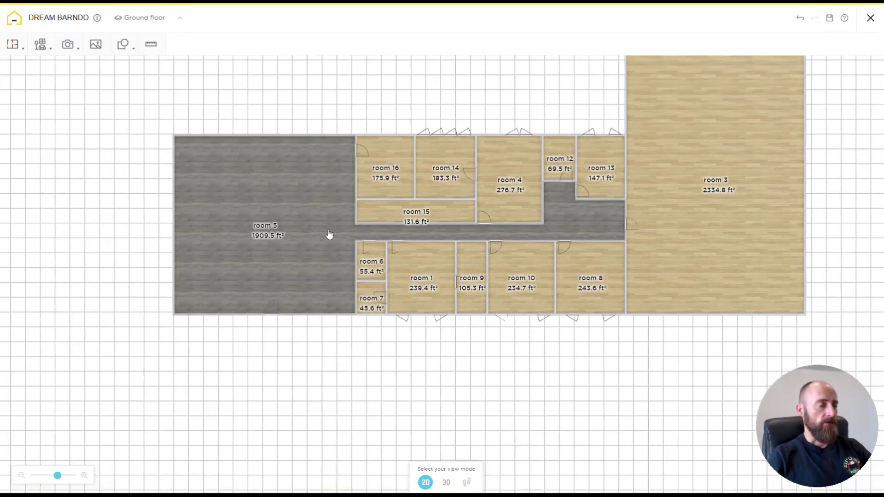
scroll(335, 216, up, 3)
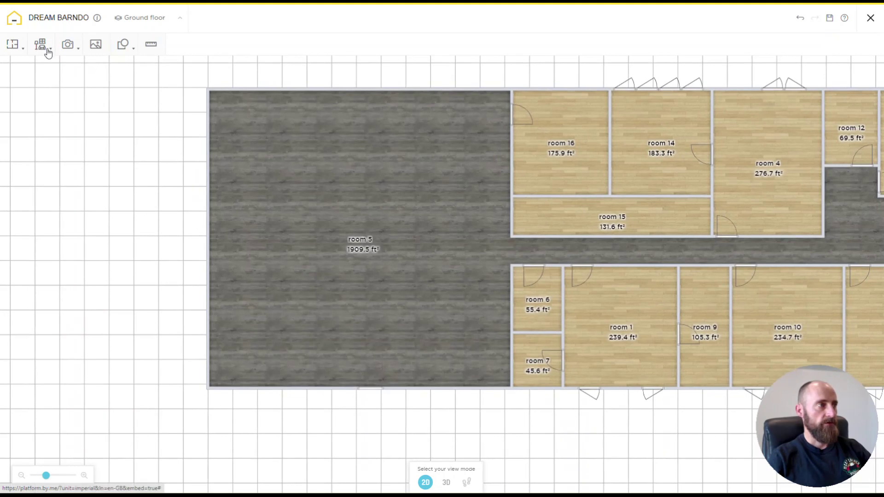
click(40, 44)
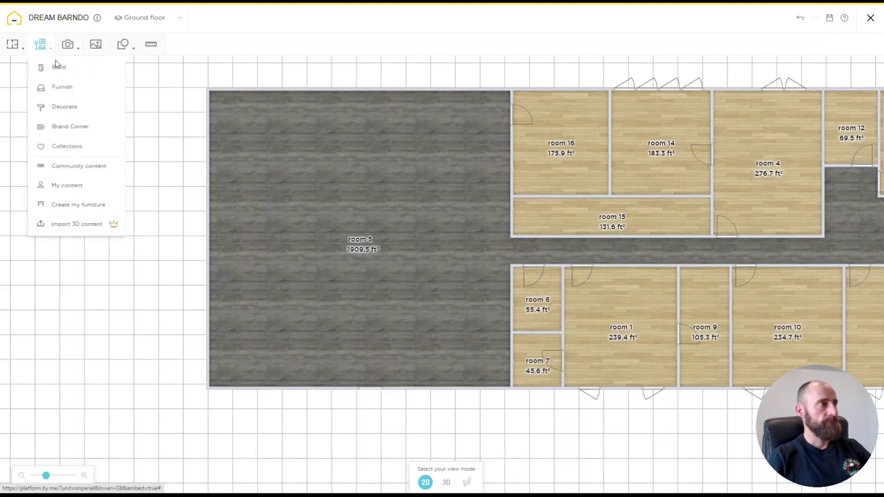
Browse the Living room catalogue down to Sofas, Armchairs, Poufs filtered to sofas
click(59, 89)
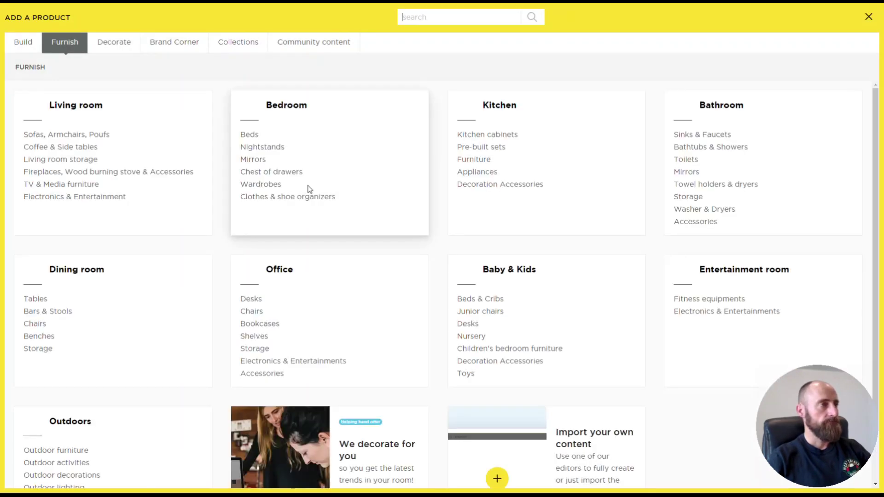
click(70, 141)
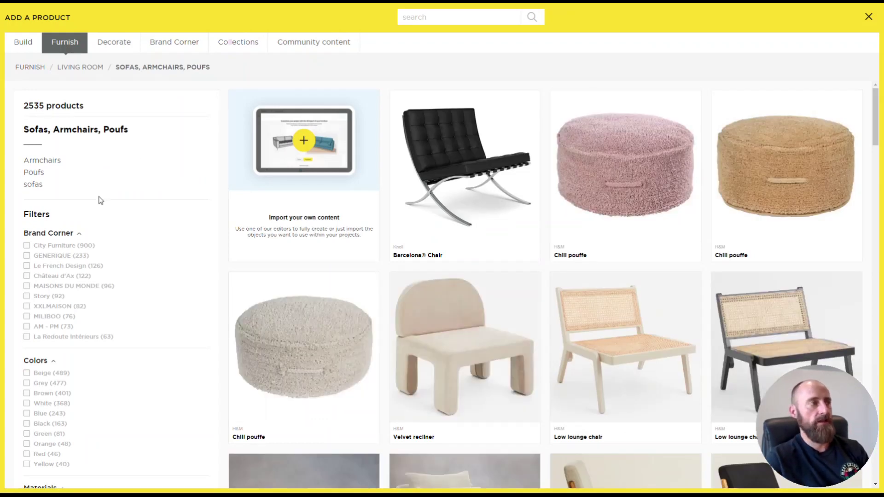
click(42, 186)
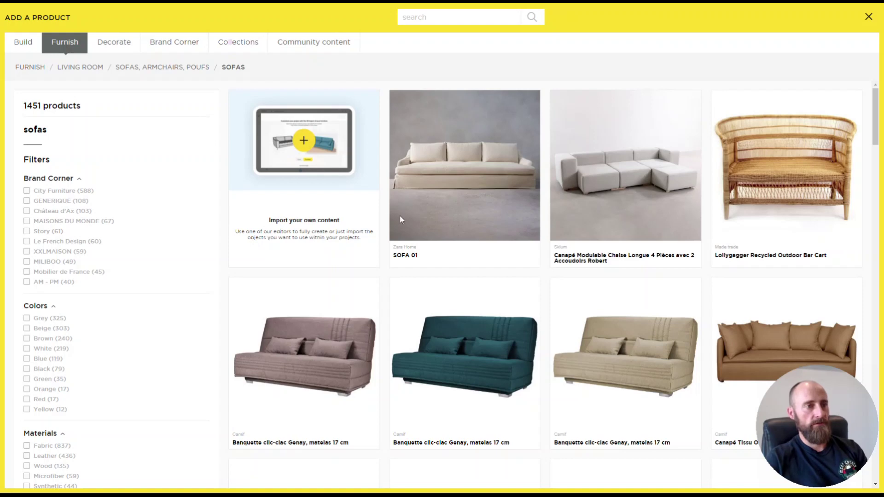
scroll(386, 219, down, 20)
scroll(618, 274, down, 3)
Add the Declan dark grey leather sectional and place it in room 5's left side
mouse_move(619, 172)
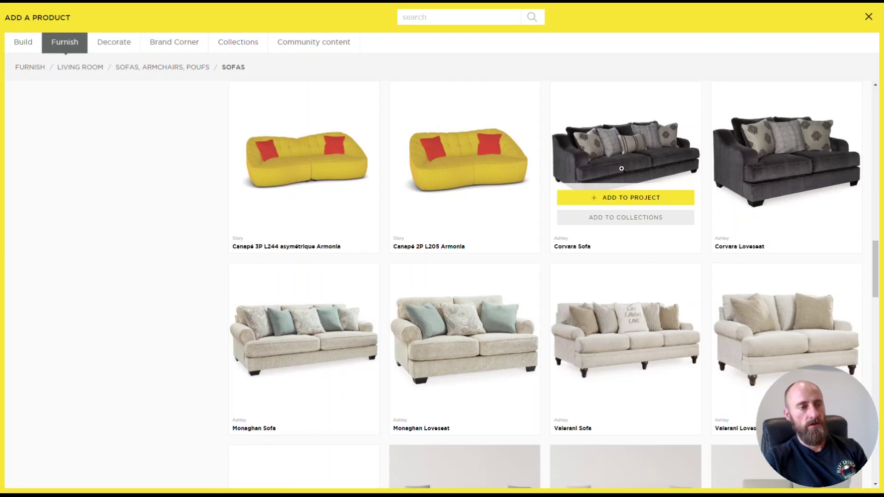
scroll(613, 233, down, 8)
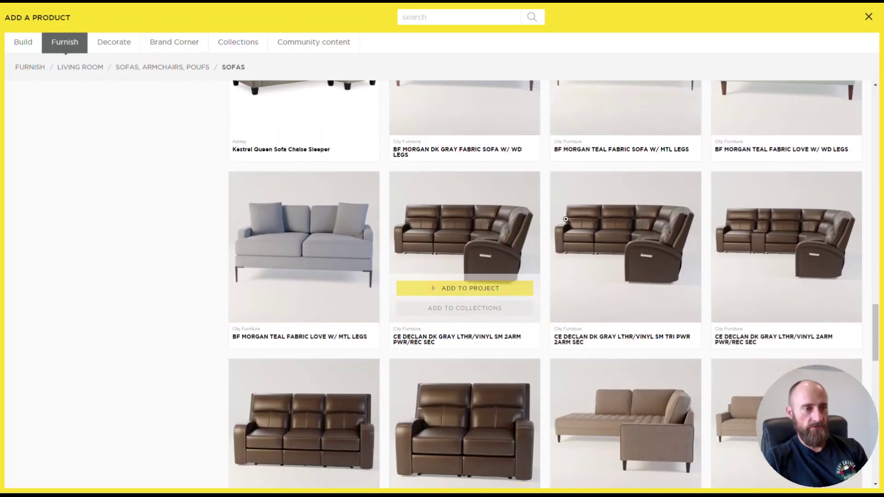
mouse_move(629, 238)
scroll(628, 238, down, 2)
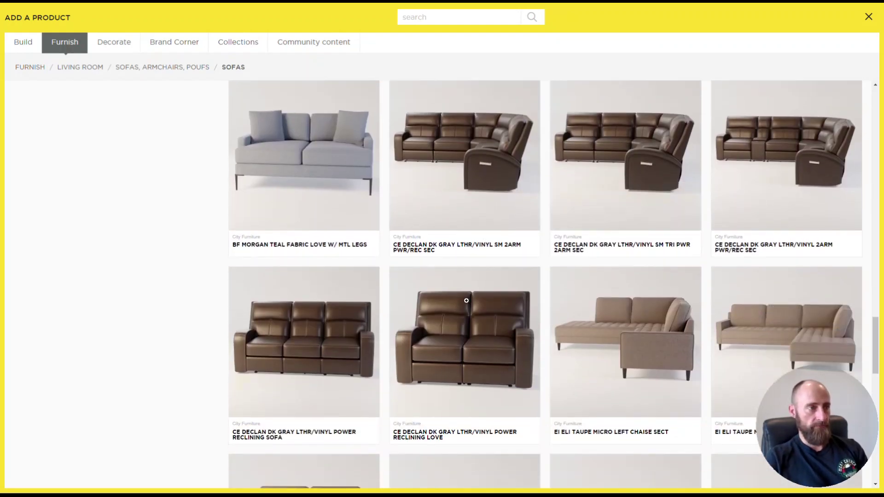
scroll(467, 300, up, 3)
mouse_move(470, 295)
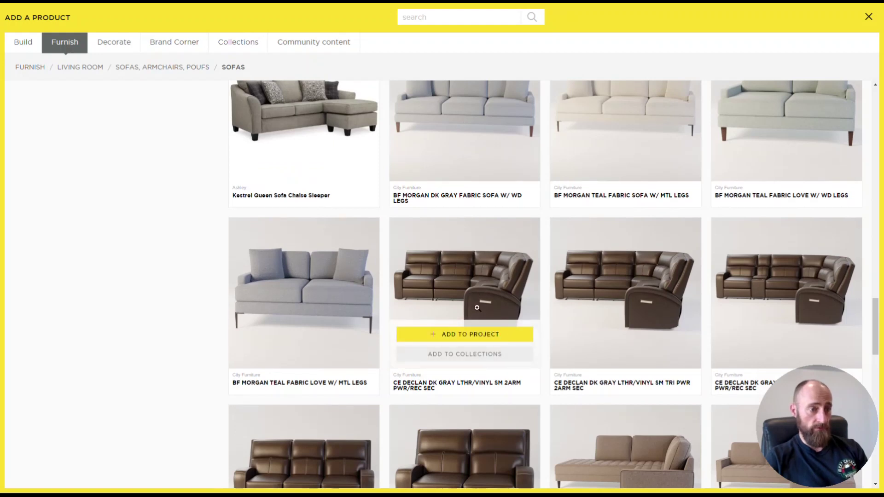
click(474, 336)
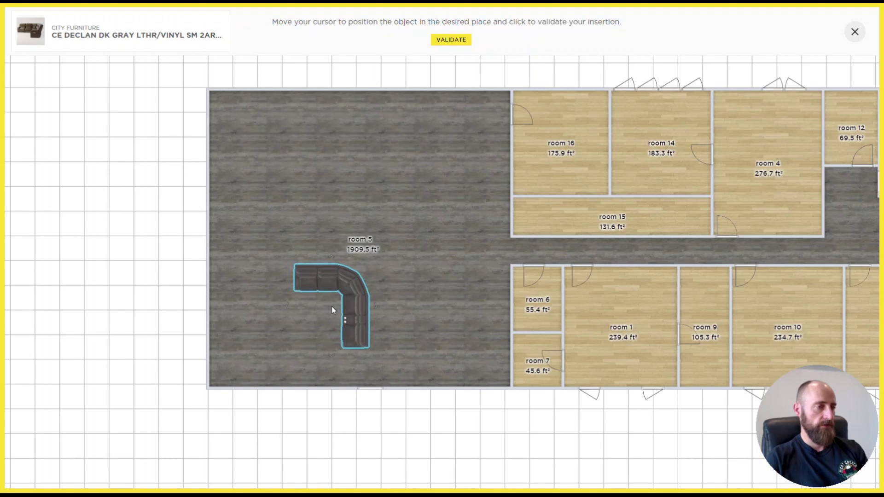
click(331, 306)
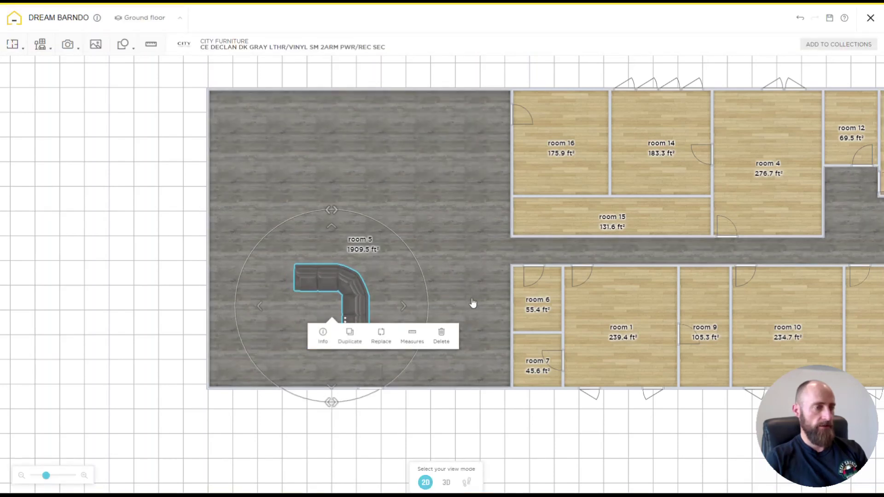
click(470, 251)
Add the CE Declan power reclining loveseat at the sectional's end in room 5
click(41, 46)
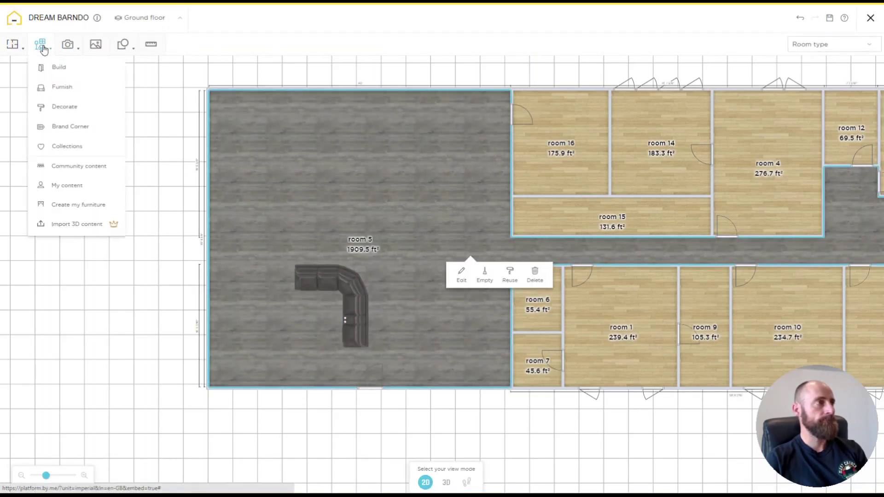
click(64, 87)
scroll(382, 282, down, 4)
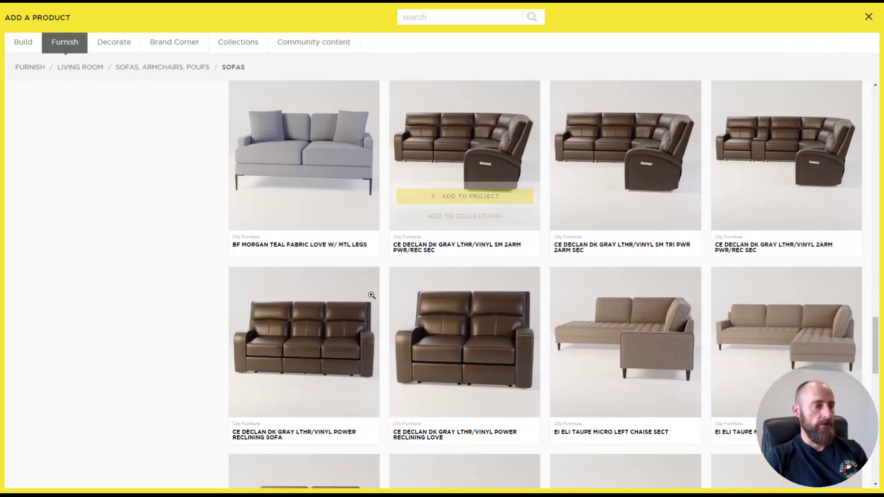
click(472, 380)
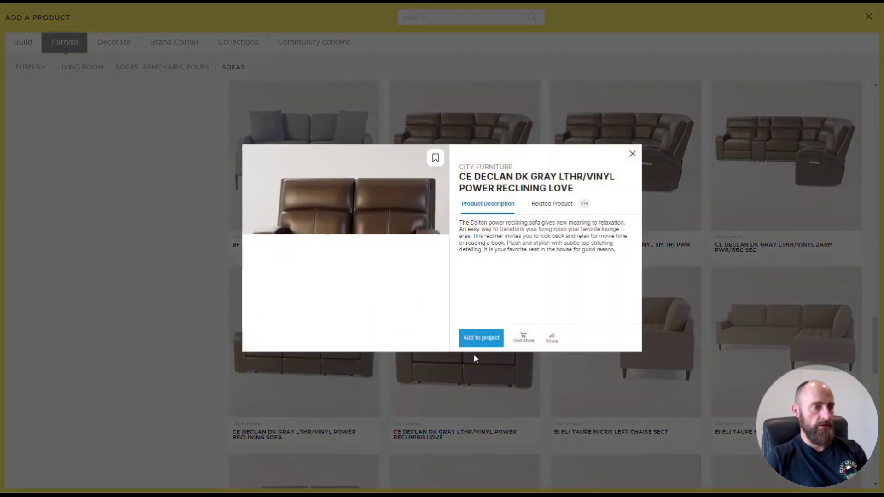
click(482, 338)
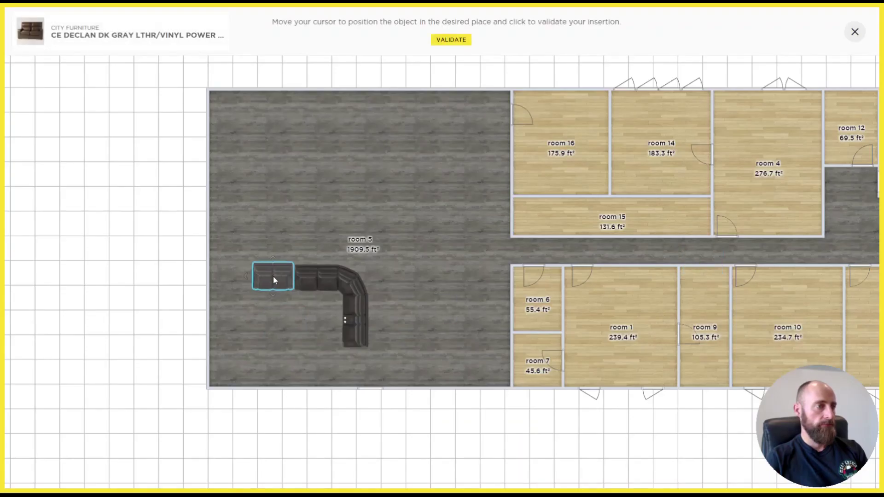
click(274, 279)
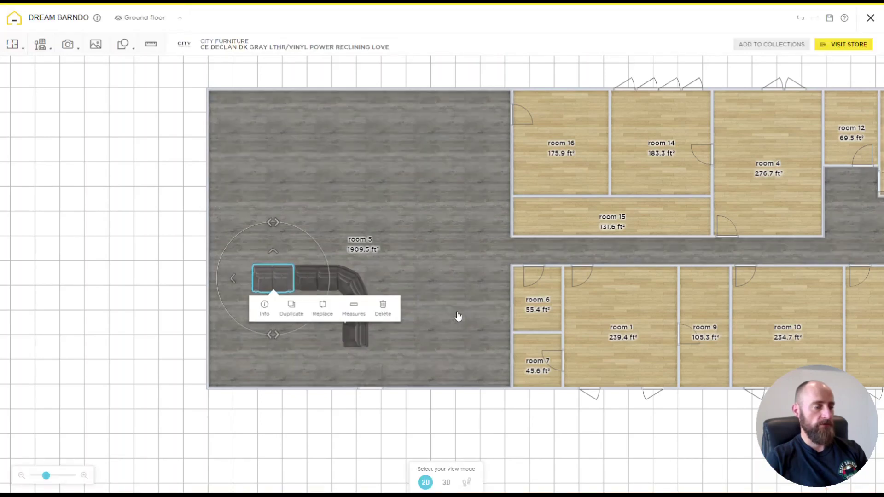
click(456, 315)
Zoom in and nudge the loveseat flush with the sectional
scroll(297, 314, up, 2)
scroll(297, 318, up, 2)
drag(197, 347, 422, 266)
scroll(418, 261, up, 2)
click(360, 197)
drag(360, 197, 362, 187)
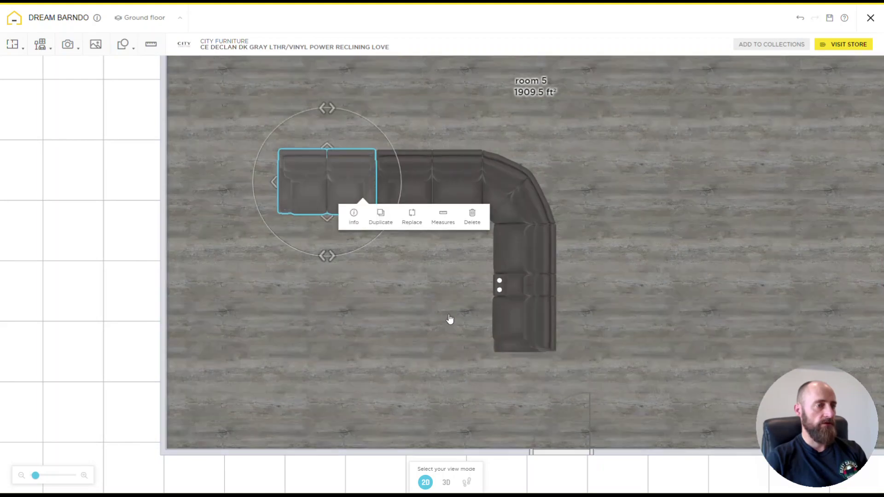
click(447, 317)
scroll(609, 234, down, 5)
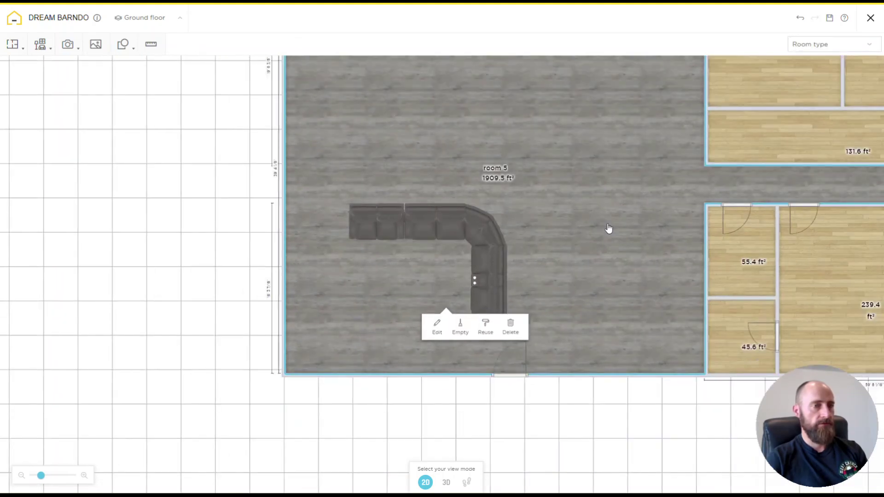
drag(608, 235, 468, 331)
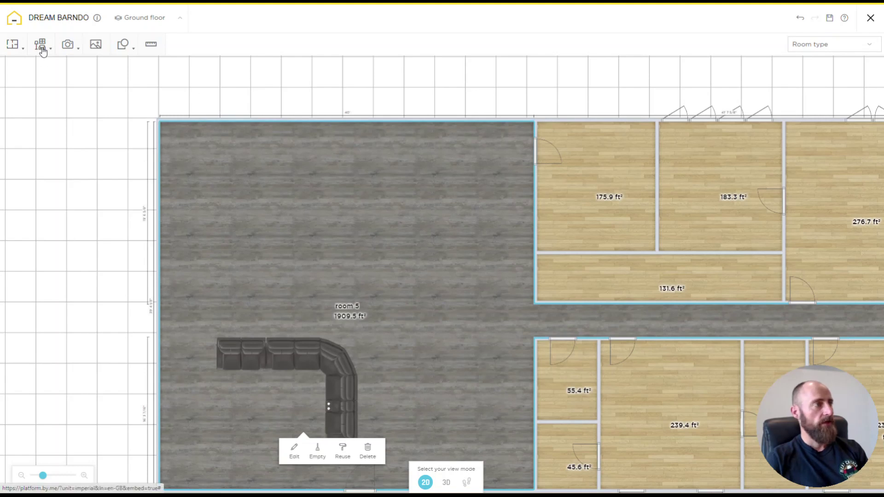
Open the Build product catalog from the catalog category list
click(22, 54)
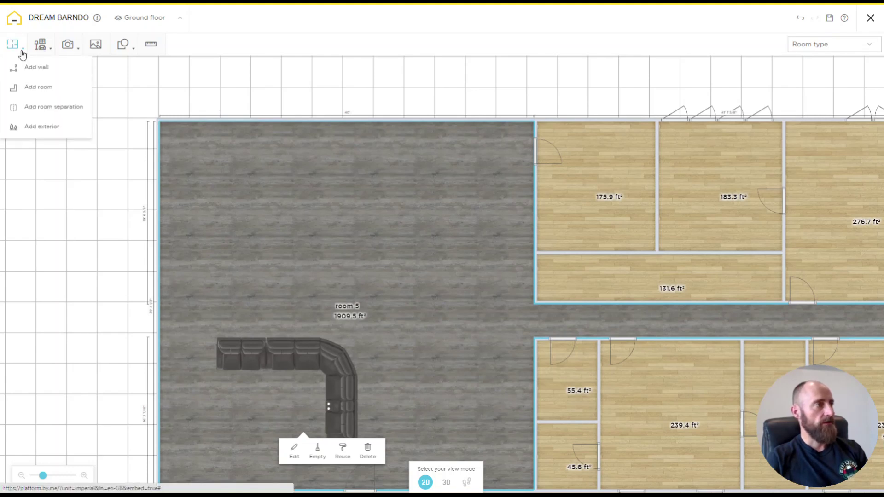
click(40, 52)
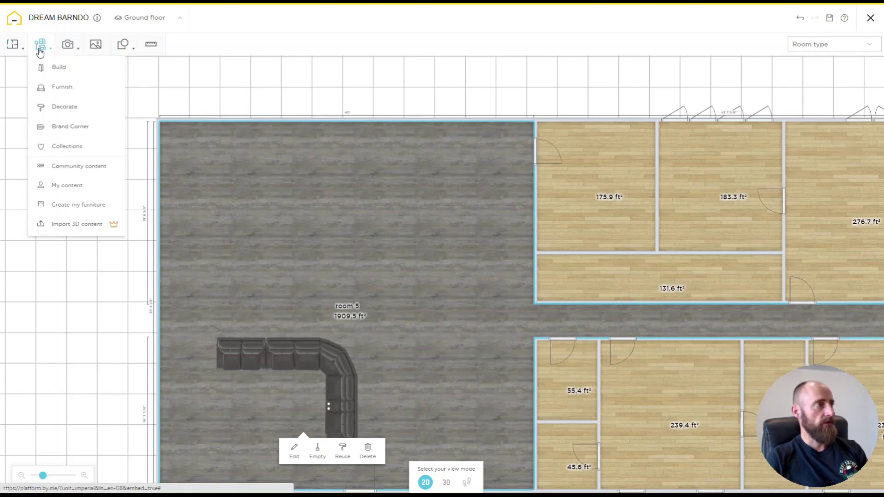
click(59, 67)
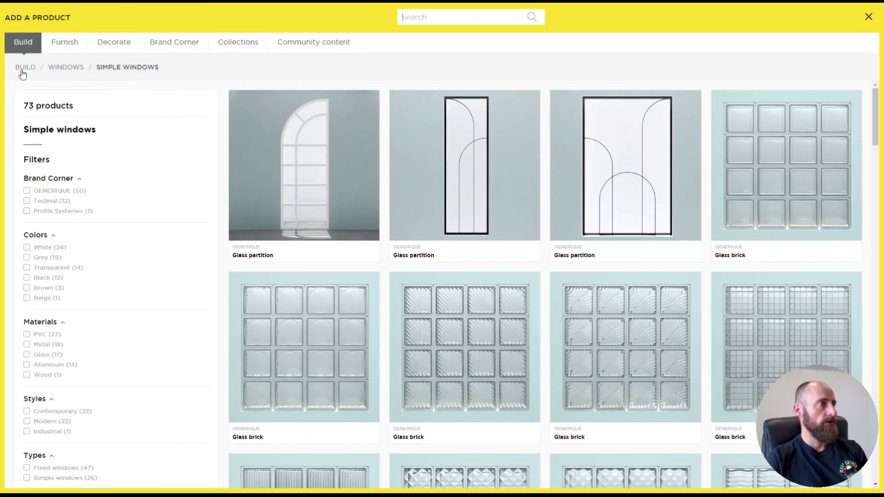
click(23, 69)
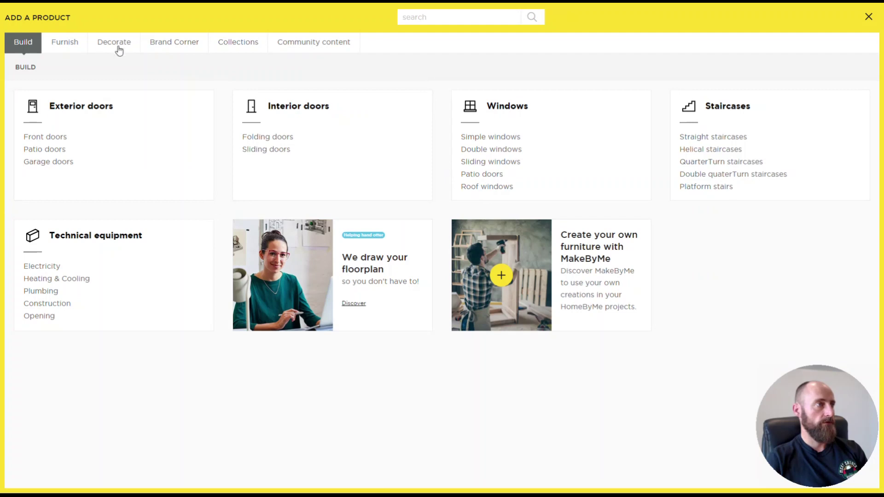
Browse the Furnish sofas and Decorate categories, then return to the Build overview
click(72, 45)
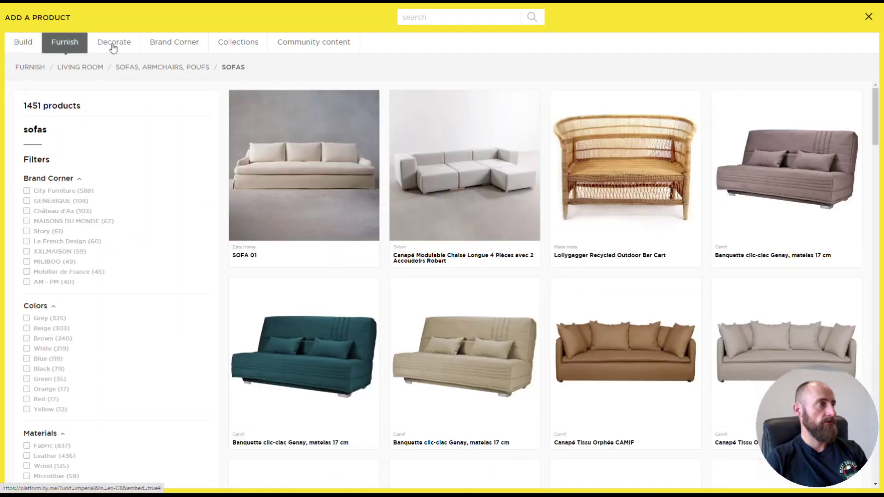
click(113, 47)
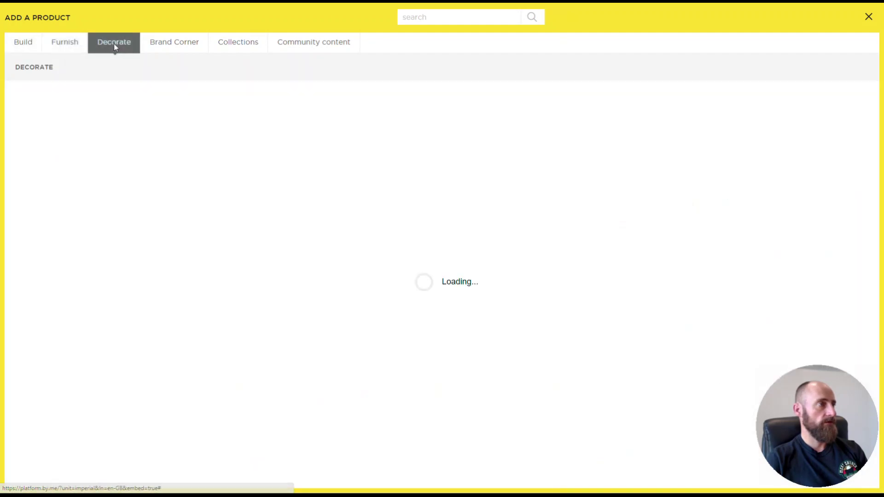
click(67, 46)
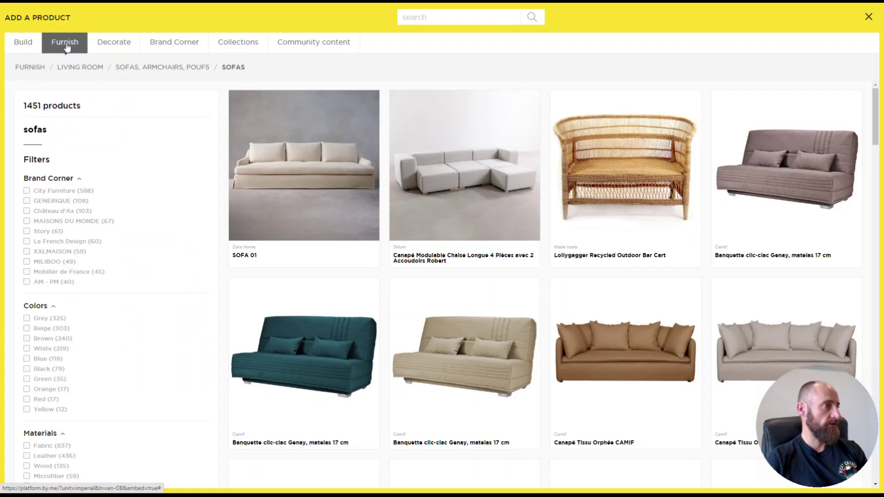
click(22, 42)
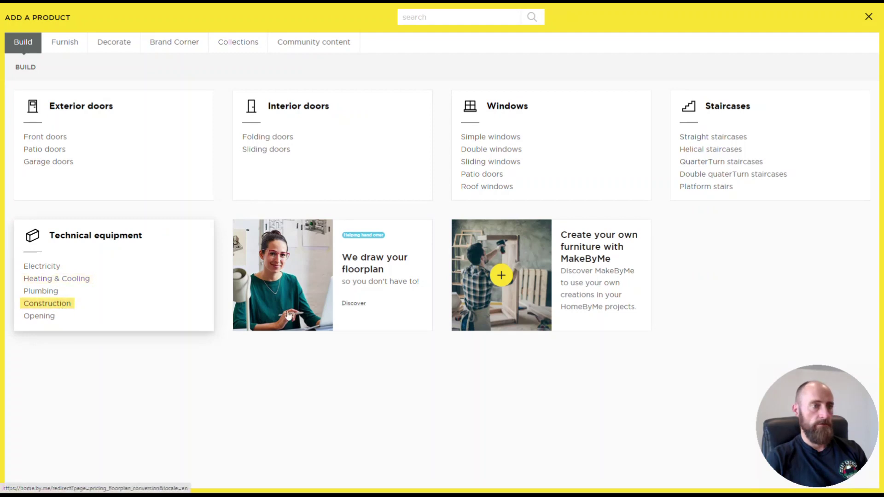
Search the catalog for 'cabinet', then refine the search to 'kitchen cabinet'
click(458, 18)
text(cabi)
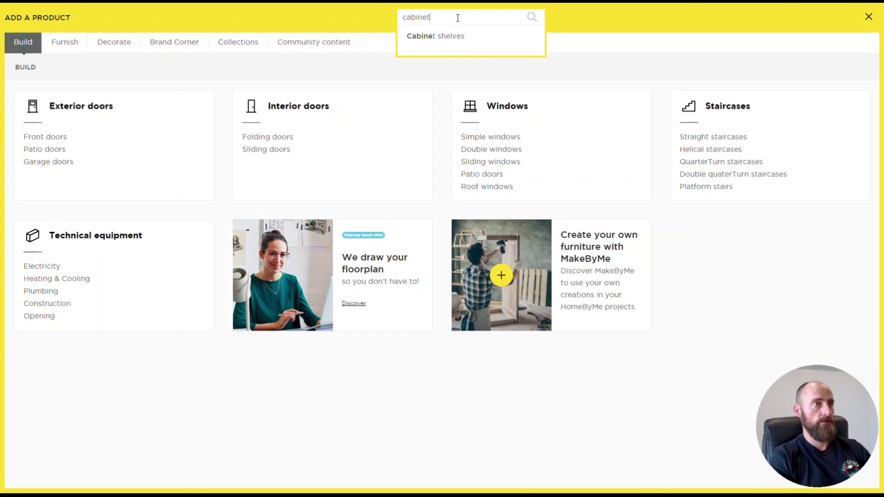
text(net)
key(Return)
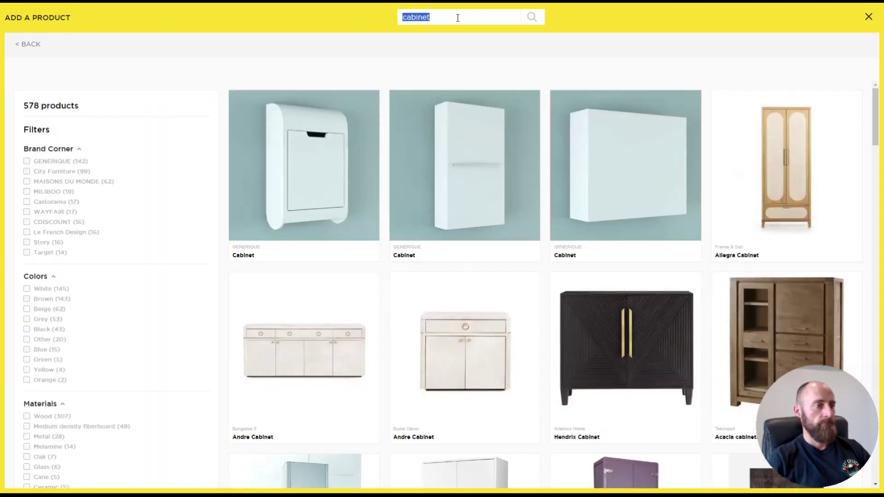
text(kitchen )
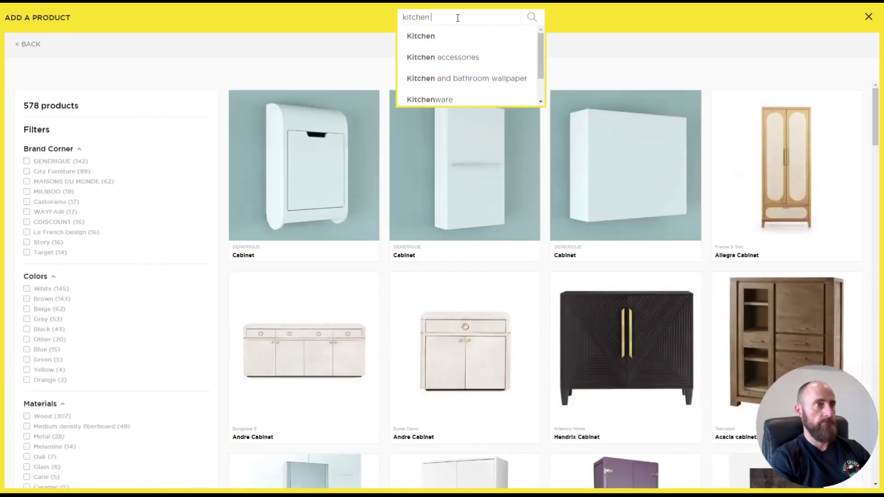
text(cabinet)
key(Return)
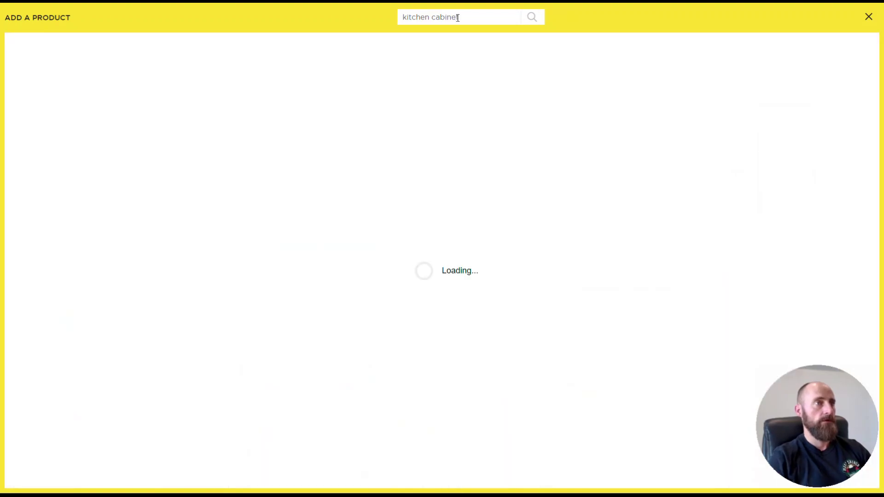
Filter the results to the Kitchen room and scroll down to the kitchen sets
scroll(438, 193, down, 8)
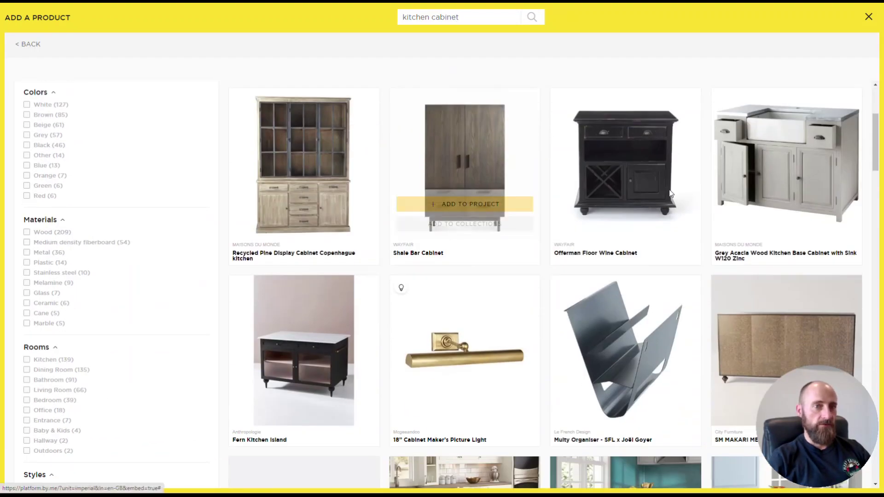
scroll(683, 197, down, 8)
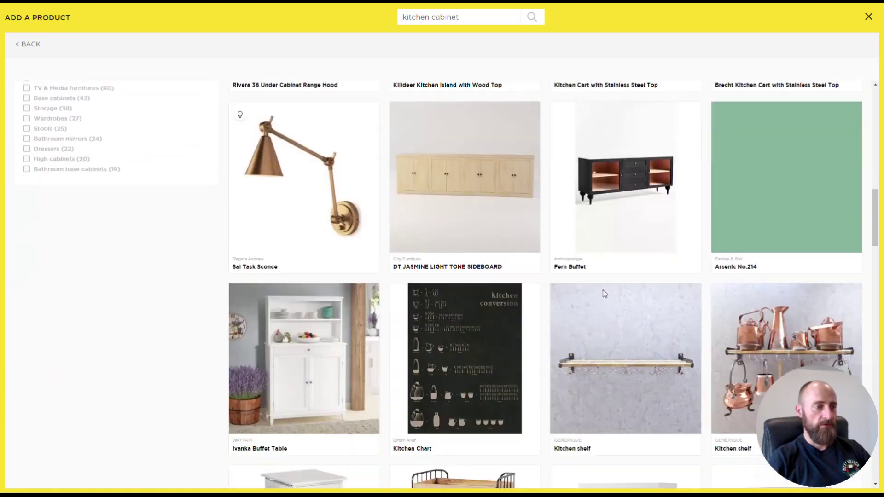
scroll(584, 290, up, 7)
scroll(579, 291, up, 3)
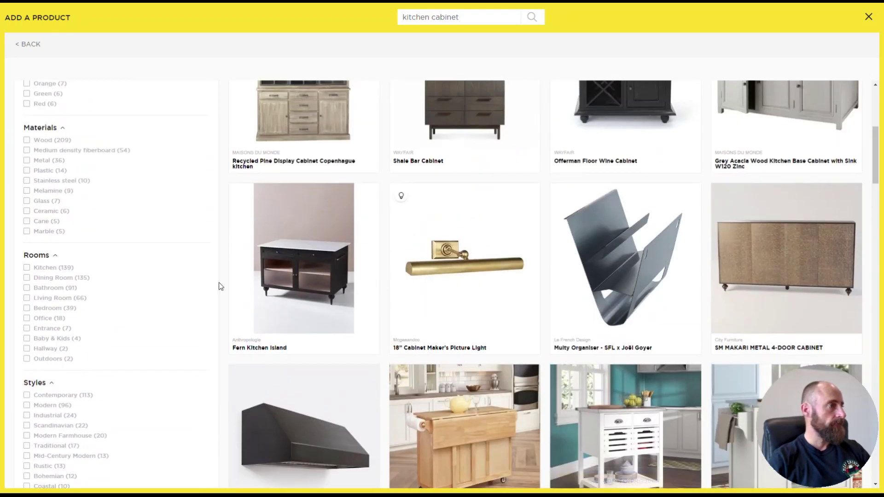
click(27, 269)
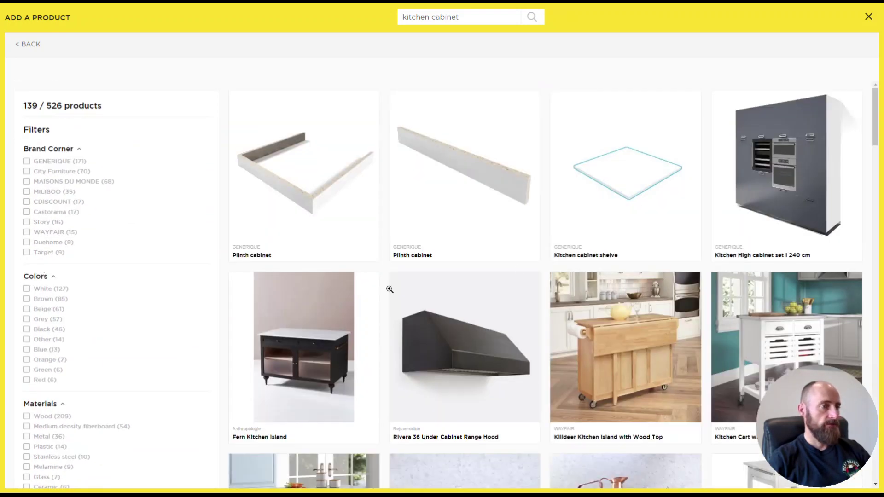
scroll(521, 277, down, 18)
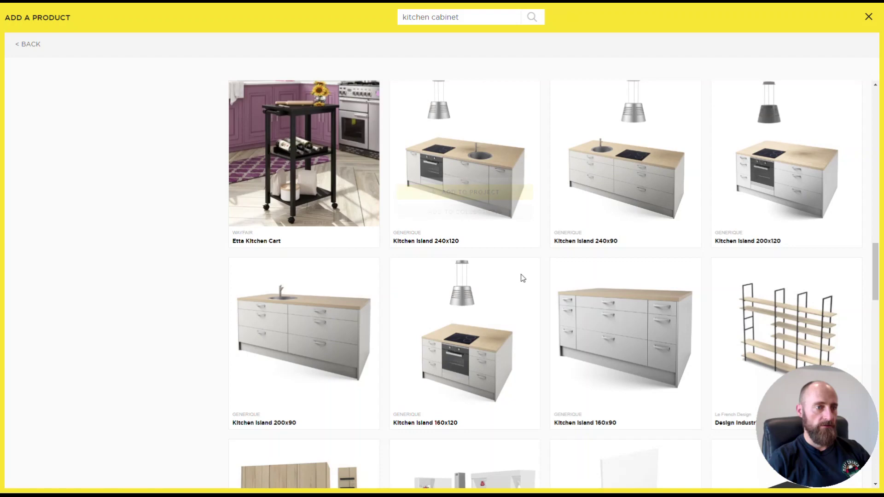
scroll(494, 263, down, 6)
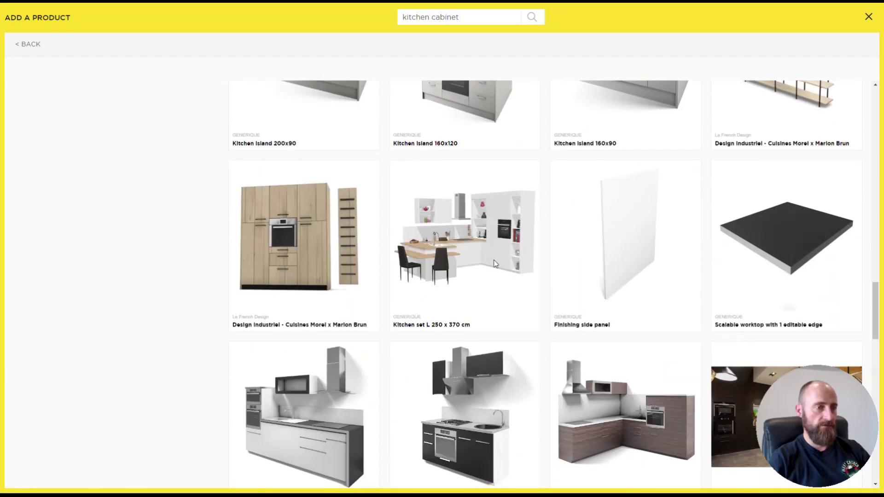
scroll(491, 249, down, 5)
scroll(486, 257, down, 20)
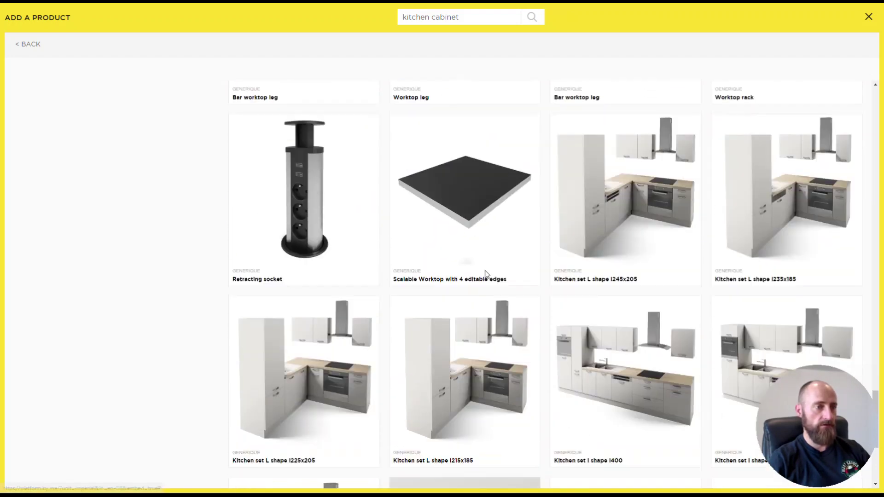
scroll(326, 189, up, 2)
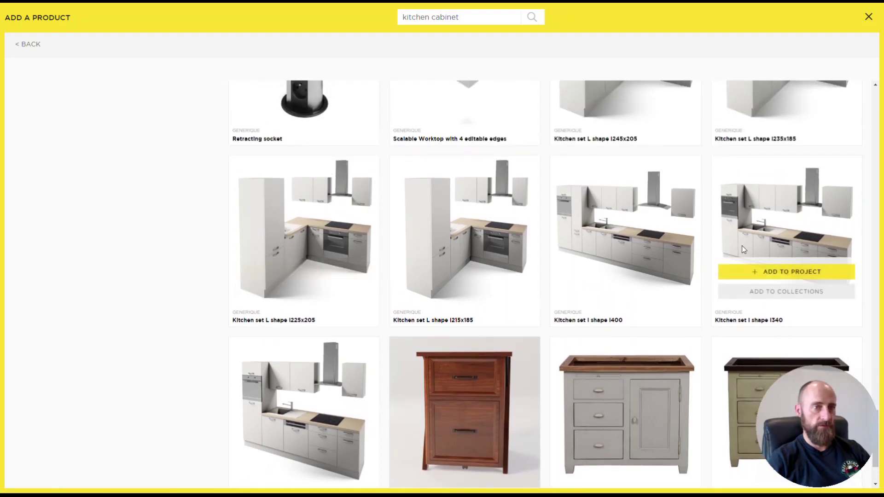
scroll(591, 261, down, 2)
Place the Kitchen set I shape L280 in room 5 and view its Hood style choices
mouse_move(308, 331)
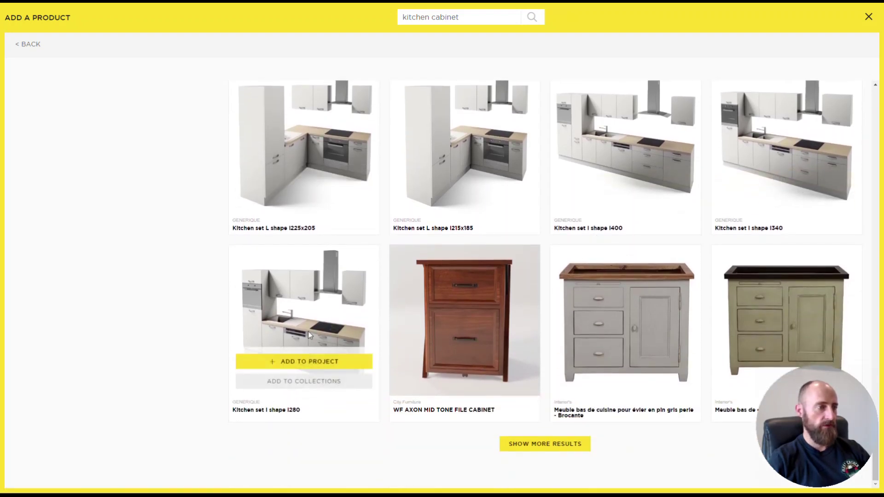
click(318, 362)
click(411, 217)
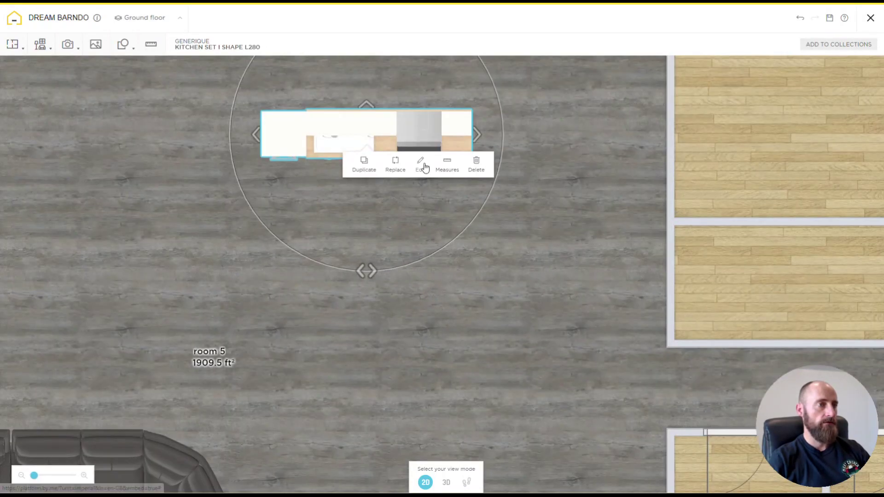
click(420, 164)
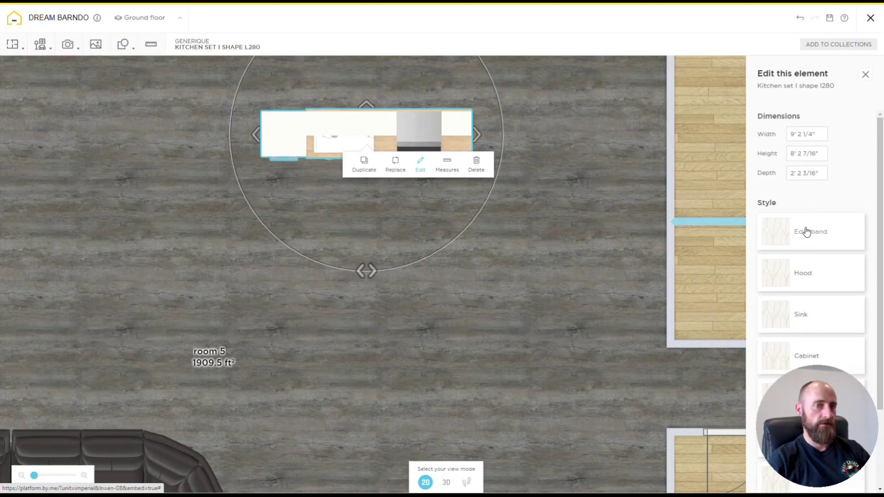
click(820, 279)
Reselect the kitchen set and delete it from the plan
click(440, 167)
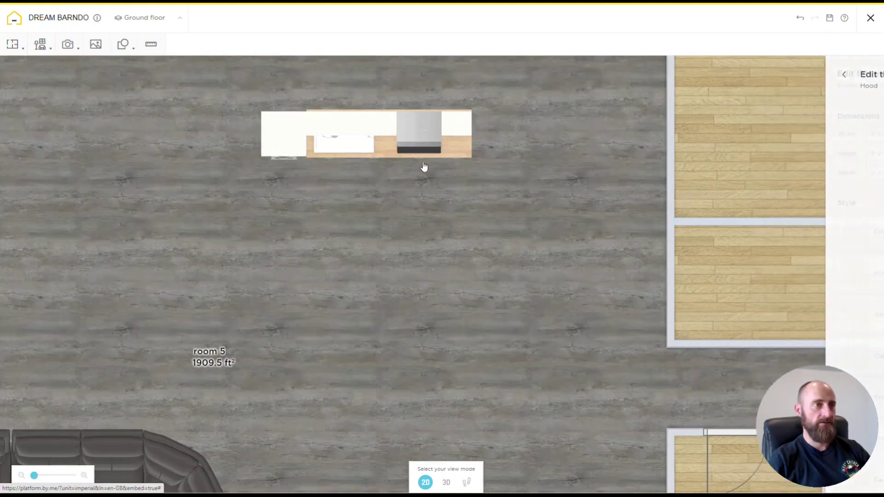
drag(406, 240, 413, 272)
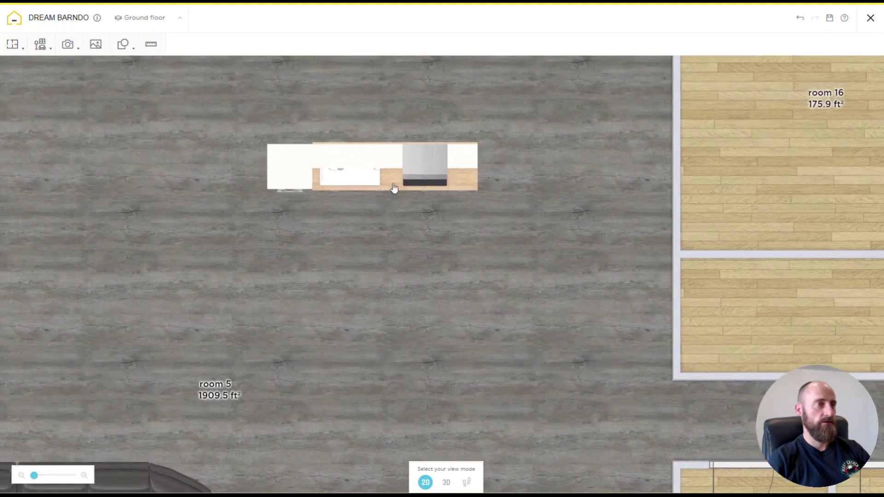
click(393, 185)
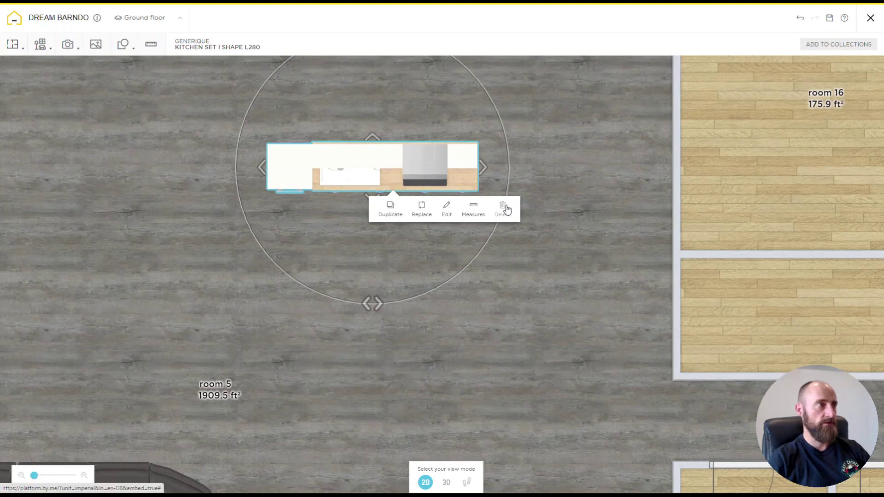
click(506, 208)
click(50, 51)
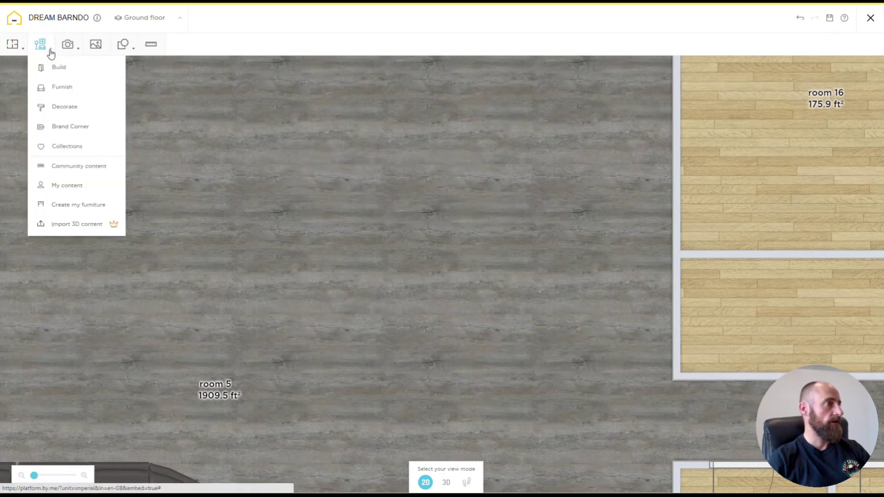
Open the Build catalog, glance at the Furnish sofa products, and return to Build
click(56, 71)
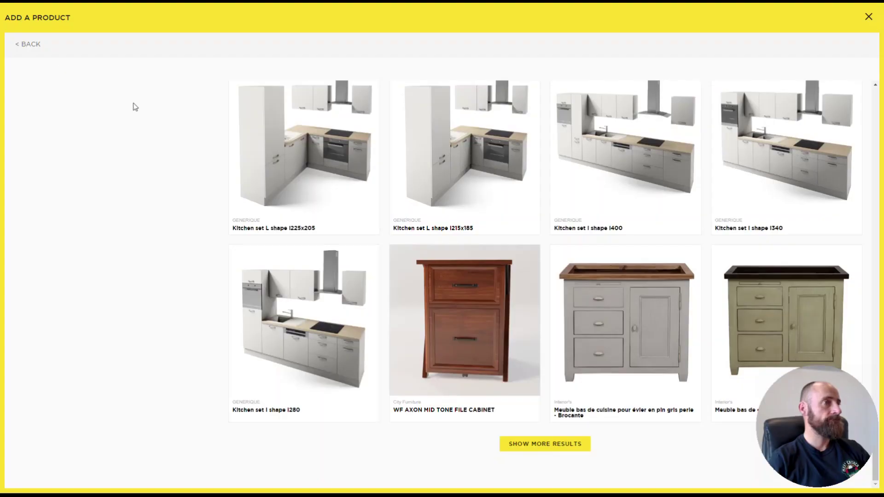
click(28, 44)
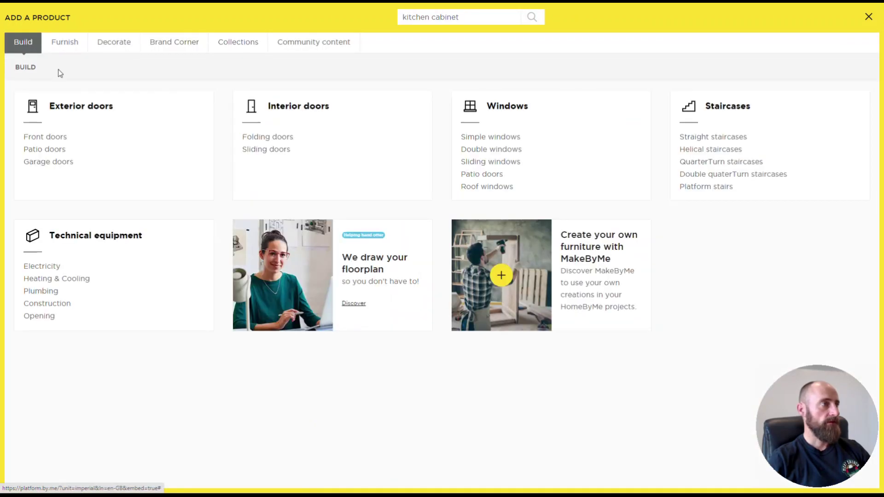
click(73, 44)
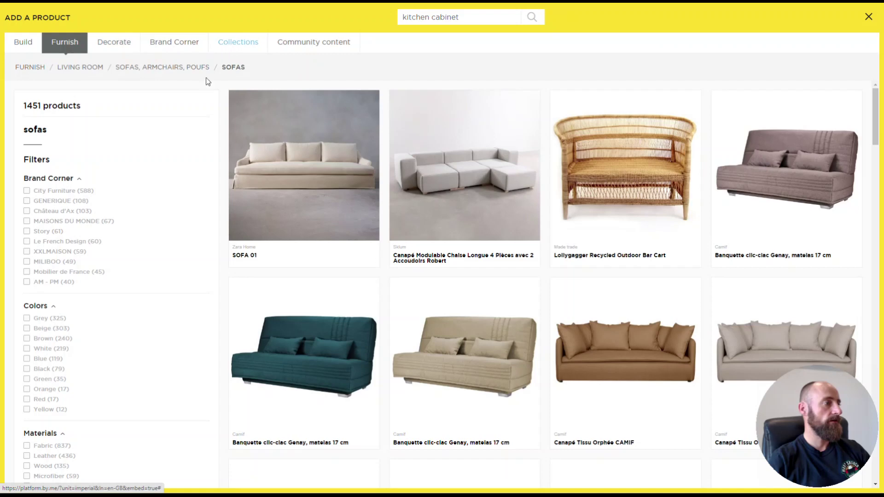
scroll(110, 309, down, 8)
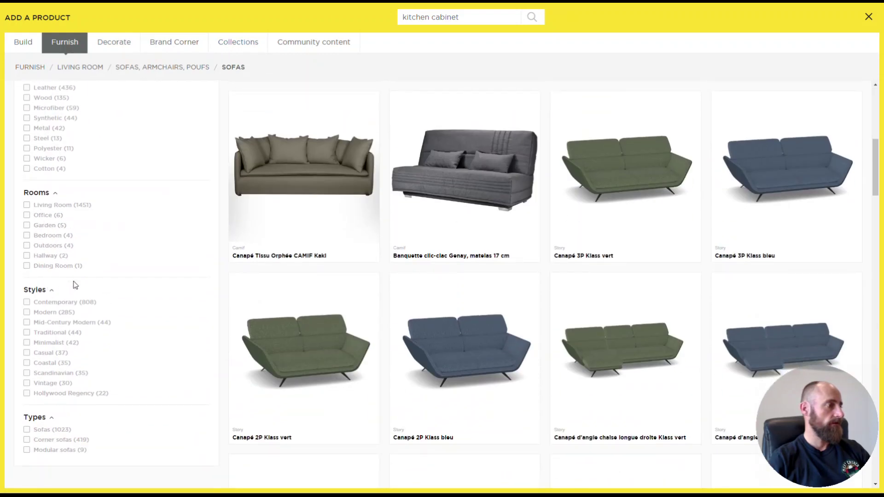
scroll(78, 271, up, 7)
click(23, 42)
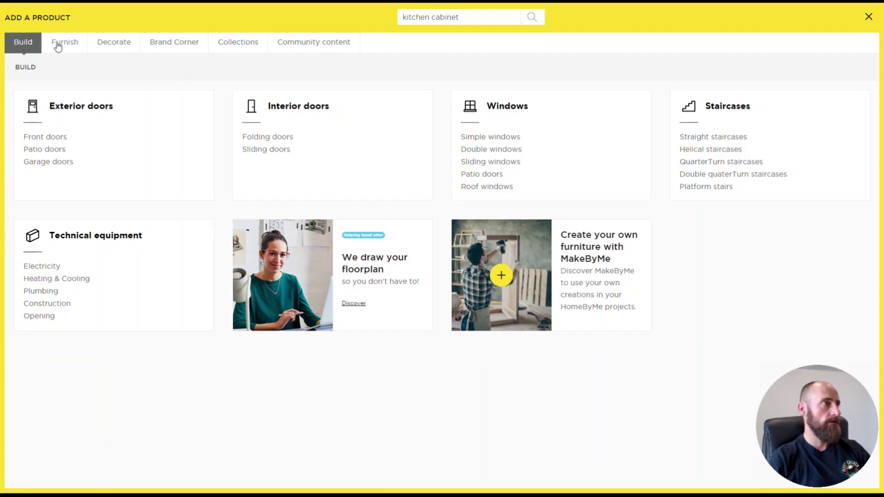
Browse Technical equipment > Construction shapes, then go back to the Build overview
click(48, 305)
scroll(286, 296, down, 15)
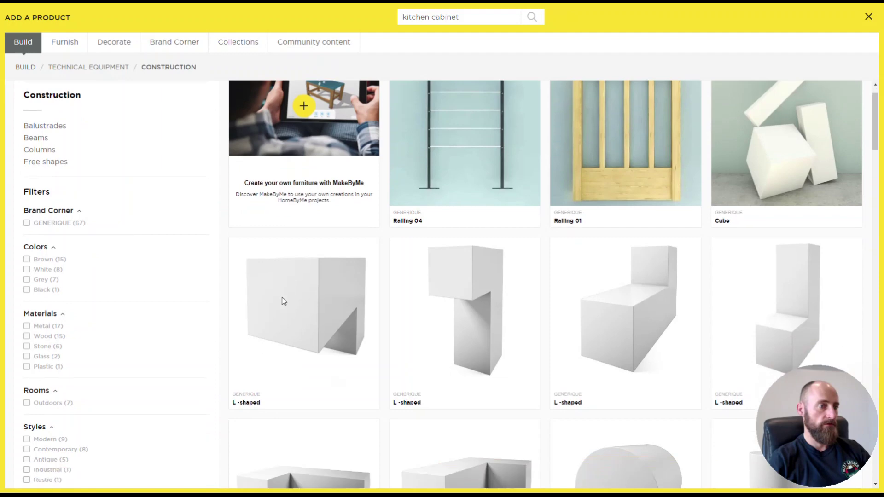
scroll(285, 297, down, 18)
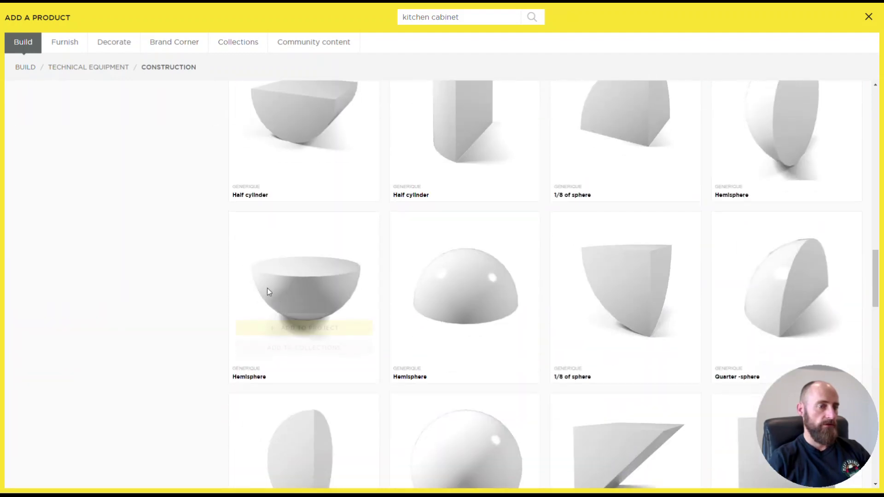
scroll(348, 290, down, 10)
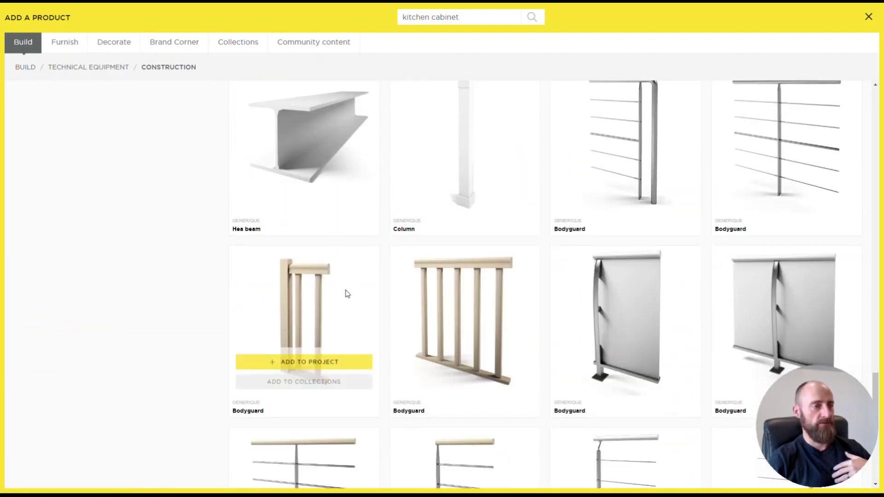
scroll(349, 296, up, 5)
scroll(352, 297, up, 15)
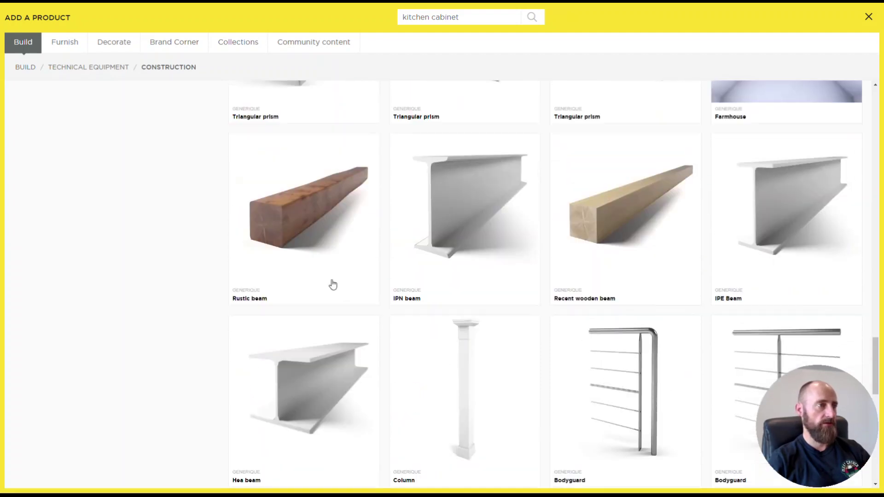
scroll(274, 281, up, 15)
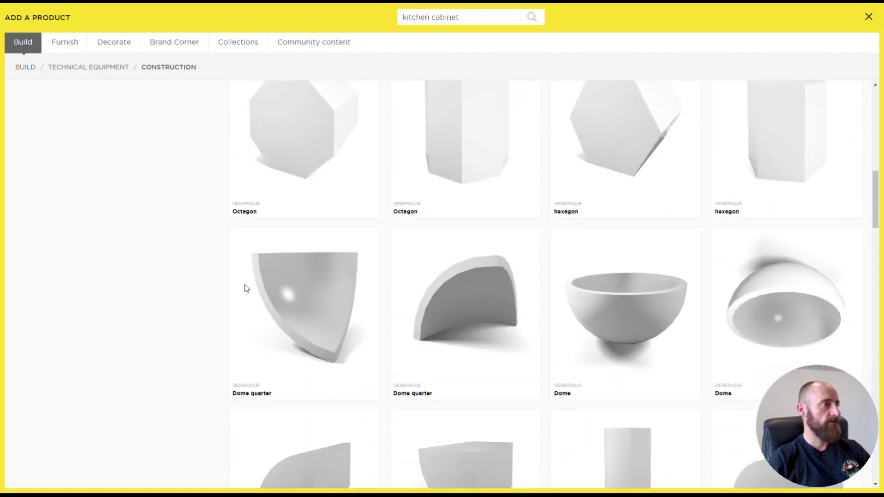
click(96, 69)
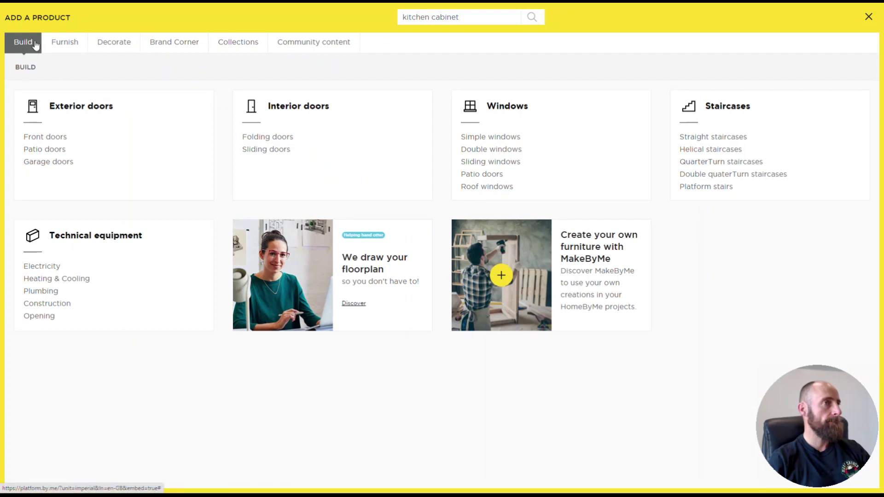
Open Furnish > Kitchen > Kitchen cabinets and look through the results
click(81, 45)
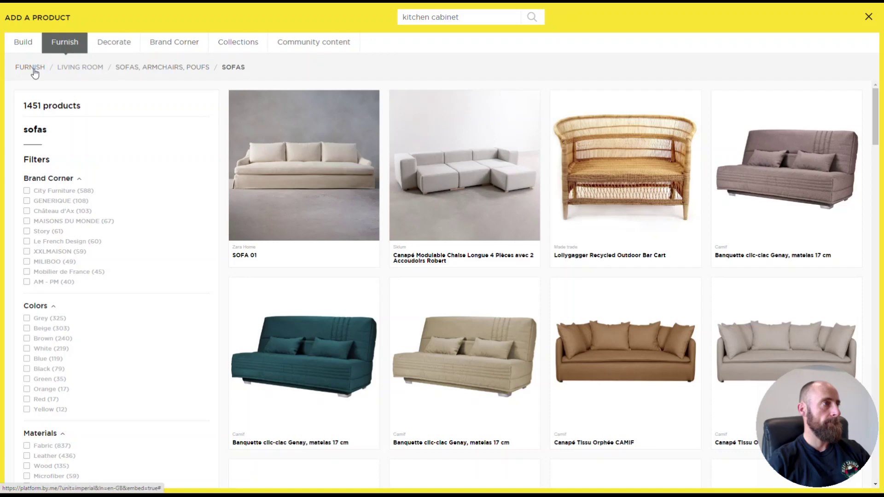
click(30, 68)
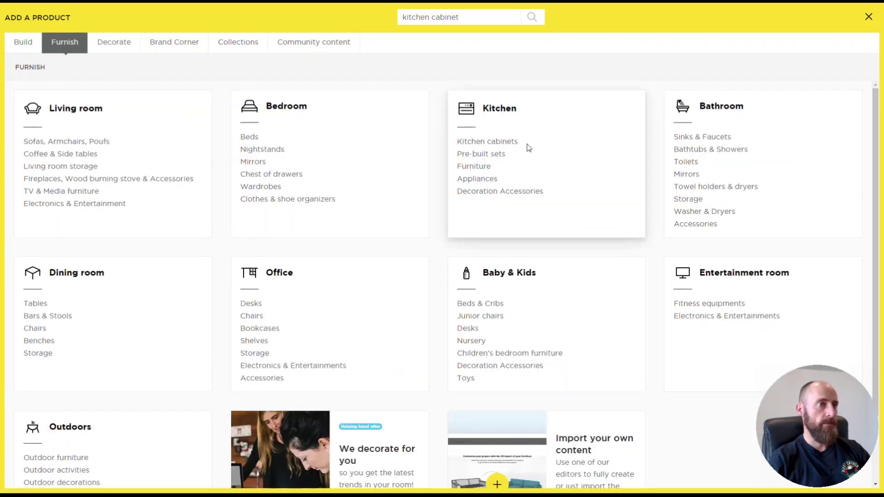
click(498, 142)
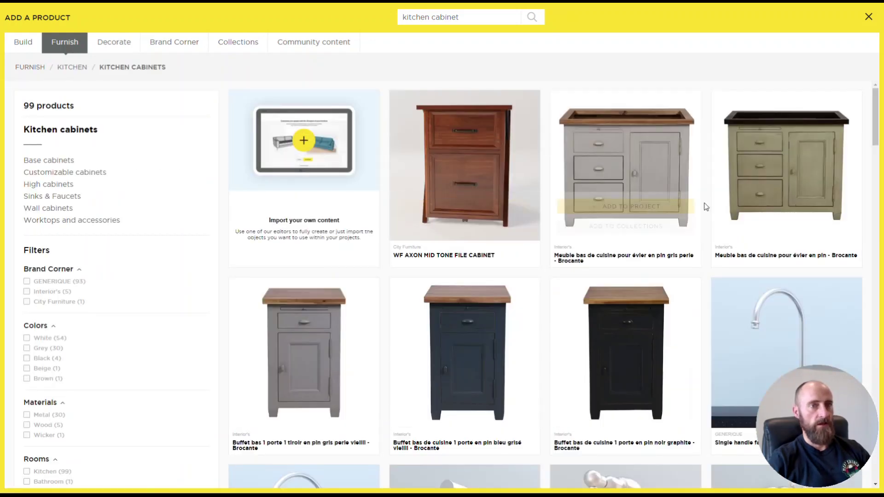
scroll(632, 250, down, 10)
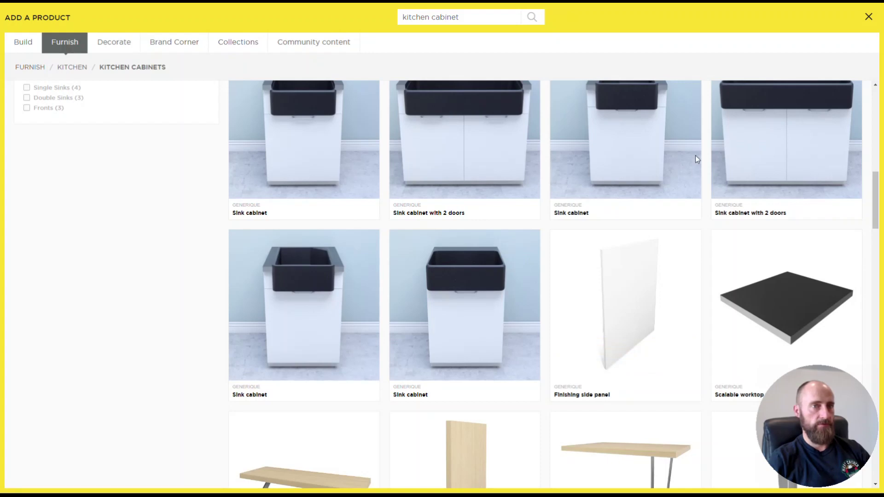
scroll(527, 278, down, 15)
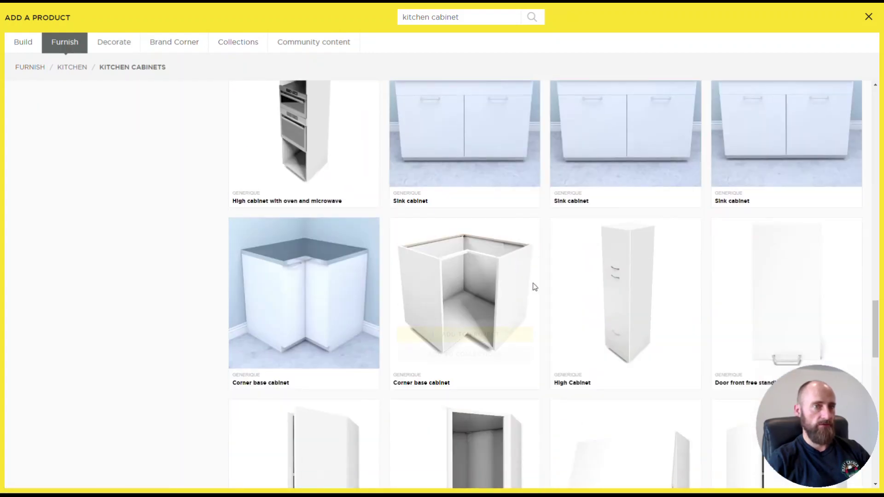
scroll(534, 287, down, 3)
scroll(493, 288, up, 2)
scroll(573, 314, down, 5)
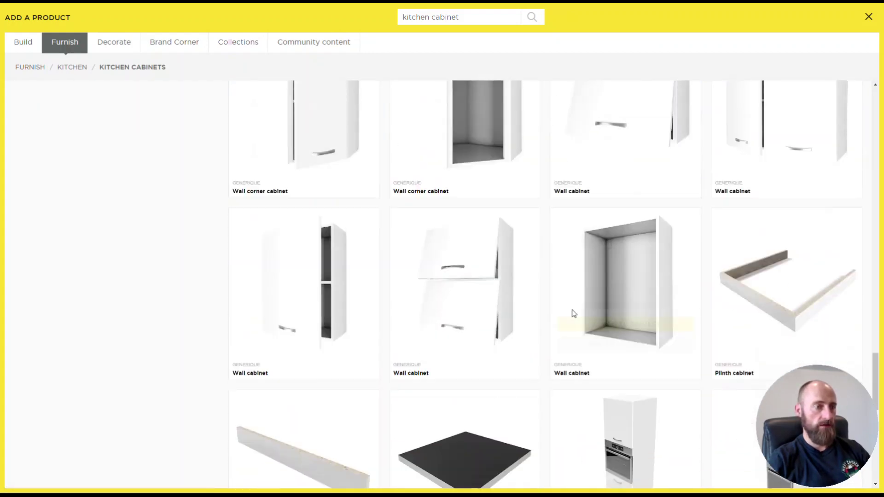
scroll(557, 309, down, 3)
scroll(381, 221, down, 6)
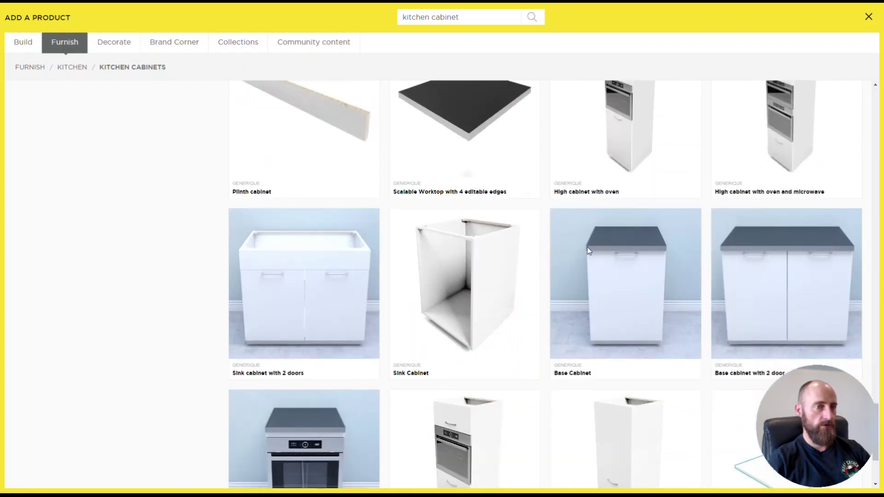
scroll(489, 239, up, 1)
scroll(290, 251, up, 1)
scroll(365, 252, down, 1)
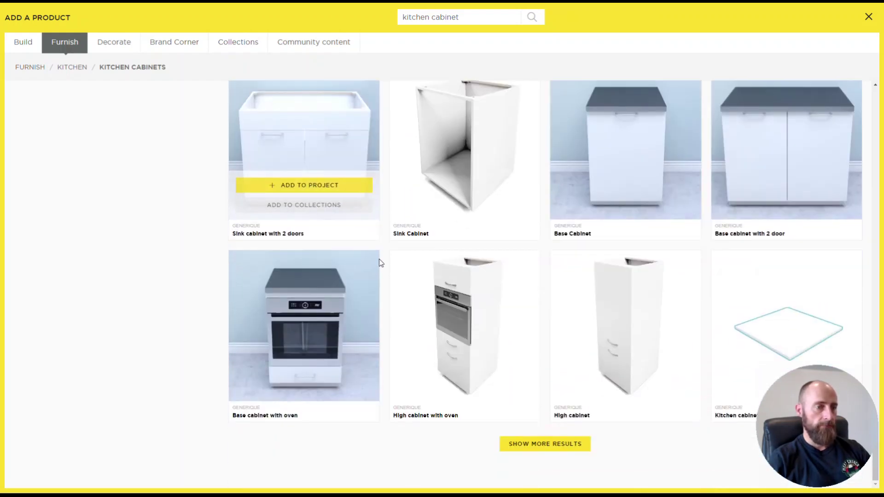
scroll(549, 282, up, 3)
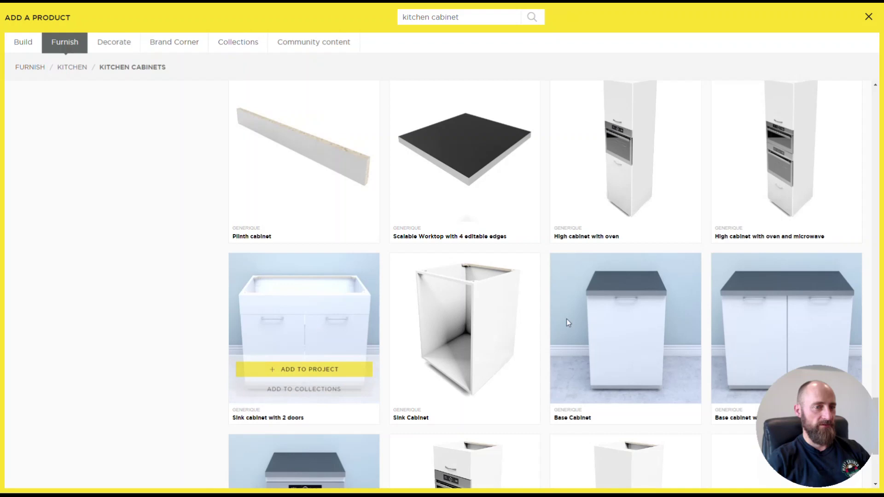
scroll(532, 326, down, 3)
Load more results and add the 'Base cabinet whit 3 drawers' to the project
click(548, 445)
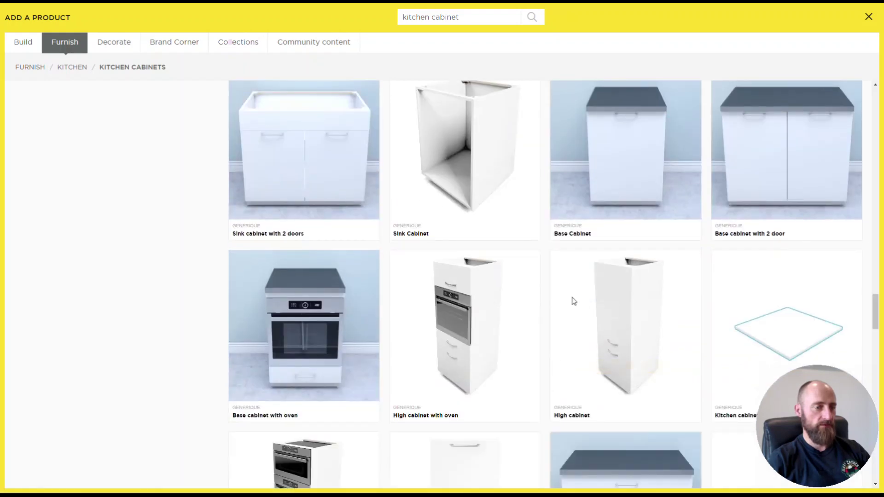
scroll(571, 299, down, 5)
scroll(552, 297, down, 3)
mouse_move(651, 202)
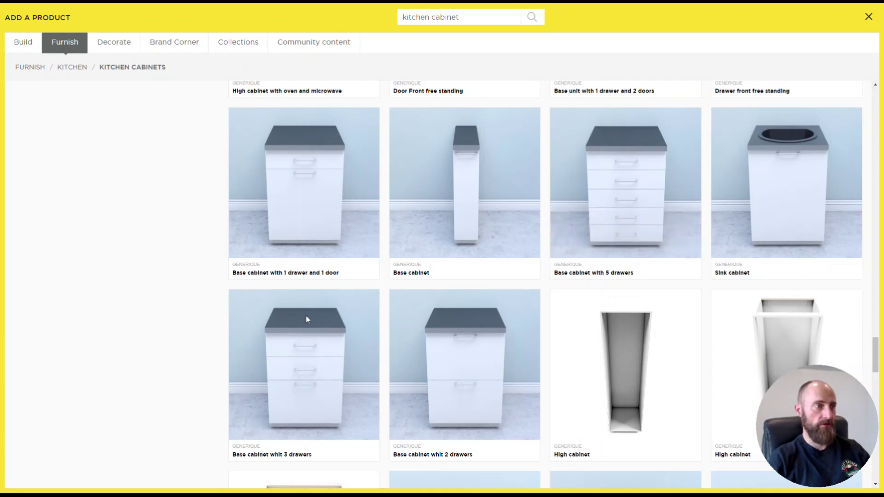
scroll(313, 382, down, 4)
scroll(286, 185, down, 4)
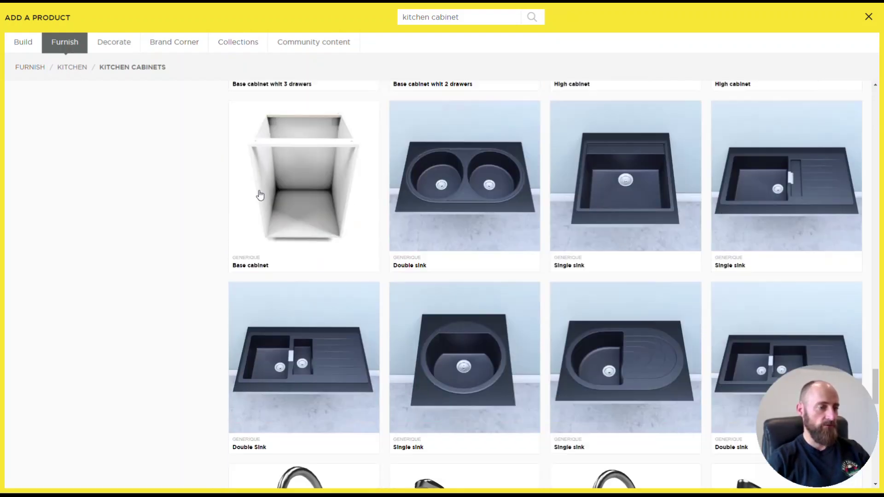
scroll(259, 246, up, 5)
scroll(286, 255, up, 2)
mouse_move(339, 254)
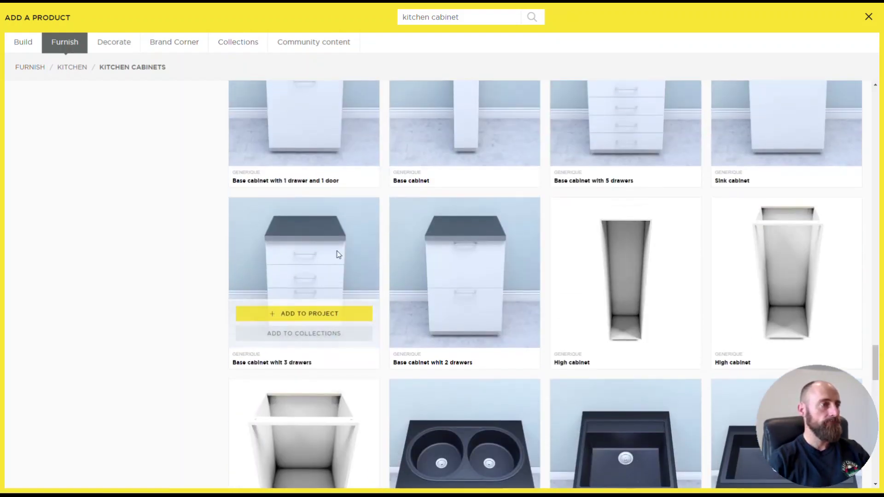
click(305, 314)
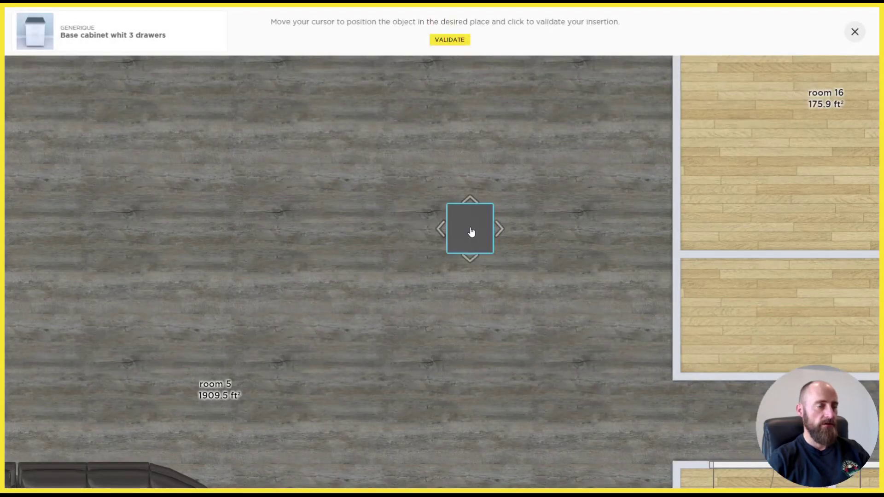
Place the cabinet in room 5, view it in 3D, slide it along the wall, and duplicate it
click(470, 231)
click(449, 482)
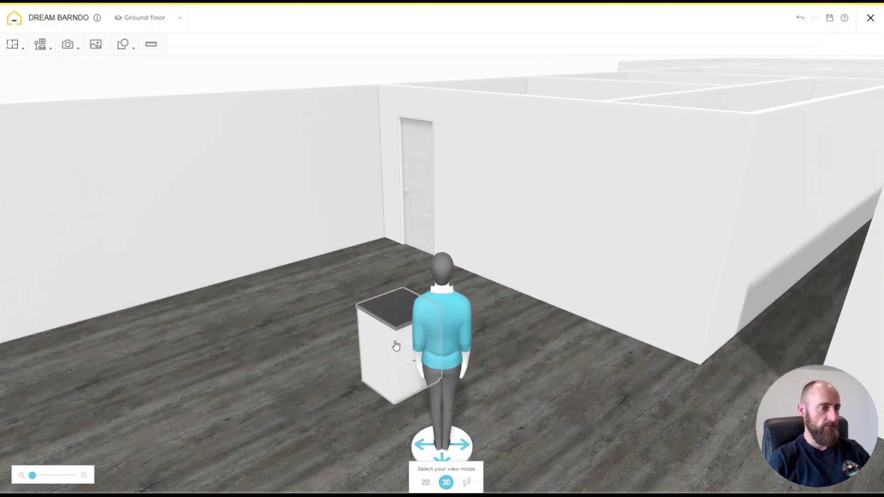
click(383, 359)
drag(372, 387, 494, 339)
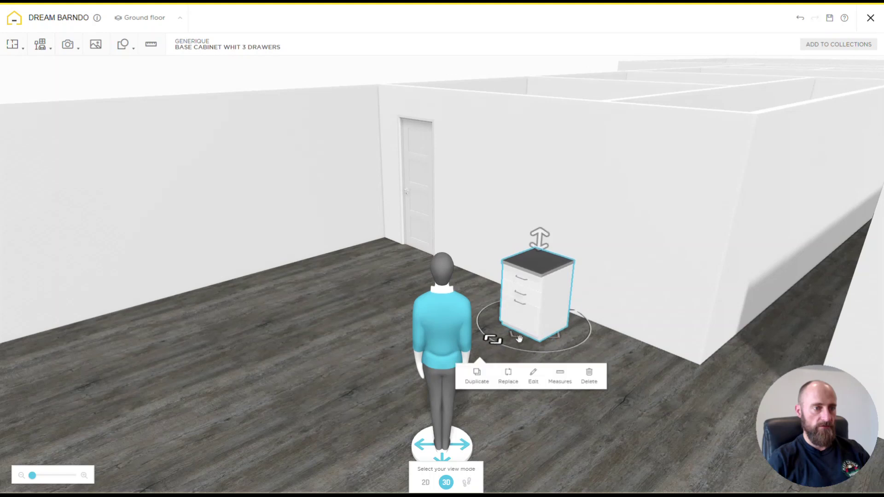
drag(543, 326, 619, 334)
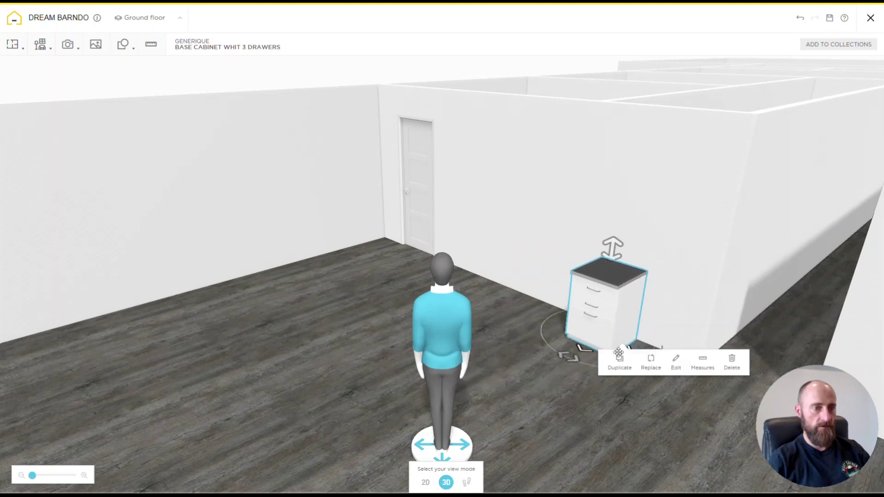
click(619, 362)
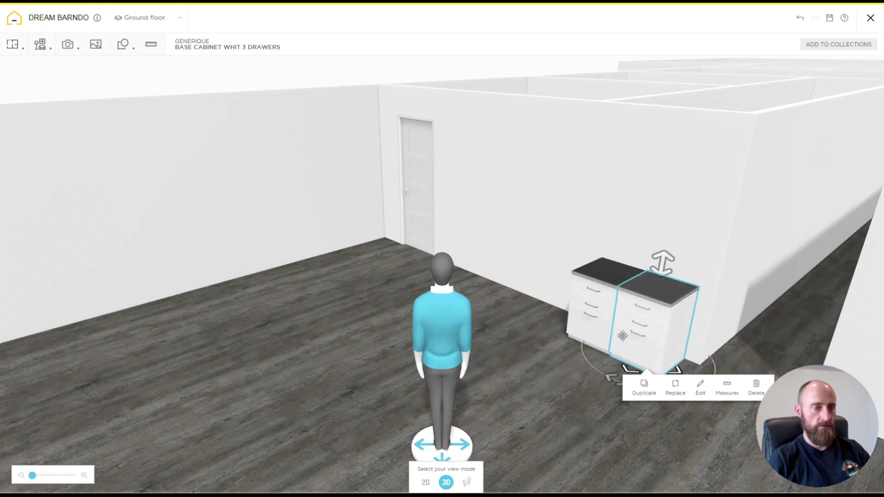
Move the left cabinet next to the door and add several copies to extend the row
click(586, 325)
drag(586, 324, 456, 271)
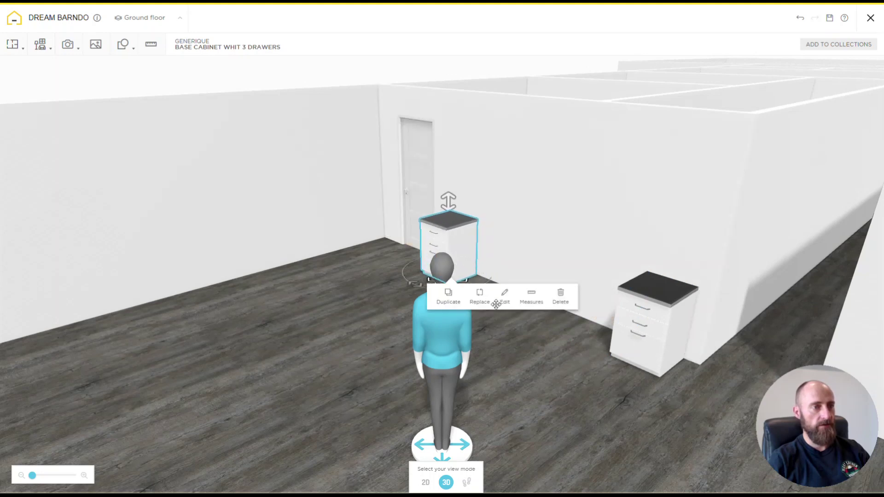
click(450, 297)
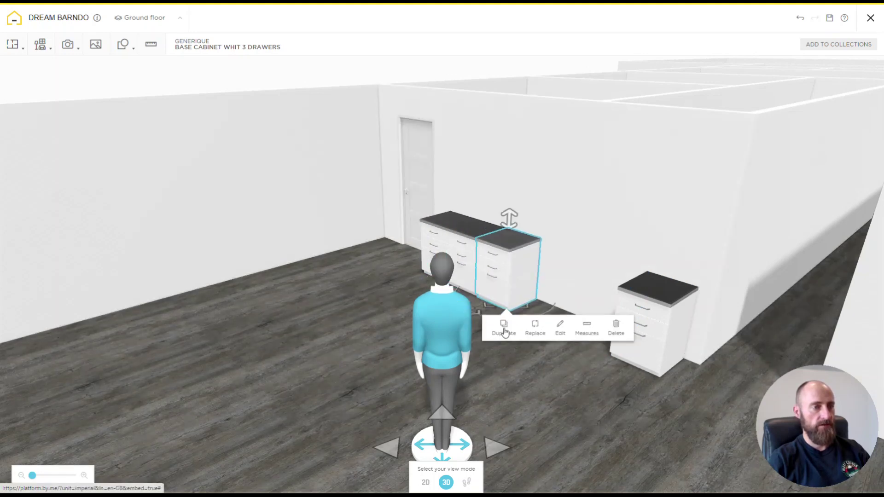
click(504, 325)
click(538, 340)
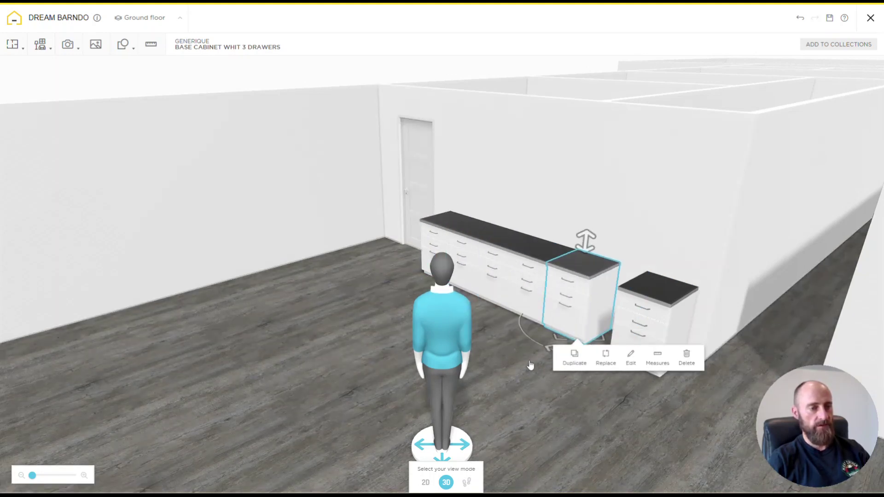
click(529, 366)
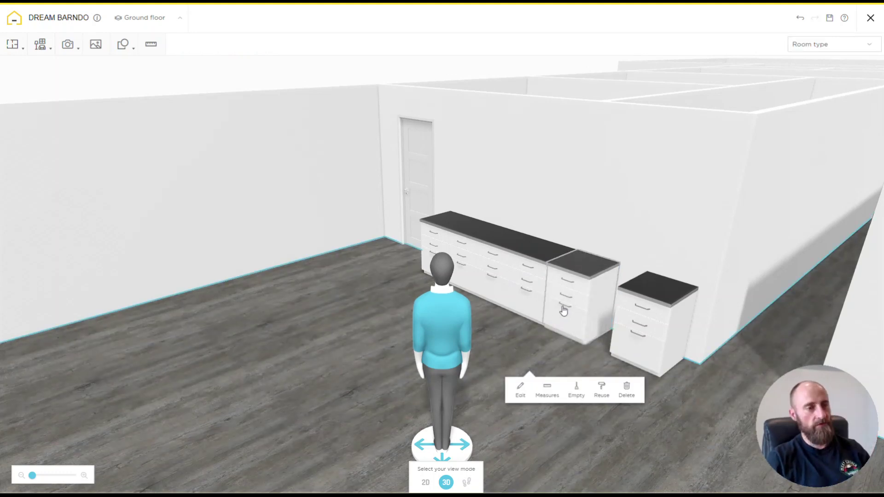
Remove two of the extra cabinets from the long row
click(564, 312)
click(371, 324)
click(635, 328)
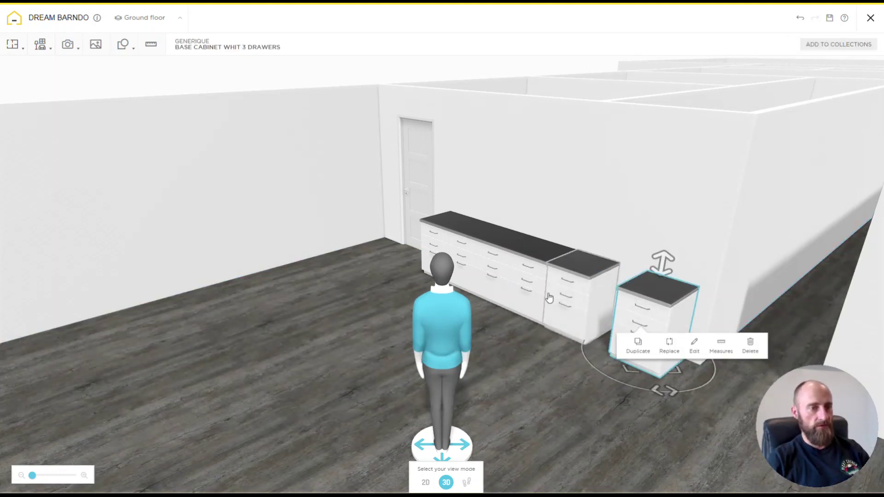
click(515, 277)
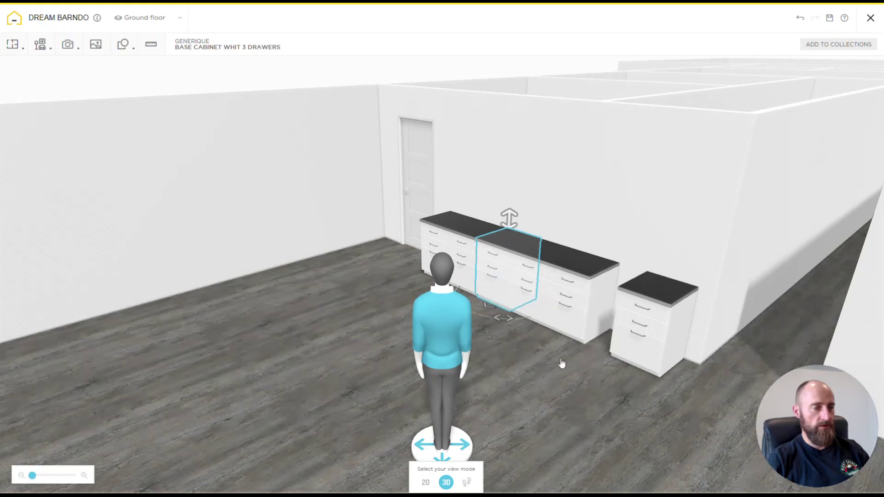
drag(562, 363, 475, 369)
click(292, 343)
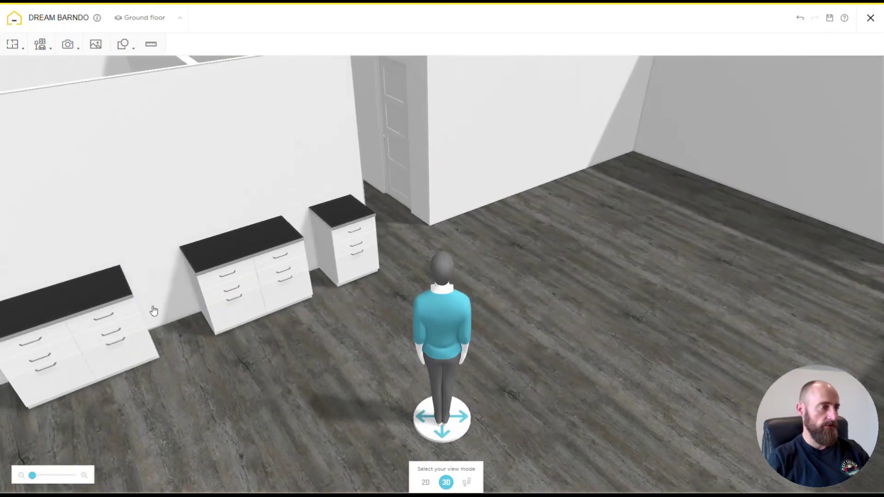
click(153, 310)
click(239, 345)
Delete the rightmost single cabinet and duplicate the double cabinet's right half into a third section
drag(544, 326, 505, 327)
click(520, 249)
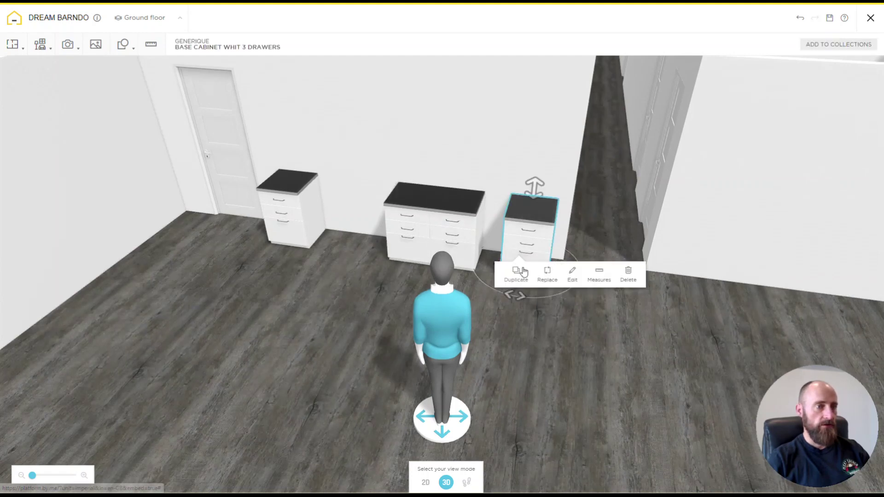
click(628, 276)
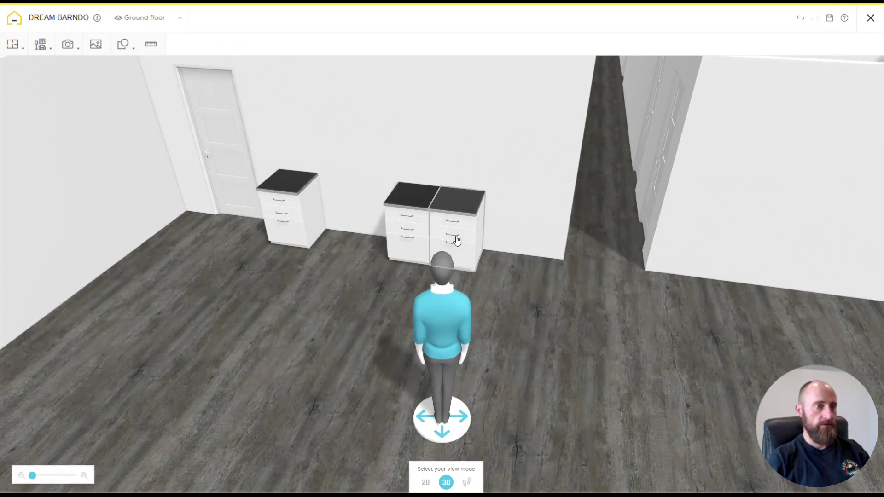
click(452, 240)
click(462, 267)
click(363, 322)
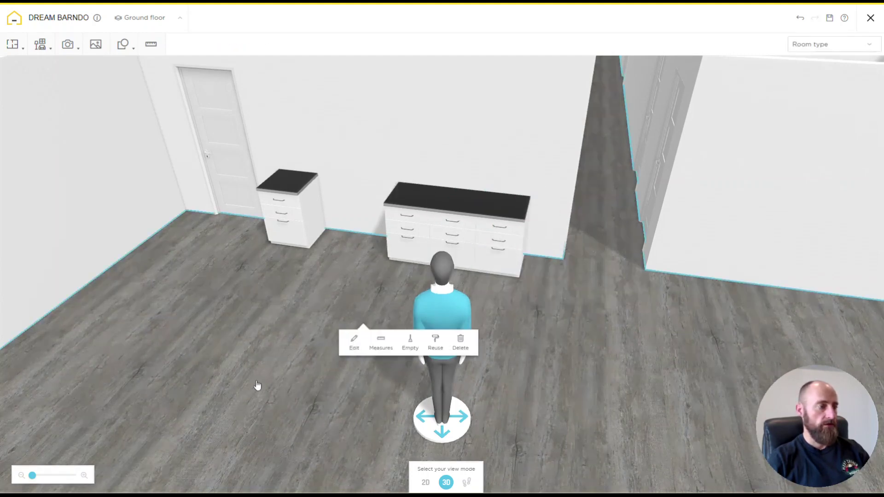
click(40, 44)
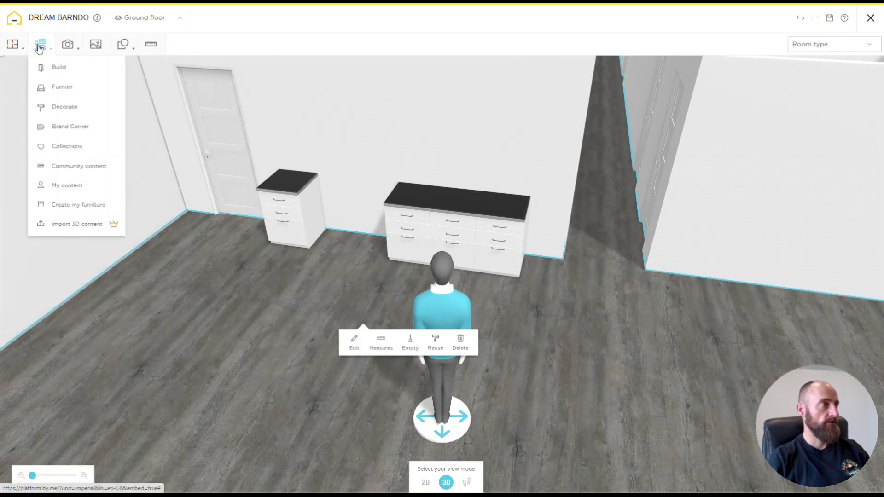
Search Furnish for 'range' and place a SMEG Cooking center between the base cabinets
click(65, 88)
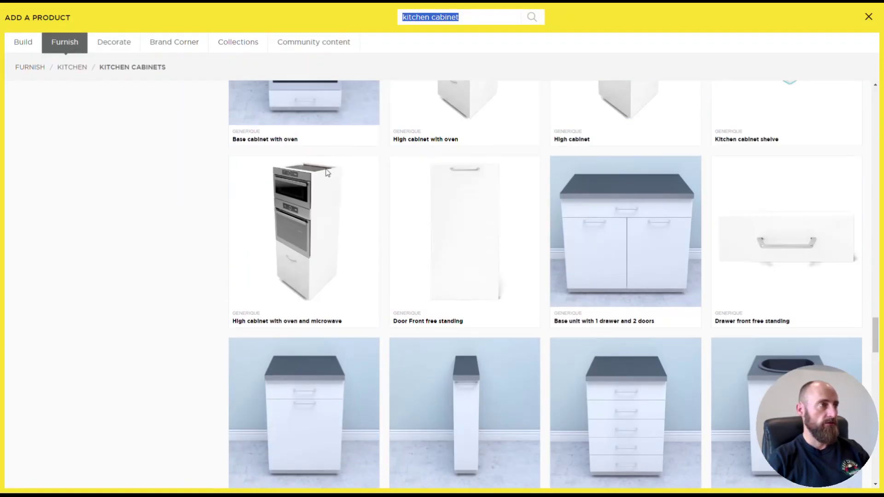
scroll(327, 173, up, 5)
click(491, 19)
text(range)
key(Return)
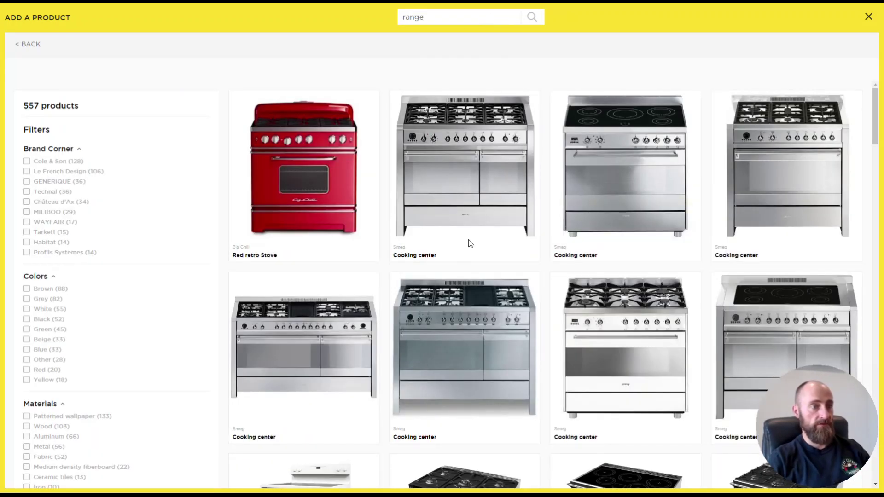
scroll(489, 227, down, 3)
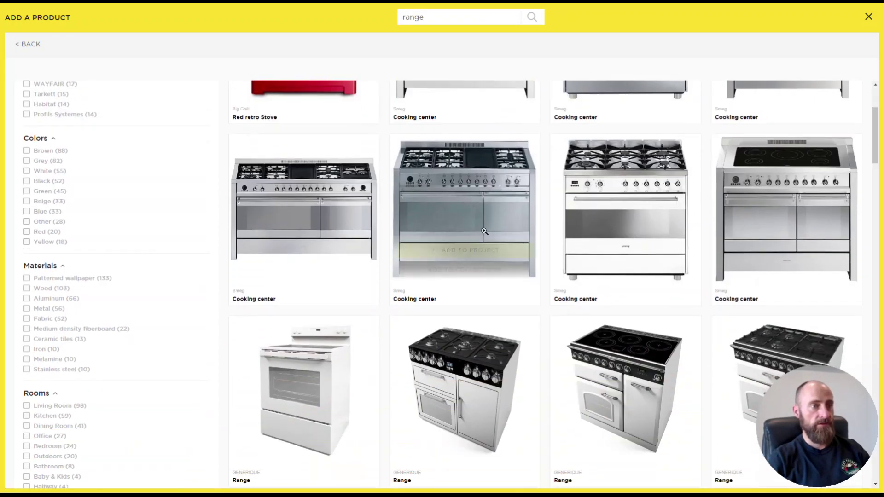
click(462, 251)
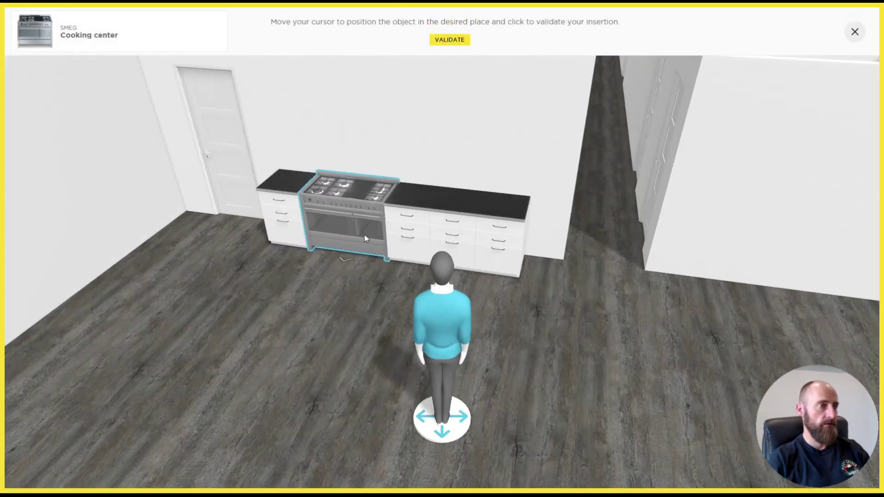
click(365, 238)
drag(296, 335, 255, 308)
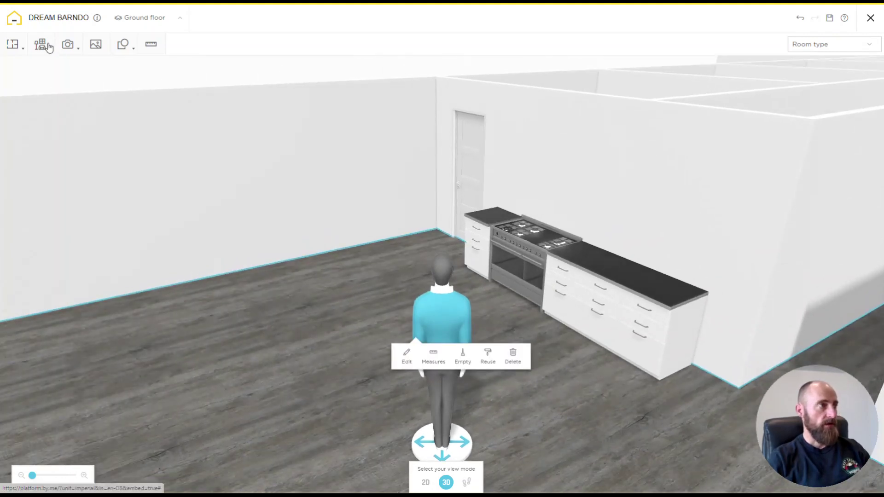
Search Furnish for Refrigerators and place a French-door fridge against the kitchen's left wall
click(40, 44)
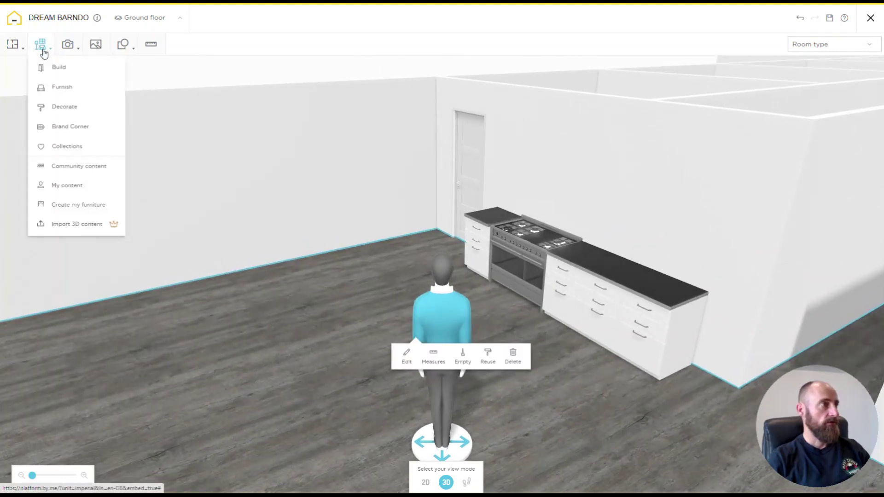
click(58, 90)
text(fridge)
key(Return)
double_click(438, 19)
text(refr)
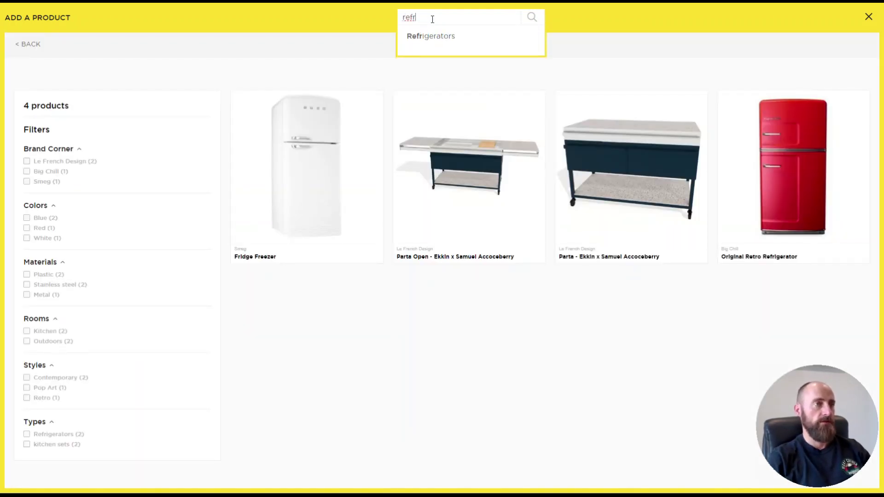
click(432, 37)
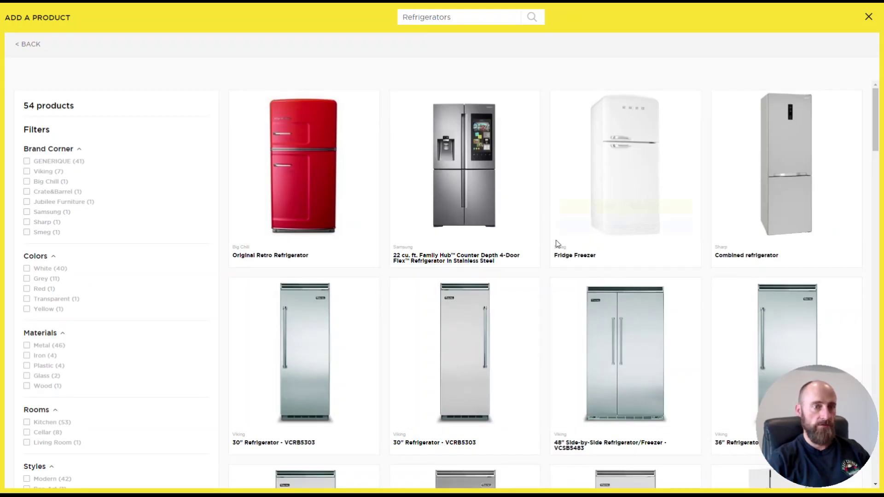
scroll(557, 235, down, 9)
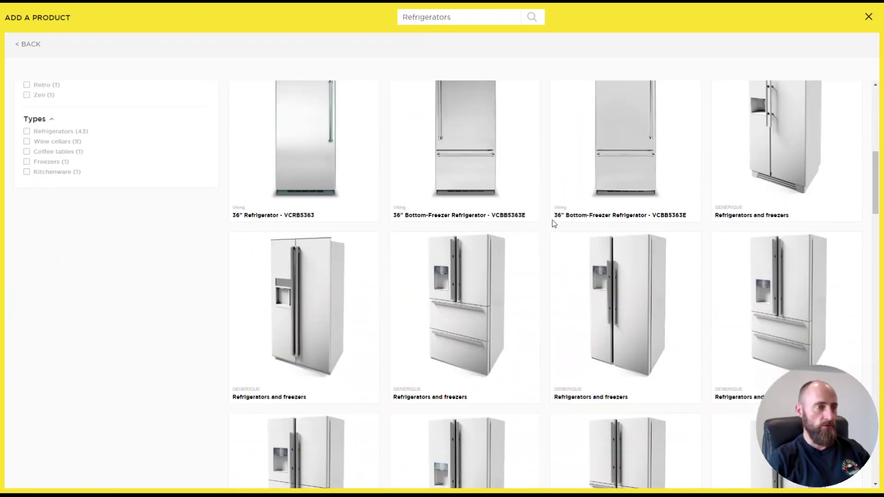
scroll(554, 224, down, 3)
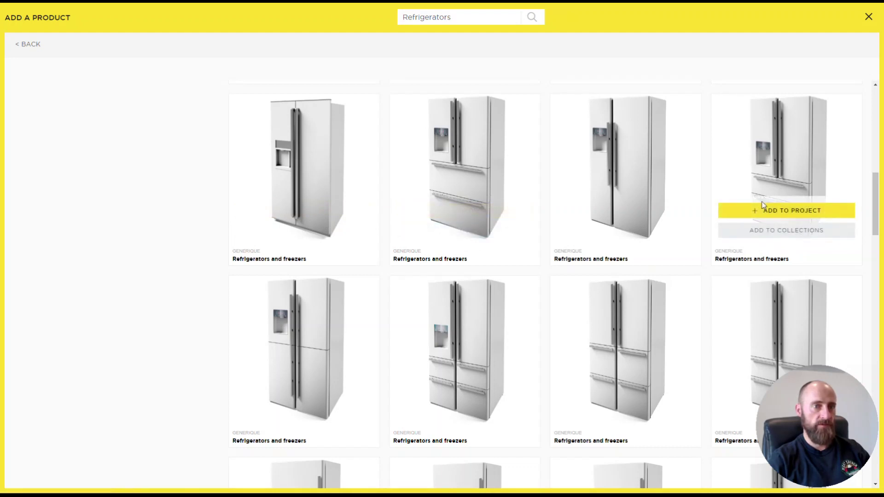
click(783, 210)
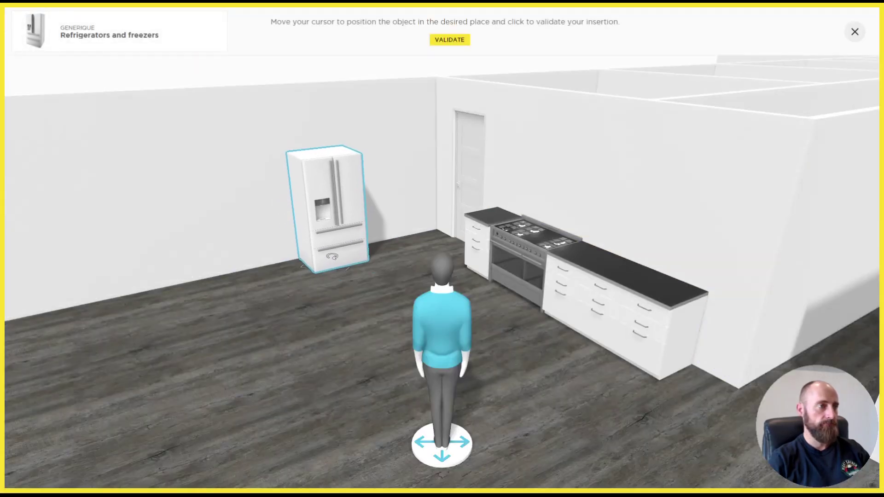
click(332, 257)
Set the refrigerator's main material to Metal with a grey finish
click(389, 291)
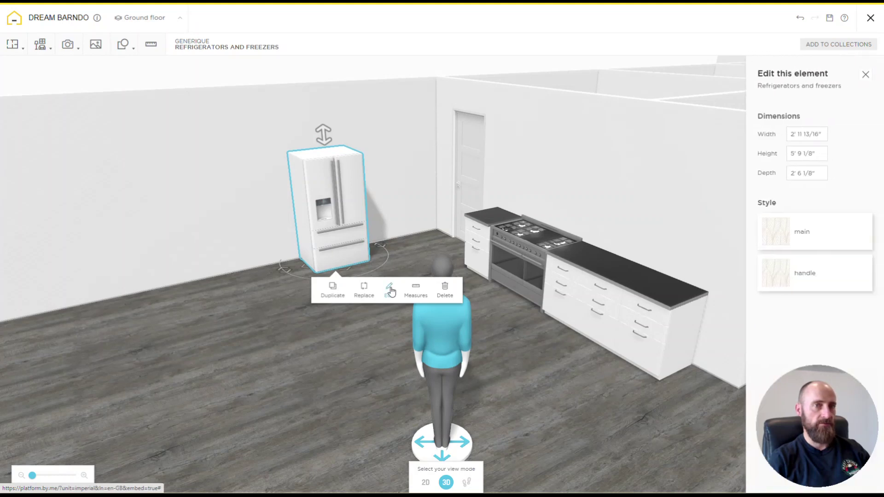
click(814, 236)
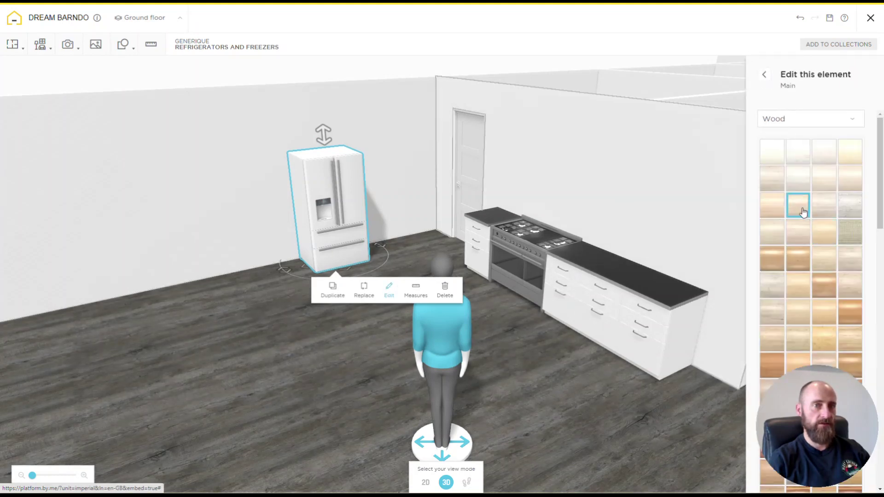
click(822, 124)
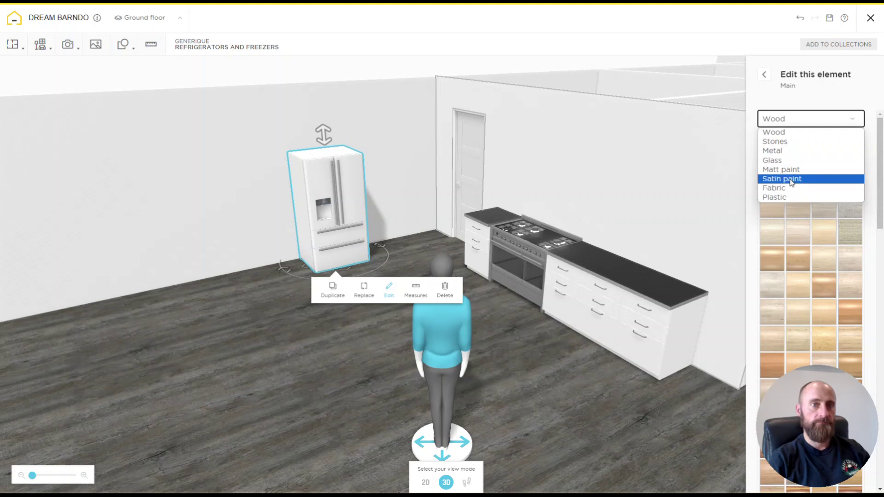
click(789, 150)
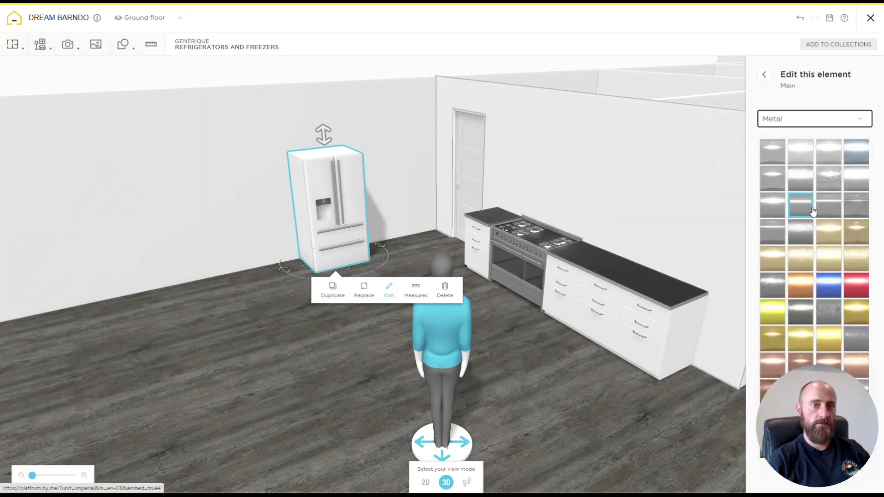
click(808, 210)
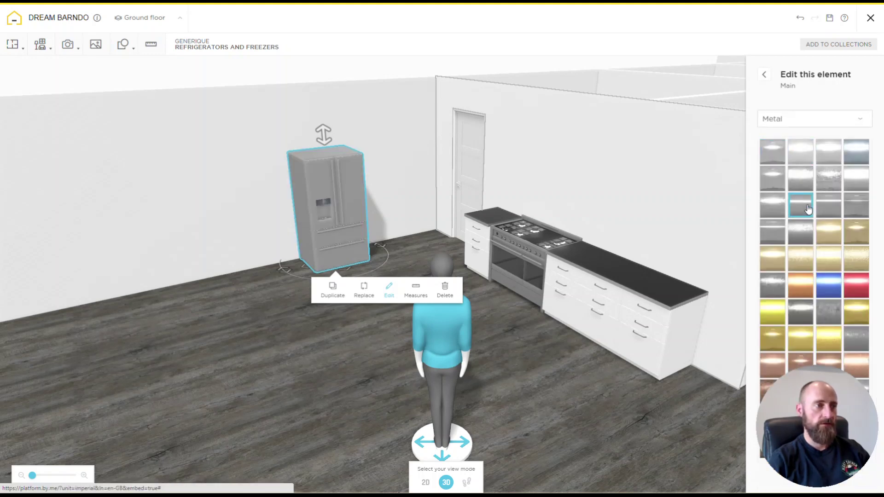
click(764, 75)
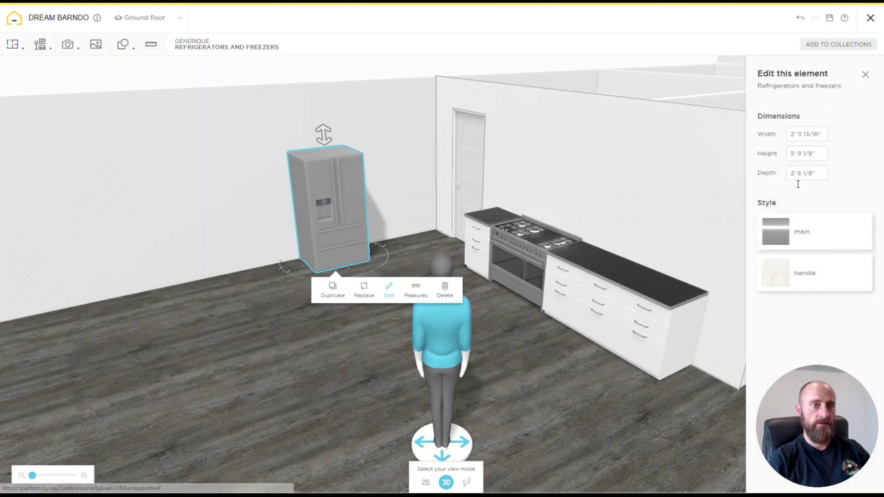
Set the refrigerator's handles to black Matt paint
click(805, 268)
click(814, 120)
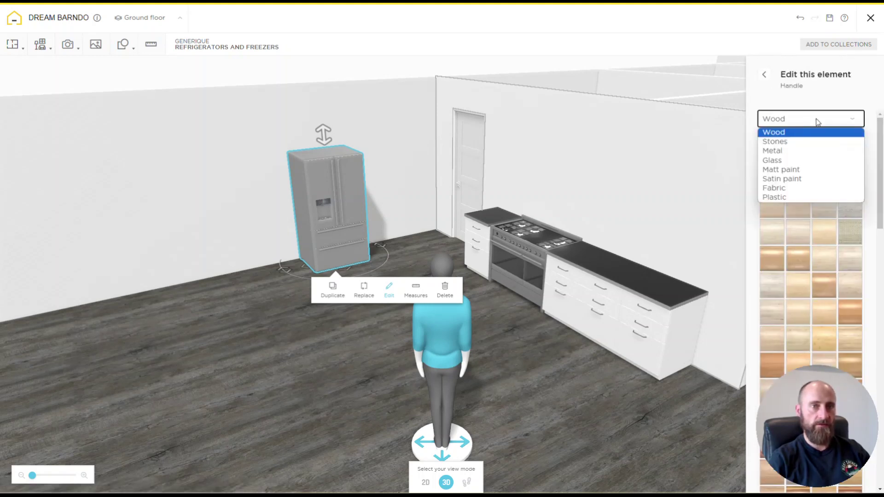
click(788, 170)
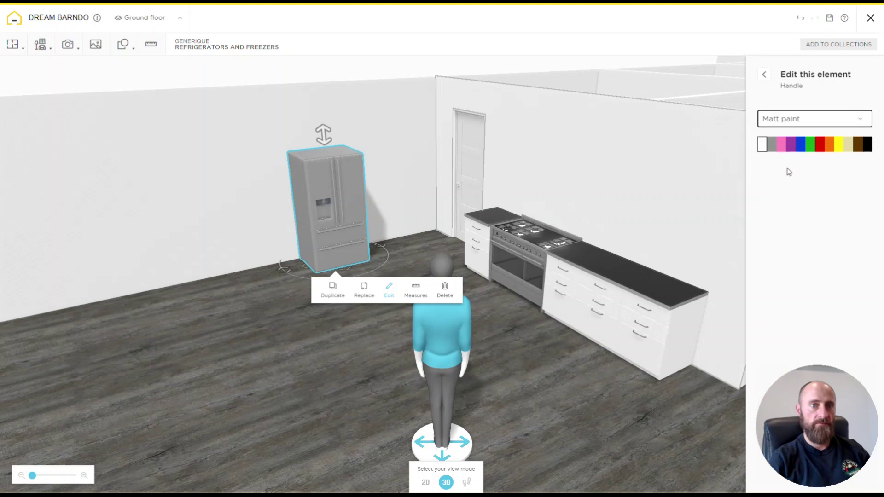
click(868, 148)
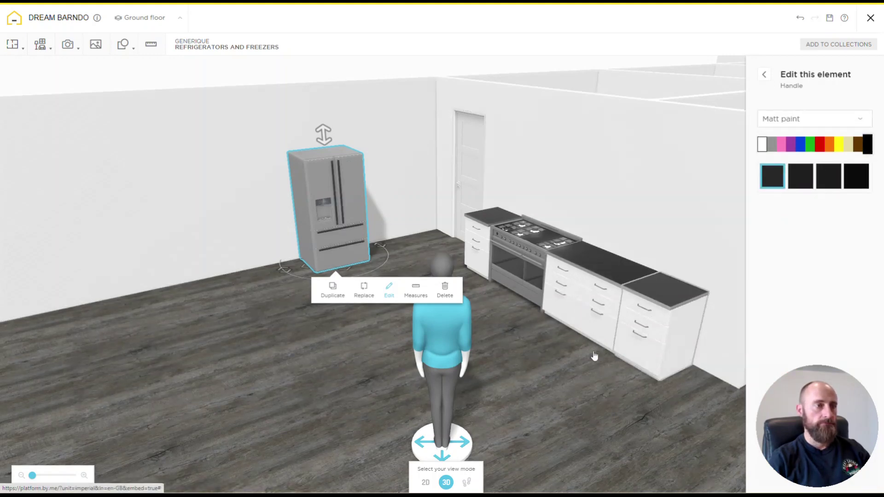
click(524, 370)
Reposition the walkthrough view in the room, then open the Build section of the product catalogue
drag(453, 347, 405, 292)
drag(289, 337, 317, 322)
click(459, 240)
drag(316, 408, 667, 399)
drag(447, 339, 460, 276)
drag(600, 300, 435, 229)
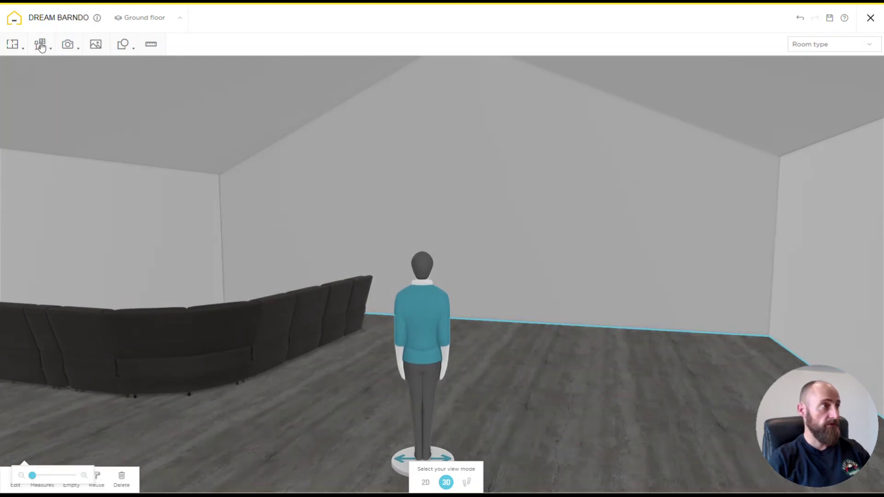
click(40, 44)
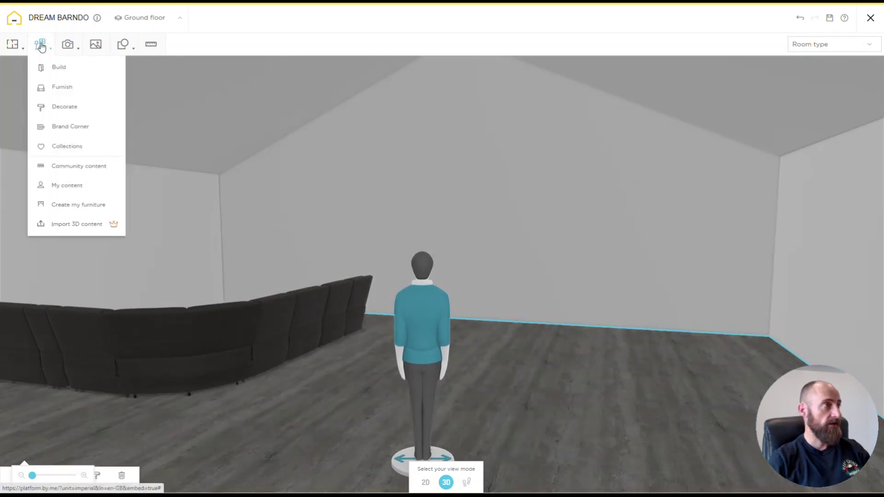
click(37, 46)
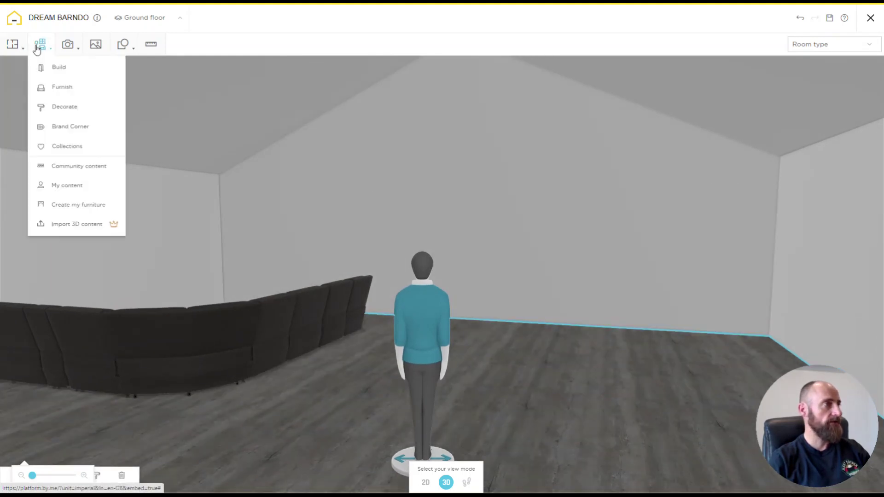
click(52, 70)
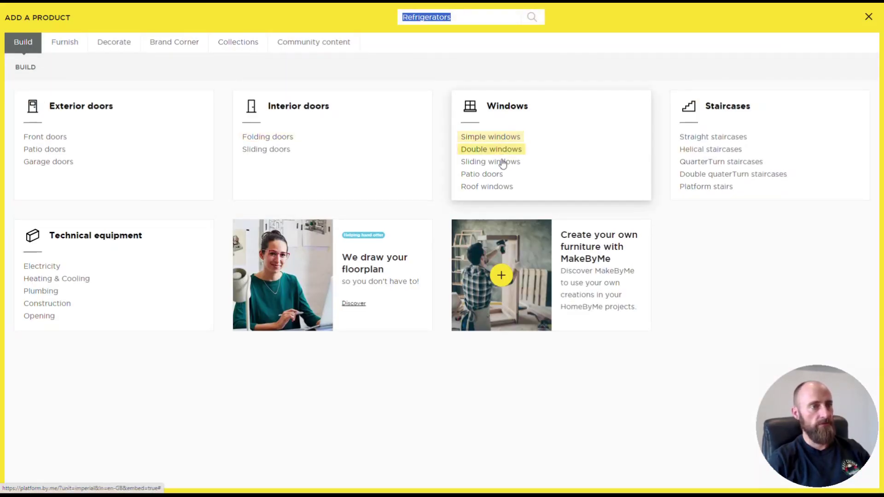
Browse the Patio doors list and add the Touareg TH four-rail sliding door to the project
click(495, 177)
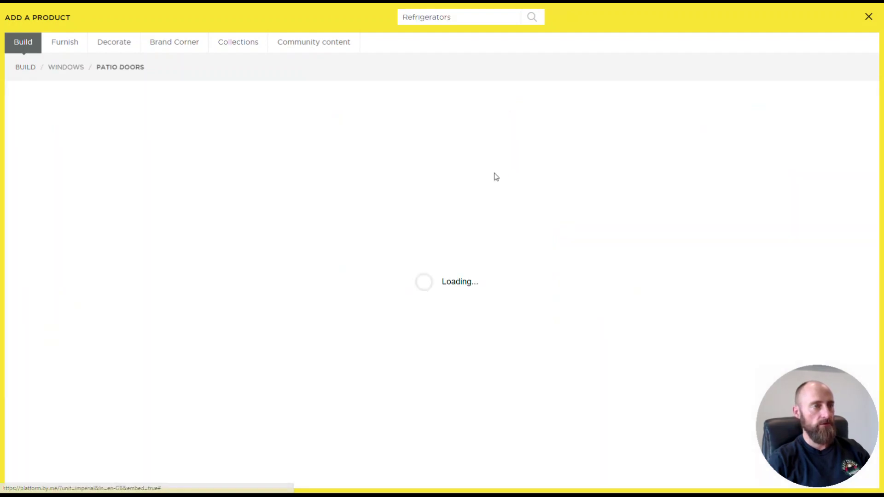
scroll(355, 223, down, 4)
scroll(354, 223, down, 7)
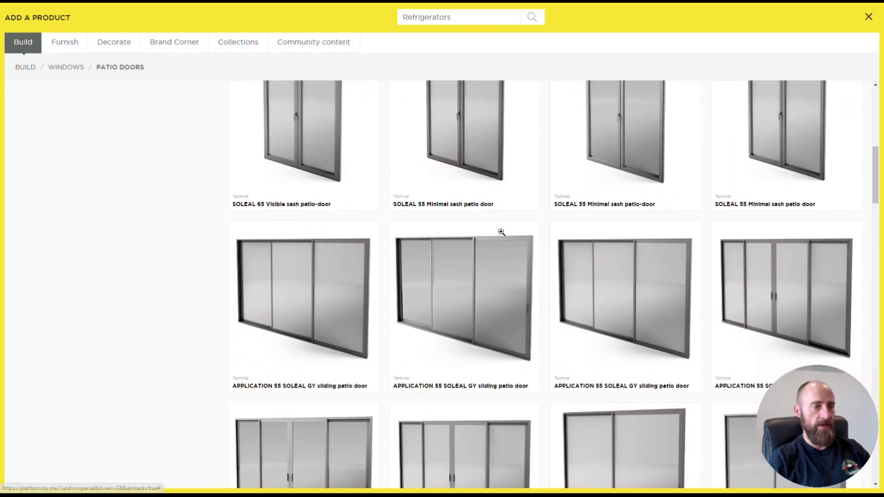
scroll(509, 258, up, 3)
scroll(507, 262, down, 12)
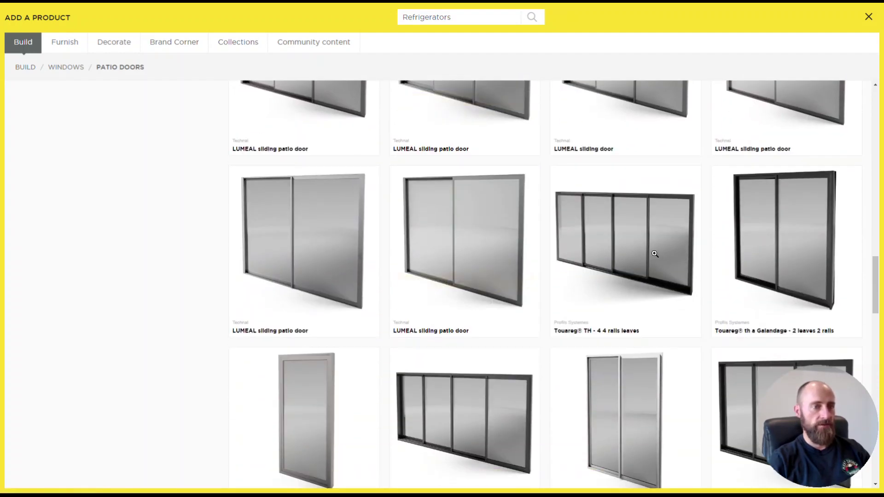
scroll(480, 230, down, 5)
scroll(479, 230, down, 13)
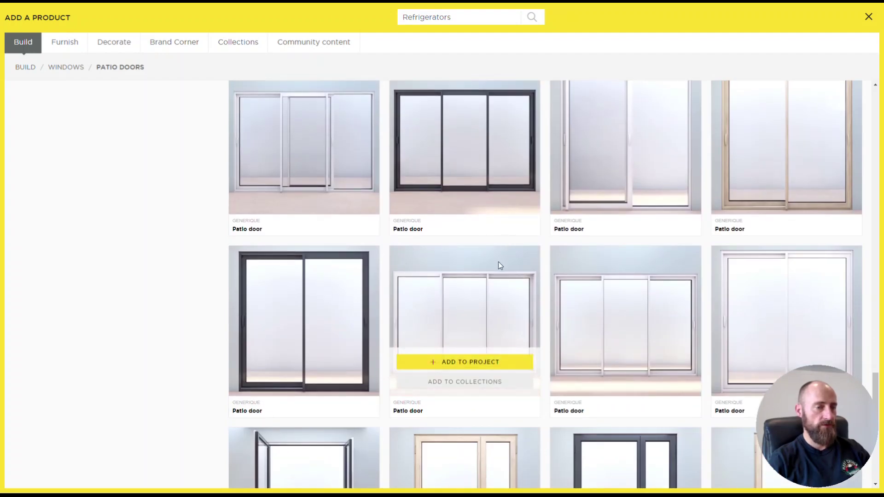
scroll(502, 267, down, 8)
scroll(481, 281, up, 3)
scroll(479, 275, up, 15)
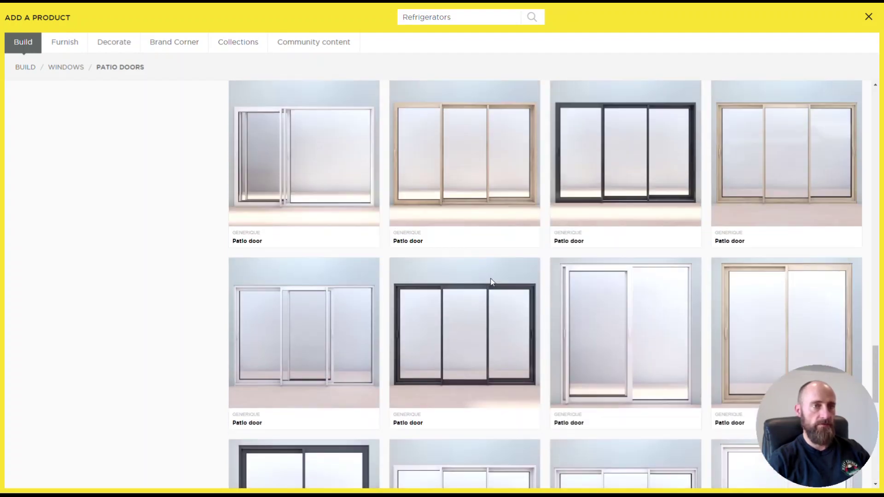
scroll(515, 279, up, 12)
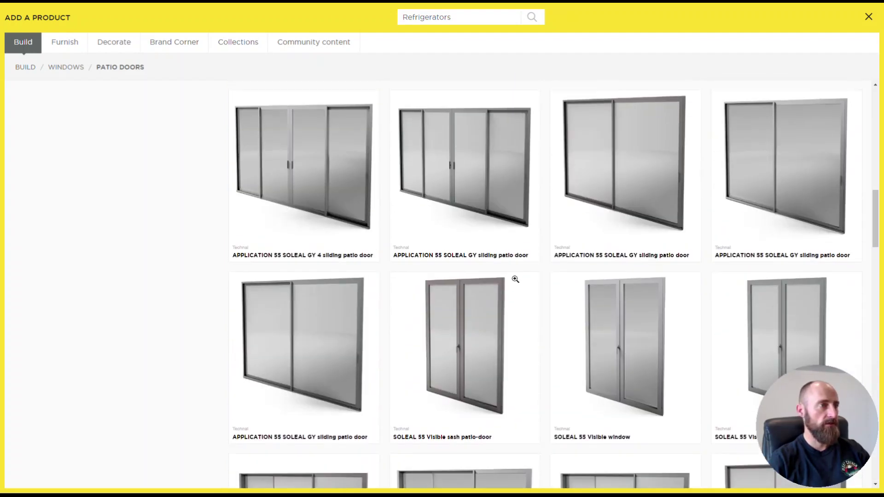
scroll(512, 282, up, 5)
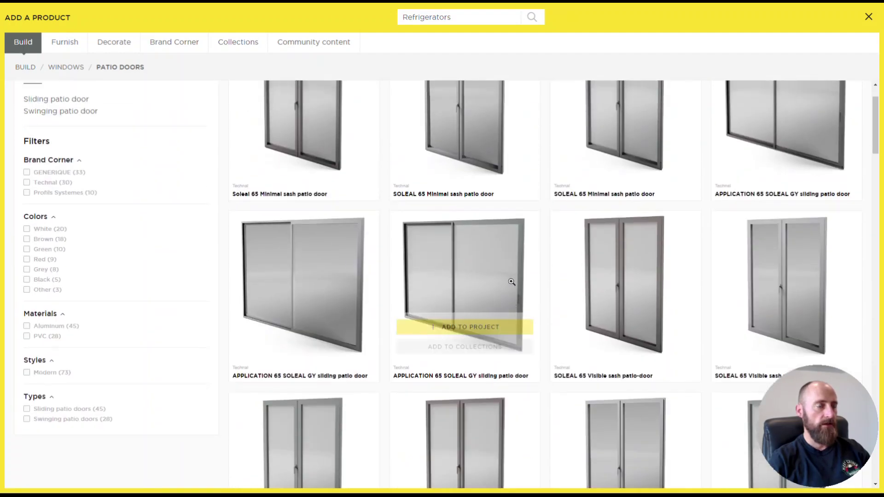
scroll(532, 294, down, 10)
scroll(535, 295, up, 4)
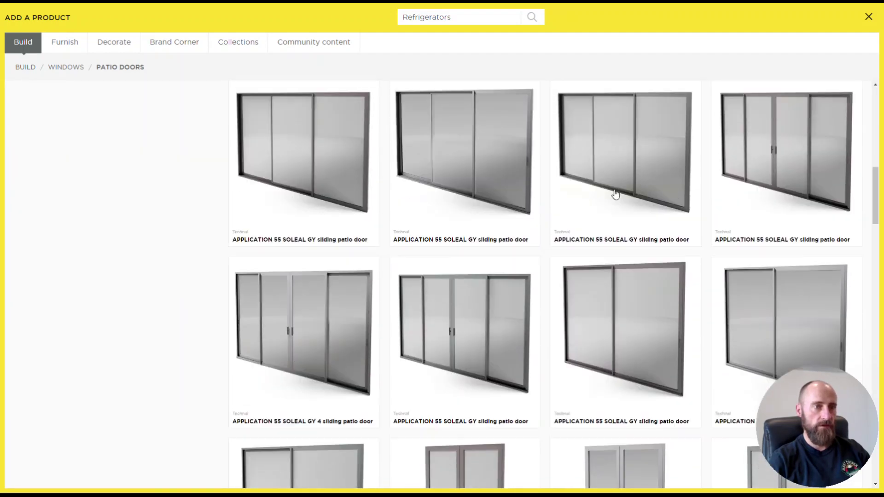
scroll(573, 253, down, 5)
scroll(569, 253, down, 10)
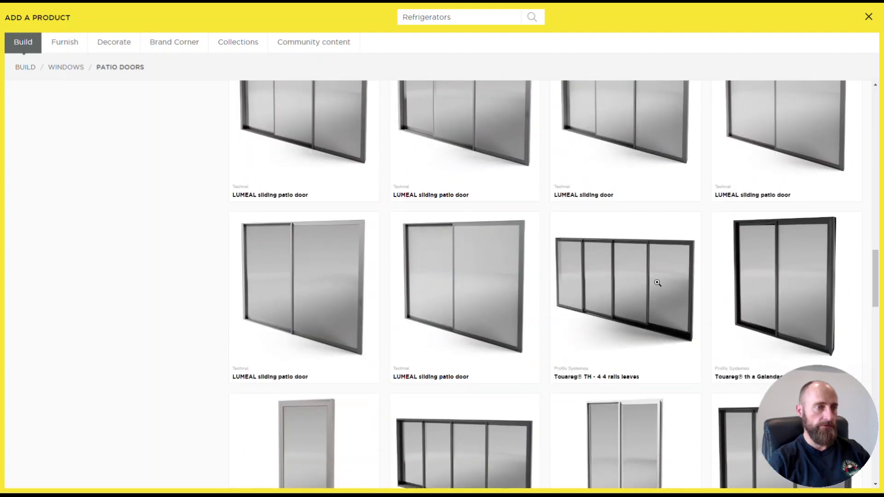
mouse_move(633, 278)
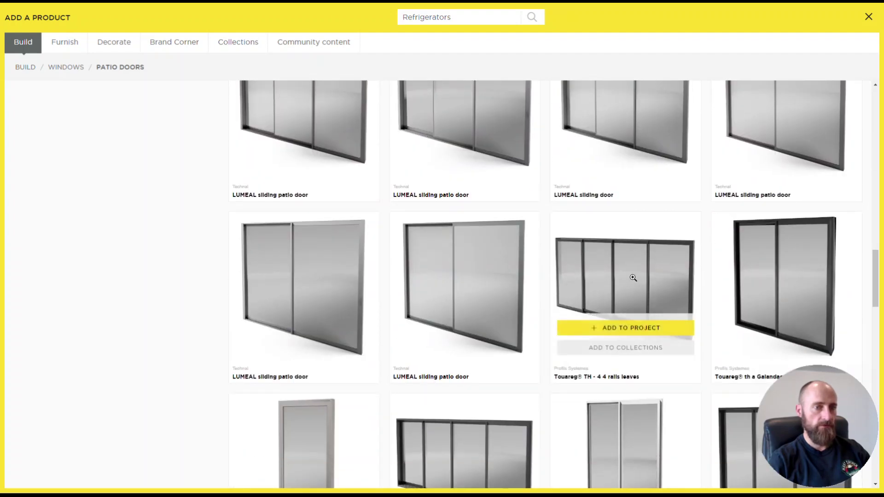
click(628, 329)
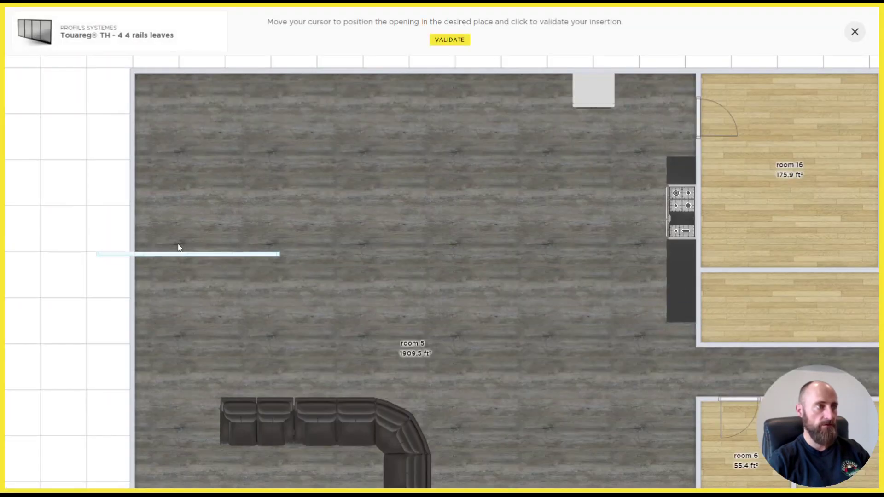
Insert the patio door into room 5's left wall and set its width to 30'
click(133, 200)
click(208, 225)
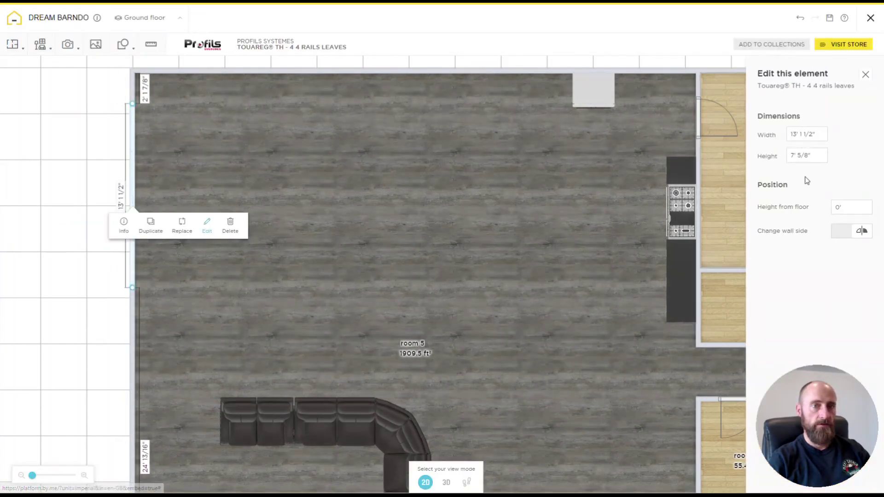
click(813, 133)
text(30)
key(Return)
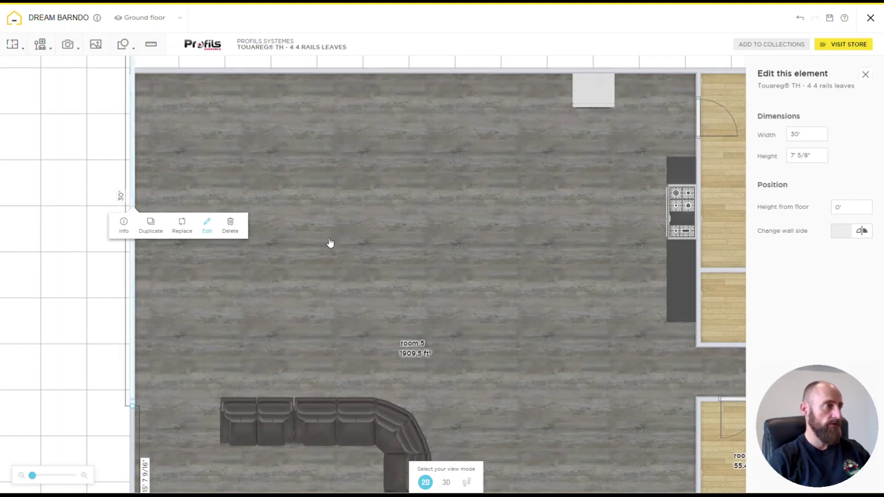
Slide the door along the wall to 4' from the corner and set its height to 9'
scroll(283, 197, up, 3)
scroll(306, 225, down, 4)
drag(380, 274, 574, 104)
drag(402, 179, 400, 187)
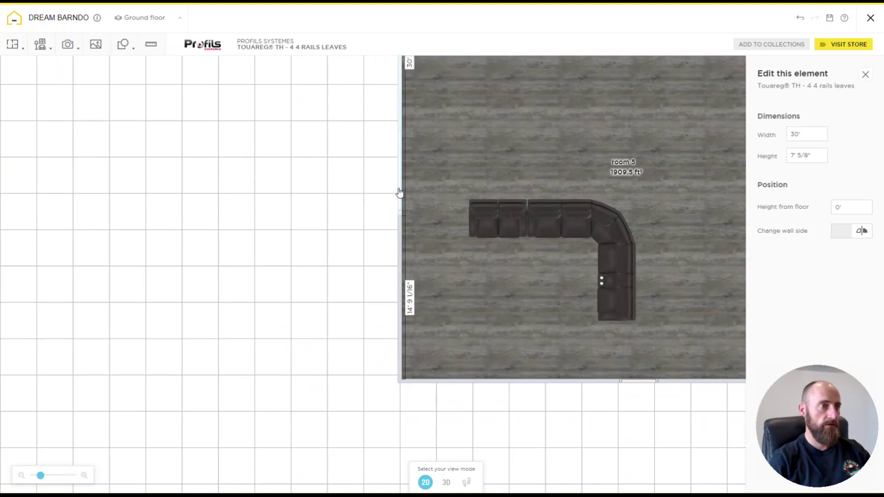
drag(397, 322, 397, 321)
drag(449, 173, 430, 200)
scroll(448, 203, down, 2)
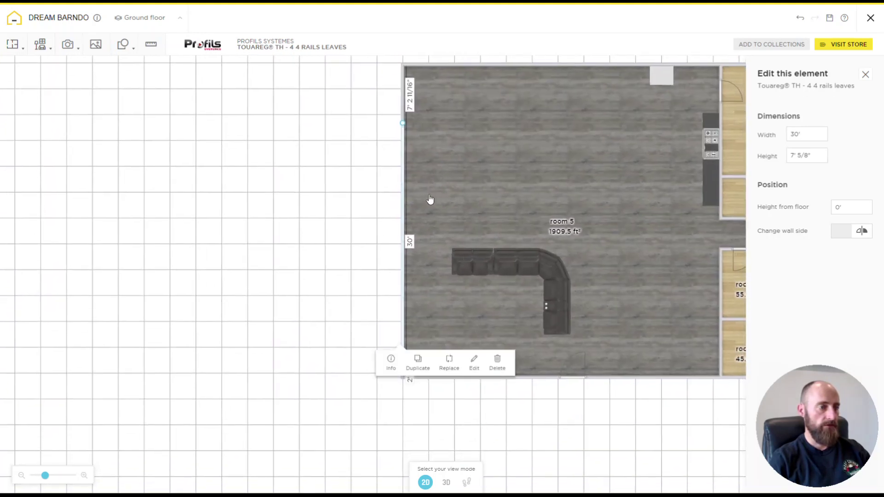
click(412, 95)
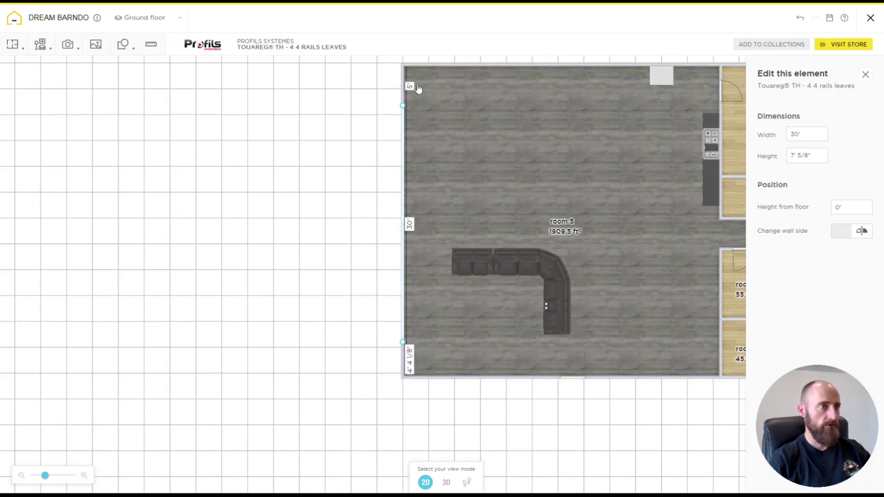
click(496, 163)
click(402, 200)
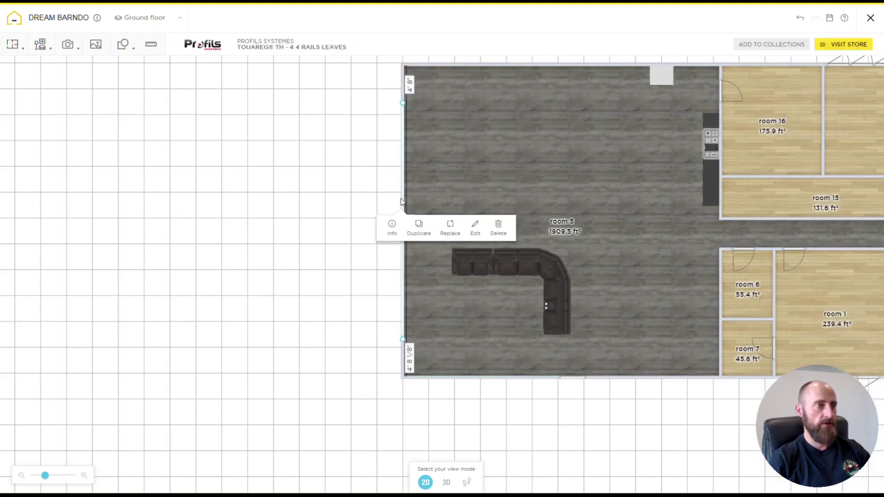
click(475, 227)
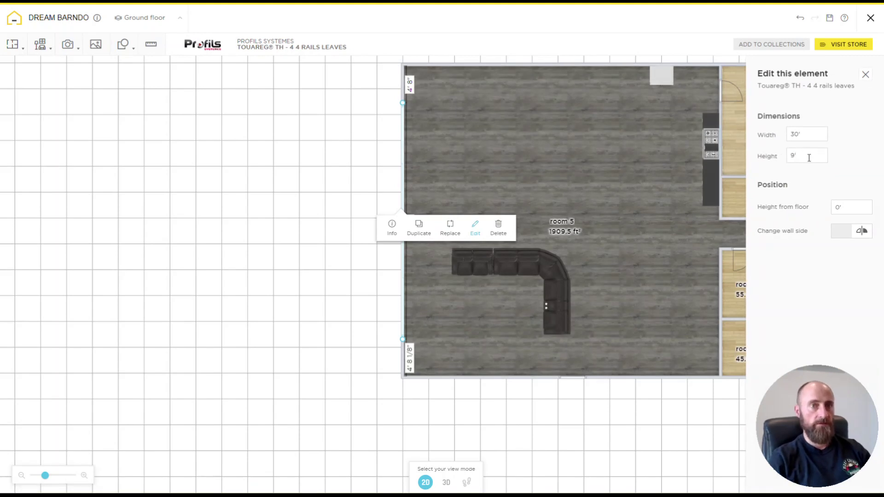
click(637, 175)
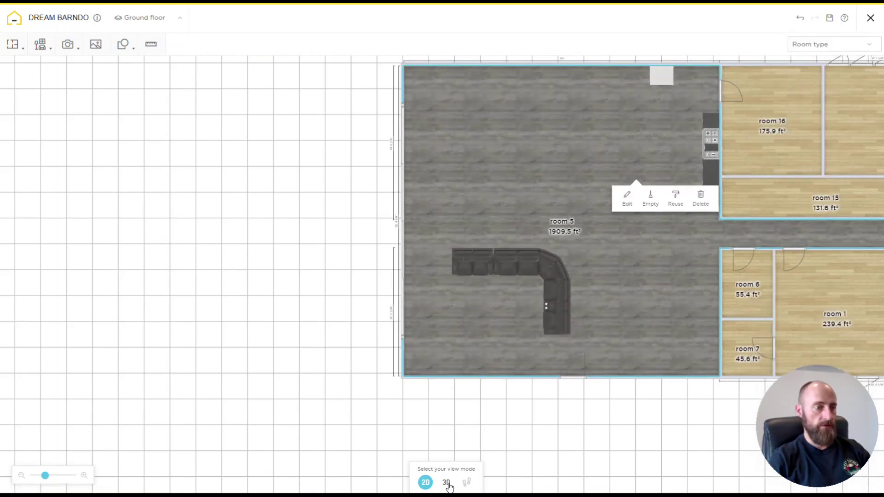
Switch to the 3D view and check the patio door's dimensions there
click(446, 482)
drag(593, 241, 525, 231)
drag(445, 295, 564, 340)
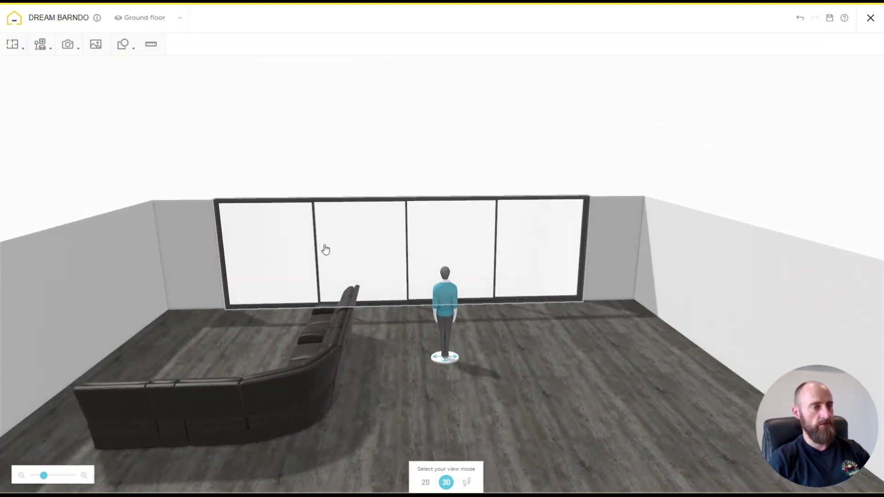
click(501, 275)
click(573, 290)
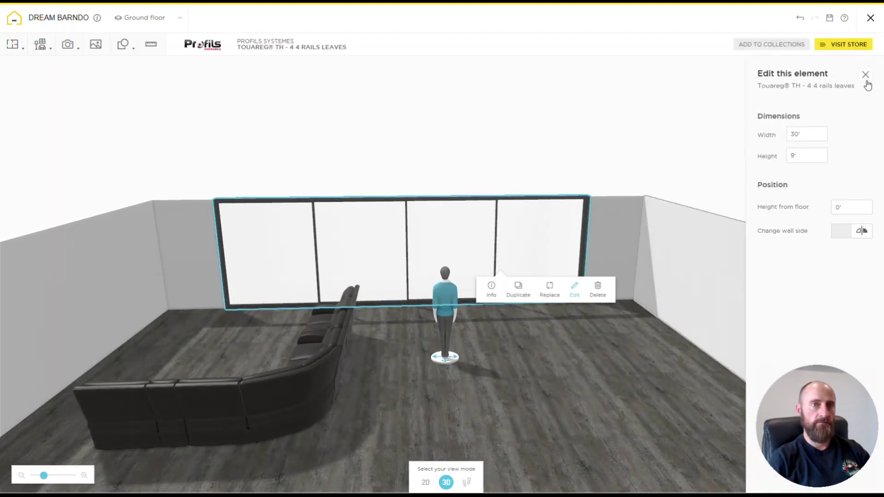
click(865, 75)
click(537, 386)
Walk the figure around the living room, viewing the sliding door, sofa and kitchen walls
drag(536, 387, 466, 374)
drag(441, 334, 239, 327)
scroll(355, 340, up, 5)
drag(375, 324, 367, 289)
scroll(465, 320, up, 3)
drag(466, 347, 393, 331)
drag(495, 375, 331, 372)
drag(438, 350, 449, 325)
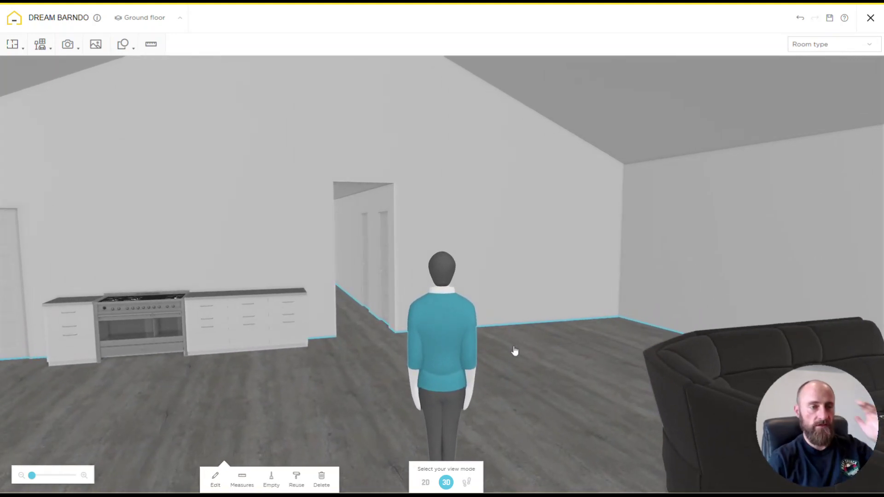
scroll(536, 376, down, 3)
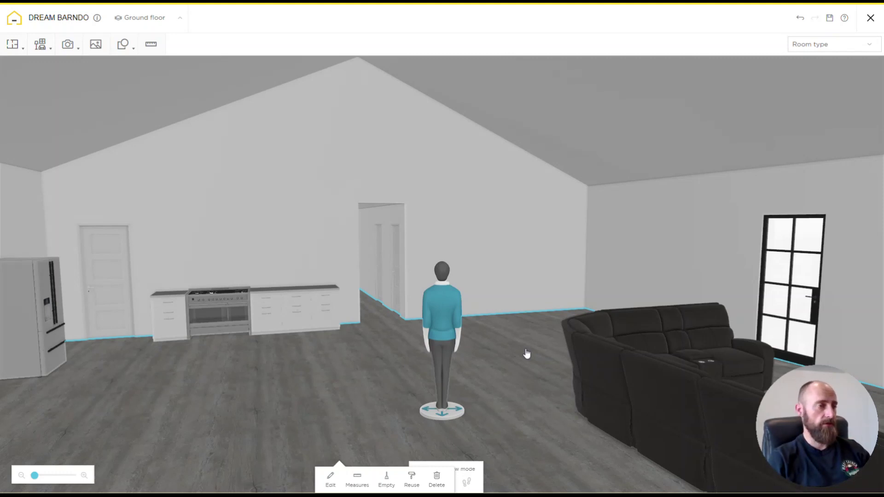
drag(441, 331, 397, 308)
drag(525, 355, 507, 344)
scroll(500, 343, down, 5)
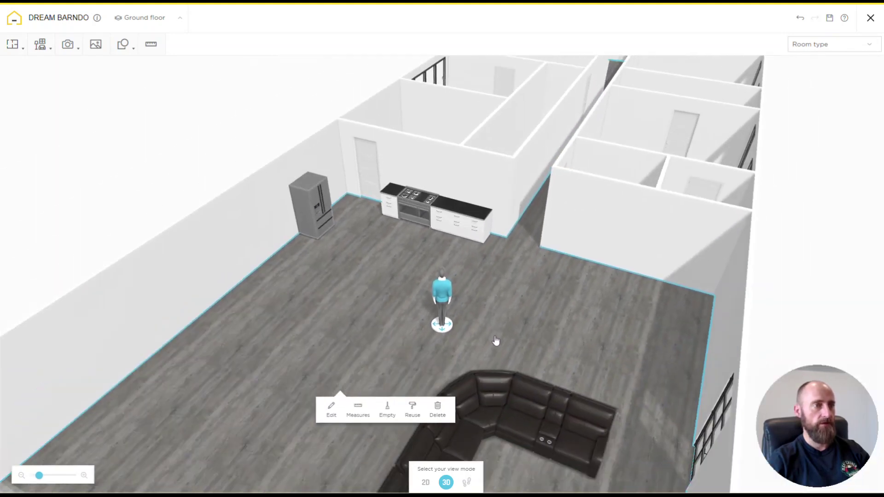
drag(441, 299, 489, 251)
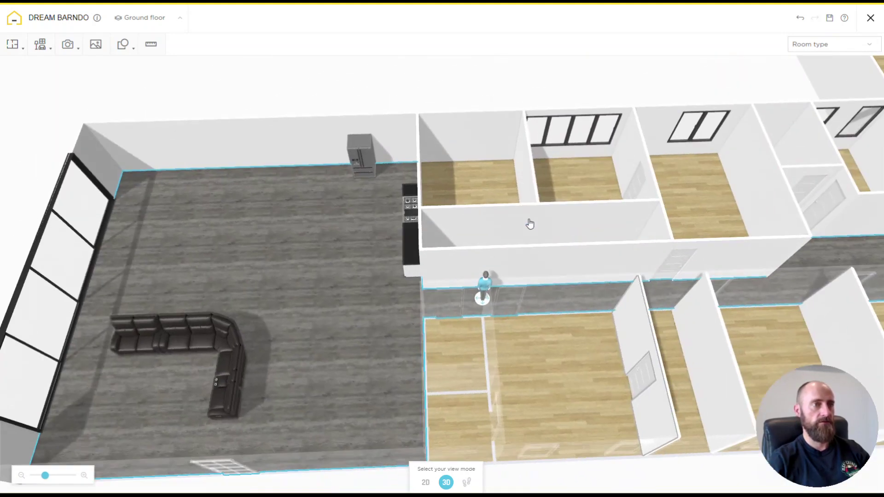
Move the figure down the corridor into the wood-floored room, then swing the view outside the building
drag(530, 224, 515, 225)
drag(485, 282, 720, 297)
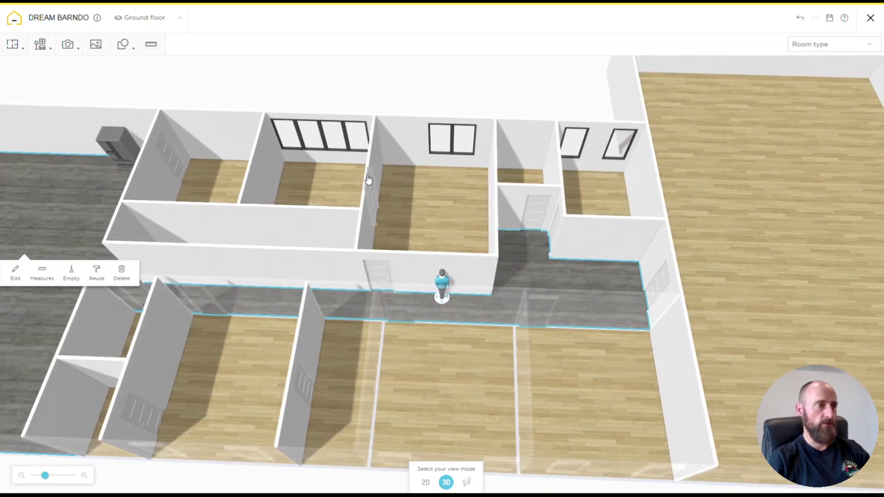
drag(526, 282, 526, 282)
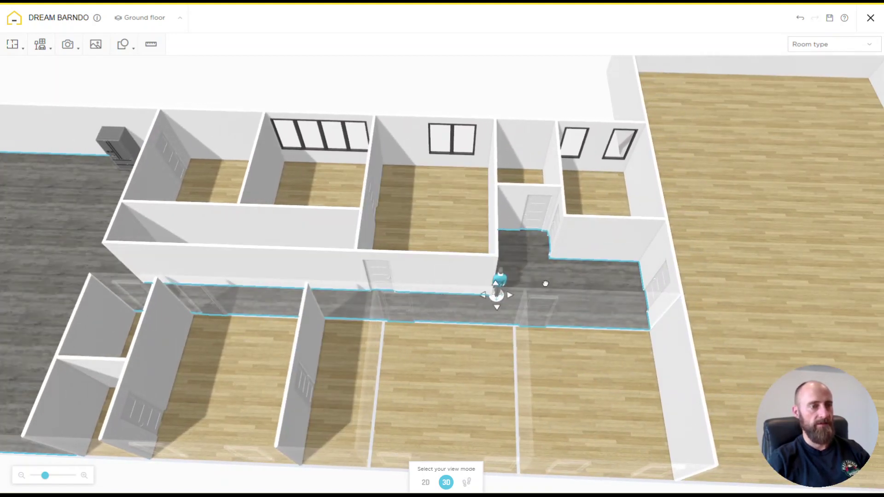
drag(590, 281, 591, 281)
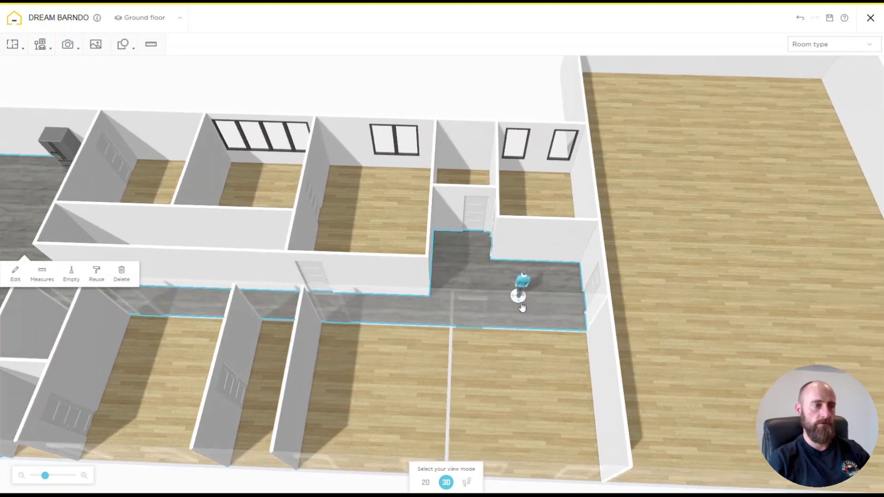
drag(658, 291, 587, 286)
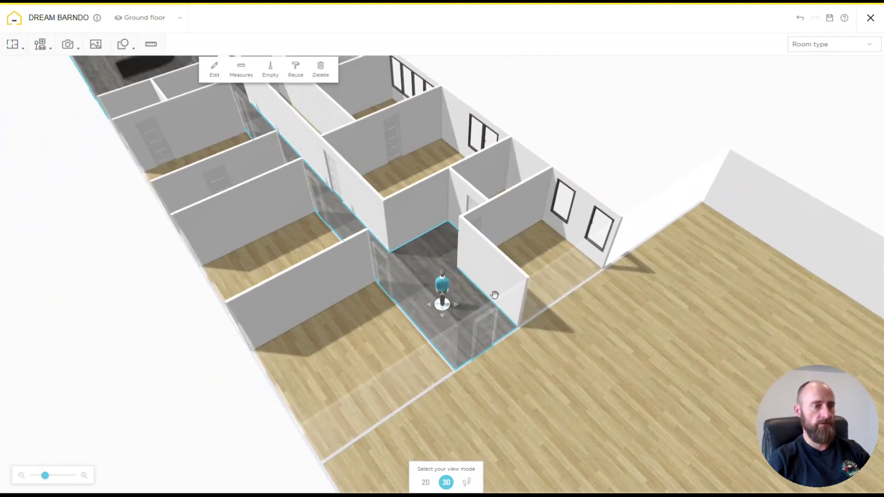
drag(445, 287, 671, 336)
scroll(529, 361, up, 2)
drag(529, 361, 553, 321)
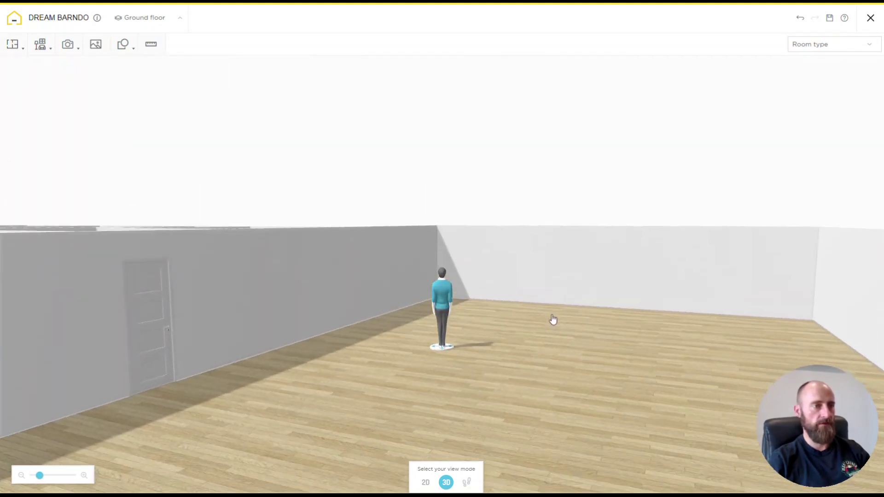
drag(443, 322, 550, 329)
scroll(564, 364, up, 1)
scroll(558, 356, up, 1)
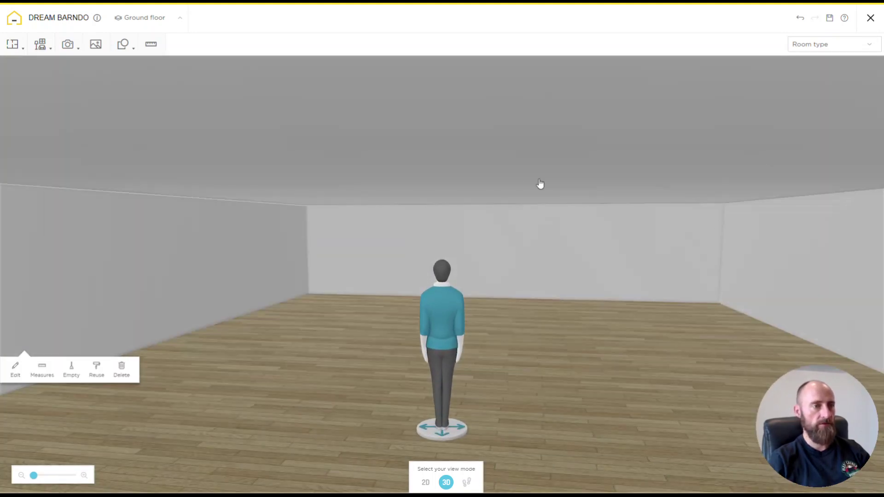
mouse_move(457, 312)
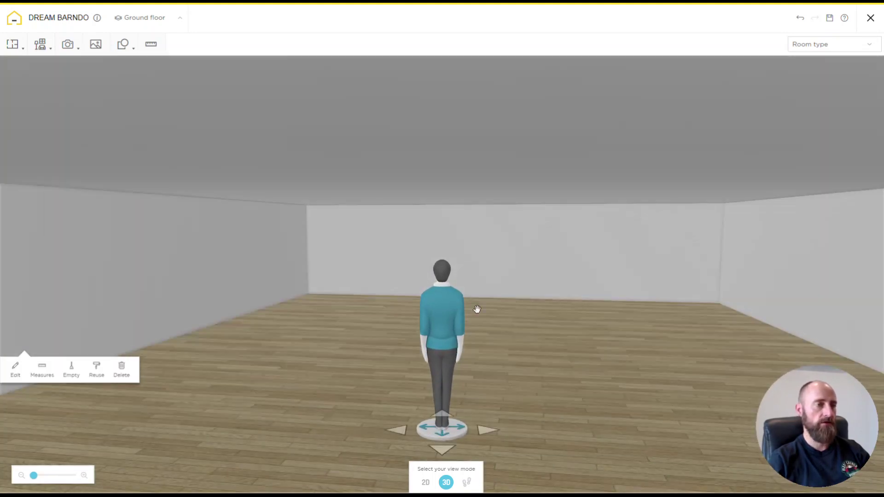
drag(572, 324, 499, 318)
scroll(505, 332, down, 5)
drag(445, 320, 178, 150)
click(48, 52)
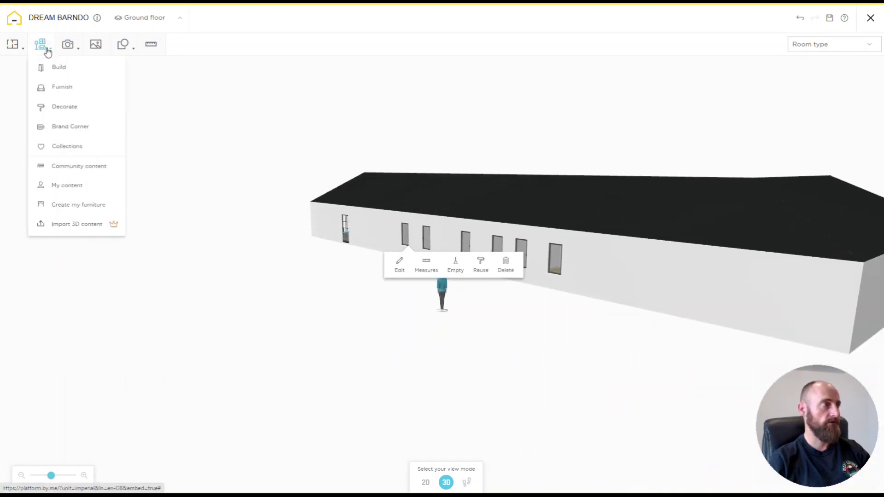
click(21, 46)
click(45, 125)
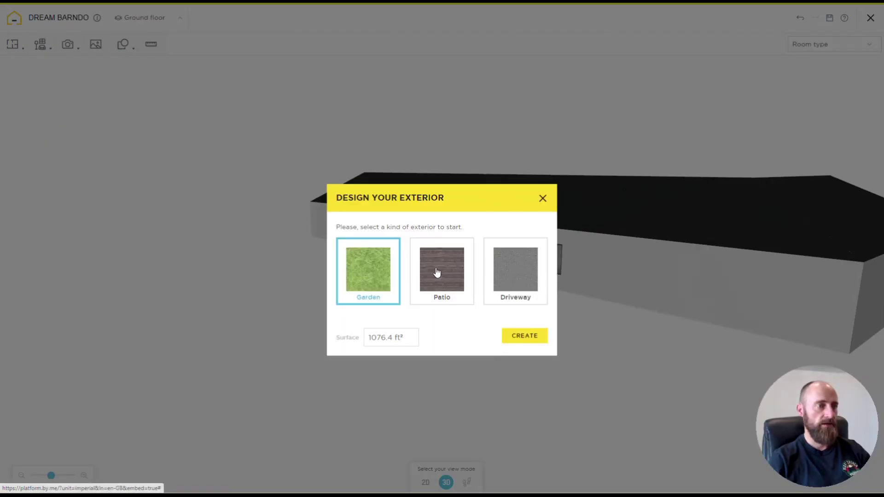
click(543, 198)
click(39, 45)
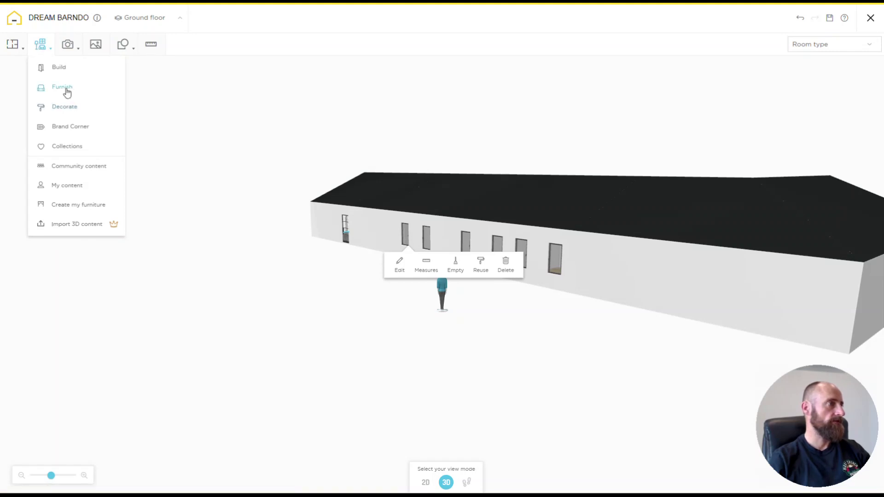
click(65, 106)
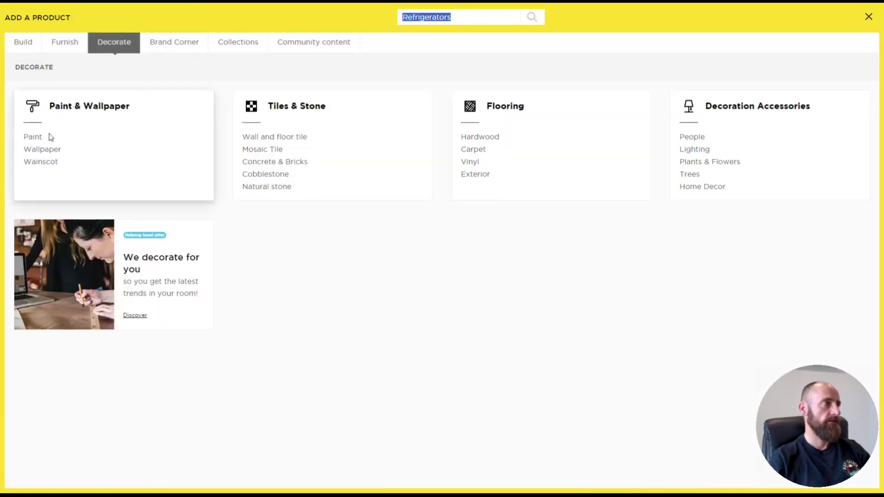
click(696, 149)
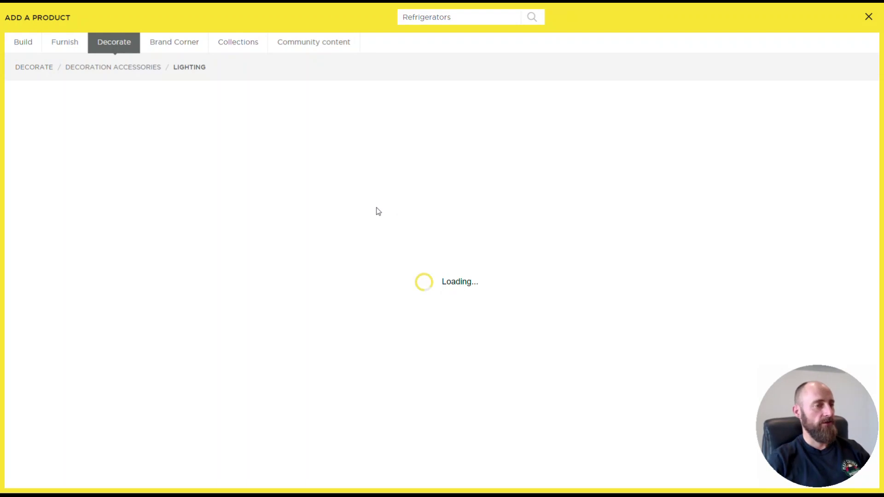
scroll(376, 210, down, 10)
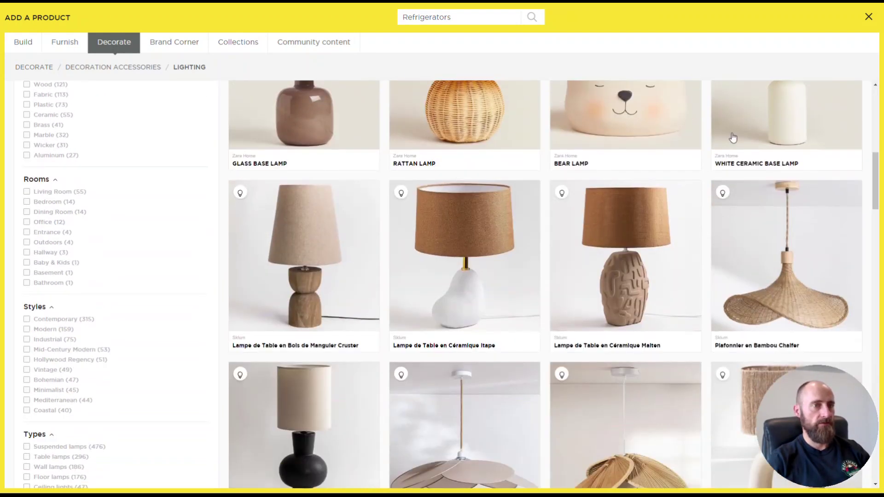
scroll(537, 254, down, 20)
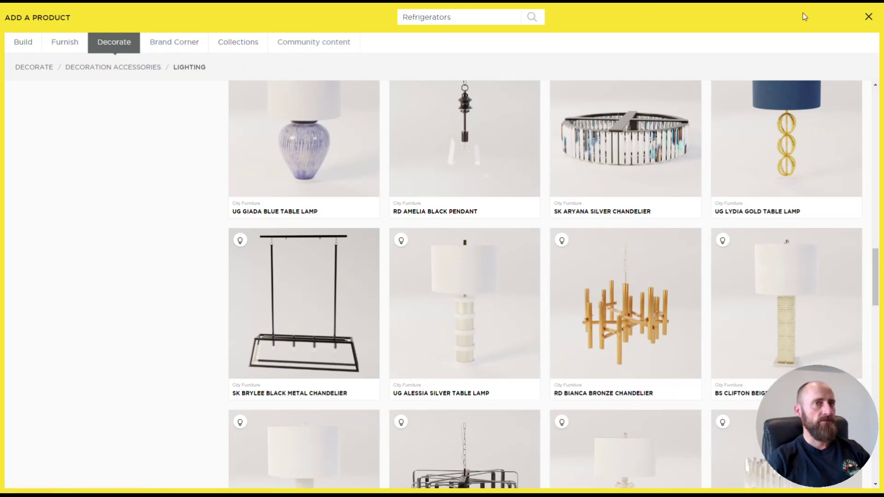
click(869, 17)
drag(336, 277, 378, 286)
Hide the roof and orbit into the living room to see the kitchen
click(125, 48)
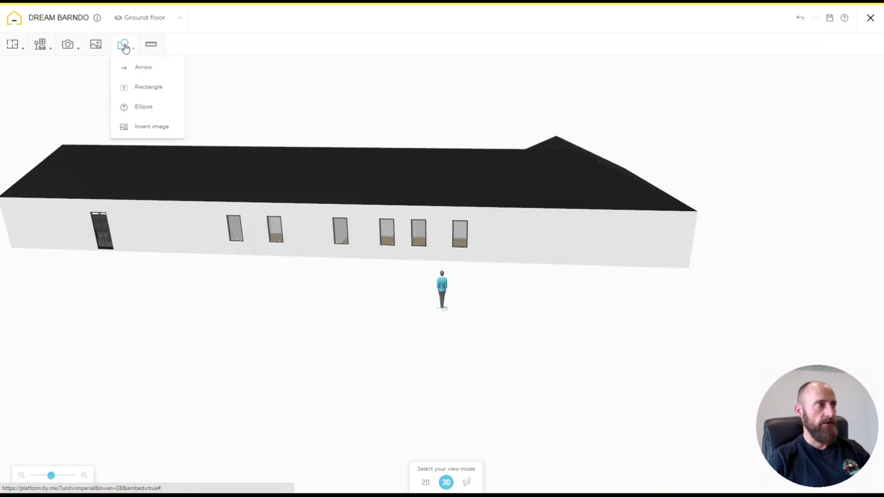
click(345, 268)
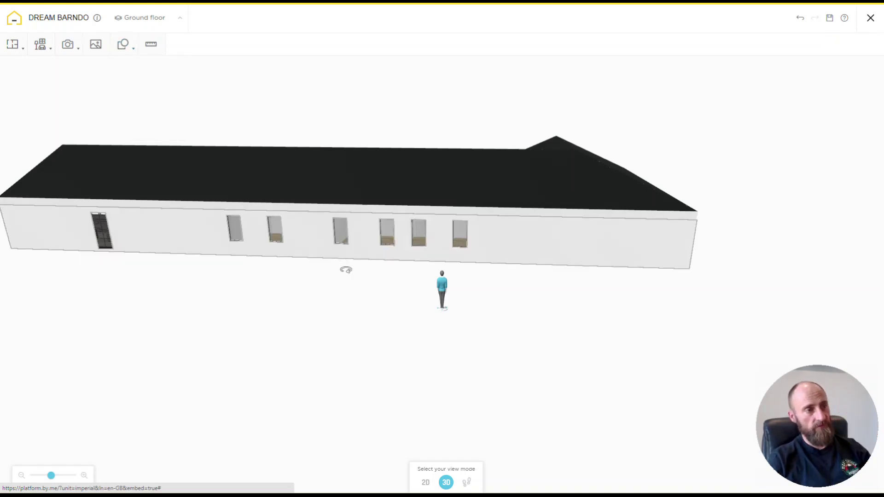
click(440, 301)
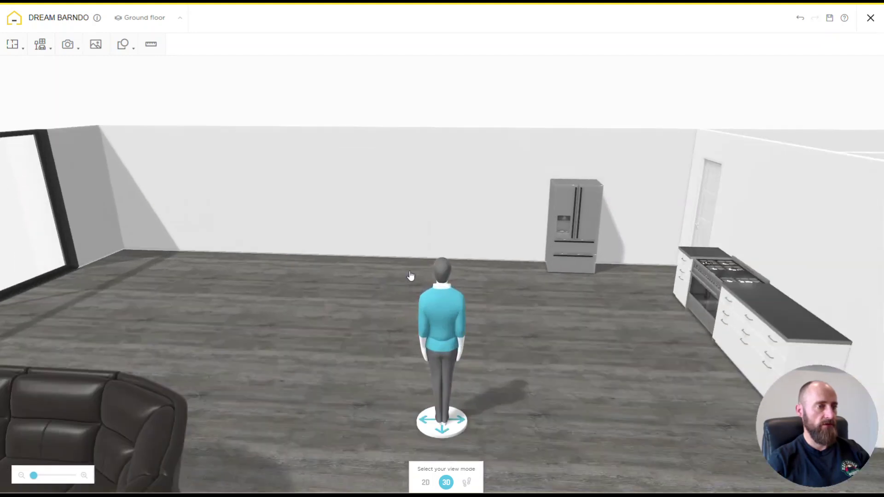
drag(407, 289, 434, 288)
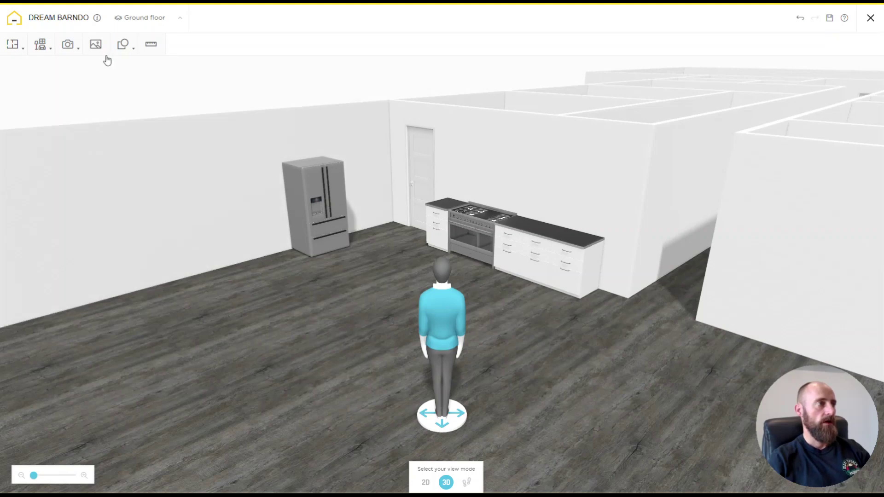
Add a Rectangle annotation to the plan, inspect its style settings, then delete it
click(122, 44)
click(146, 87)
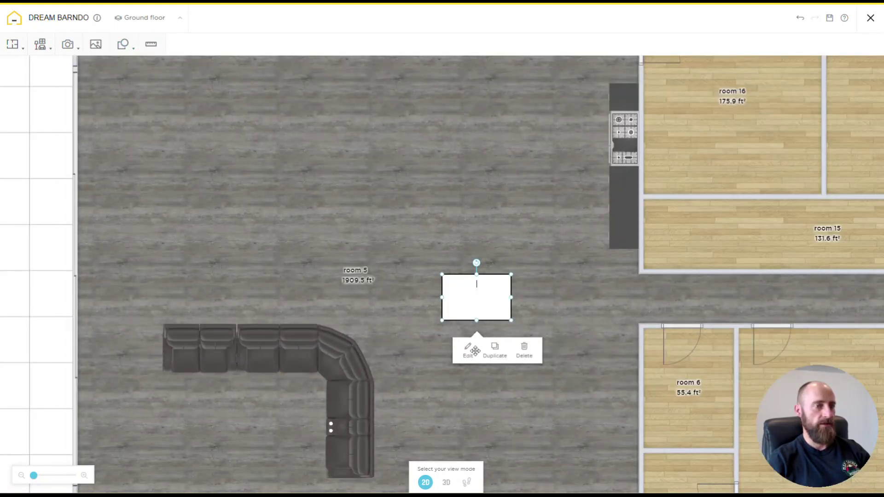
click(468, 353)
click(485, 307)
drag(414, 306, 436, 284)
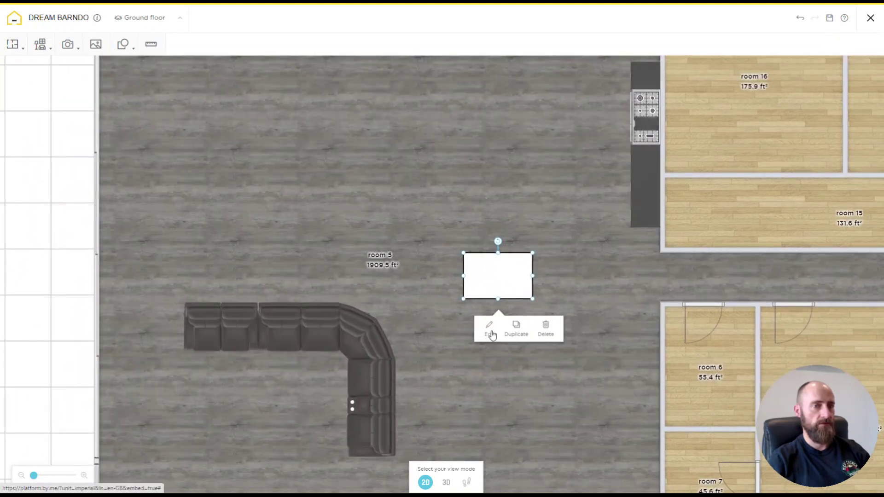
click(489, 328)
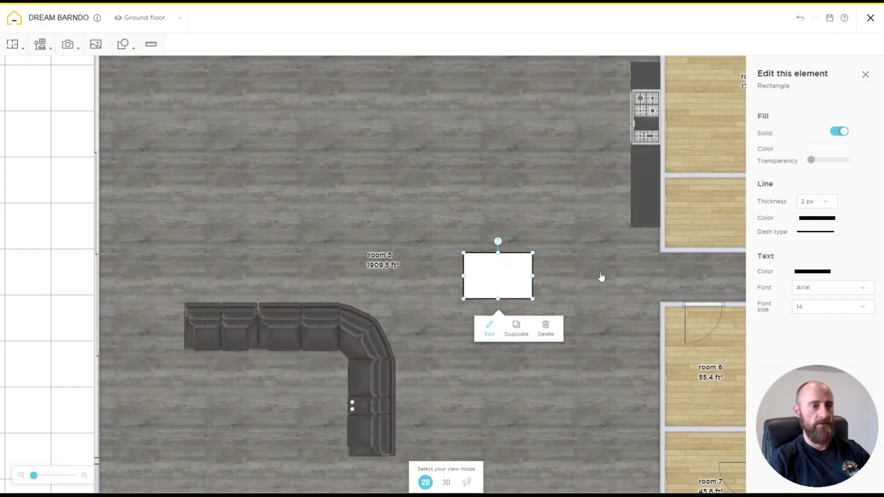
click(598, 277)
click(510, 276)
click(545, 327)
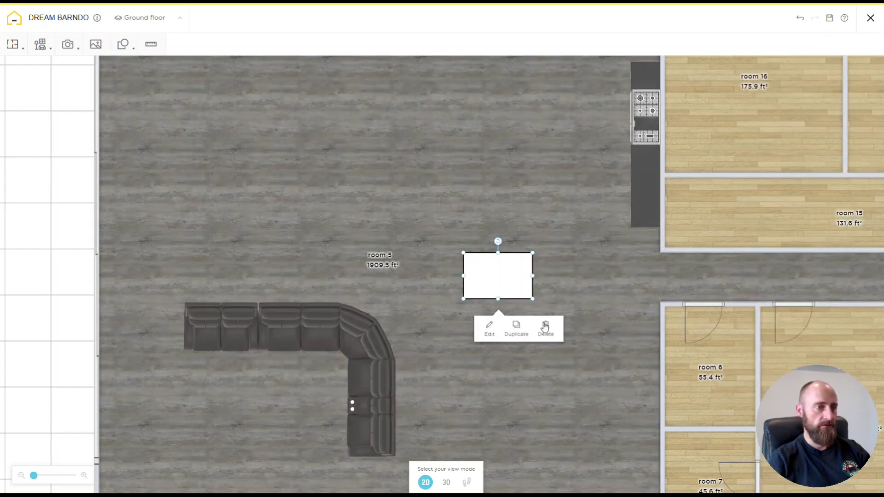
Open the catalogue's Build section and return to the BUILD category overview
click(134, 52)
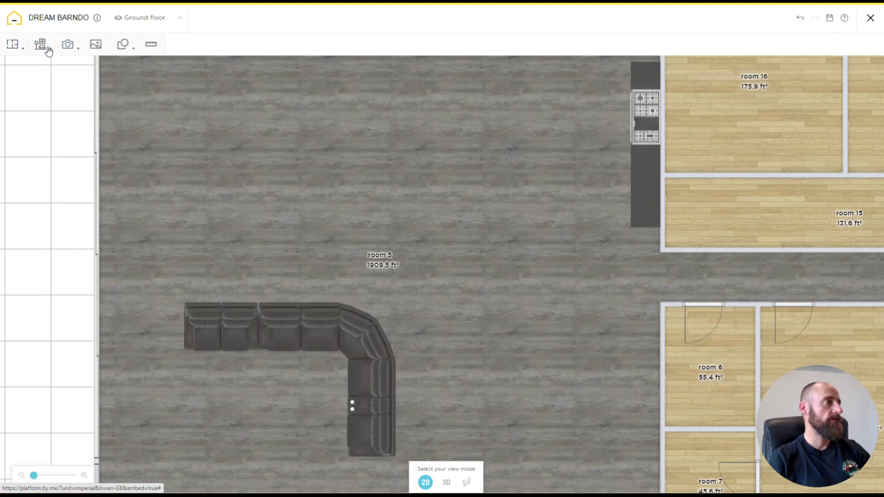
mouse_move(49, 50)
click(63, 80)
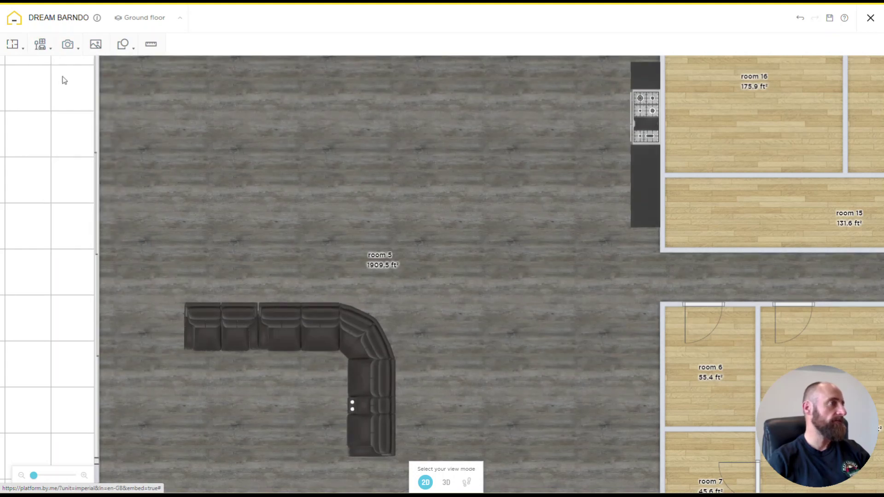
mouse_move(42, 51)
click(51, 68)
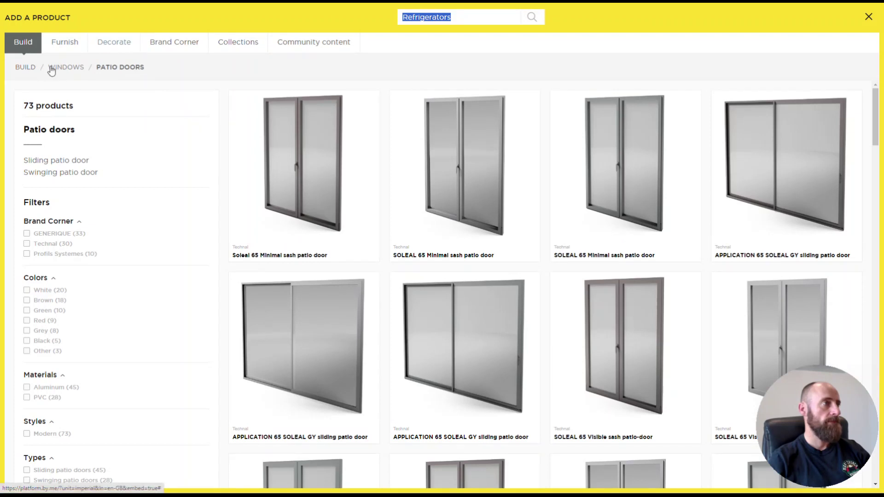
click(26, 66)
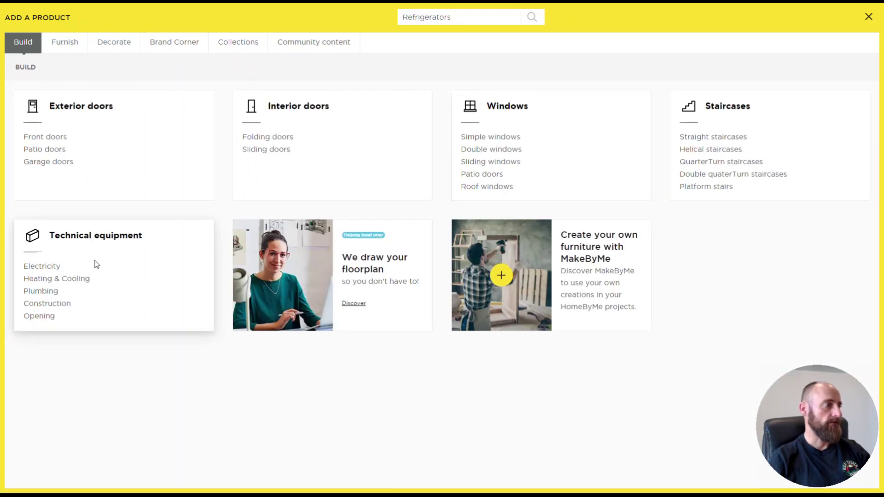
Find the generic Cylinder among the Construction free shapes and add it to the project
click(58, 304)
scroll(505, 300, down, 4)
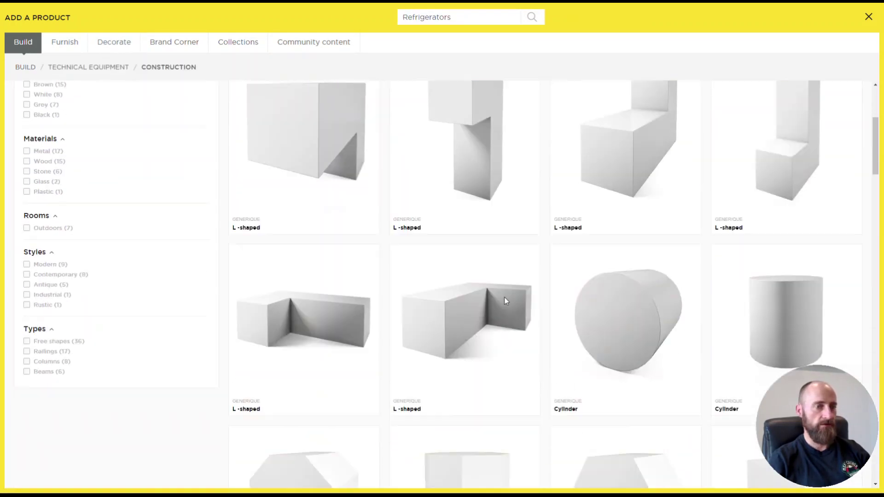
scroll(505, 300, down, 13)
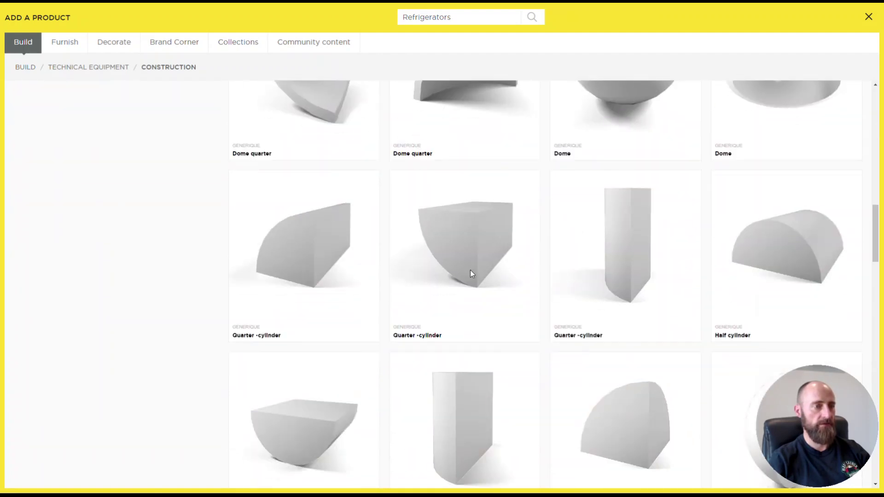
scroll(470, 273, down, 12)
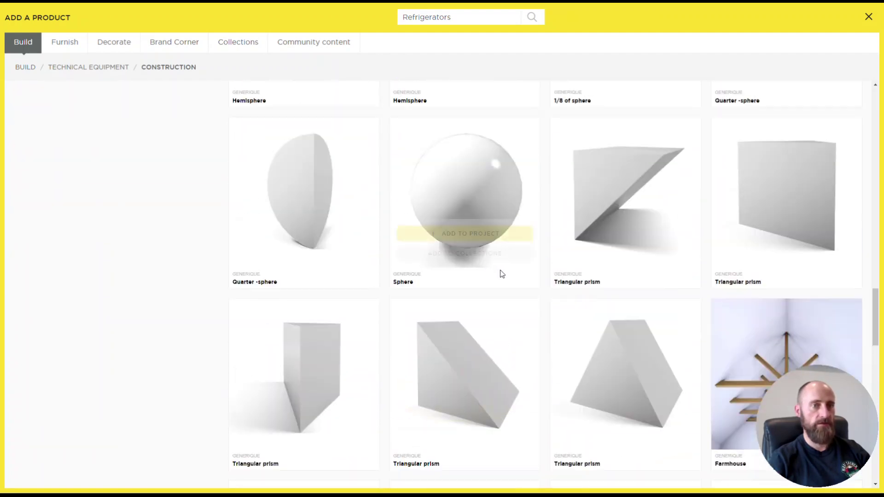
scroll(503, 273, down, 11)
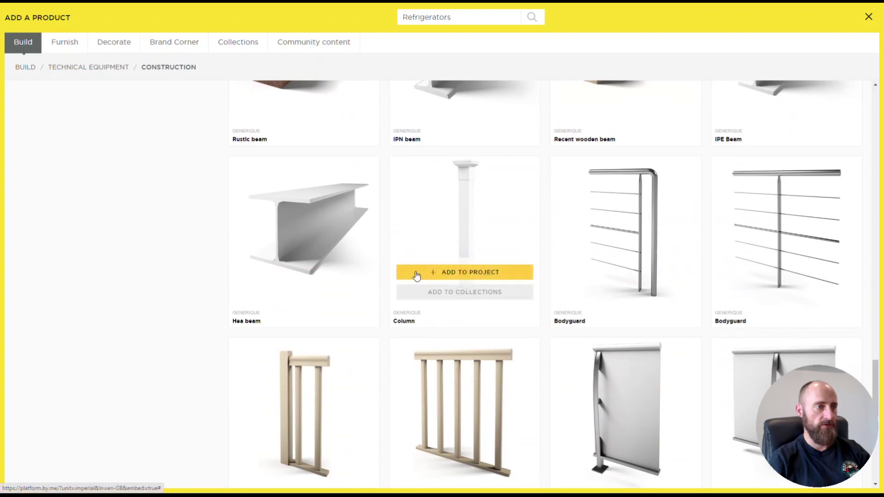
scroll(473, 231, up, 20)
scroll(494, 258, up, 11)
scroll(524, 299, down, 6)
scroll(584, 292, up, 4)
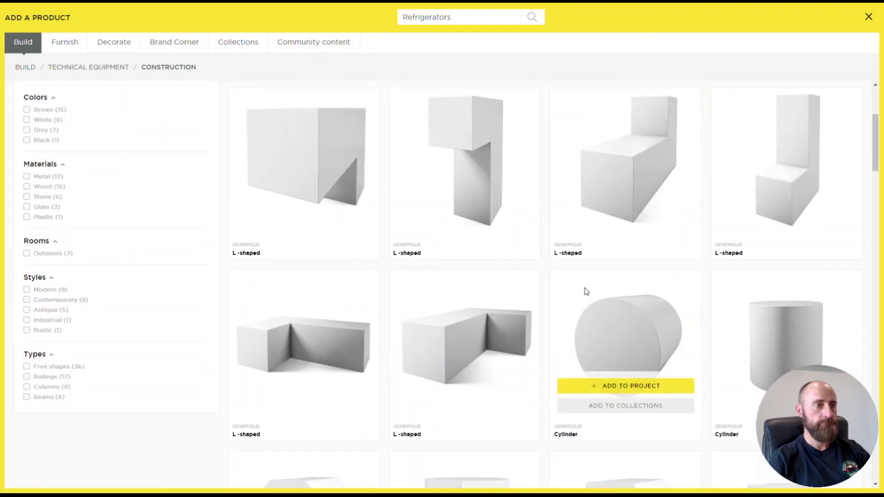
scroll(586, 291, down, 4)
scroll(642, 201, up, 2)
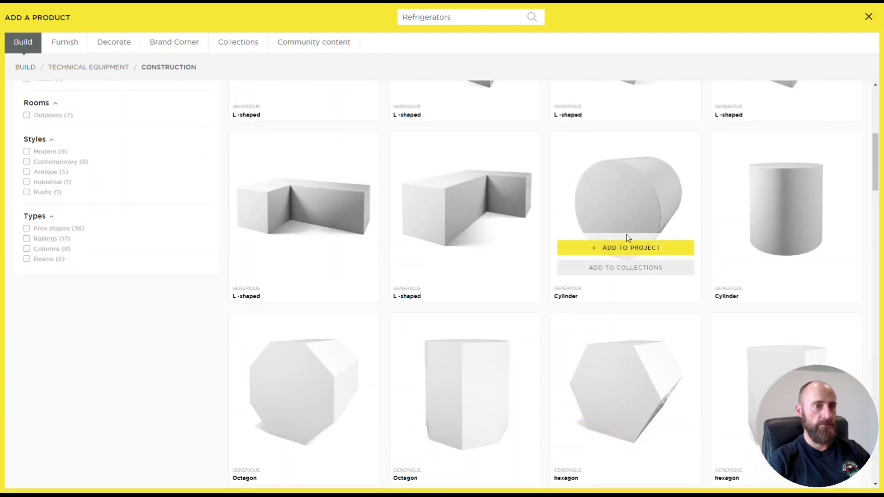
click(786, 248)
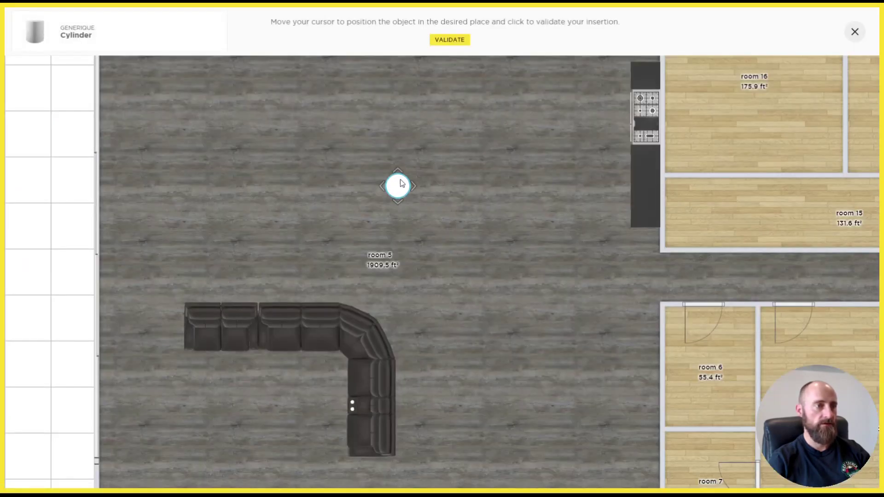
Place the cylinder above the sectional in room 5 and give it a terracotta Concrete & Bricks texture
click(401, 177)
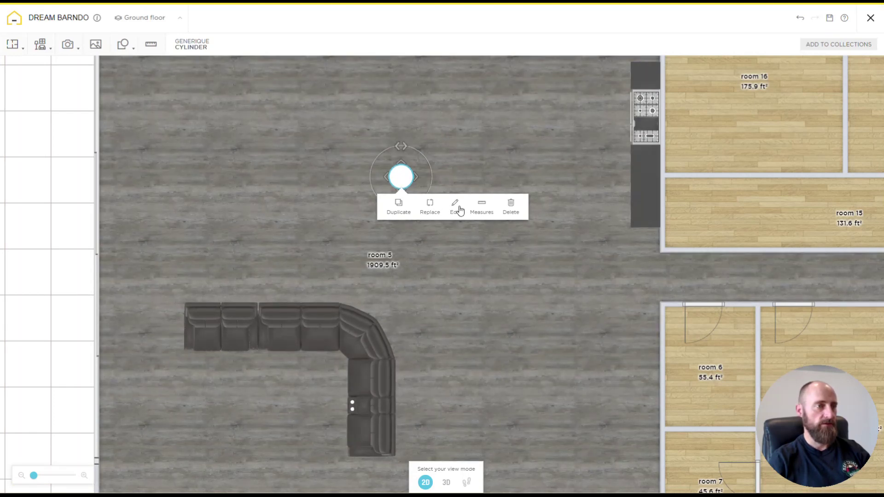
click(454, 207)
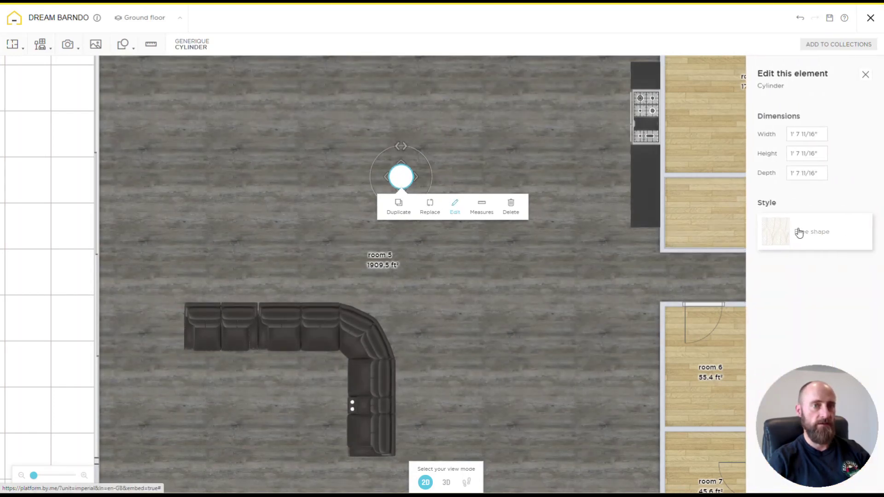
click(797, 231)
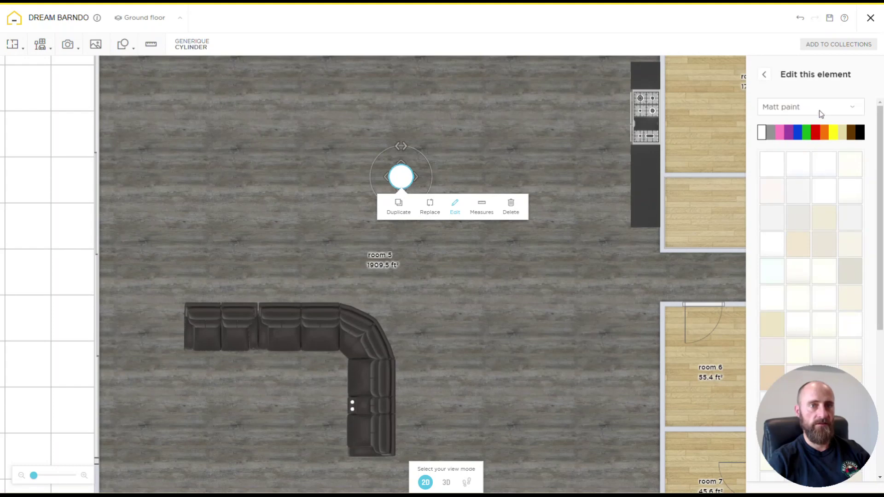
click(819, 111)
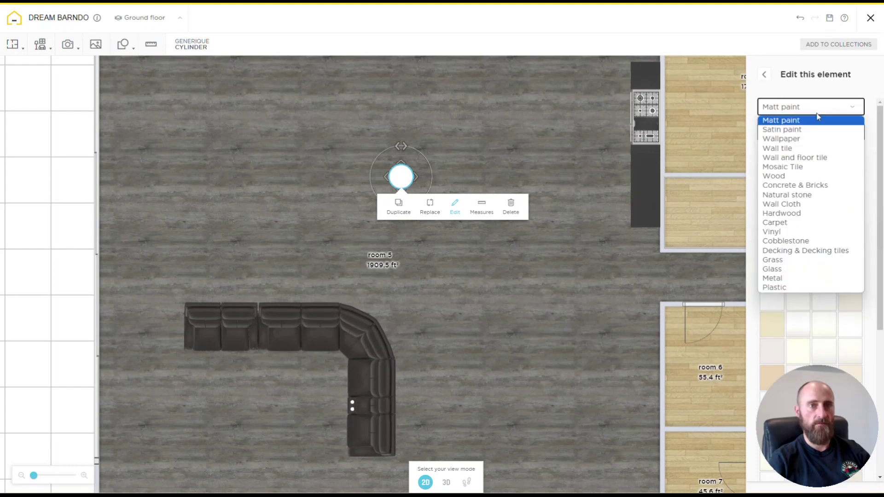
click(792, 186)
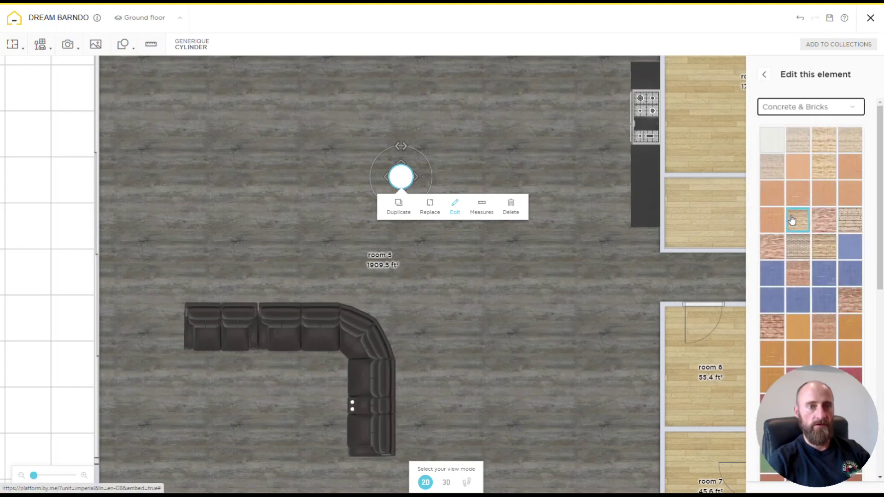
click(792, 220)
click(483, 280)
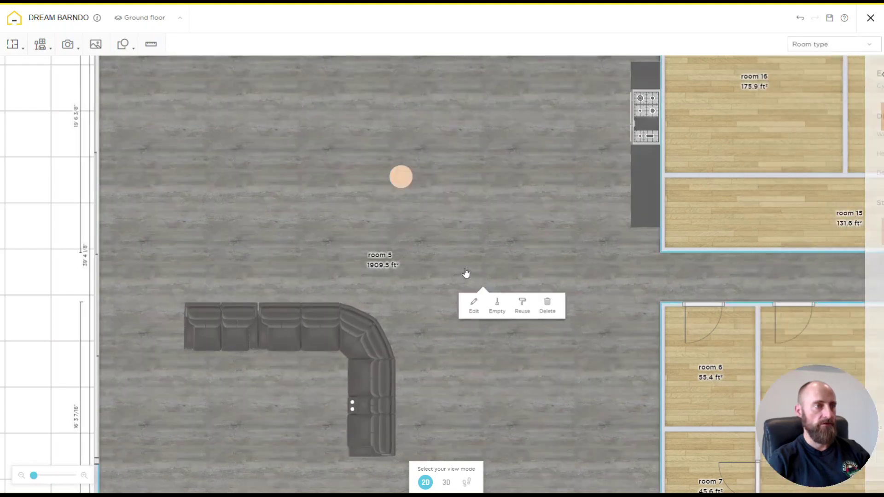
Walk through room 5 to view the brick cylinder, then open the camera's image-capture options
click(466, 482)
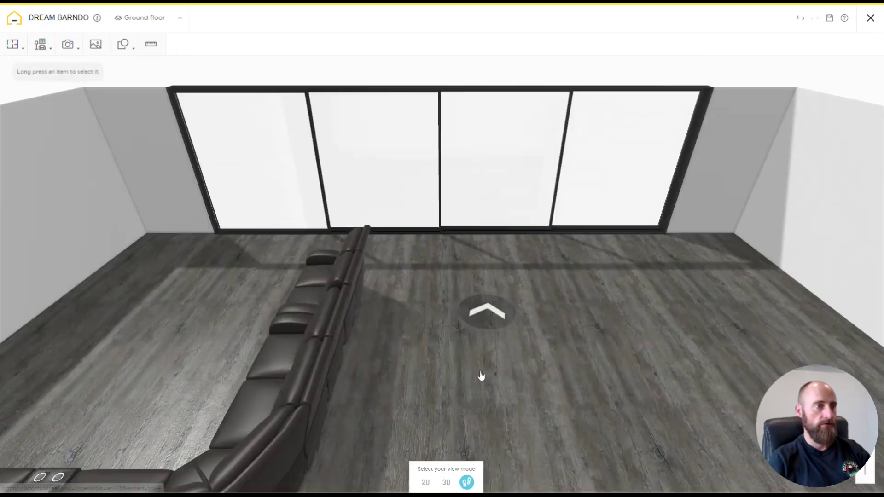
drag(484, 346, 287, 305)
drag(342, 322, 741, 483)
drag(493, 320, 418, 351)
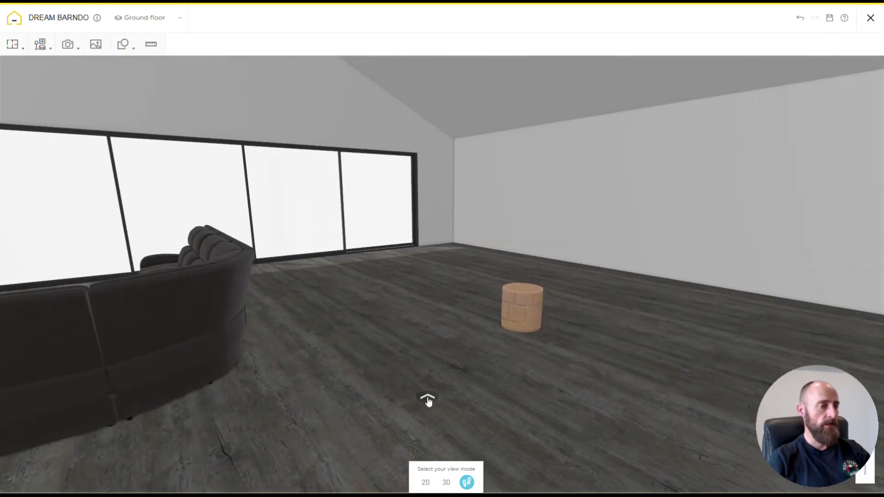
click(69, 49)
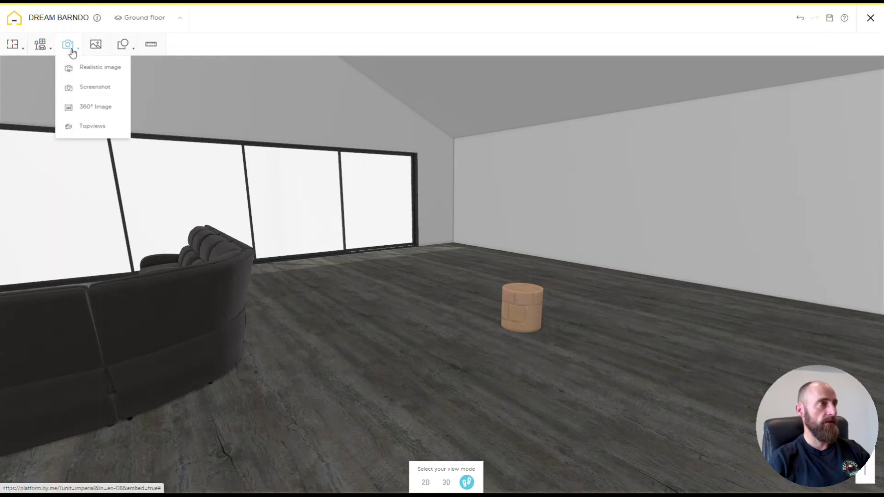
Start a Realistic image and frame the window and sofa in the camera view
click(98, 69)
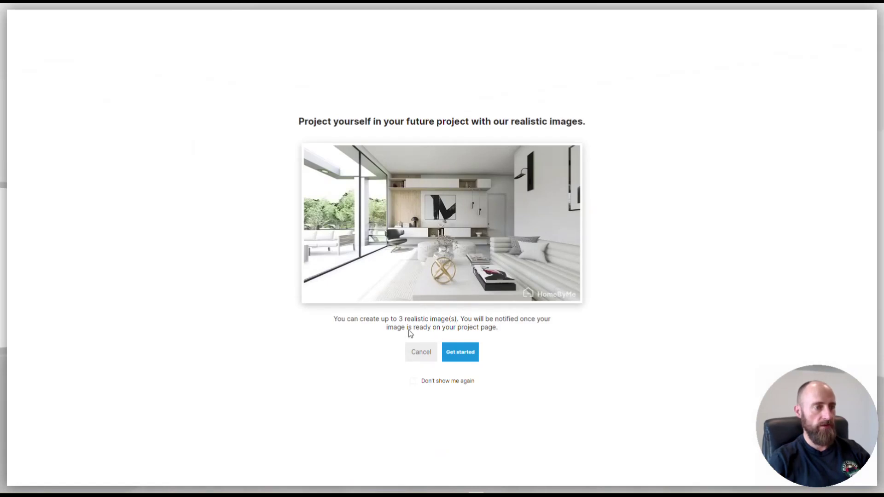
click(420, 352)
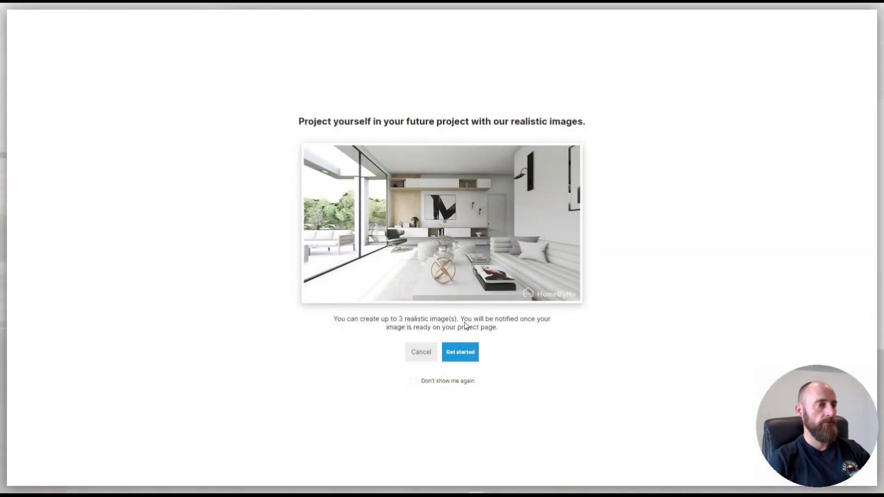
click(458, 353)
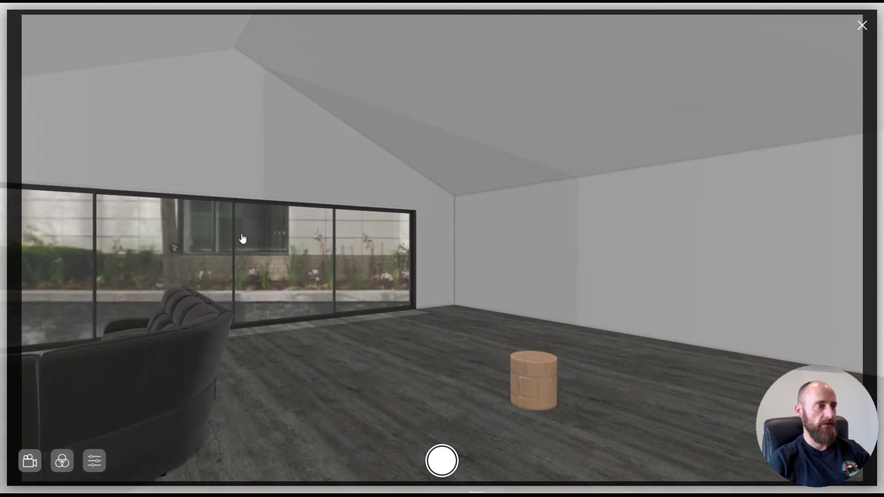
drag(387, 327, 609, 324)
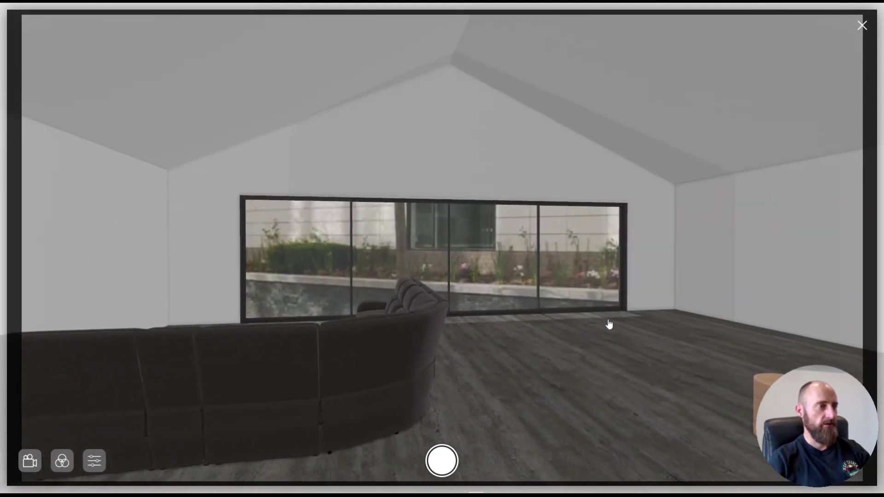
drag(495, 332, 85, 258)
drag(617, 290, 687, 298)
drag(345, 233, 554, 256)
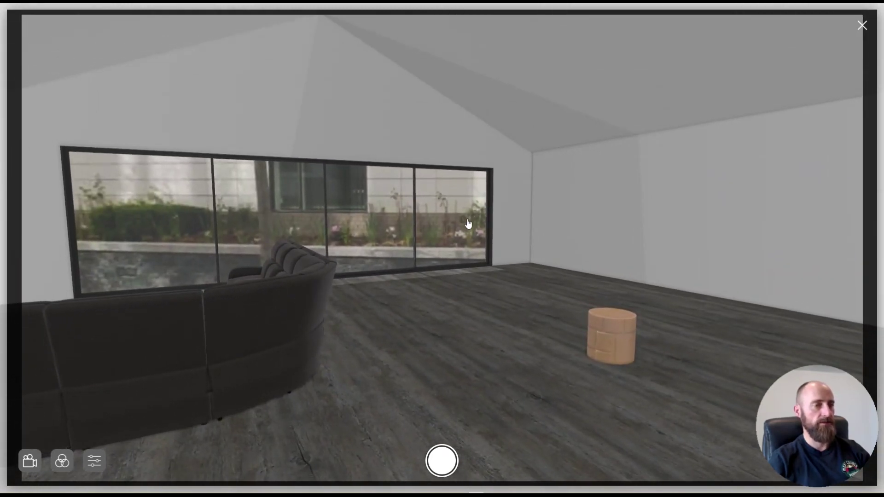
scroll(495, 283, down, 5)
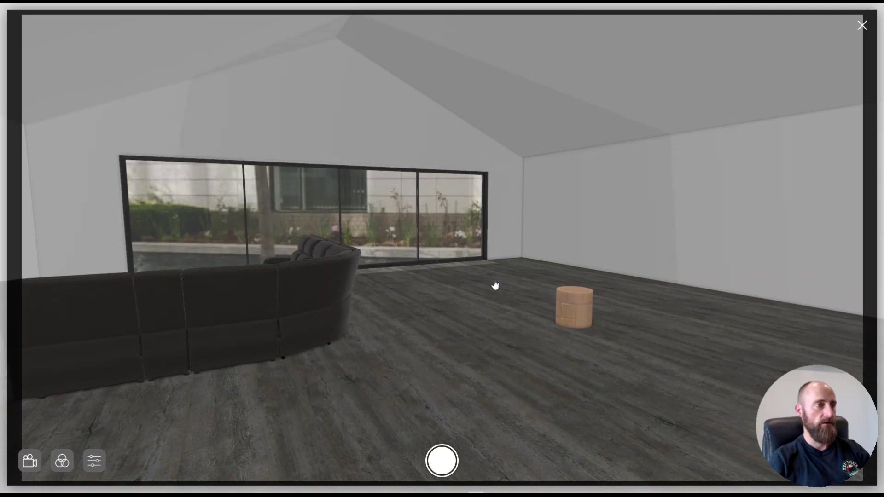
scroll(495, 285, up, 3)
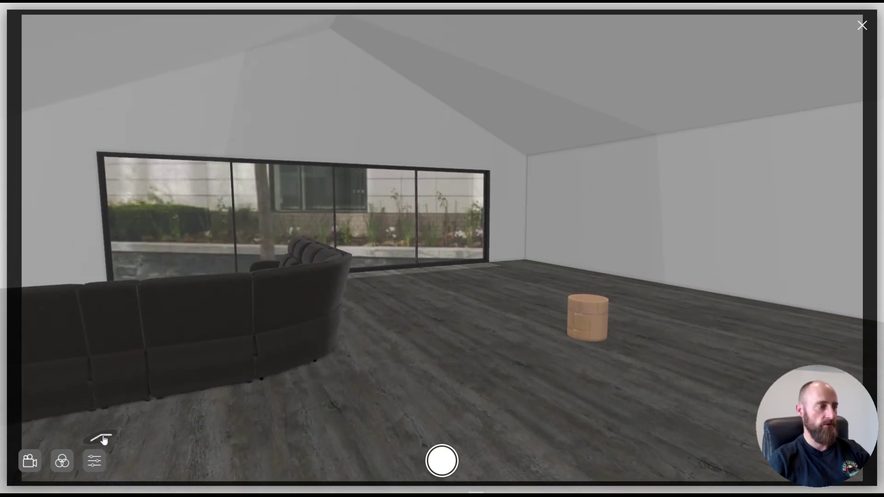
Try the Golden hour and Night moods, look at Rooms and Options, then exit
click(64, 461)
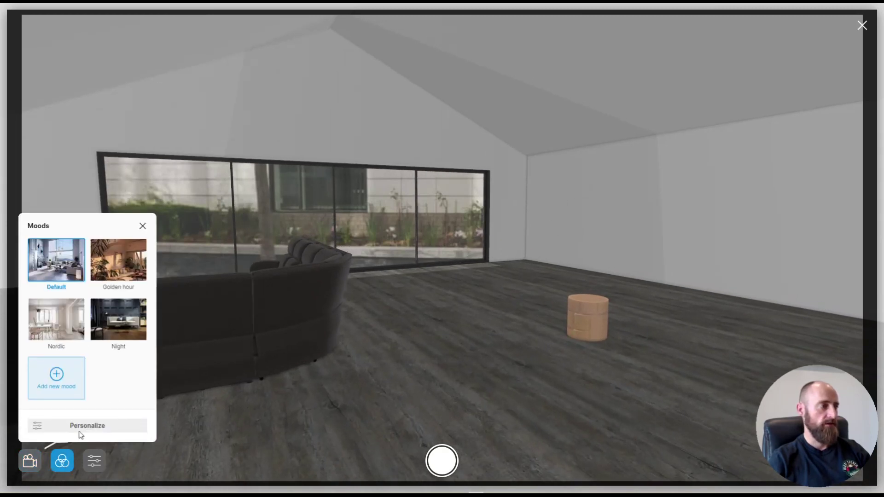
click(103, 269)
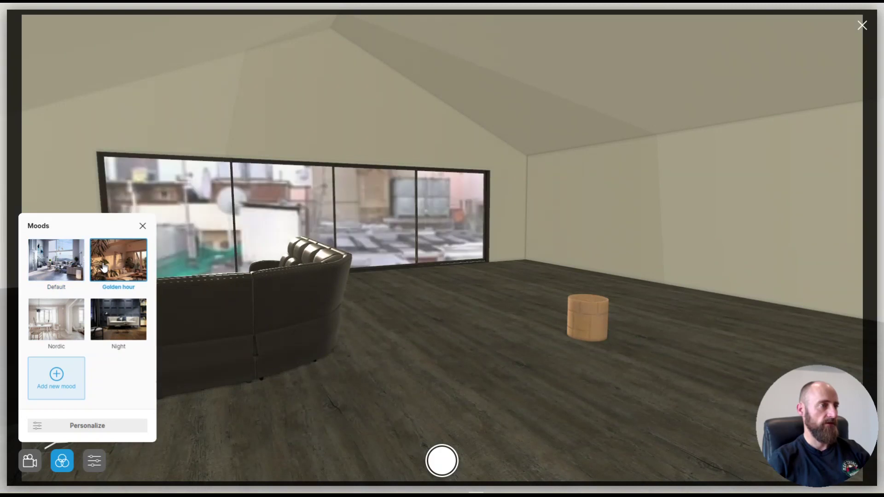
click(118, 323)
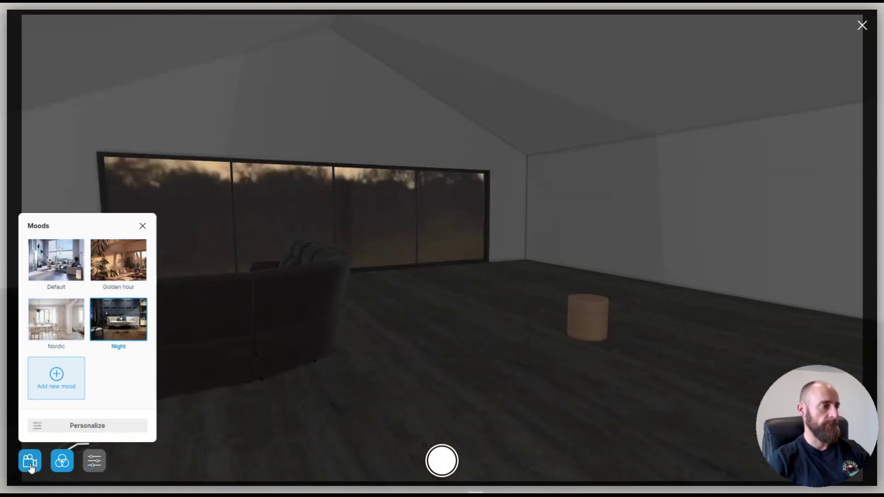
click(31, 467)
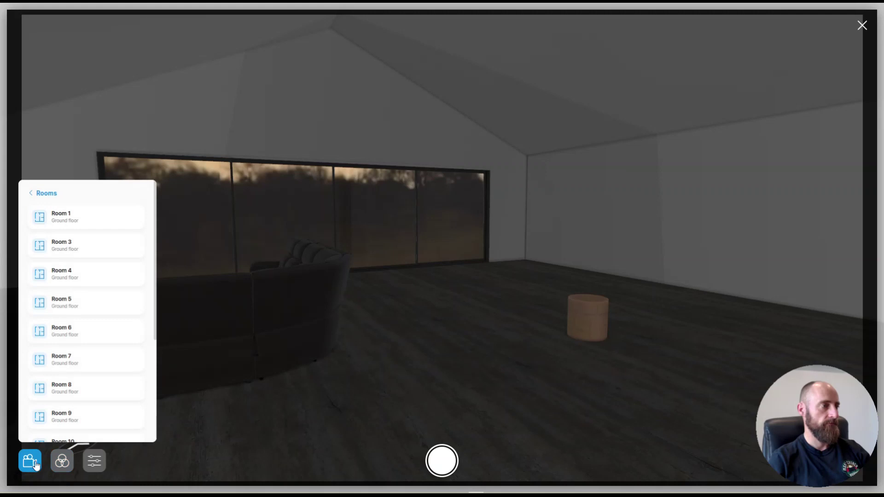
click(94, 460)
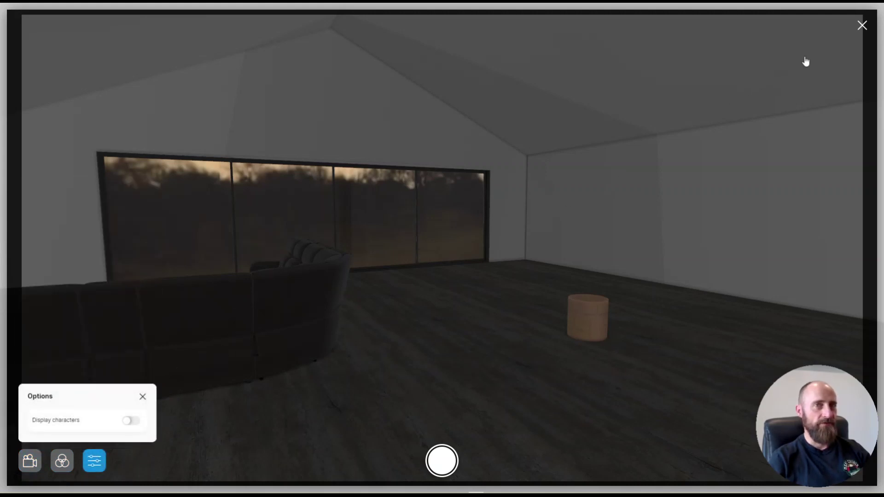
click(860, 27)
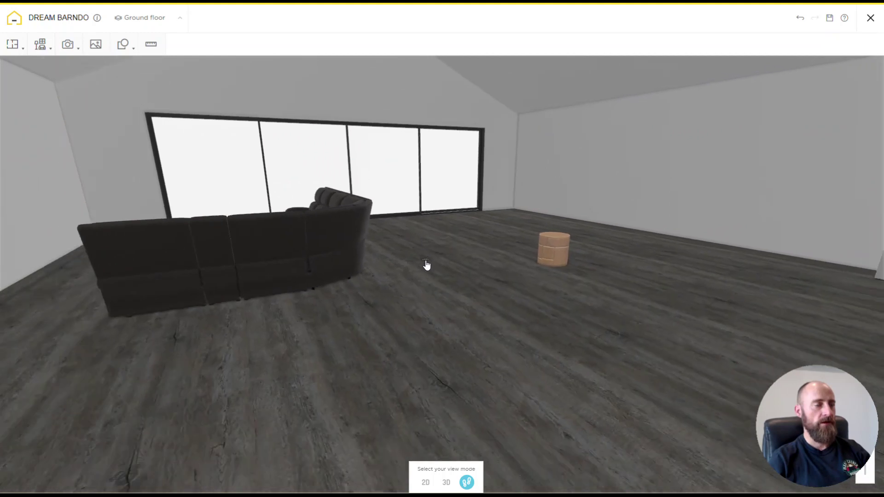
Switch to the 2D Ground floor plan and recentre it on the canvas
click(425, 483)
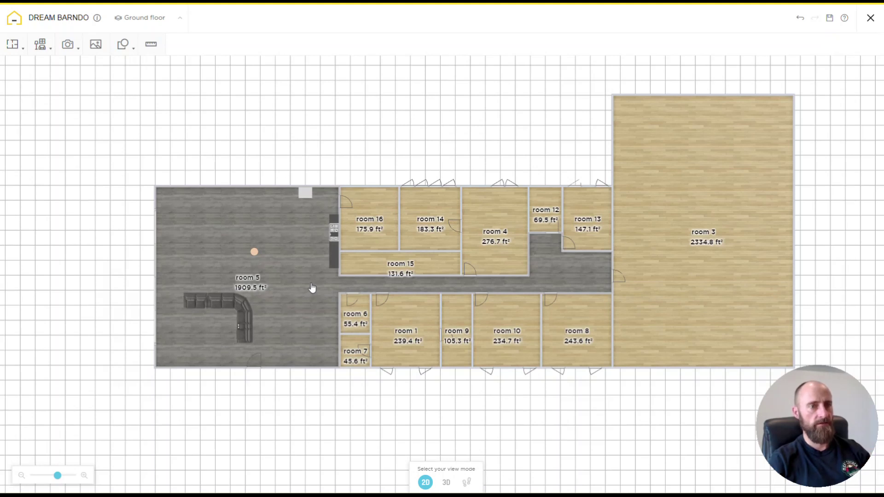
drag(671, 261, 618, 284)
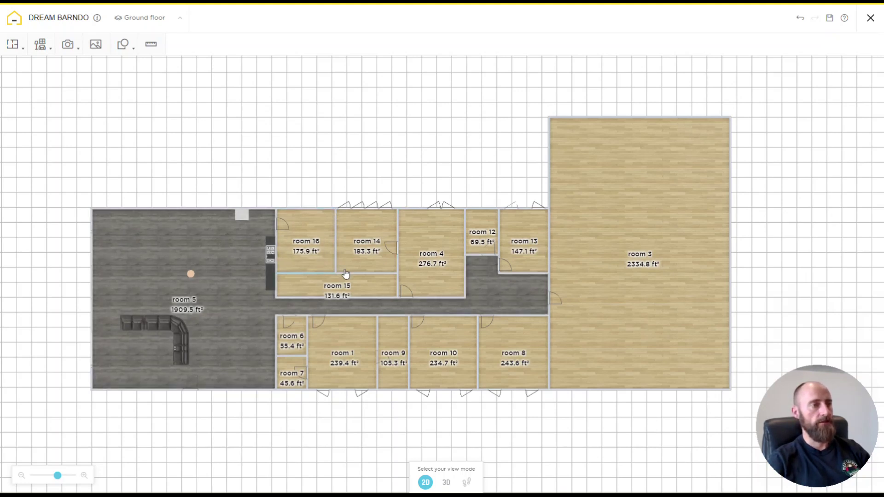
scroll(420, 226, up, 4)
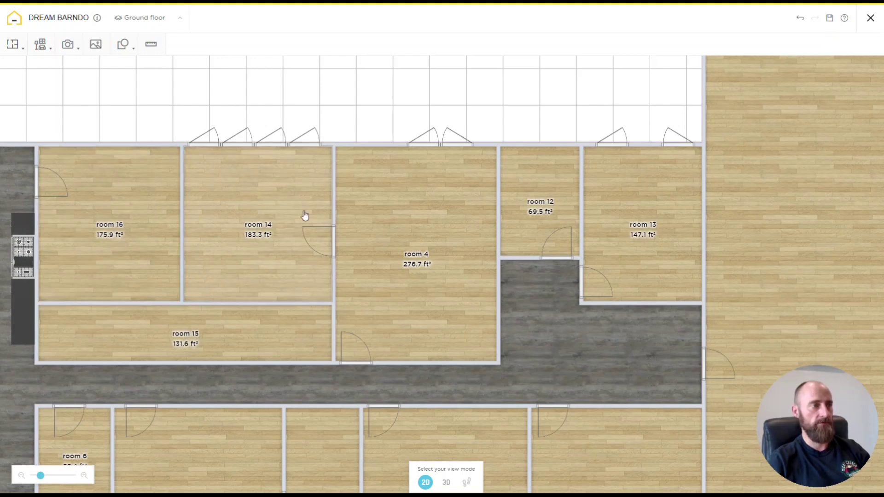
scroll(416, 236, down, 5)
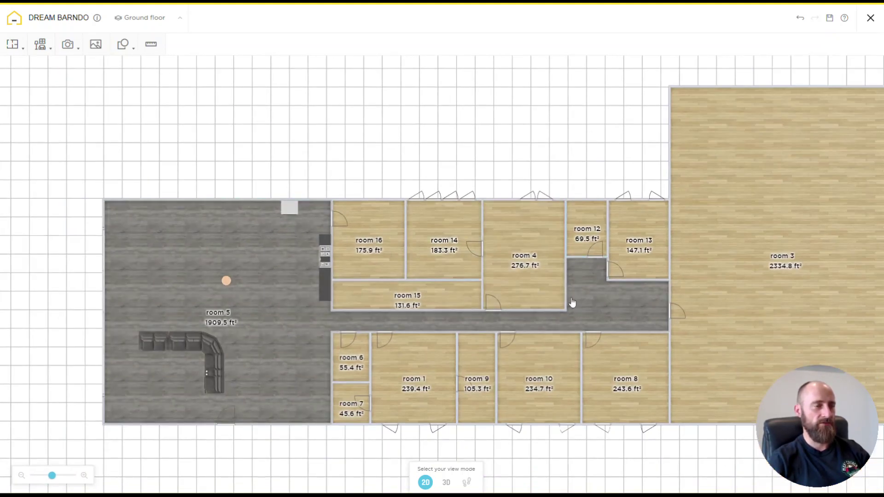
drag(392, 304, 466, 267)
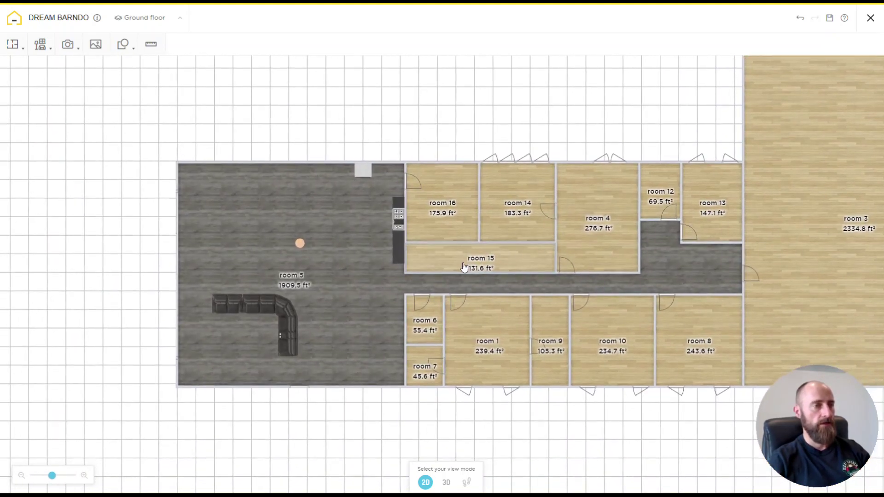
drag(685, 261, 590, 275)
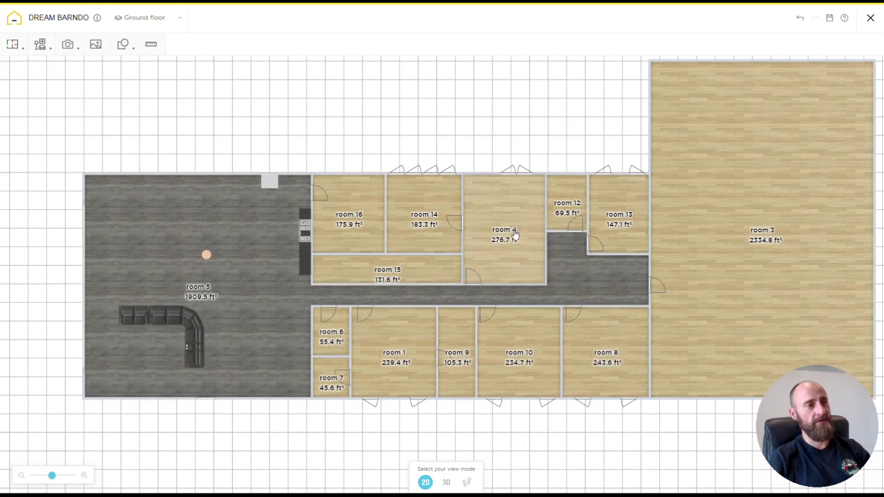
Frame rooms 1–16, including room 3 and the sectional in room 5
drag(718, 239, 663, 264)
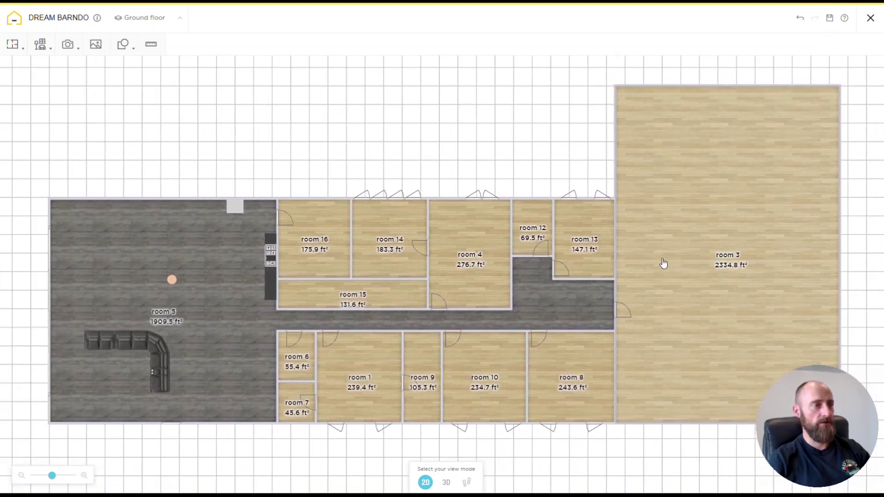
scroll(663, 264, down, 3)
scroll(377, 266, up, 3)
drag(387, 267, 437, 232)
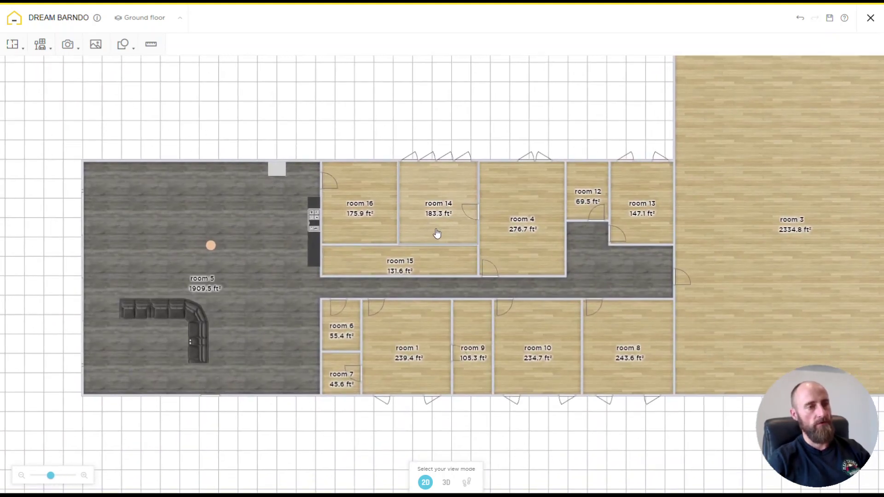
mouse_move(322, 109)
mouse_down()
mouse_move(364, 113)
mouse_move(313, 121)
mouse_up()
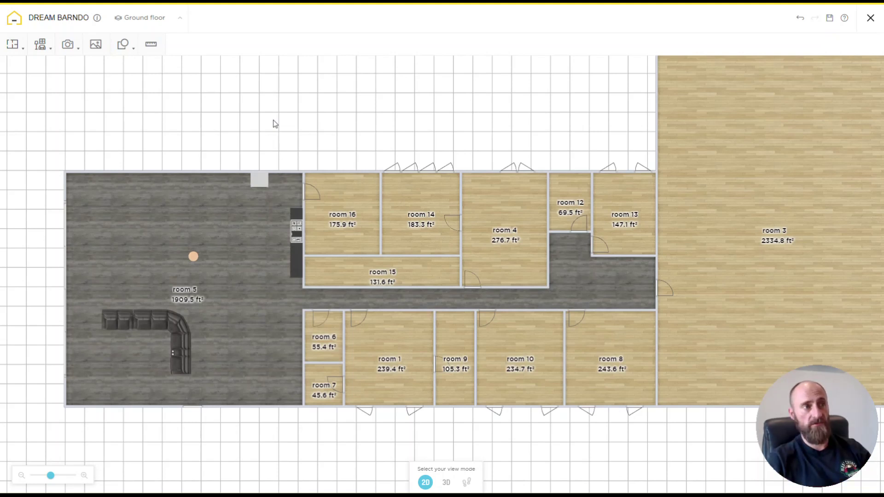
drag(268, 122, 300, 118)
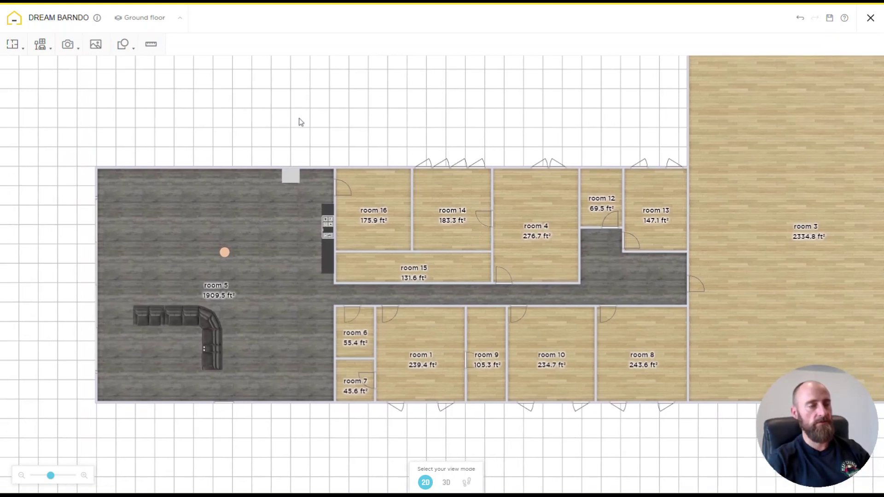
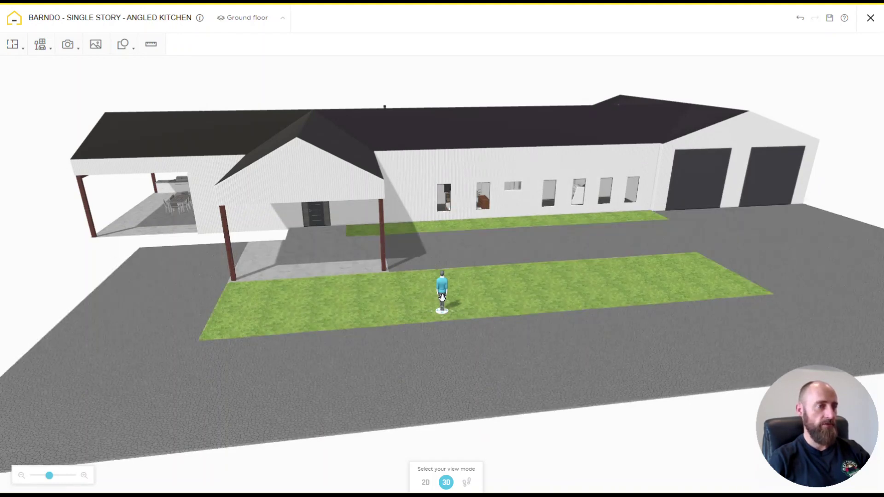
Move the visitor figure from the lawn onto the covered patio and zoom in on it
drag(442, 298, 124, 217)
drag(359, 303, 382, 301)
drag(445, 296, 335, 293)
drag(294, 194, 421, 132)
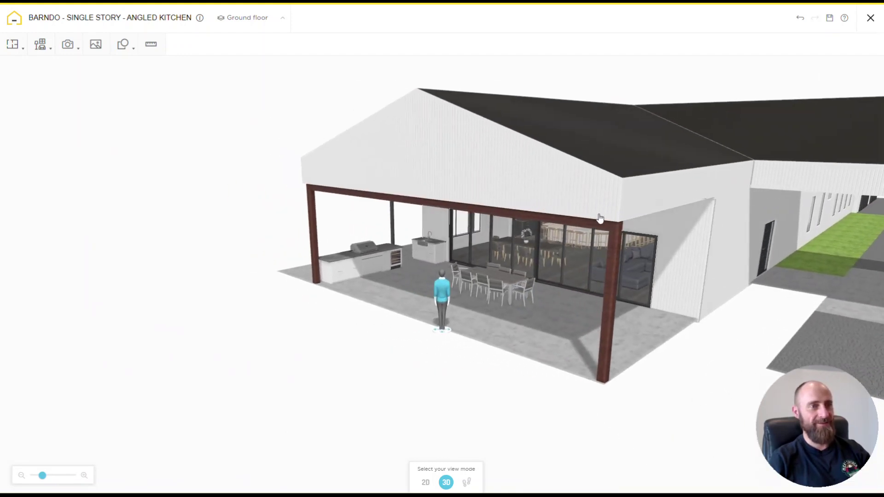
scroll(517, 337, up, 2)
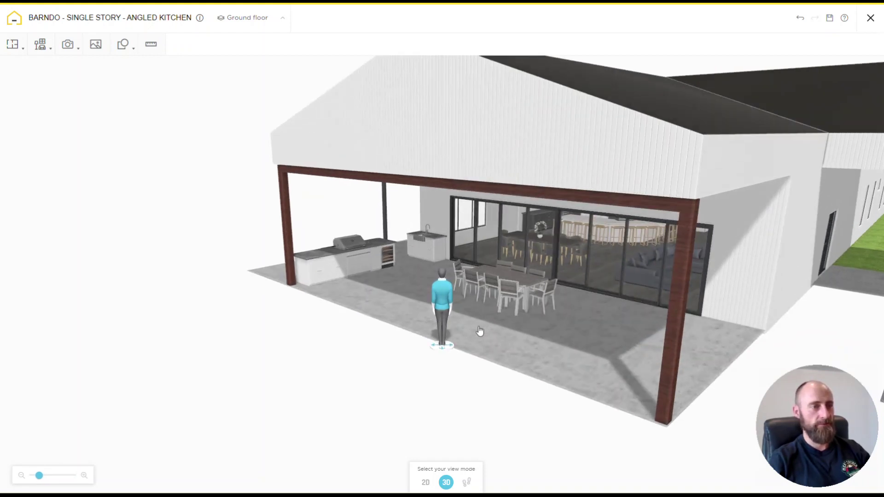
scroll(395, 286, up, 2)
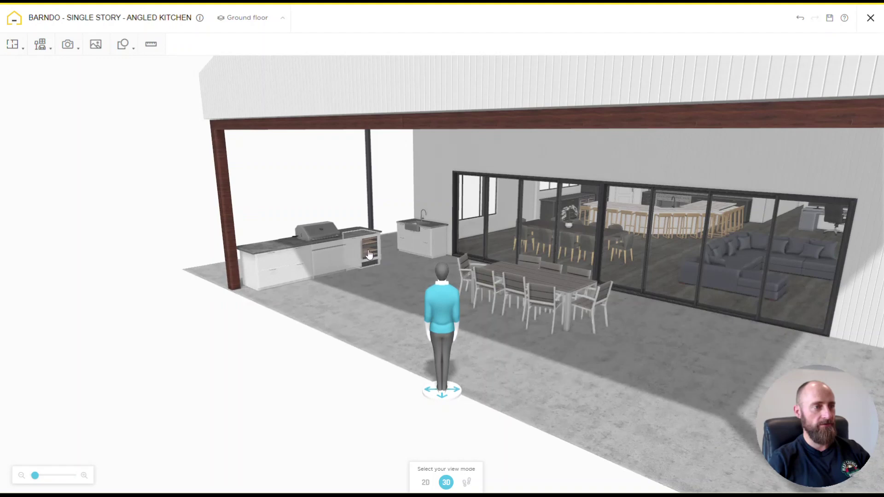
drag(444, 333, 594, 317)
scroll(558, 334, up, 2)
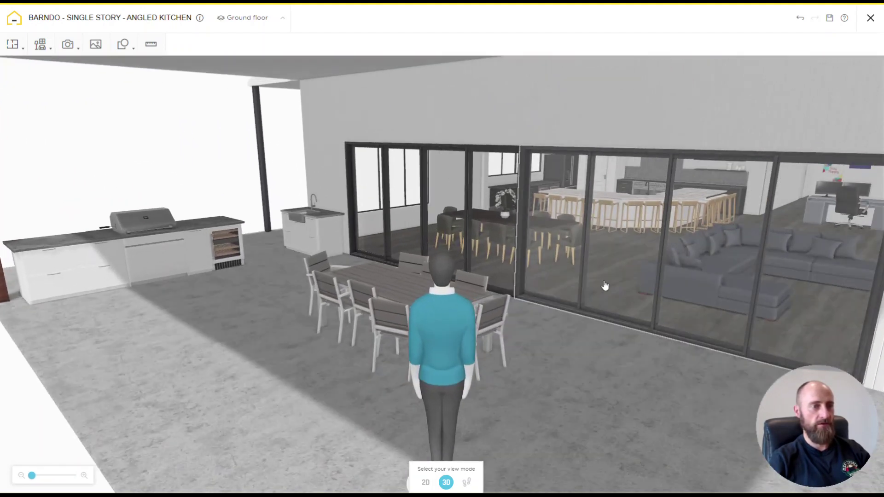
Select the glass sliding doors and patio floor, then stand the figure before the doors
click(604, 284)
click(471, 222)
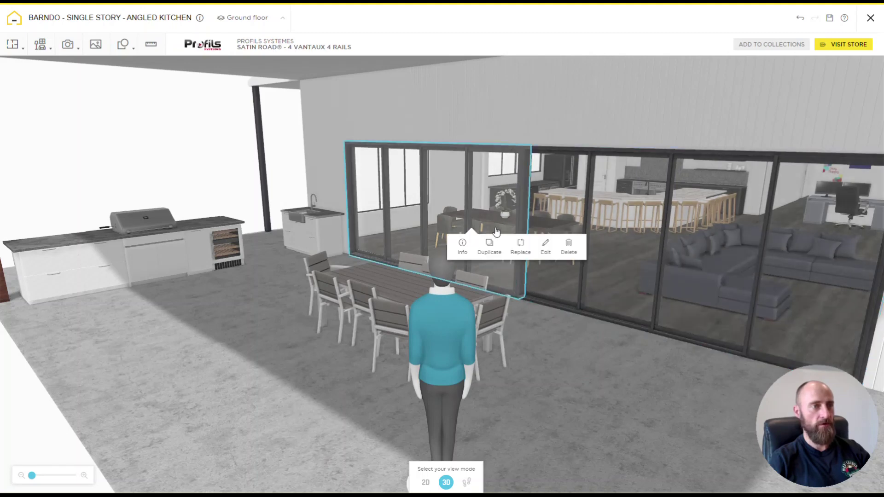
click(659, 283)
click(587, 384)
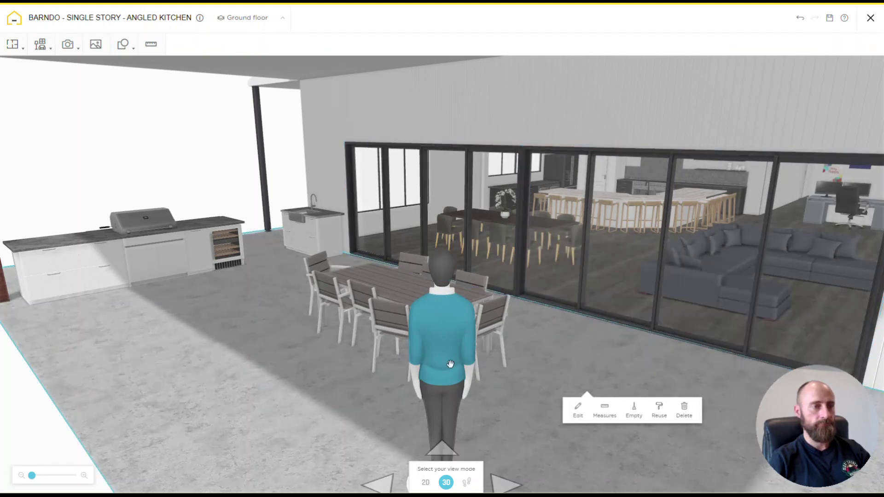
drag(451, 362, 552, 353)
Walk in first person through the glass doors, past the dining table, to the kitchen island
click(466, 478)
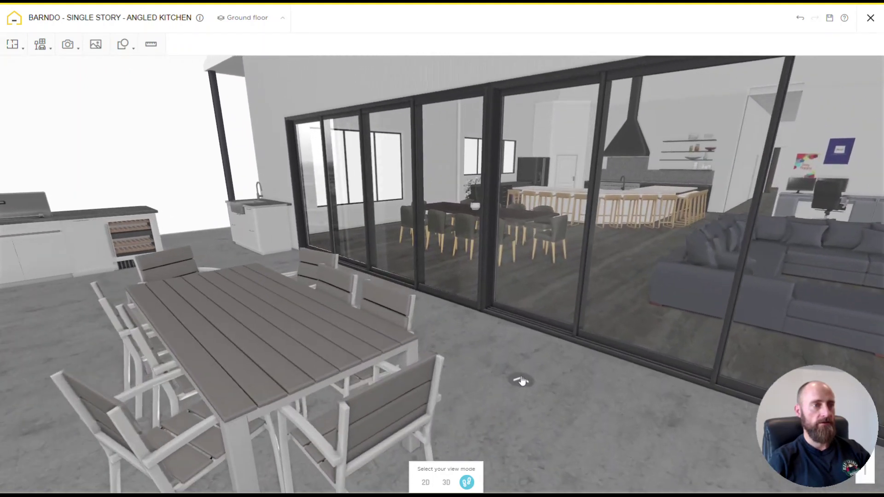
click(543, 358)
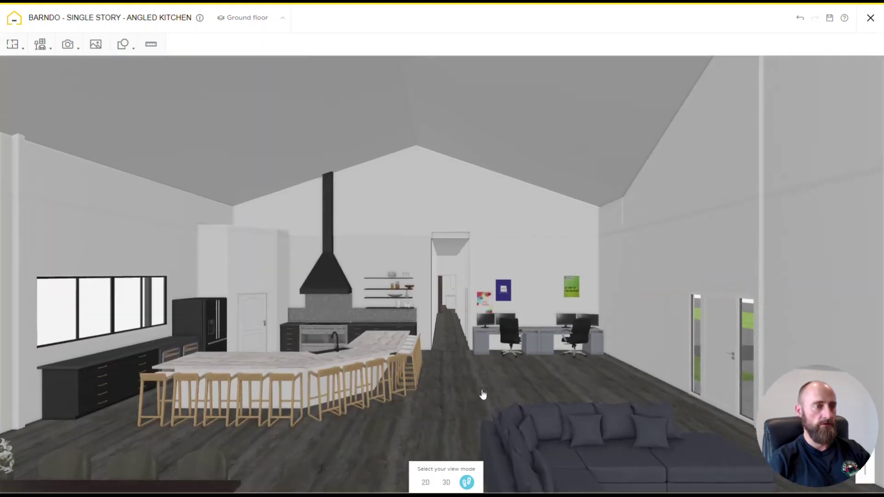
click(482, 394)
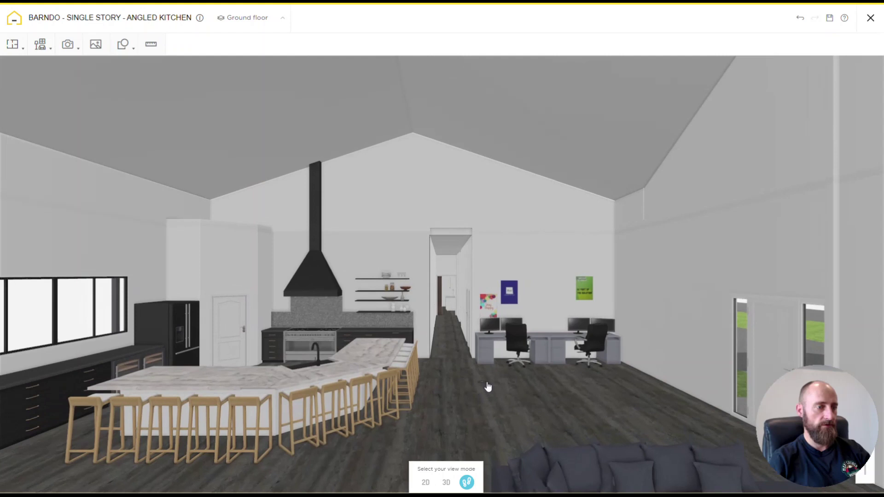
drag(471, 392, 718, 316)
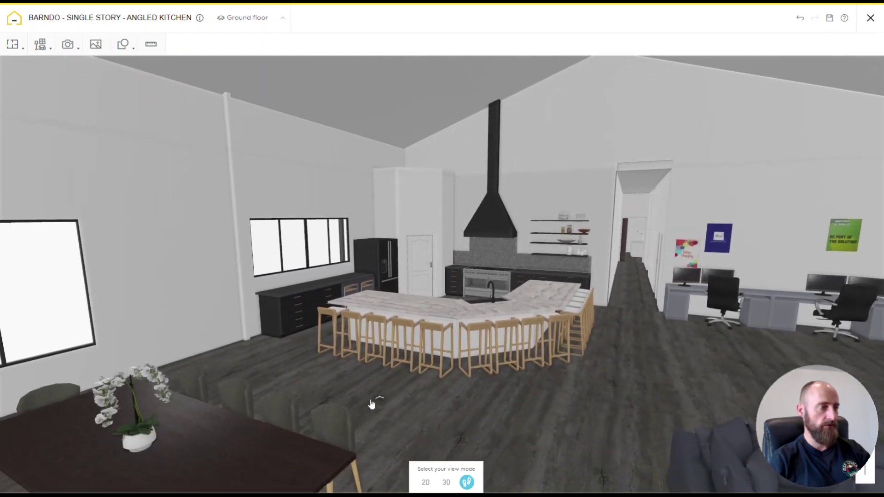
drag(371, 405, 538, 325)
click(538, 325)
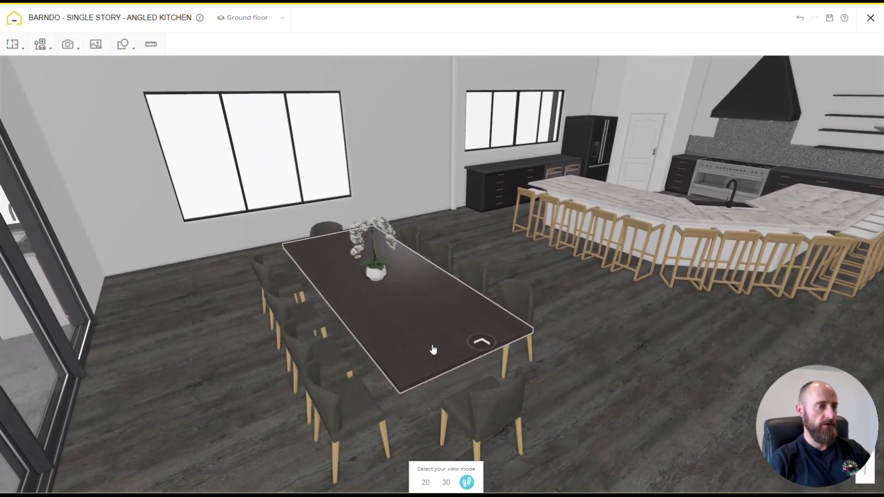
click(618, 379)
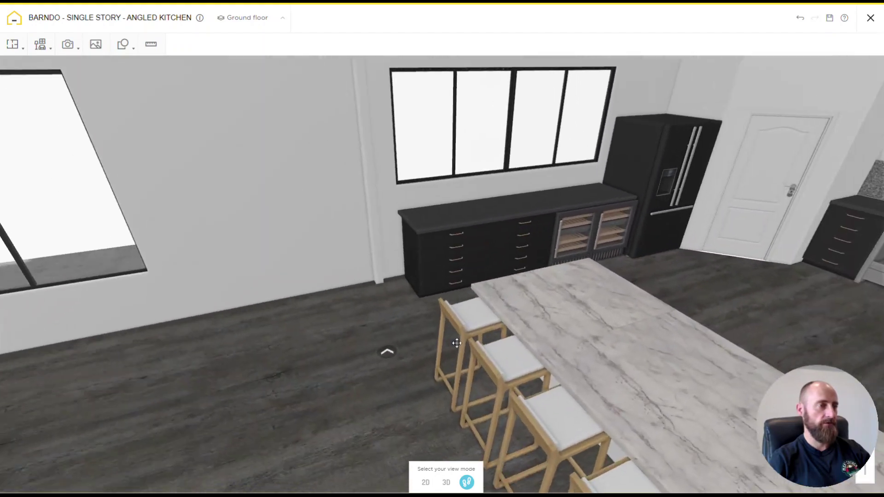
Look back at the doors, across the fireplace, sofa and office desks, then return to 3D
drag(457, 343, 631, 363)
drag(393, 365, 606, 297)
drag(308, 326, 456, 390)
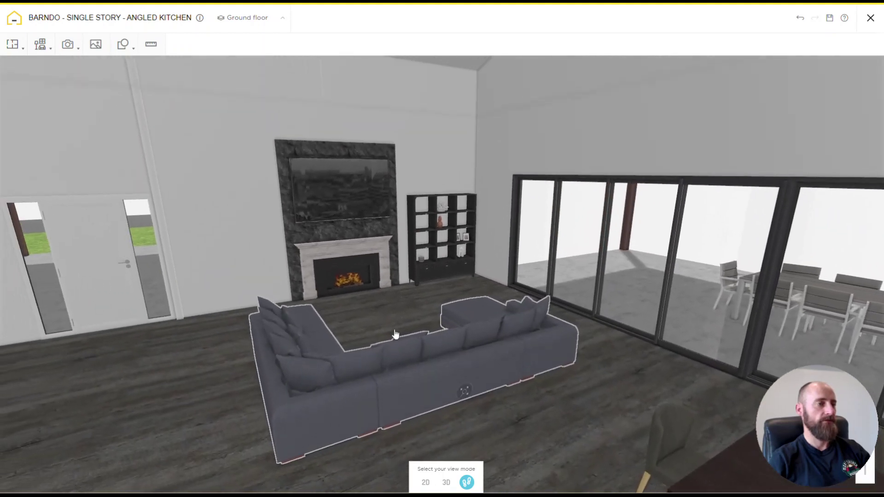
drag(216, 326, 347, 339)
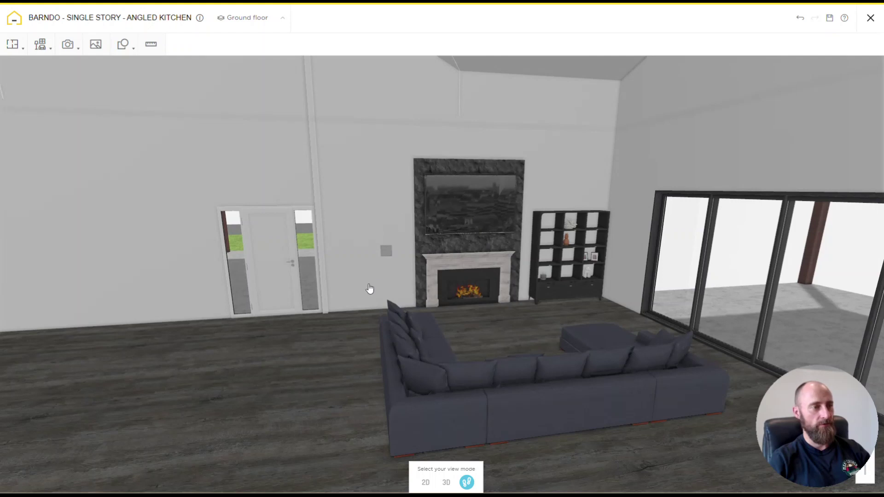
drag(294, 378, 329, 365)
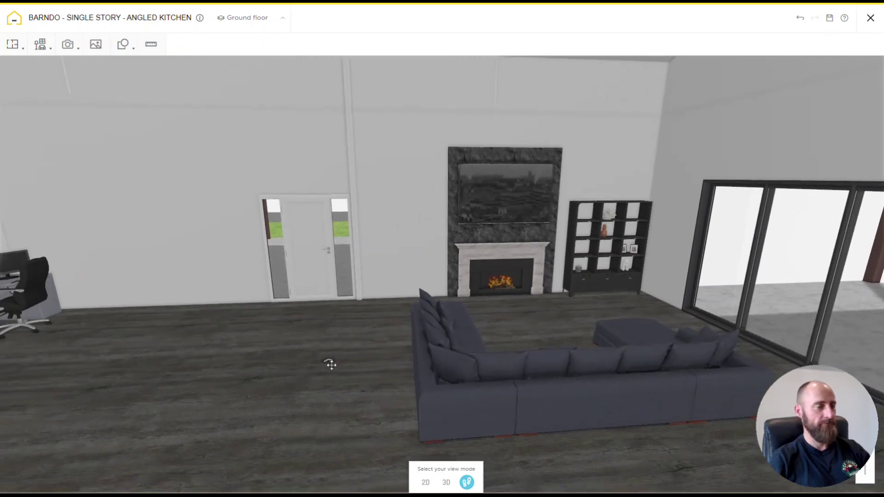
drag(274, 387, 363, 389)
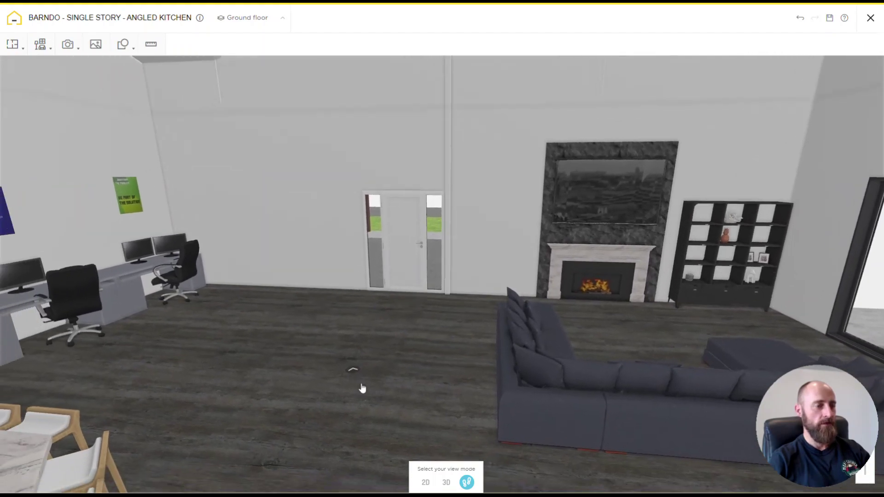
click(446, 482)
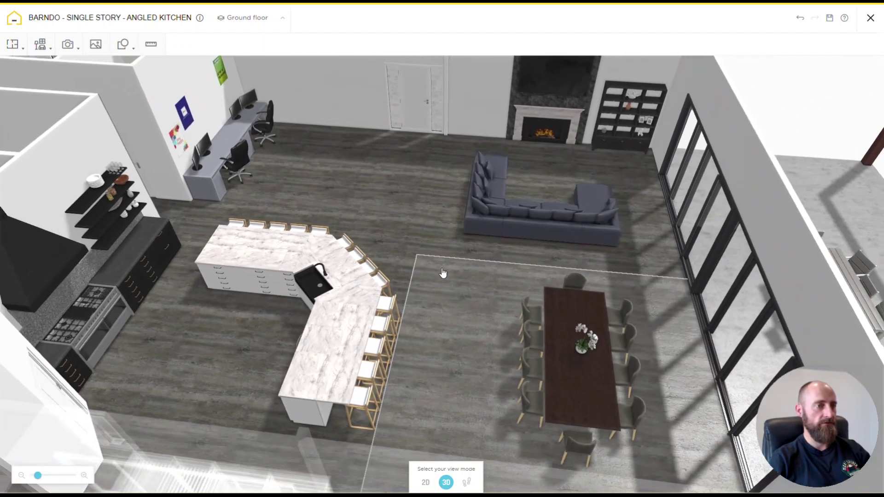
Place the figure on the kitchen floor, then move it to the door between fridge and range
click(443, 273)
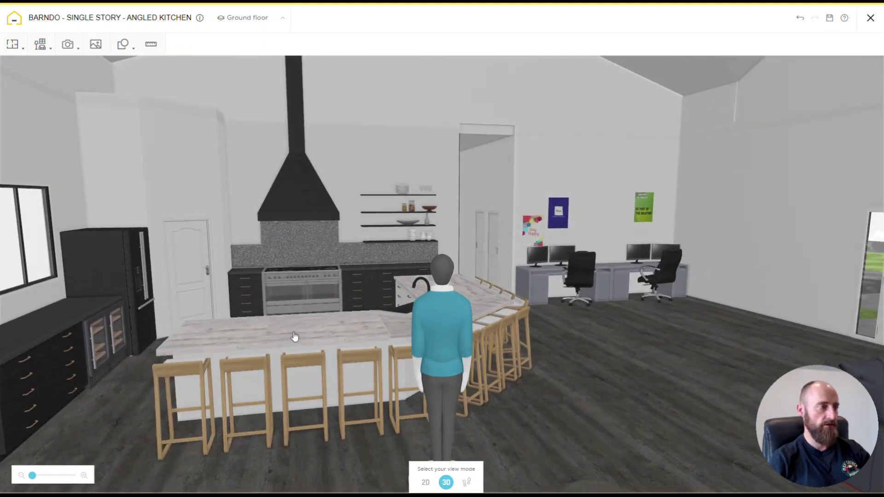
drag(295, 336, 276, 342)
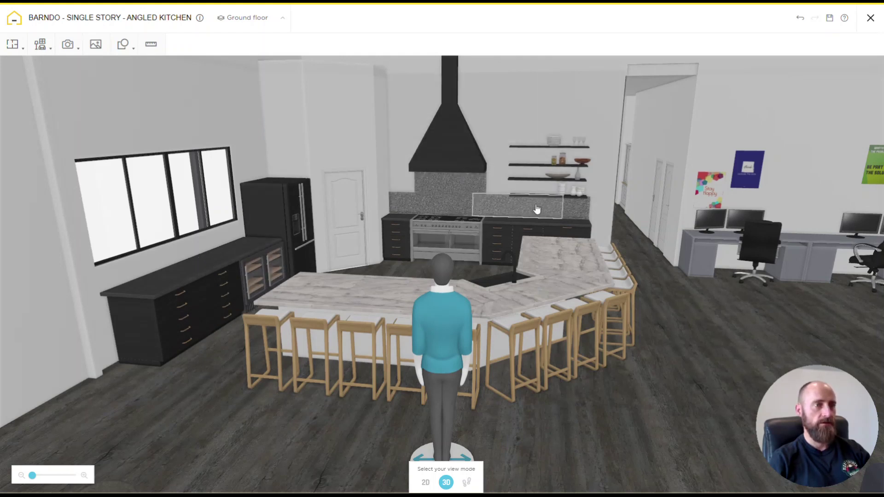
drag(718, 323, 427, 243)
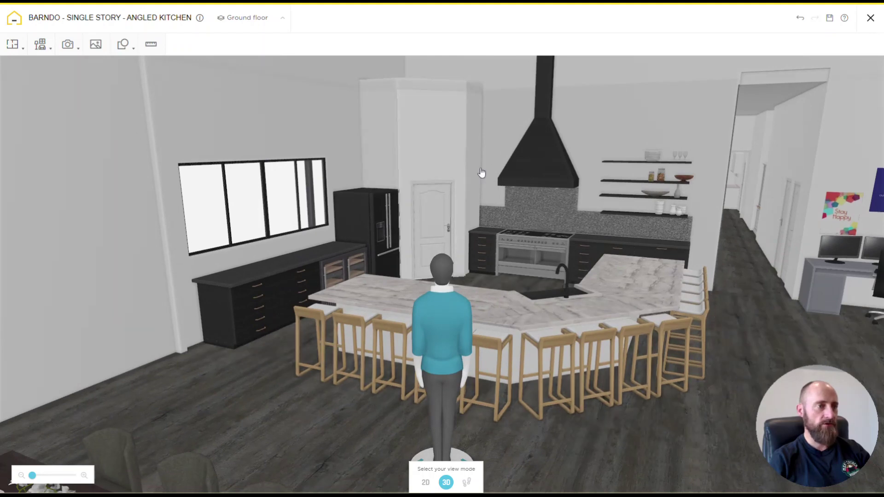
mouse_move(428, 309)
drag(436, 325, 447, 266)
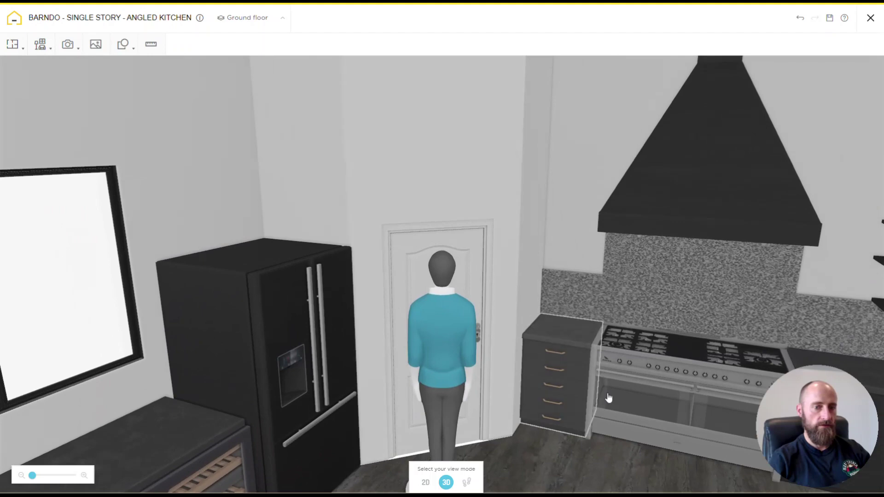
Move the figure through the door into the pantry and select its shelving unit
mouse_move(839, 393)
mouse_down()
mouse_move(830, 303)
mouse_move(840, 394)
mouse_up()
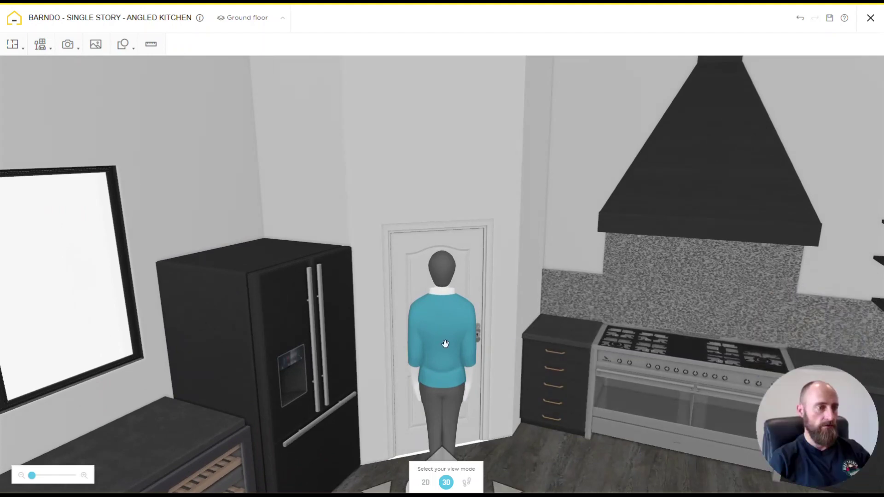
drag(444, 344, 448, 286)
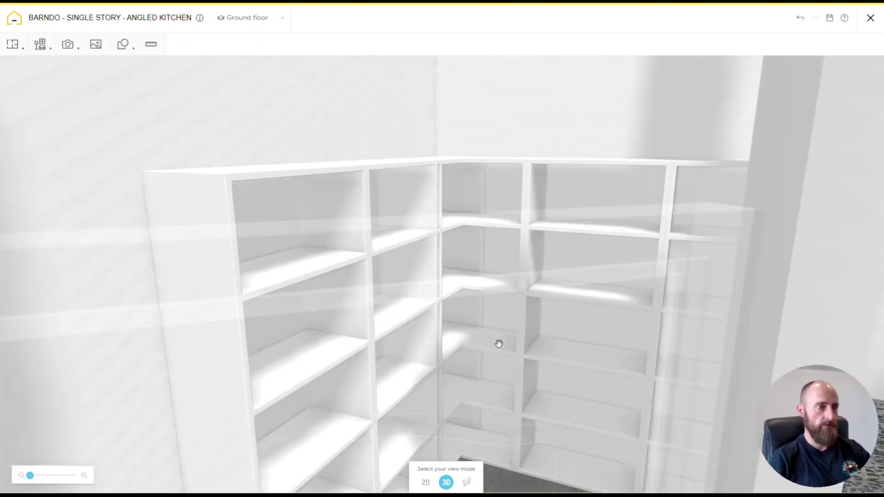
drag(486, 341, 540, 349)
scroll(540, 349, down, 1)
scroll(481, 373, up, 1)
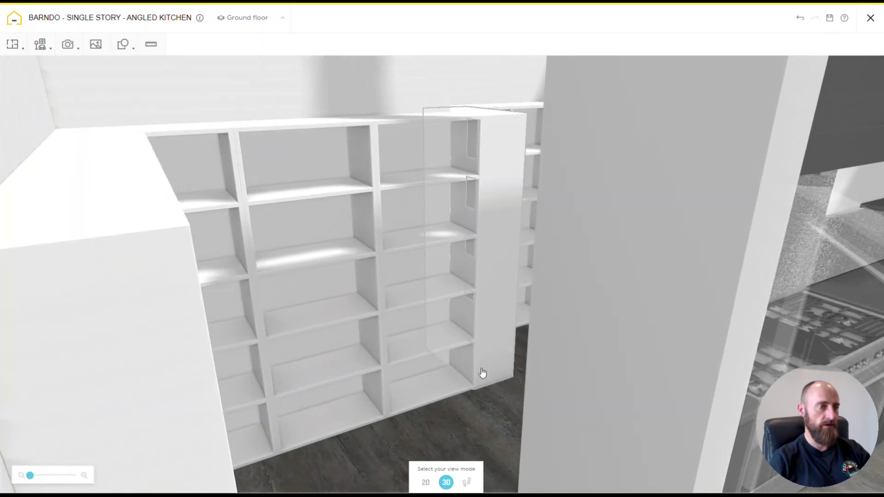
click(507, 402)
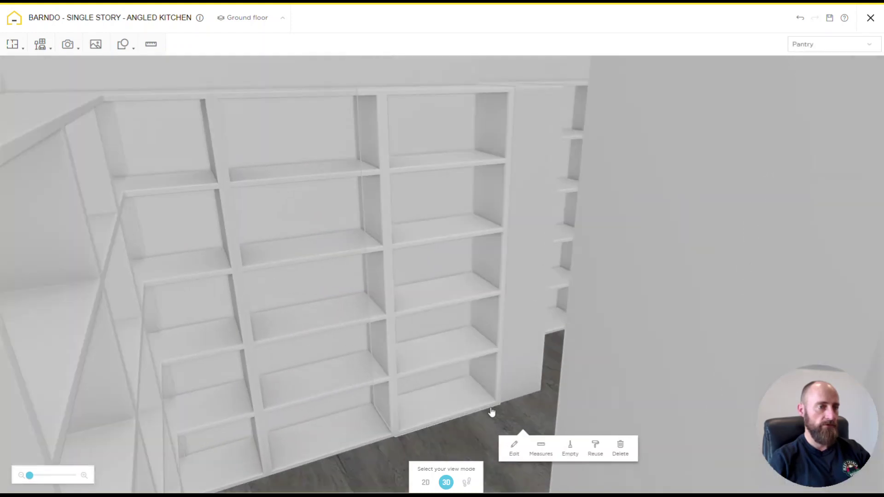
In first-person view, step up to the floor-to-ceiling white pantry shelving and look around
click(466, 481)
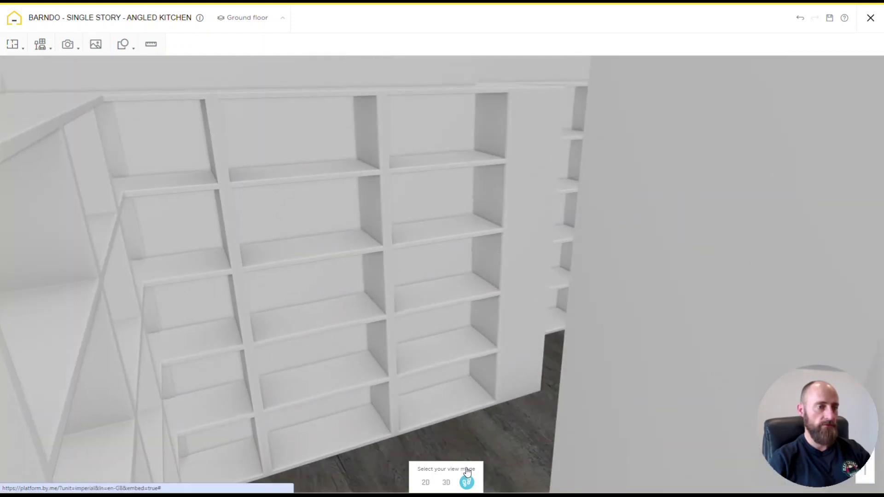
drag(589, 399, 497, 391)
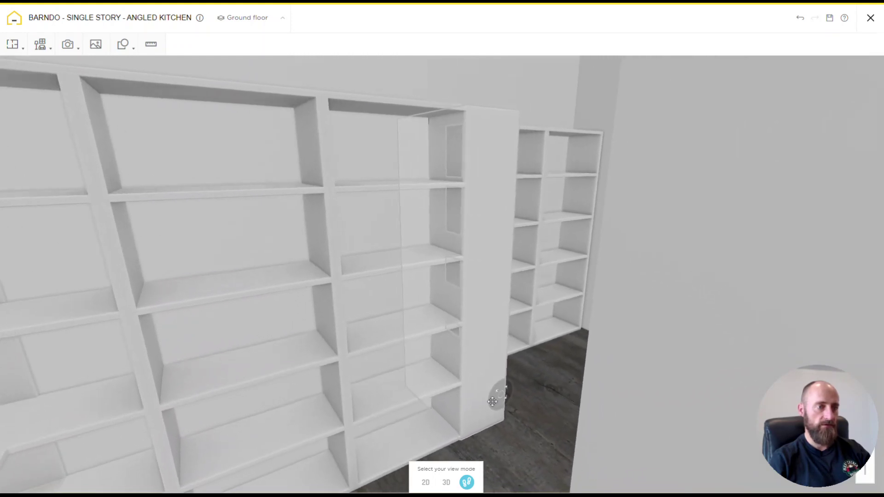
click(495, 427)
drag(548, 431, 727, 391)
drag(414, 370, 439, 483)
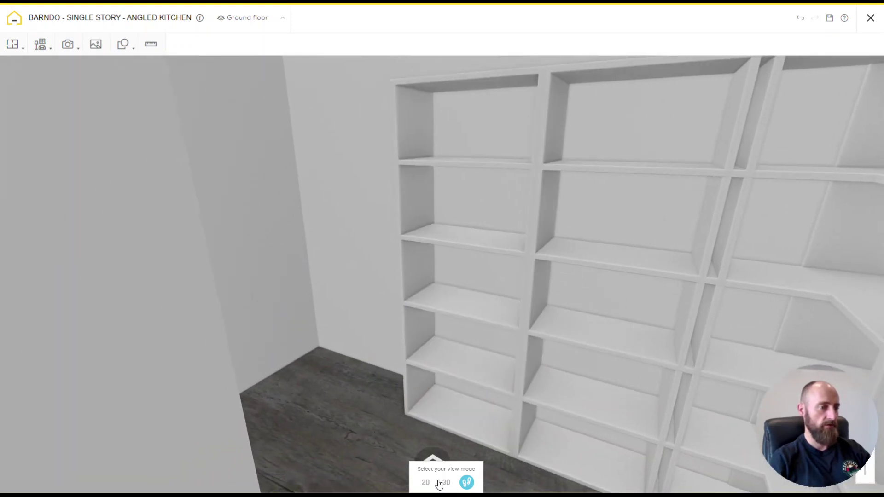
Return to overhead 3D and move the avatar past the island and hallway into the double-bed bedroom
click(445, 483)
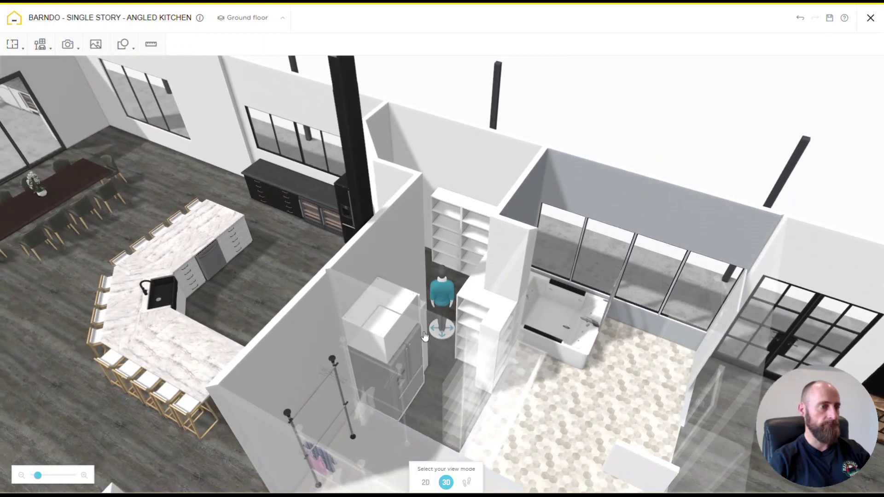
drag(439, 307, 95, 332)
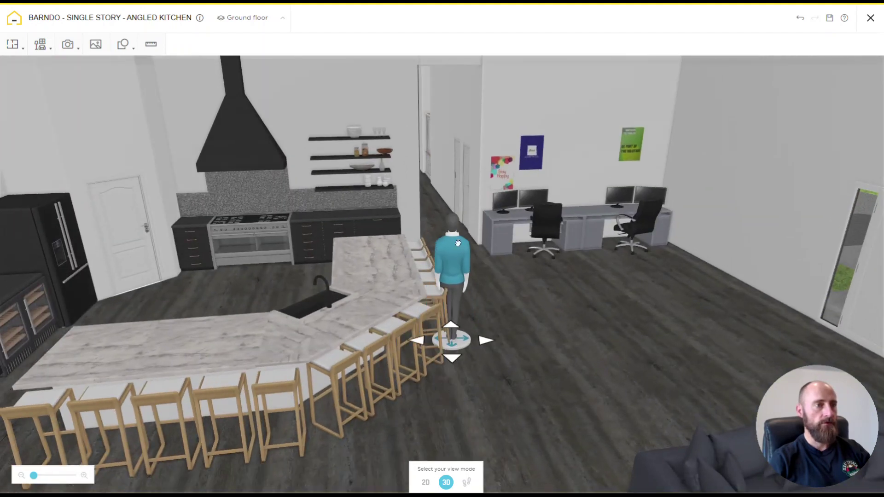
drag(441, 179, 437, 150)
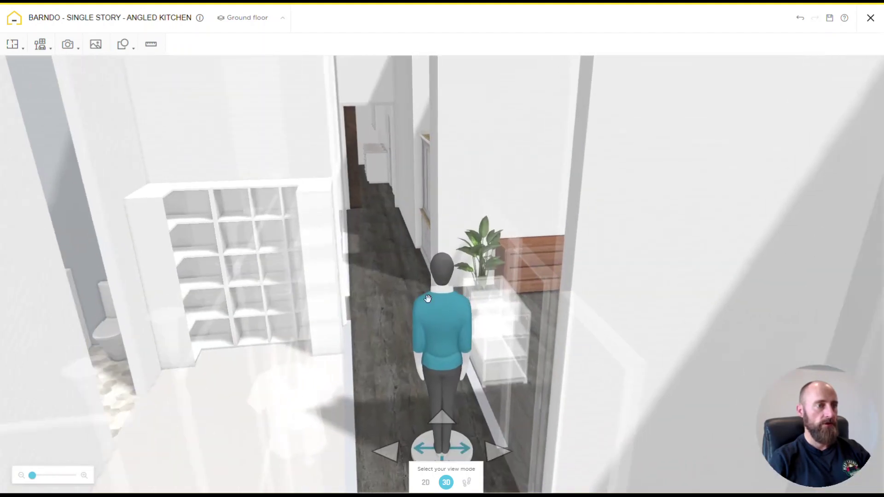
drag(428, 299, 550, 286)
drag(474, 263, 495, 299)
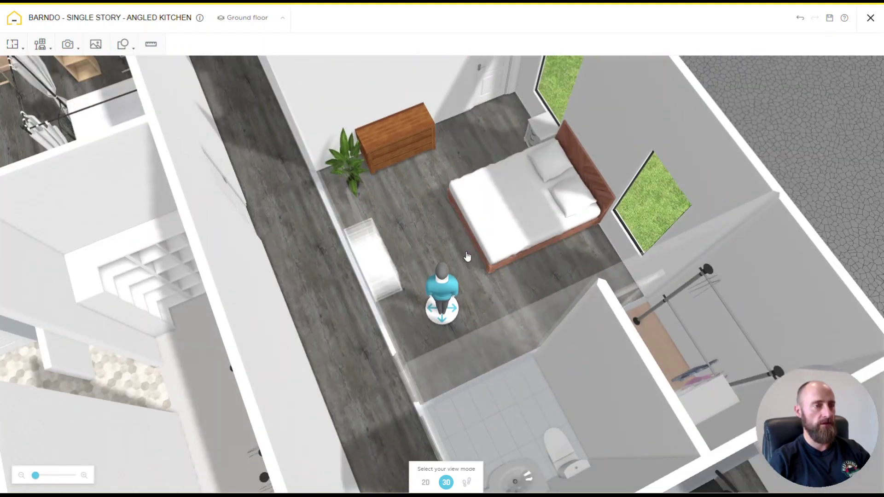
Send the avatar into the bedroom's bathroom and bring it back out beside the plant
drag(531, 272, 482, 265)
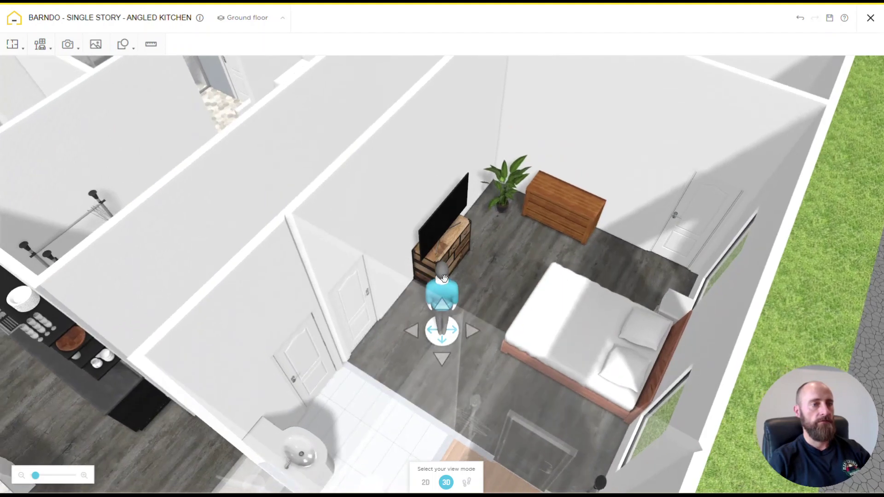
click(691, 189)
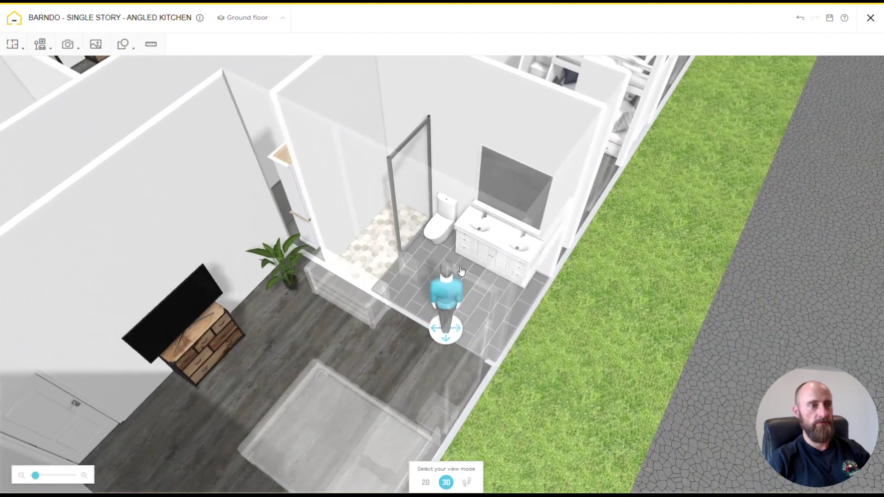
drag(449, 311, 312, 322)
drag(385, 308, 431, 256)
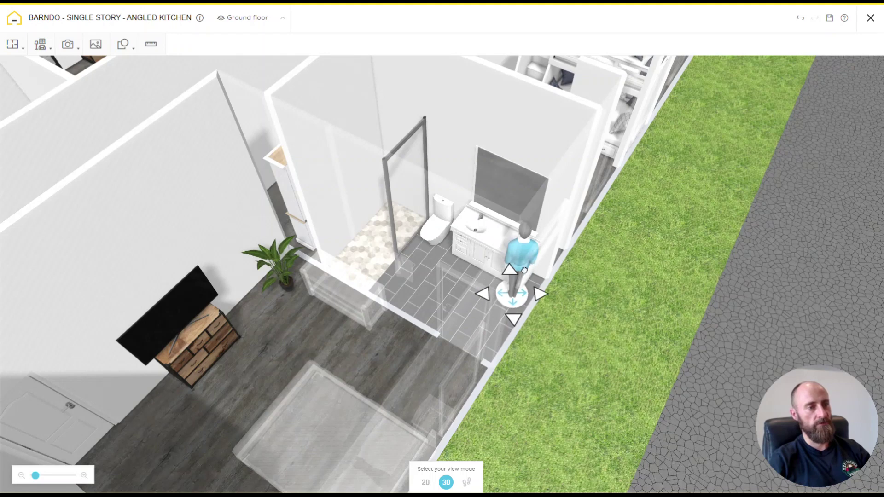
drag(366, 232, 286, 328)
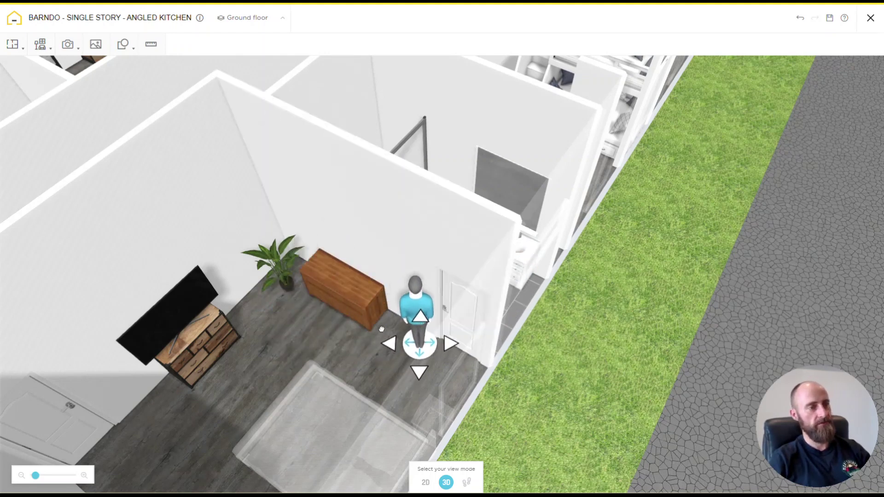
Move the avatar into the office-bedroom with the four-poster bed, desk and bookcase
drag(258, 344, 341, 143)
drag(305, 111, 409, 242)
drag(435, 276, 365, 148)
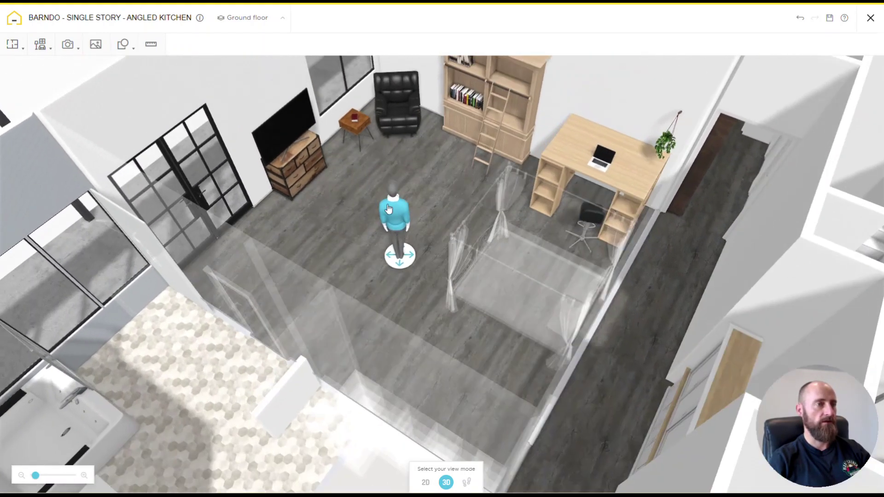
Zoom in and orbit to eye level in the four-poster bedroom, facing the doors and TV
drag(387, 268, 334, 259)
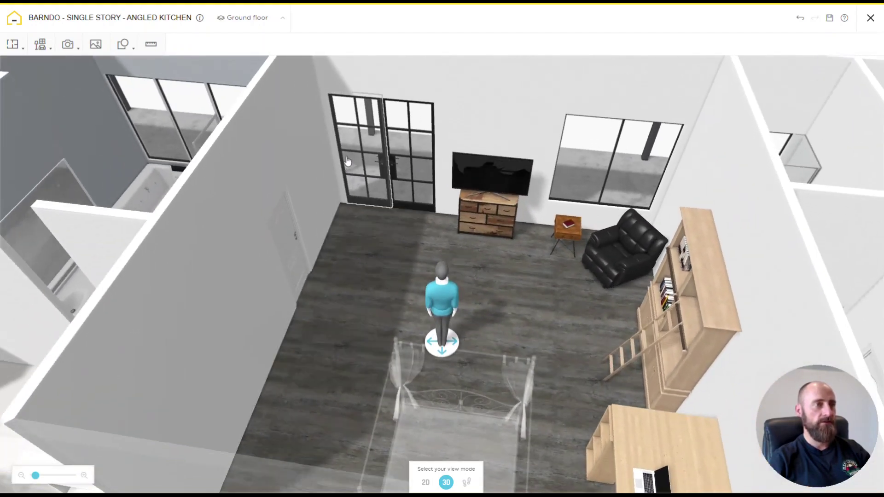
scroll(457, 257, up, 5)
drag(554, 312, 416, 337)
scroll(529, 301, up, 4)
scroll(451, 338, down, 5)
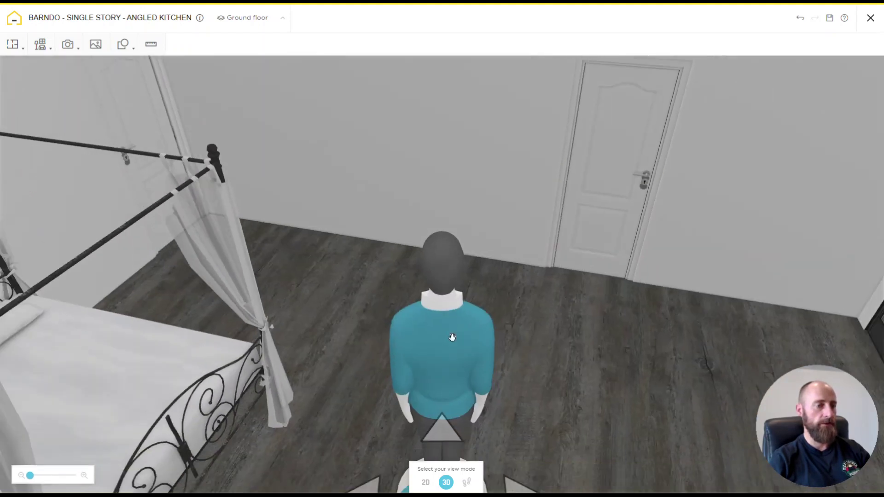
Move the avatar into the master bathroom, view the tub and vanity from above, then zoom out
drag(557, 210, 529, 177)
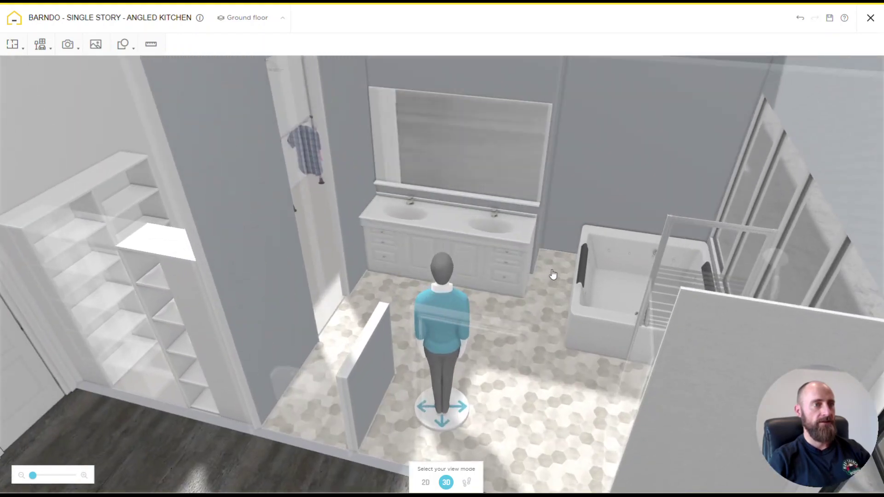
drag(553, 275, 759, 274)
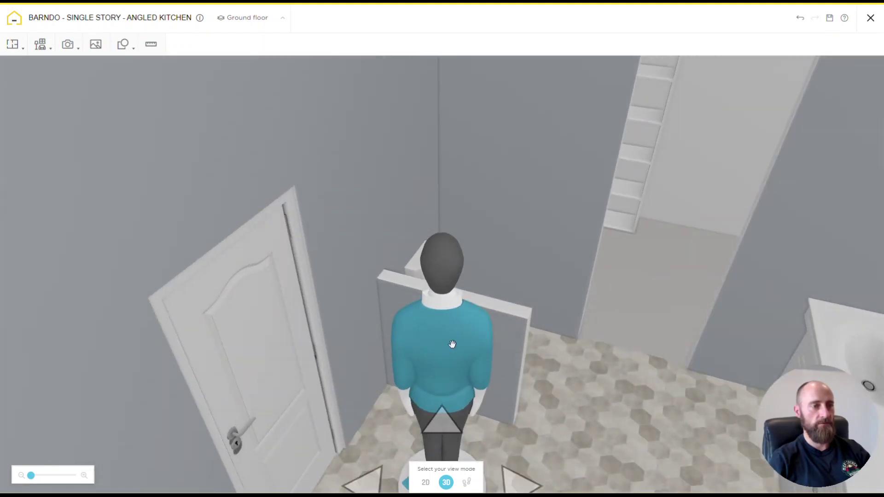
drag(658, 230, 504, 319)
scroll(504, 319, down, 10)
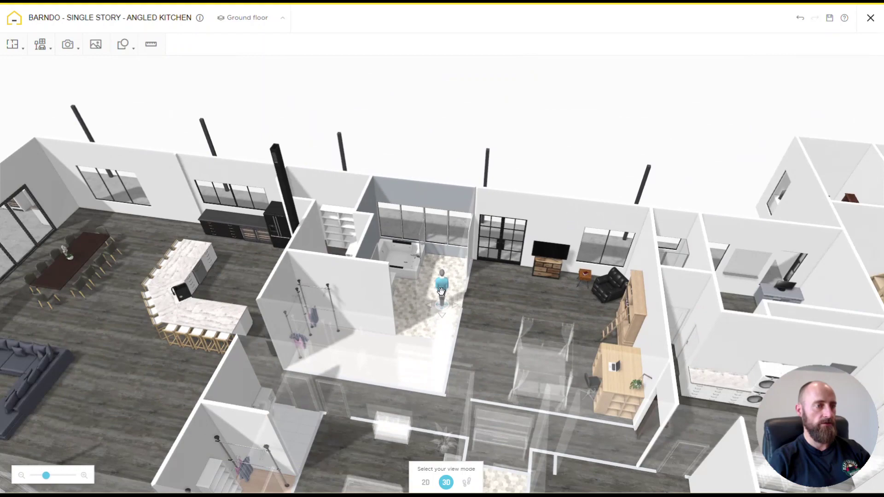
Zoom in on the laundry room to view its counters, cabinets, machines and sink
scroll(698, 392, up, 10)
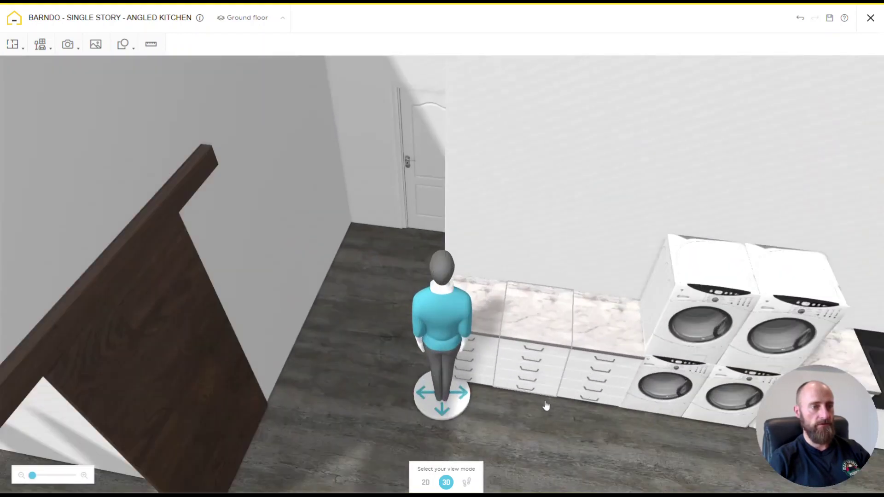
drag(545, 406, 453, 324)
drag(487, 228, 511, 288)
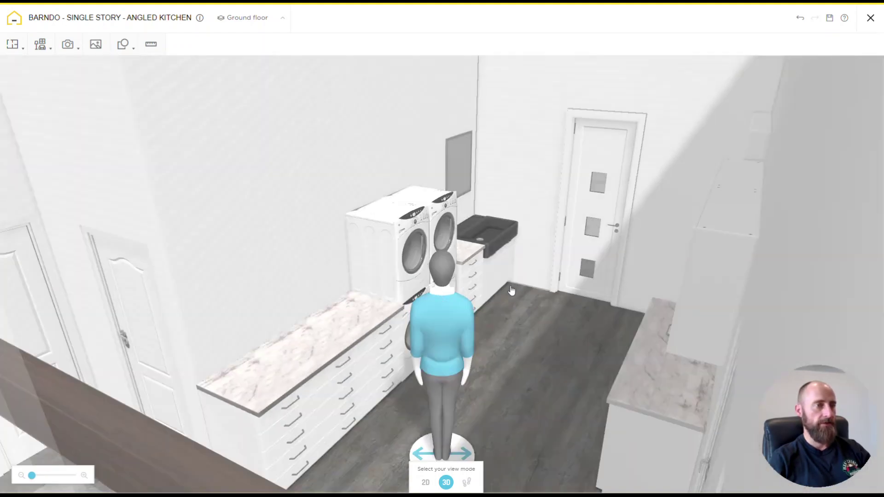
scroll(511, 294, down, 5)
Move the avatar into the shop, view the staircase and loft, then turn toward the garage door
drag(444, 299, 614, 205)
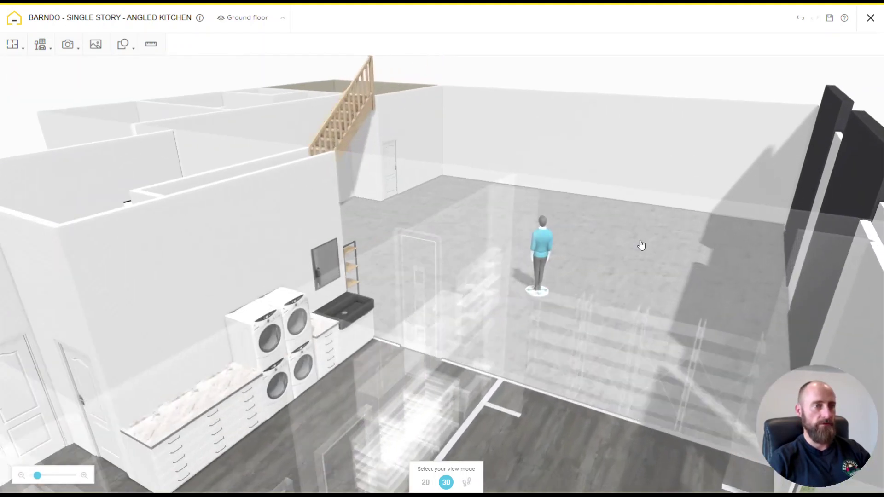
scroll(559, 296, up, 5)
drag(578, 302, 514, 281)
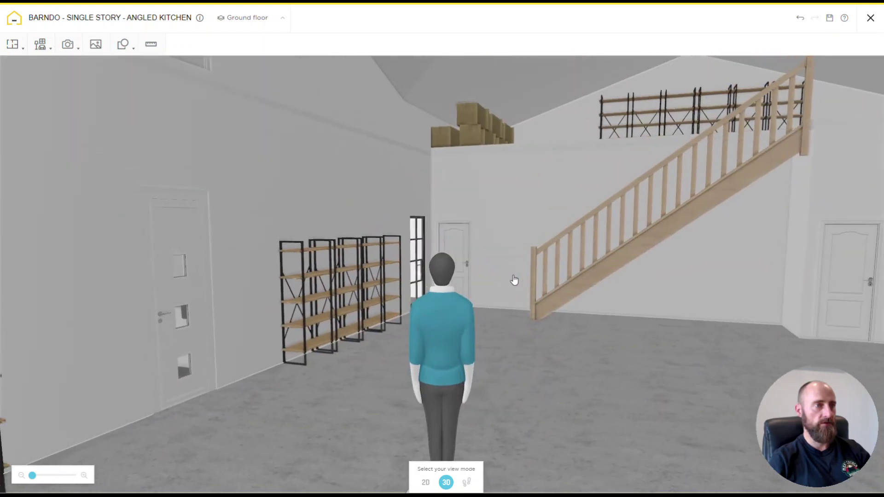
scroll(472, 290, down, 5)
scroll(481, 293, up, 4)
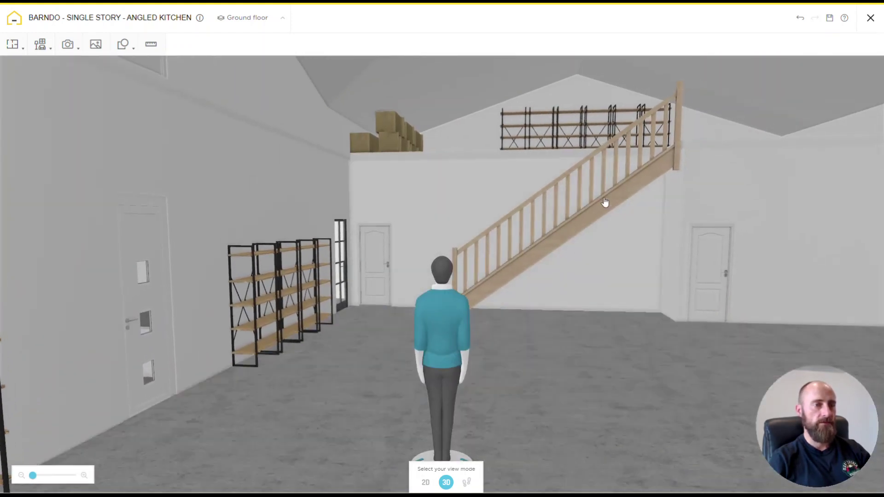
drag(589, 344, 219, 232)
scroll(493, 347, down, 2)
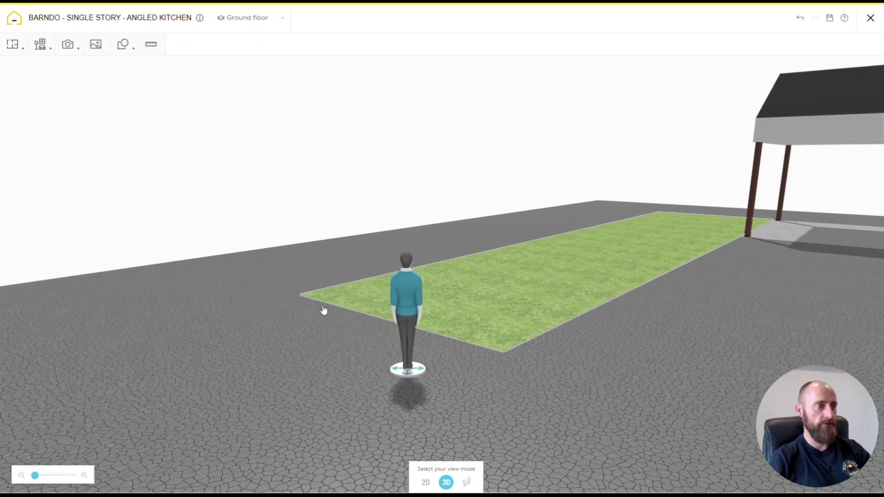
Orbit and zoom to view the barndo's front with its garage doors
drag(324, 310, 436, 304)
scroll(433, 302, down, 5)
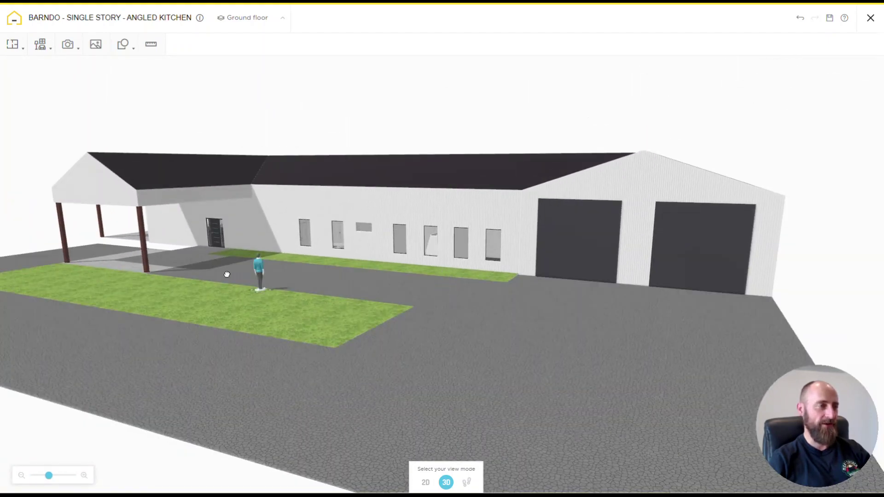
drag(227, 274, 544, 312)
scroll(543, 311, down, 4)
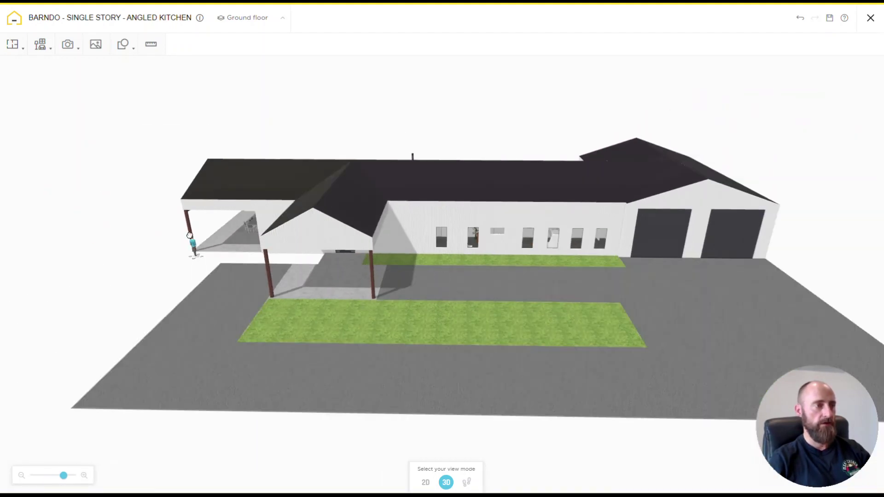
Move the avatar behind the building and orbit to view the back covered patio
drag(189, 235, 223, 177)
drag(280, 288, 486, 271)
scroll(482, 289, up, 5)
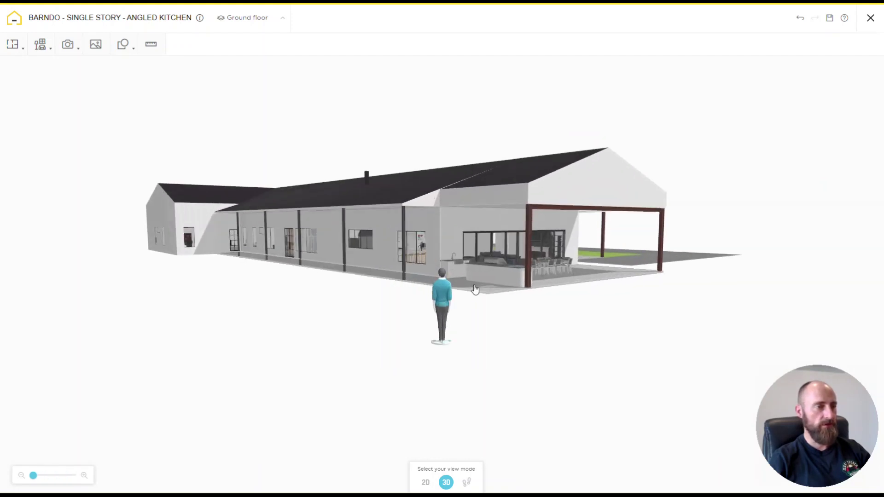
drag(505, 330, 504, 327)
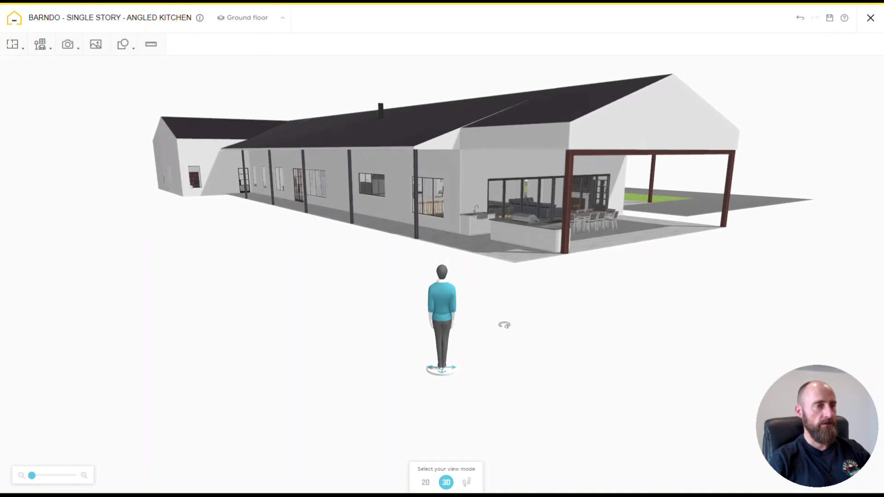